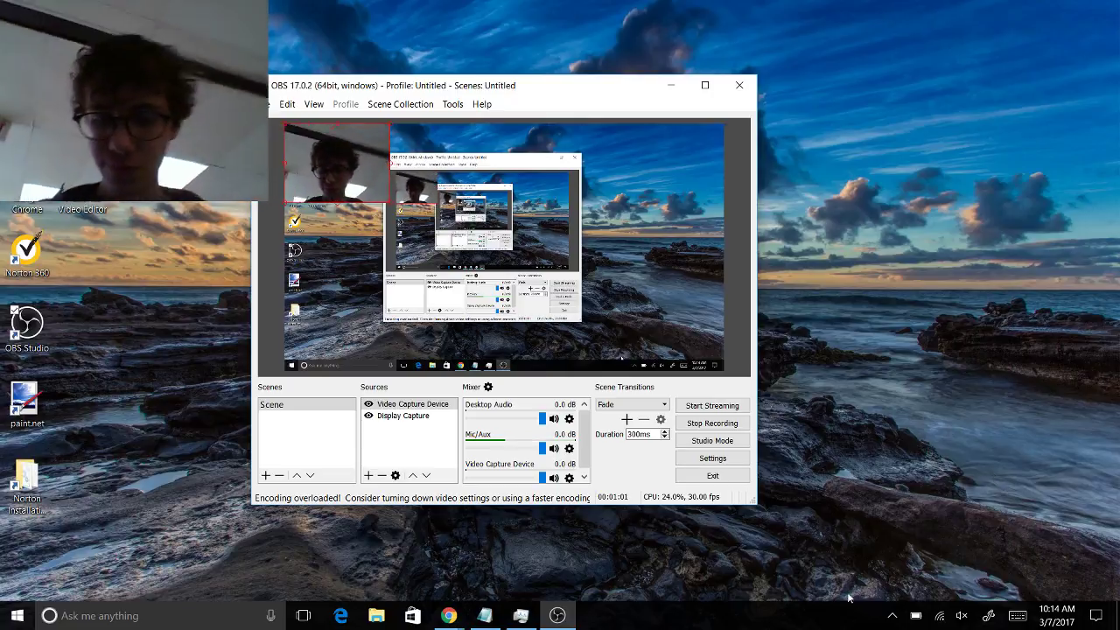
click(473, 619)
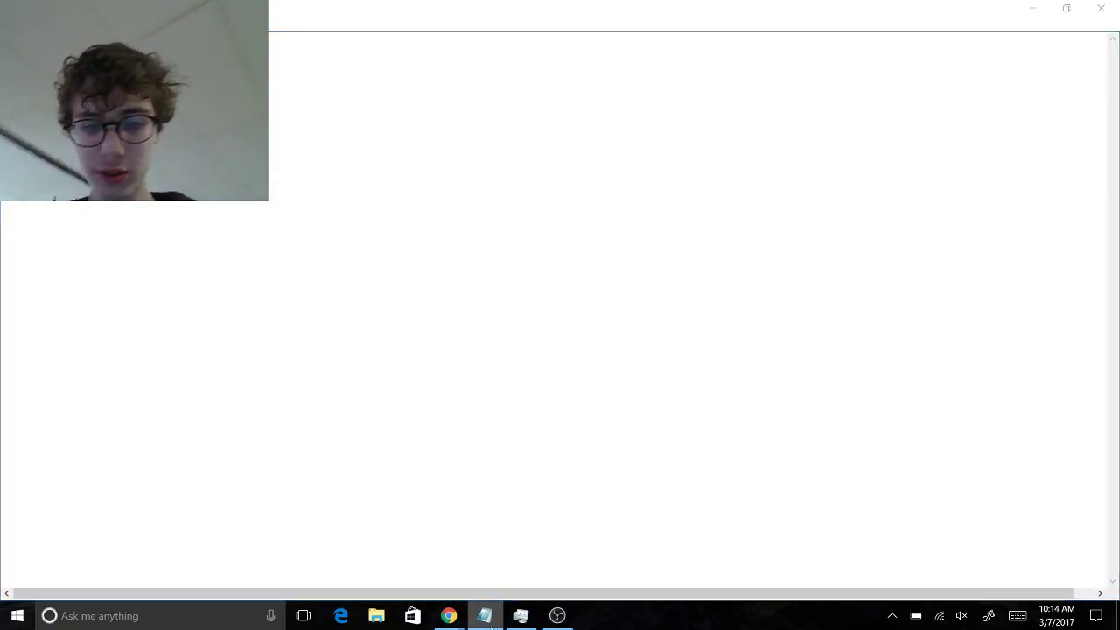
click(473, 620)
click(472, 619)
Switch to Chrome, open the thread "What Forced Meme would You Create?" in Drawception's General forum, and start a reply
mouse_move(448, 615)
click(420, 568)
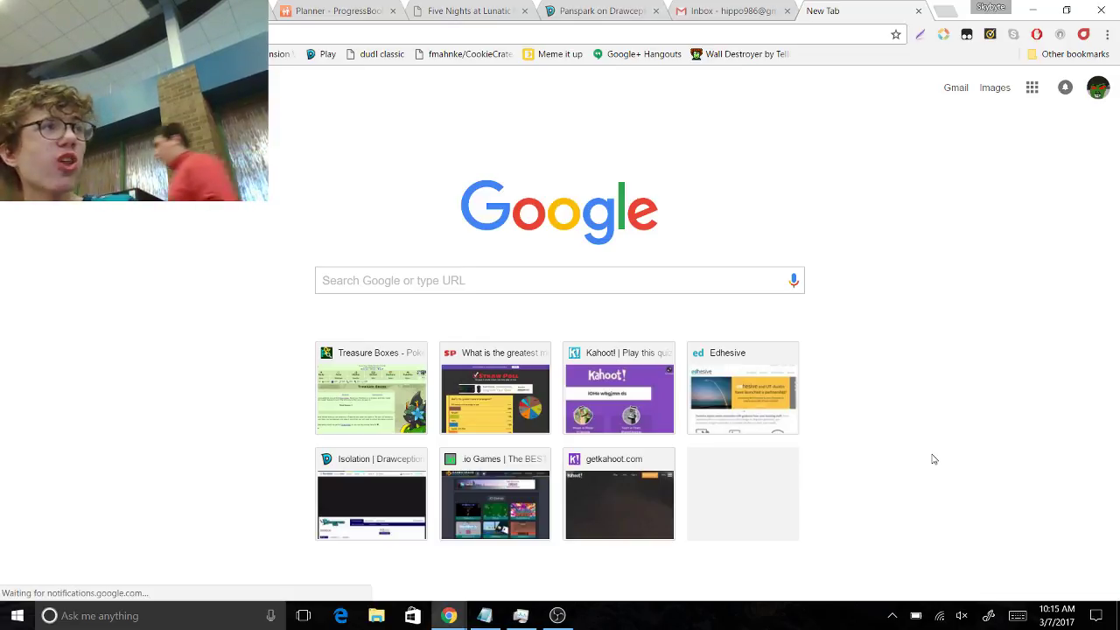
click(610, 7)
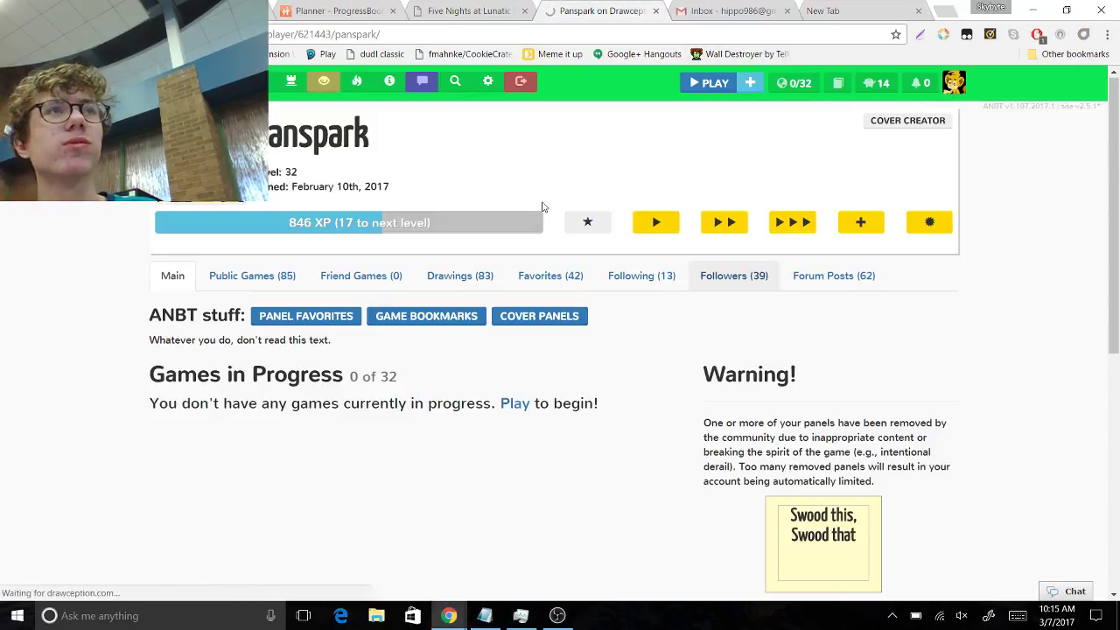
click(410, 84)
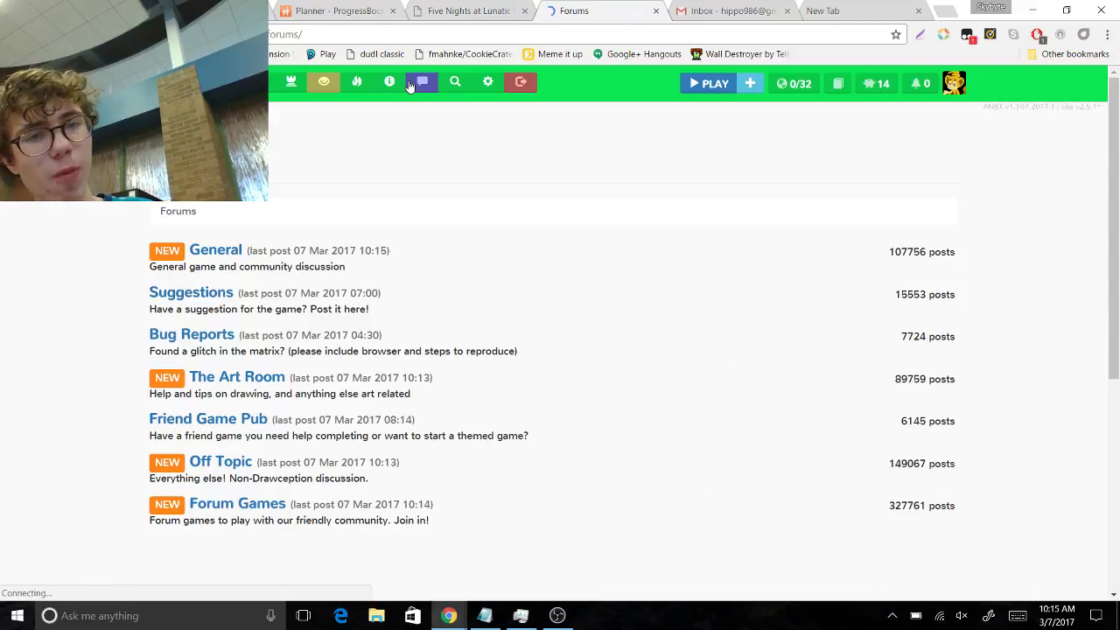
click(238, 261)
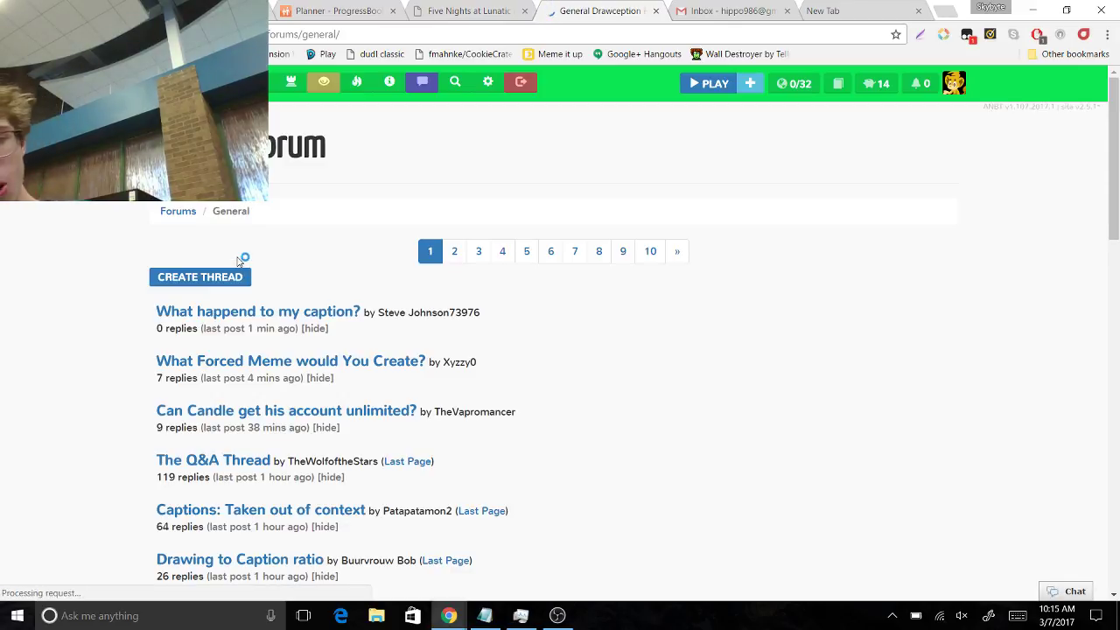
click(339, 362)
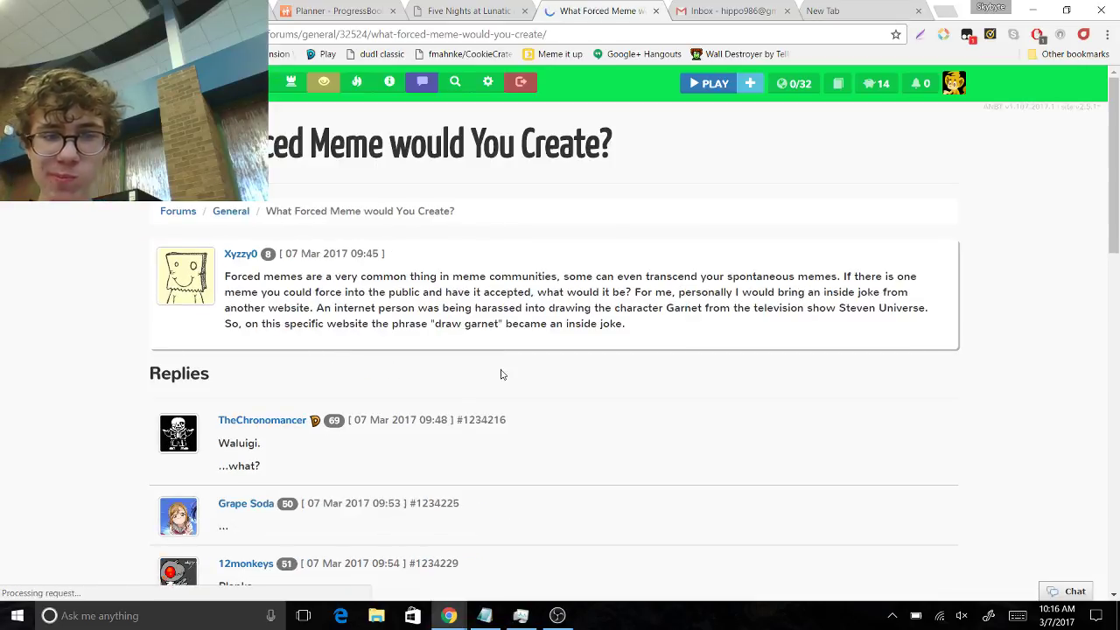
drag(1113, 144, 1118, 300)
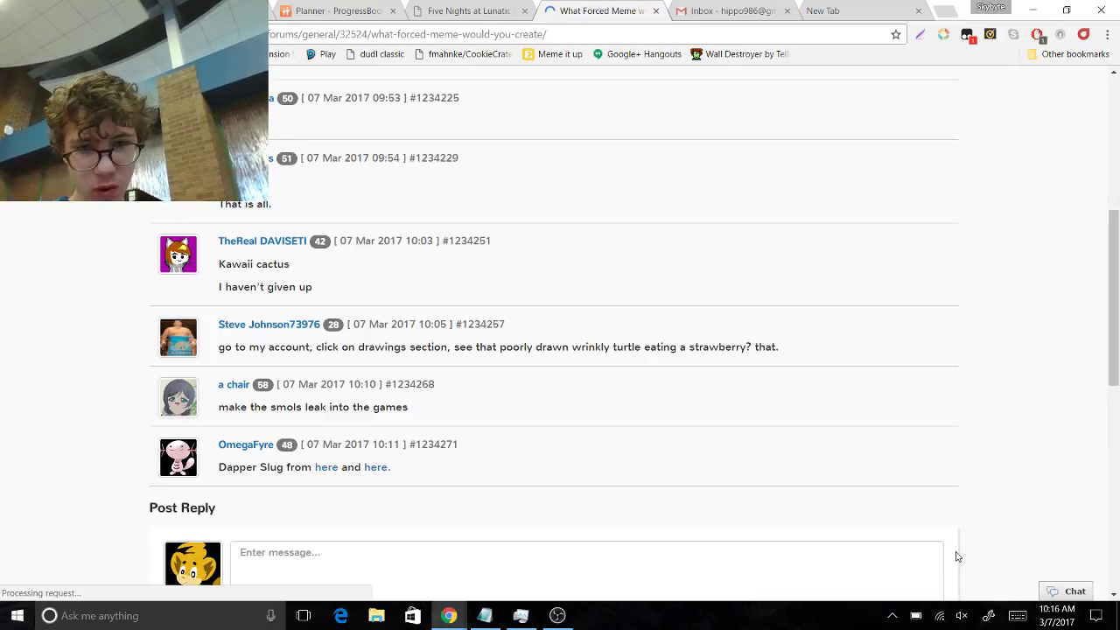
click(834, 554)
text(Forcing thing)
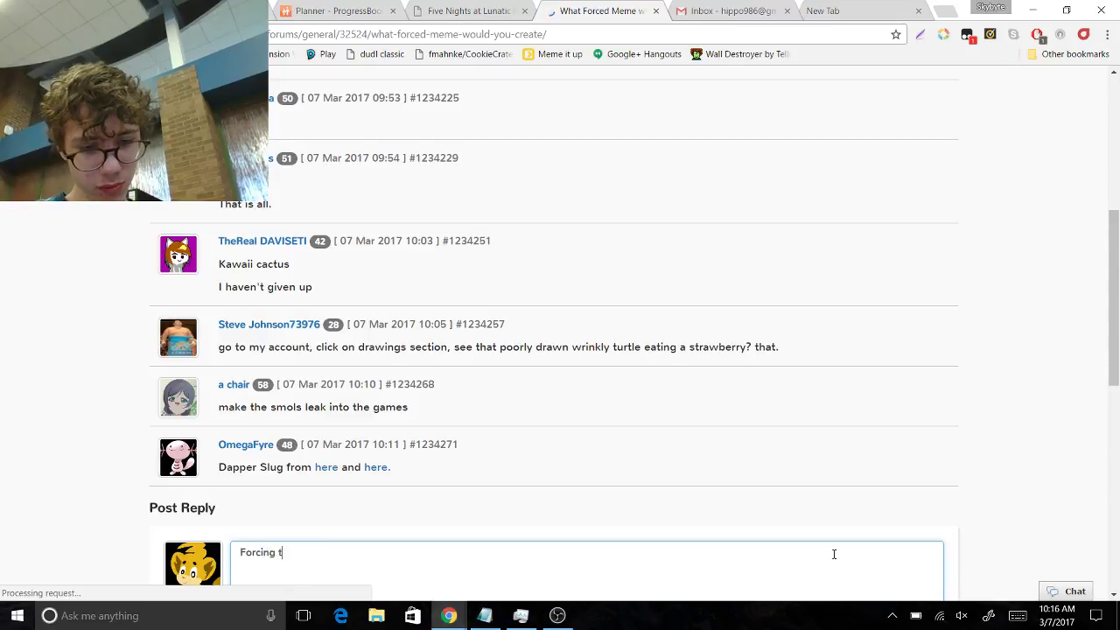
key(BackSpace)
key(BackSpace)
key(BackSpace)
key(BackSpace)
key(BackSpace)
key(BackSpace)
key(BackSpace)
key(BackSpace)
key(BackSpace)
key(BackSpace)
key(BackSpace)
key(BackSpace)
key(BackSpace)
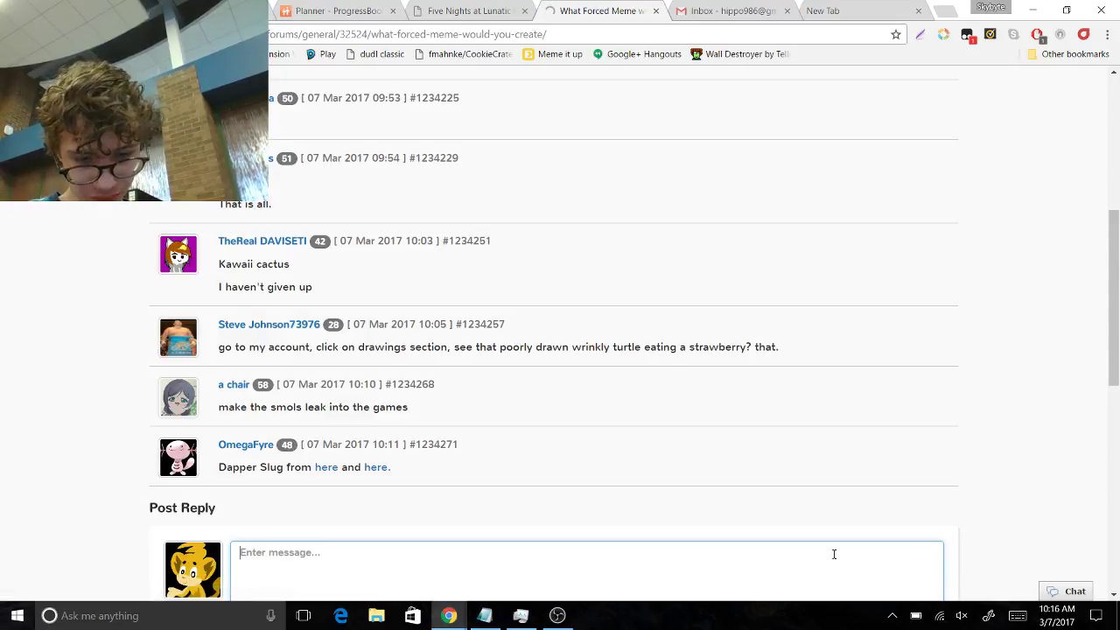
Post the reply "Me? Forcing things? Pshhhhh, that sounds absolutely ridiculous!" in the forced meme thread
text(Me? Forcing things>)
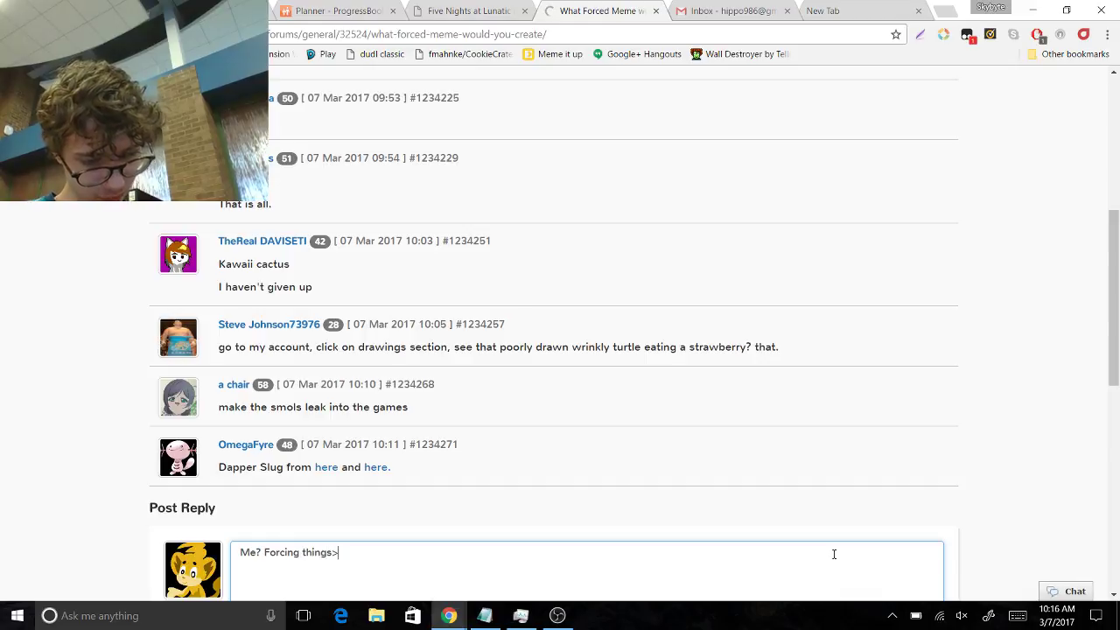
key(BackSpace)
text(? s)
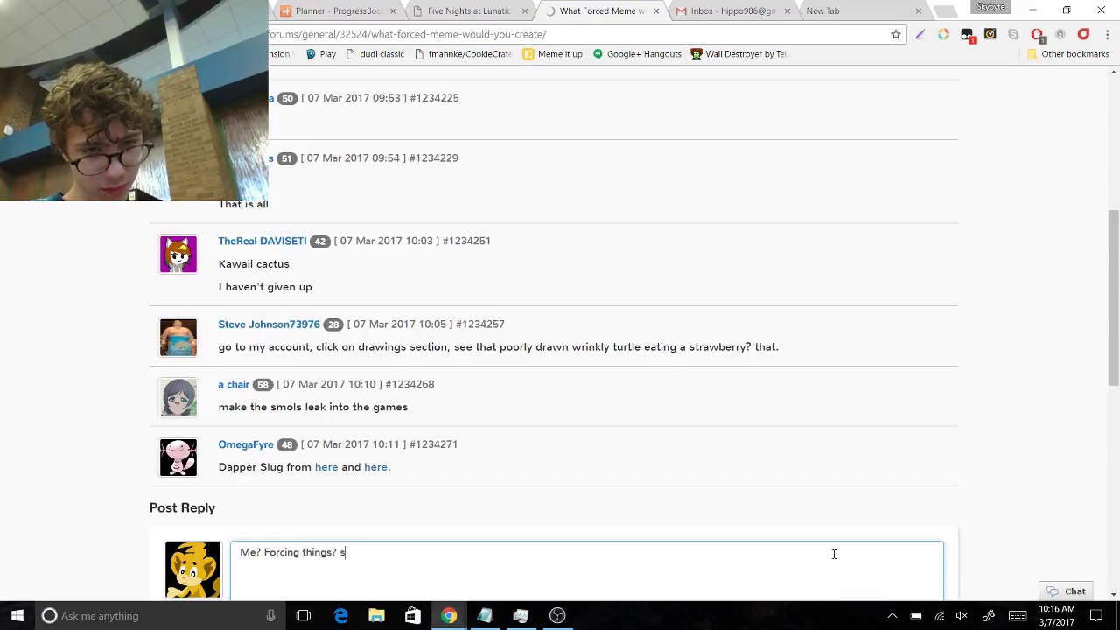
key(BackSpace)
text(P)
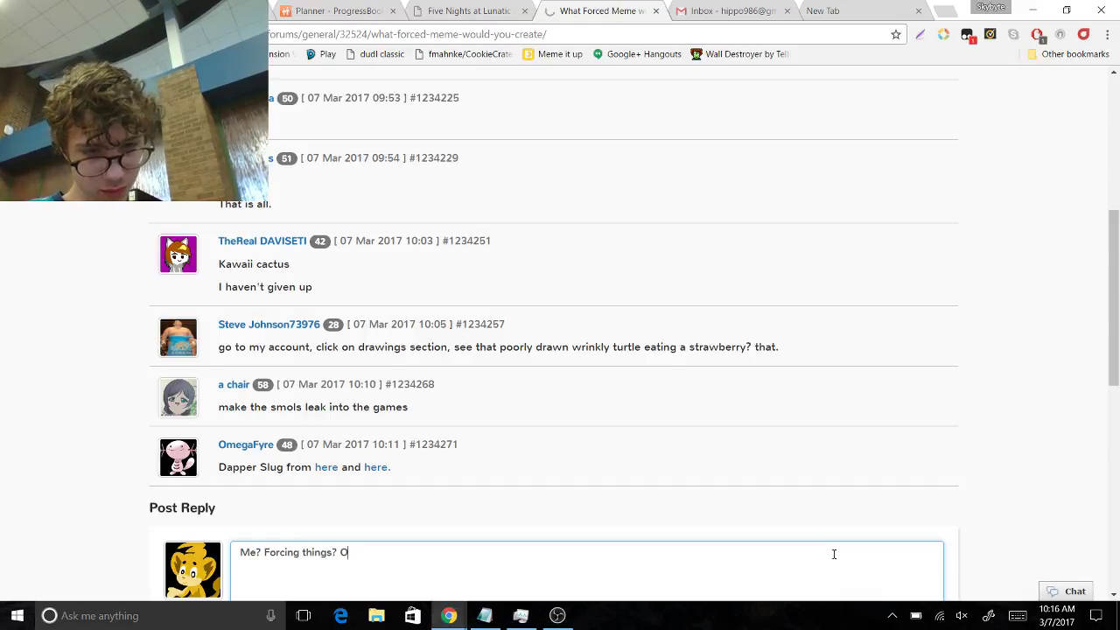
text(shhhhh,t)
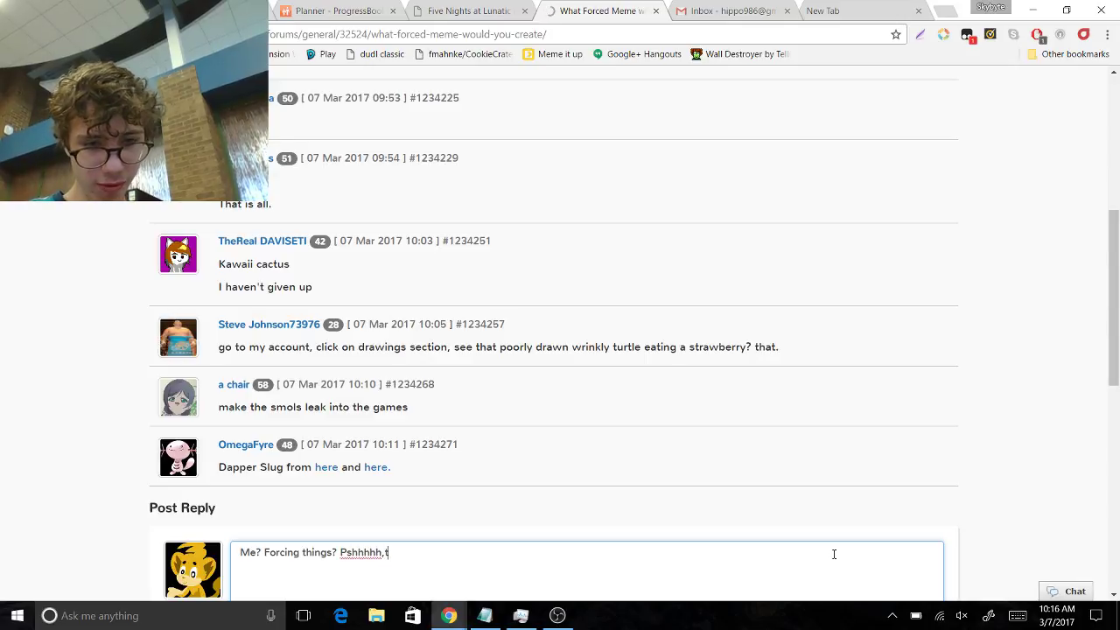
key(BackSpace)
text(that sound sa)
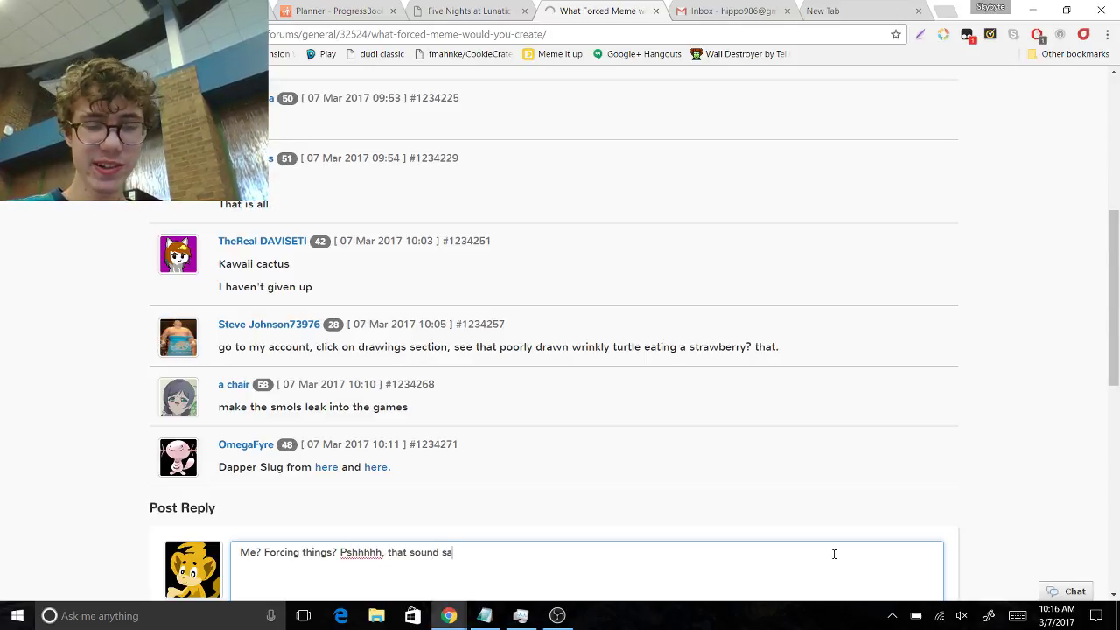
key(BackSpace)
key(BackSpace)
key(BackSpace)
text(s absolutely ridiculous!)
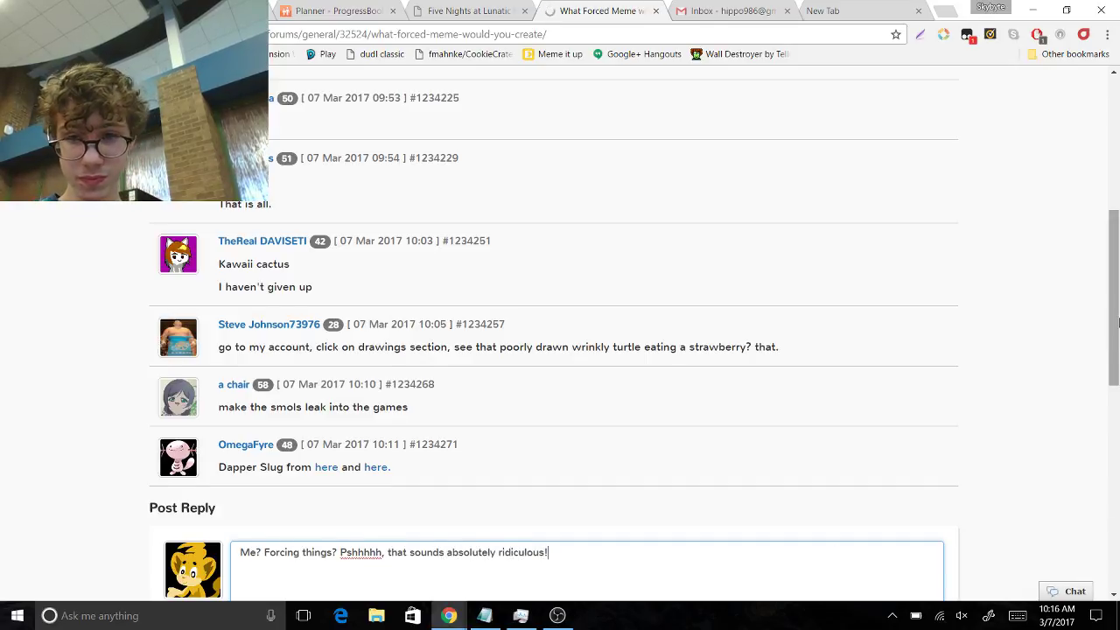
scroll(1104, 490, down, 3)
click(915, 450)
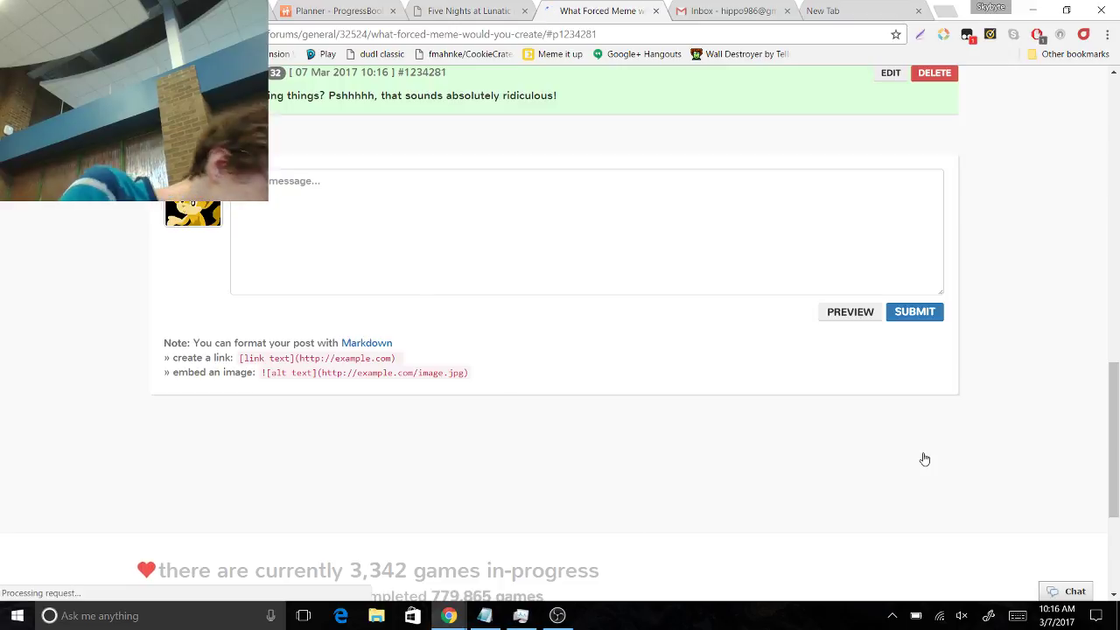
Switch to the Chrome window with the second Drawception account and open "What Forced Meme would You Create?" in the General forum
mouse_move(448, 615)
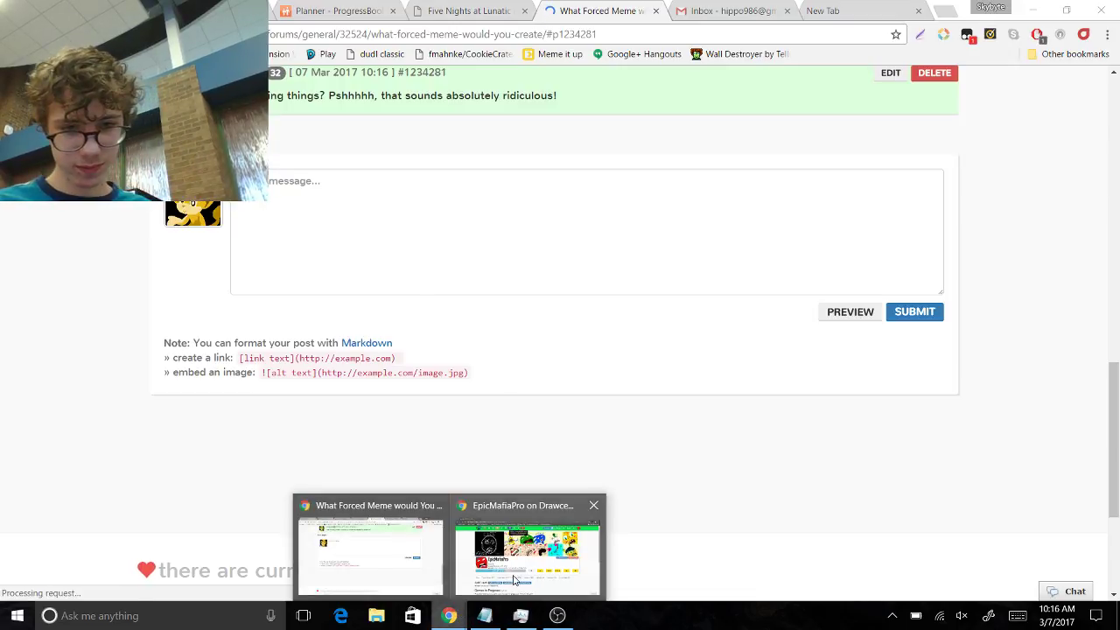
click(516, 581)
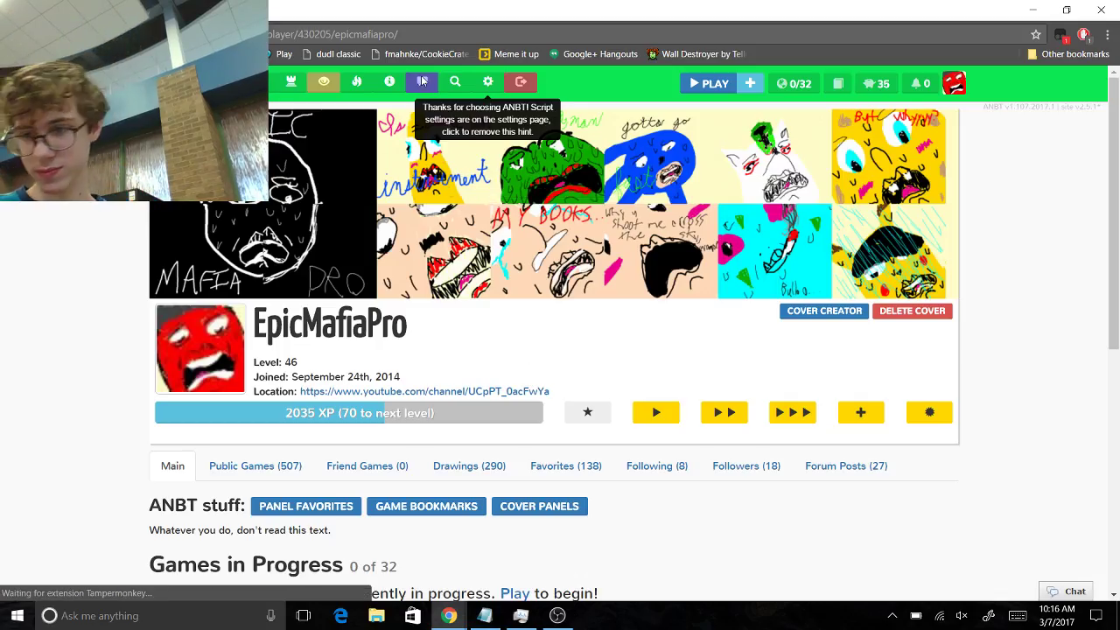
click(422, 80)
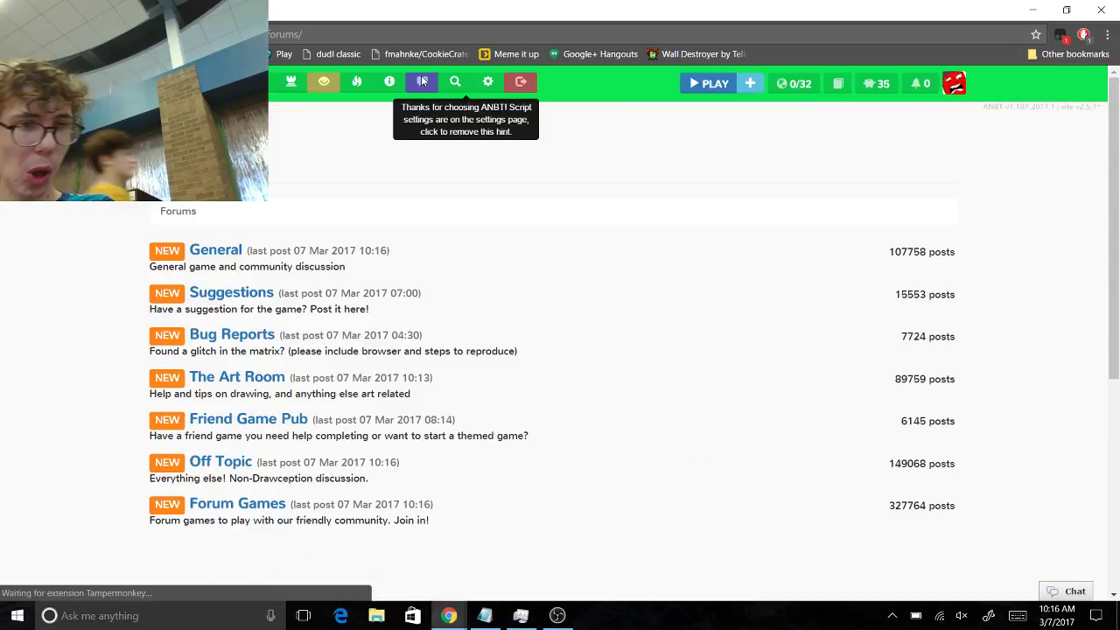
click(218, 257)
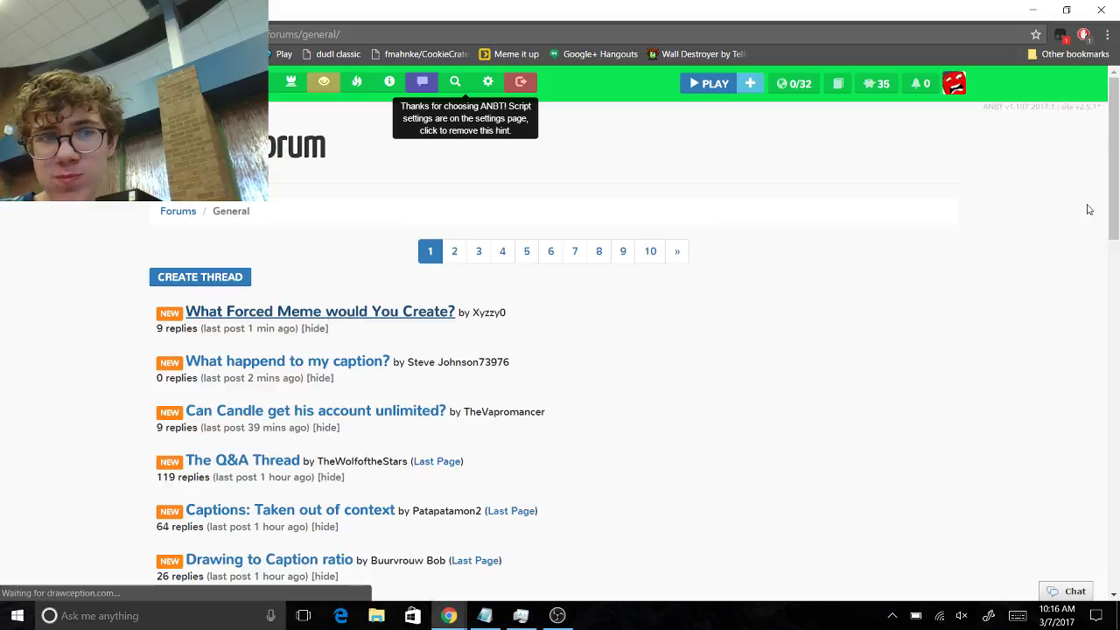
click(401, 308)
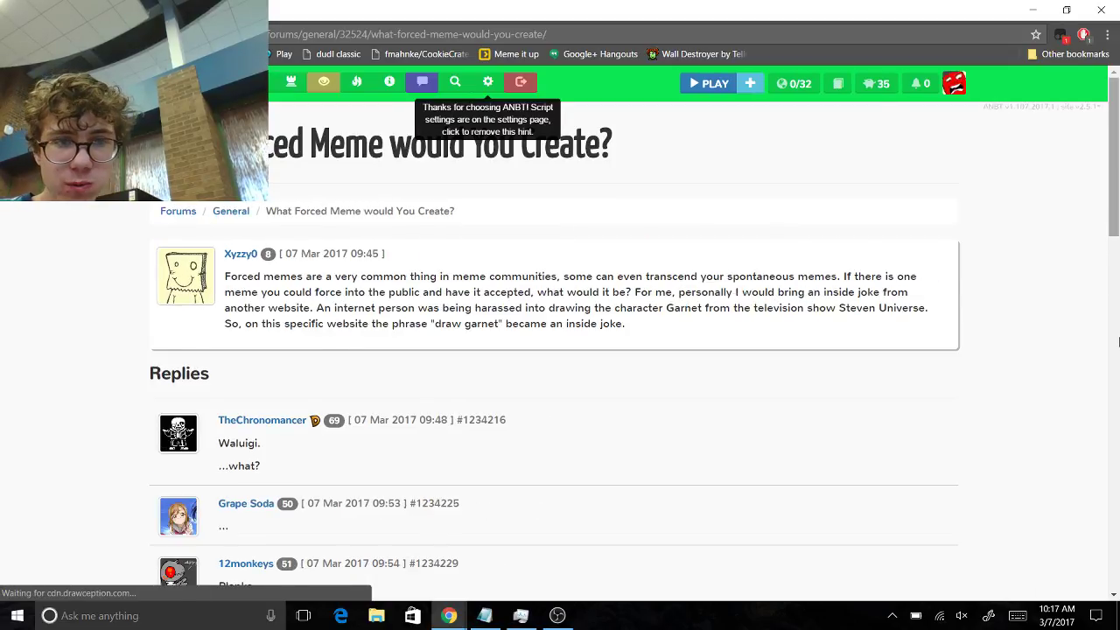
Post the reply "Yeah, forcing things is stupid!" in the thread from the second account
drag(1114, 161, 1118, 372)
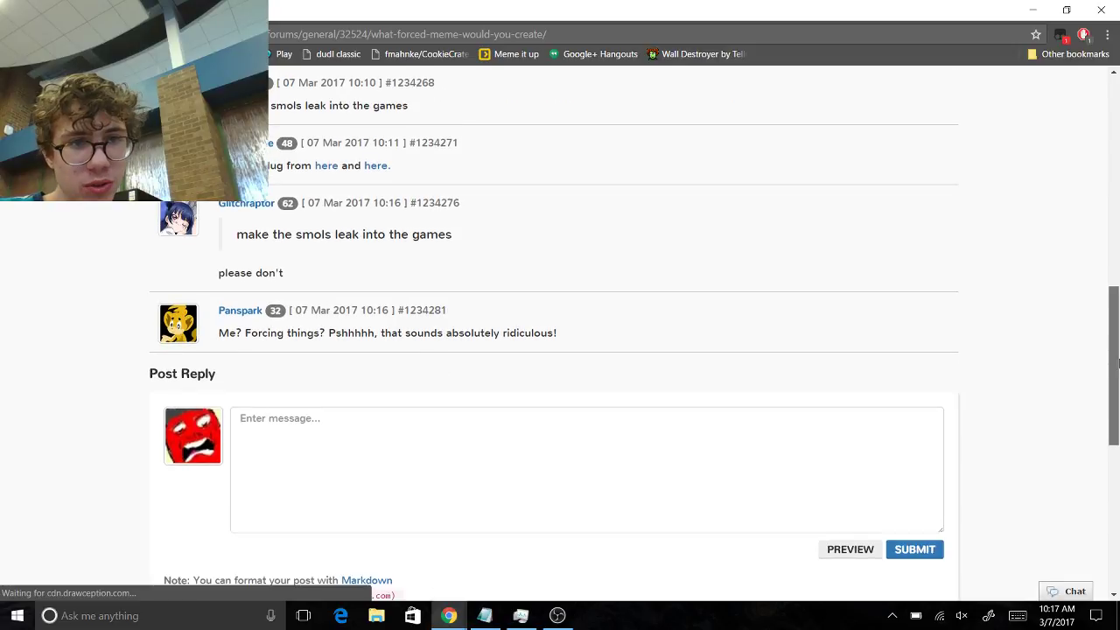
click(733, 453)
text(Yeah, f)
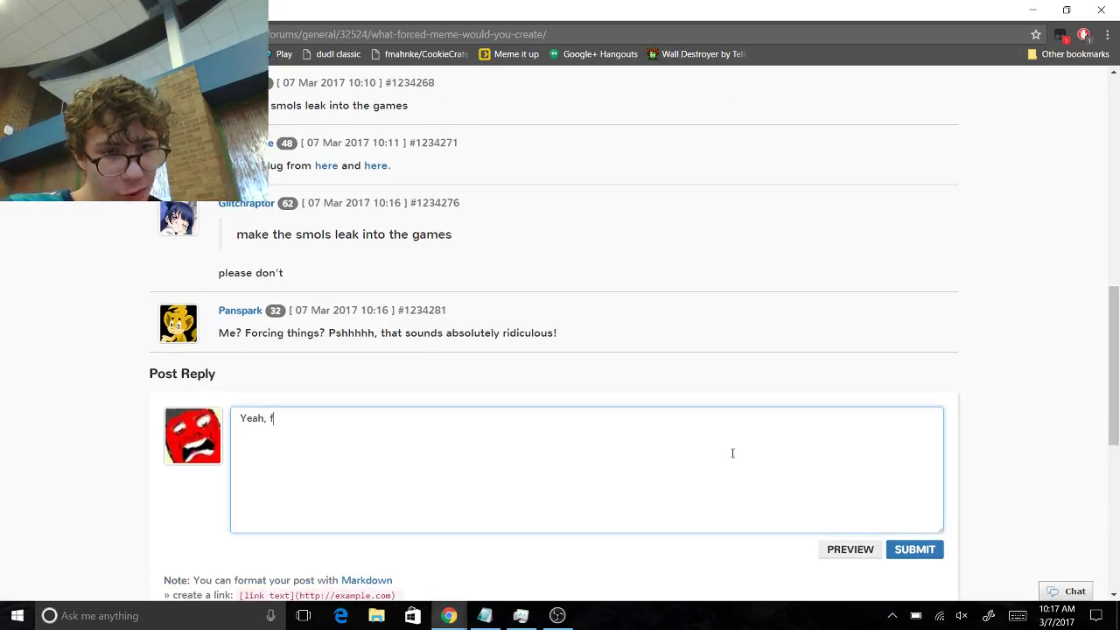
text(orcing)
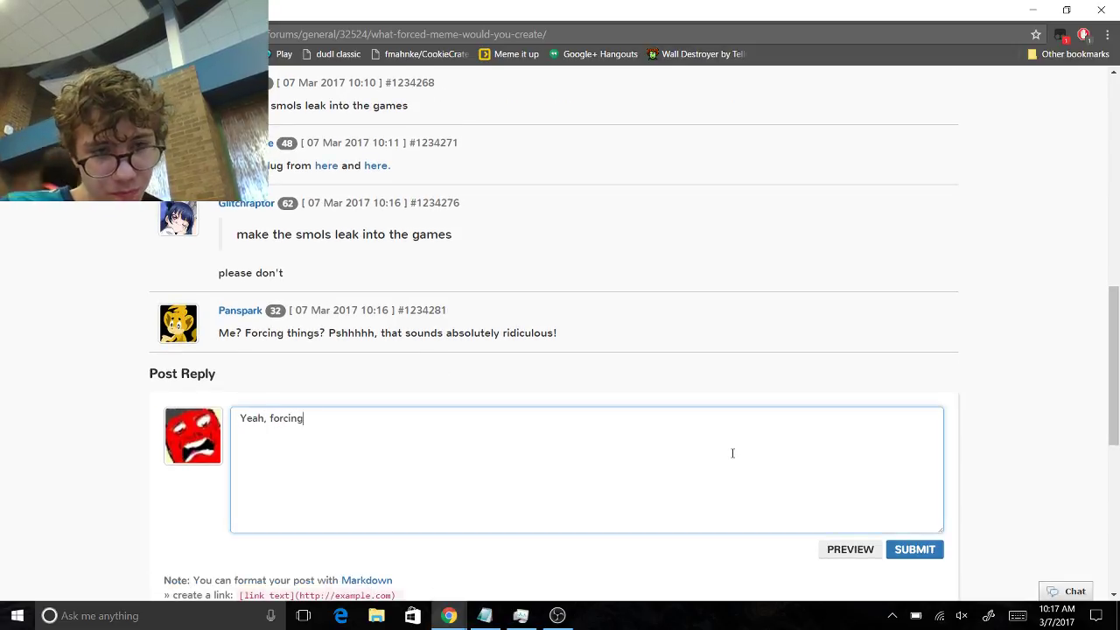
text( things is stupid!)
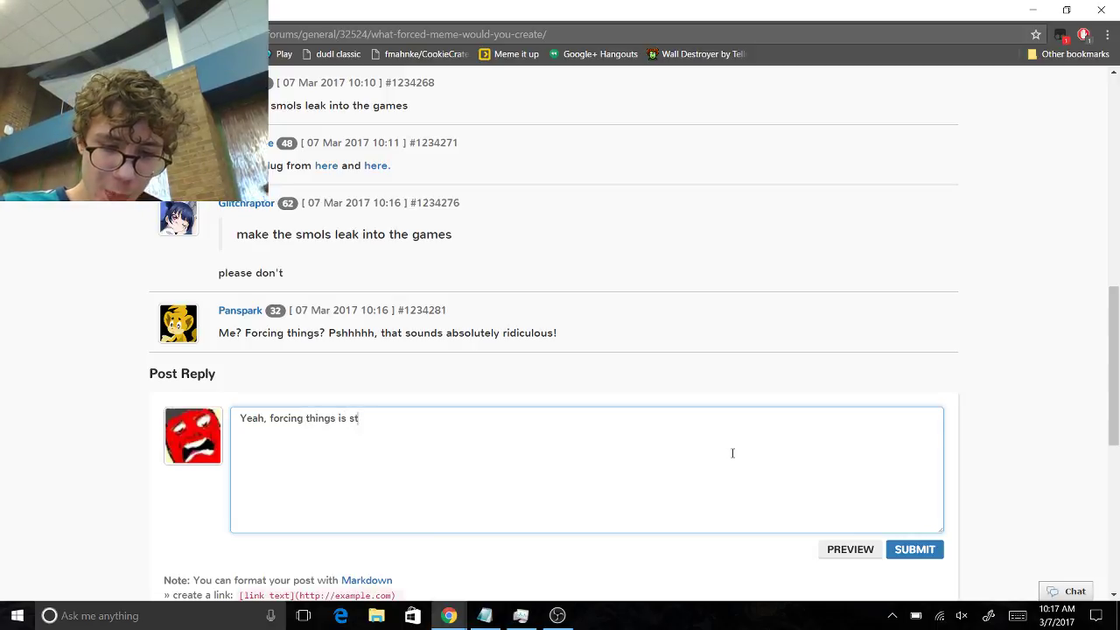
click(910, 555)
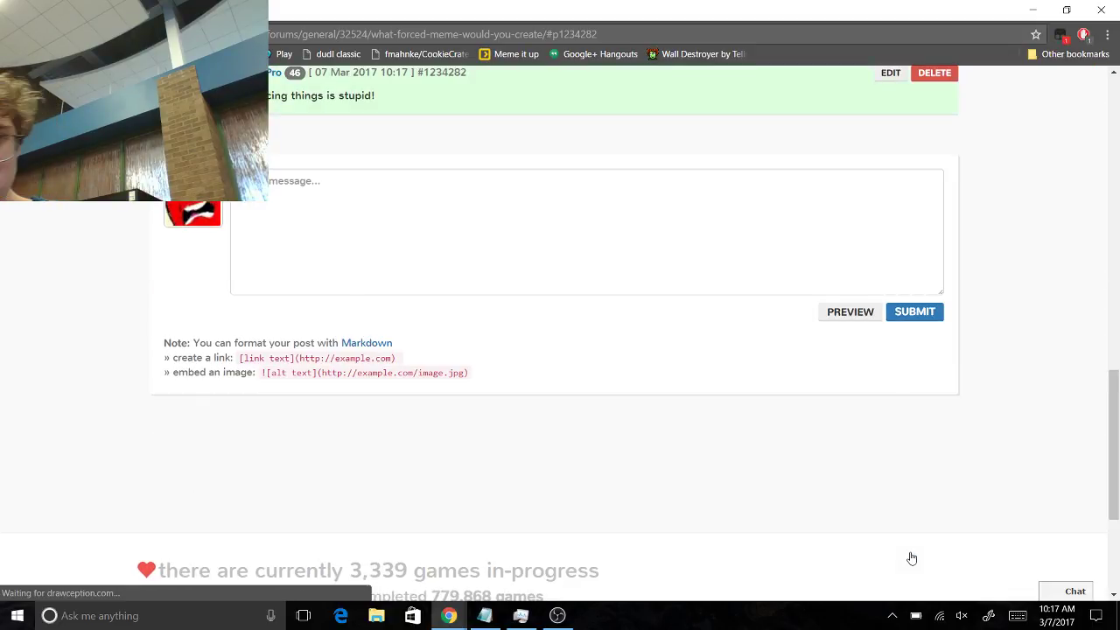
Read the General forum thread "What happend to my caption?" and return to the General thread list
drag(1117, 447, 1114, 325)
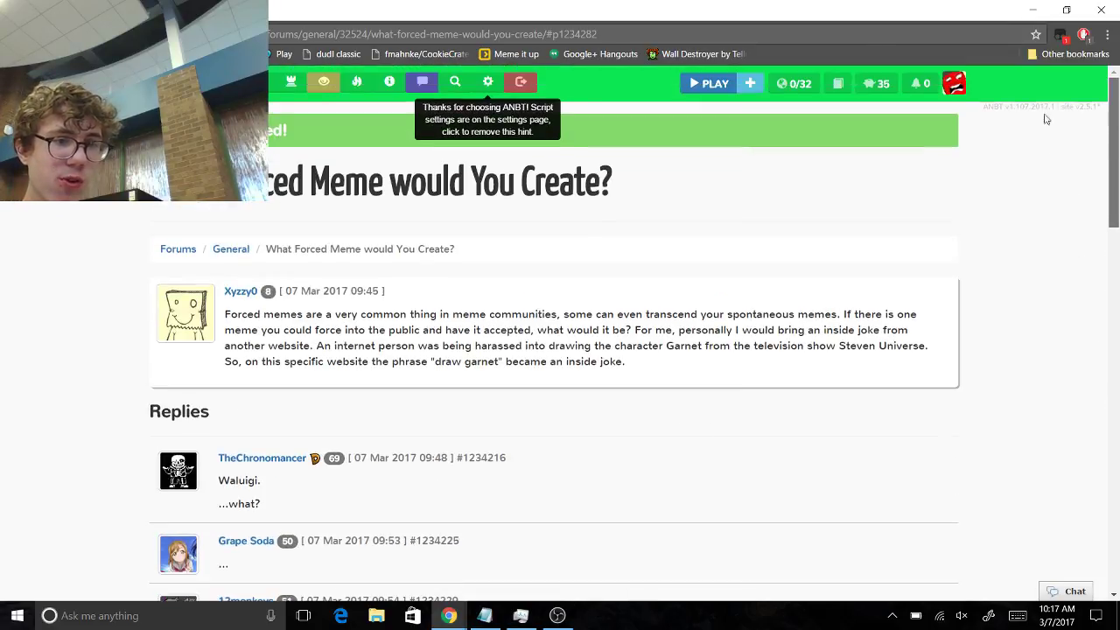
click(231, 249)
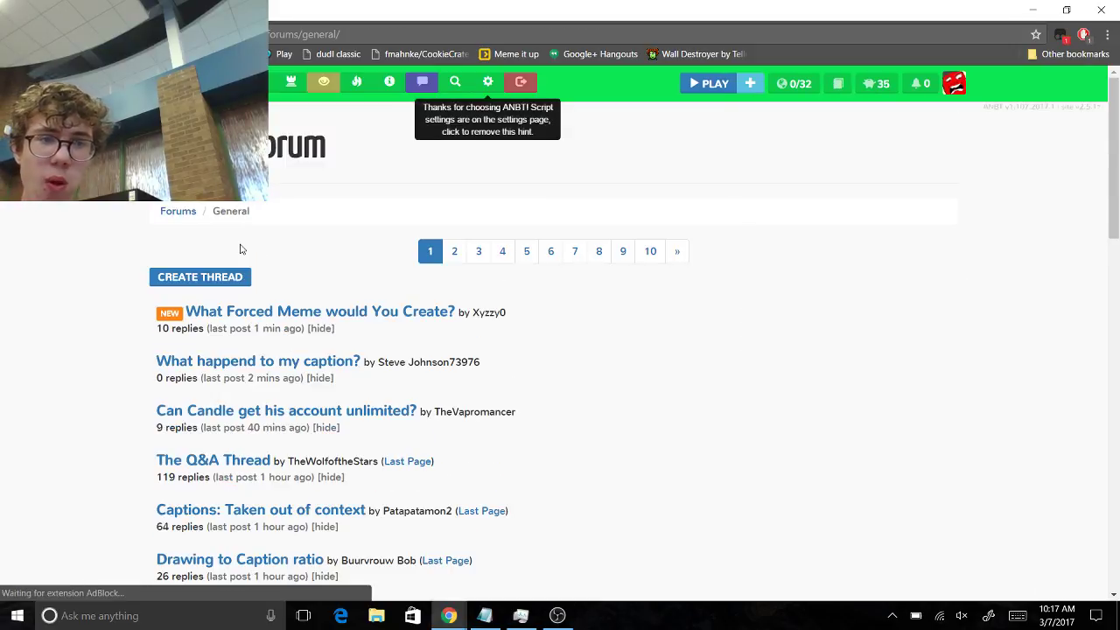
click(267, 365)
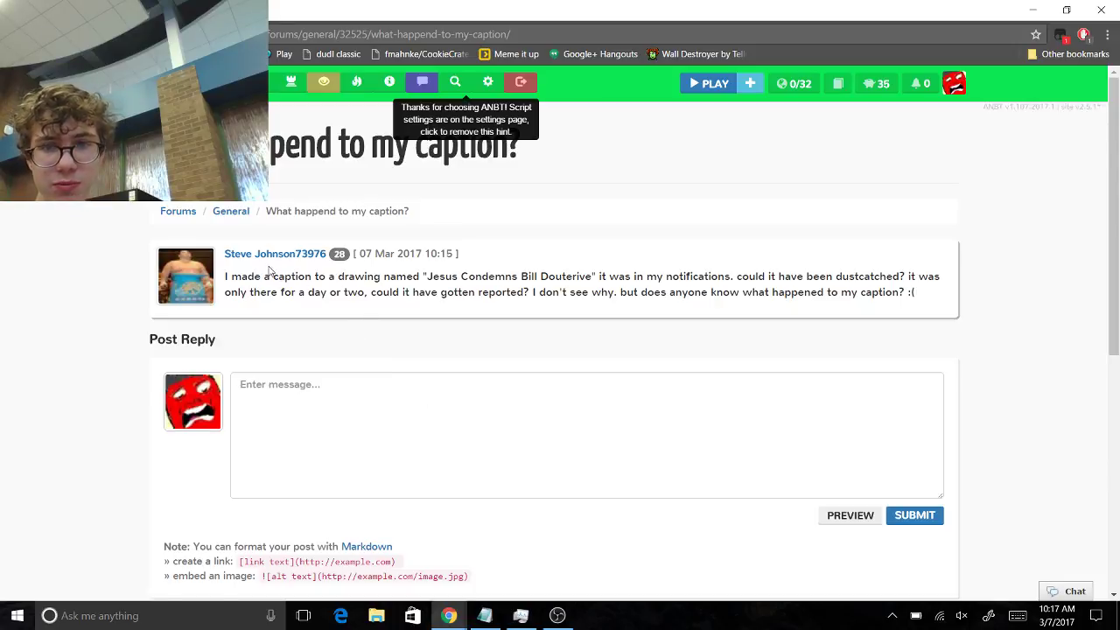
click(229, 221)
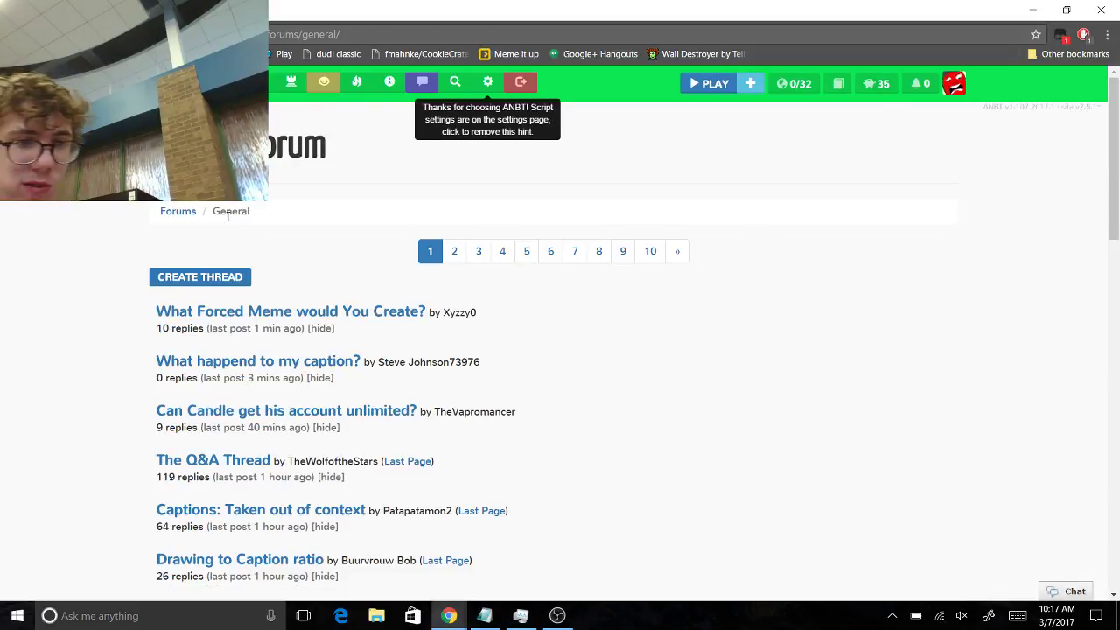
Look over the threads in the Off Topic forum and return to the General forum
click(173, 218)
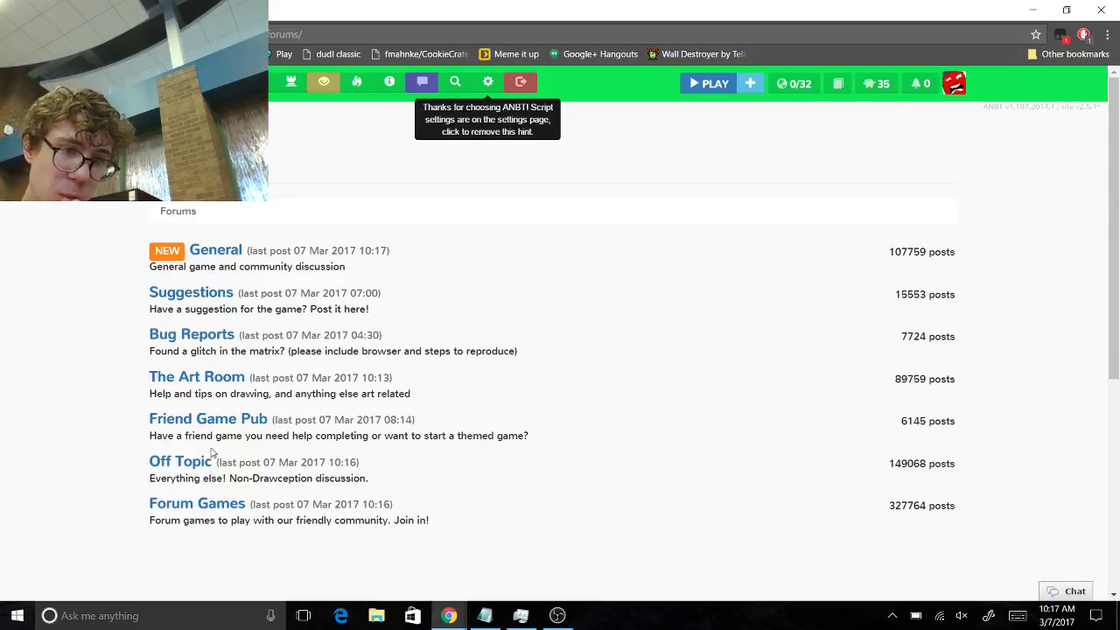
click(180, 461)
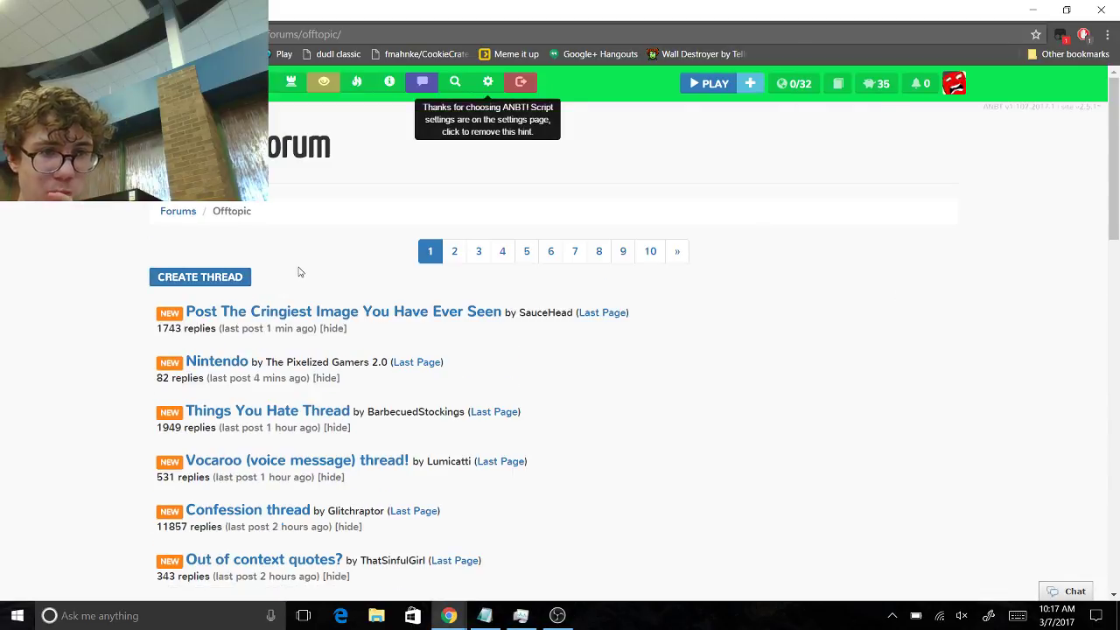
drag(1115, 187, 1085, 184)
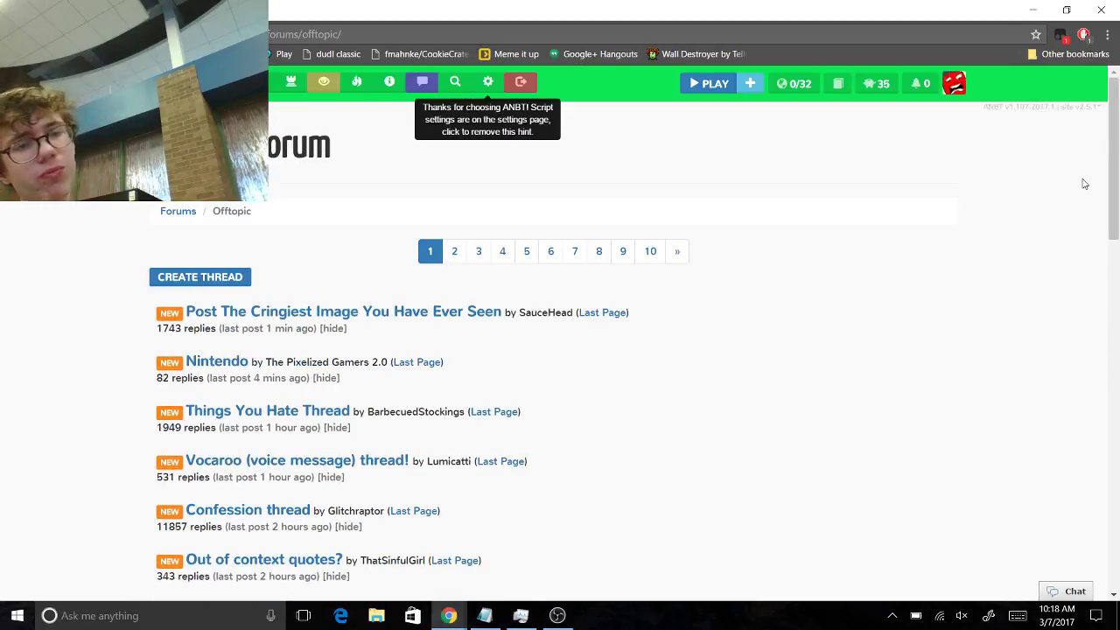
click(189, 221)
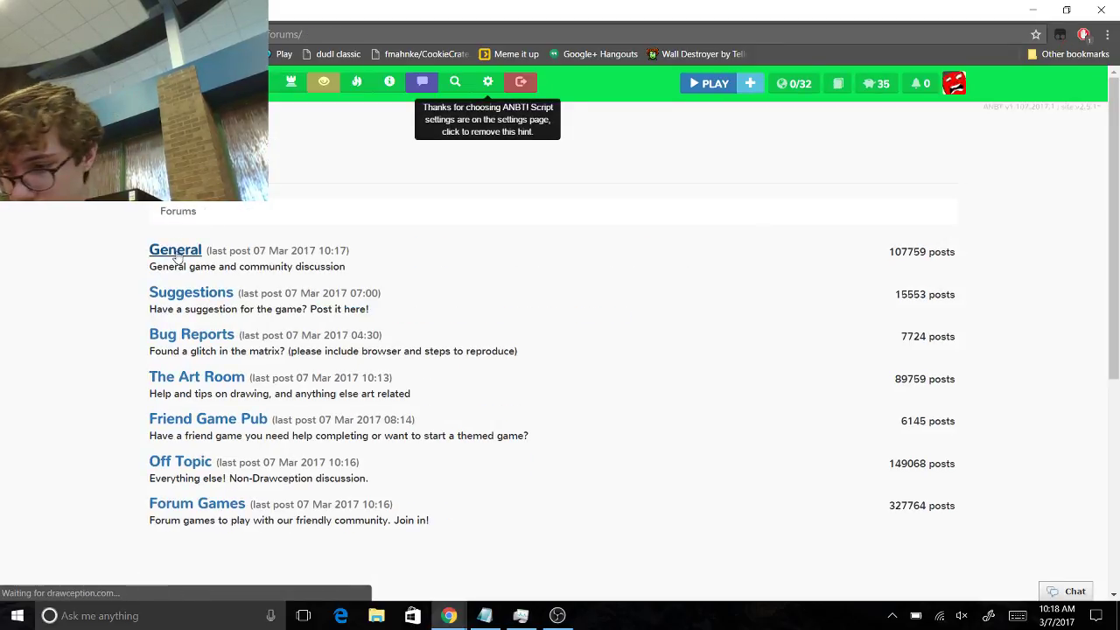
click(177, 255)
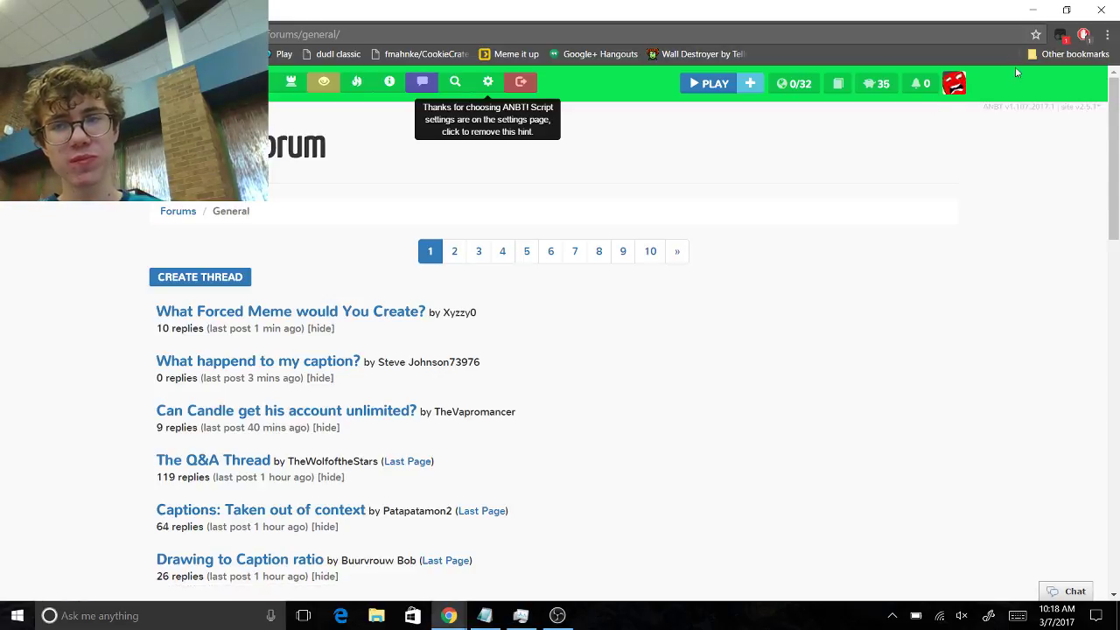
View the second account's profile, switch to the first account's Chrome window, and return from the open thread to the General forum
click(960, 83)
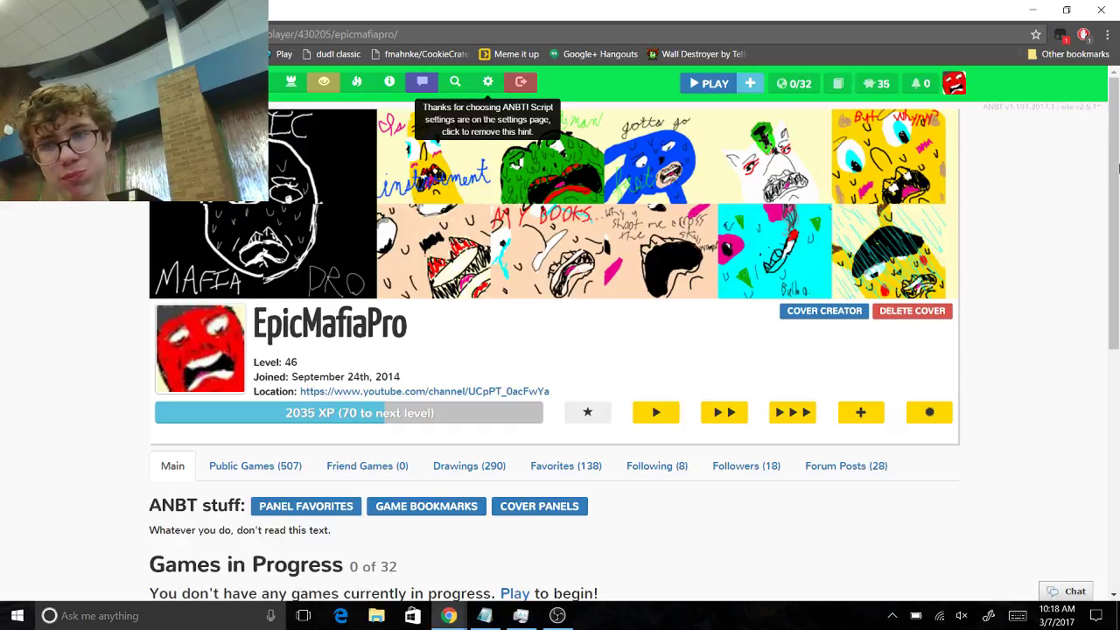
key(alt+Left)
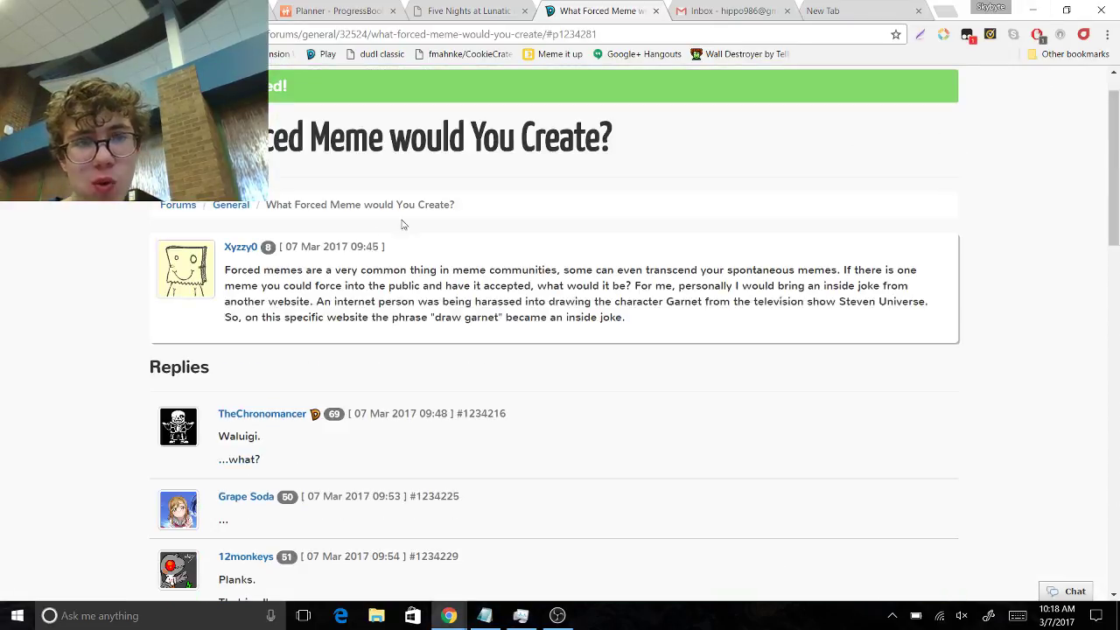
click(238, 218)
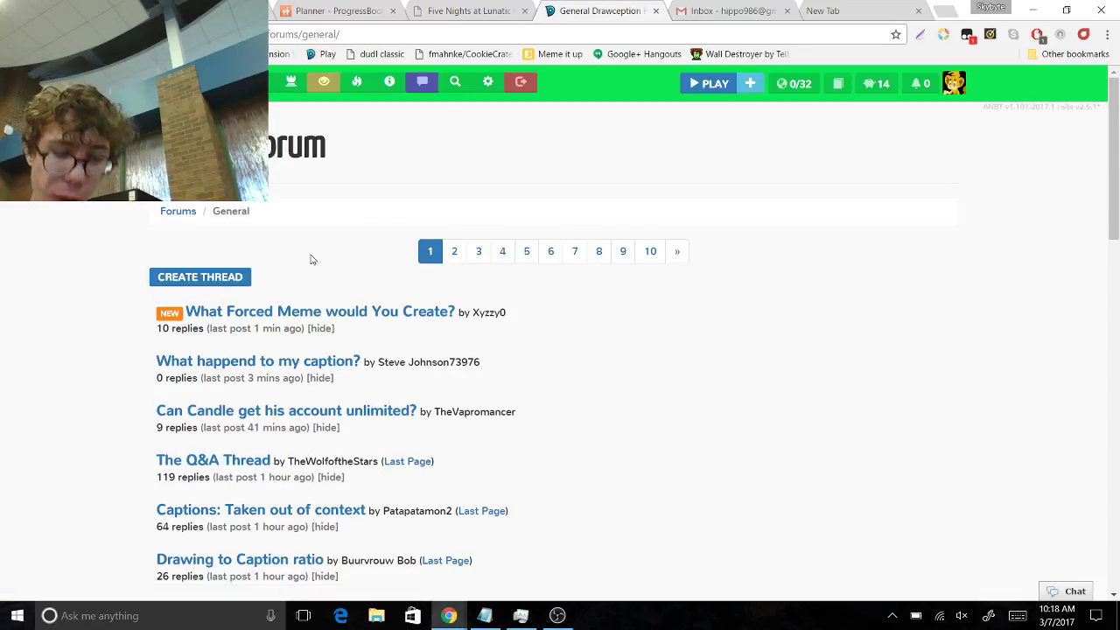
Read the General forum thread "Legdad" with its replies and return to the thread list
drag(99, 242, 175, 132)
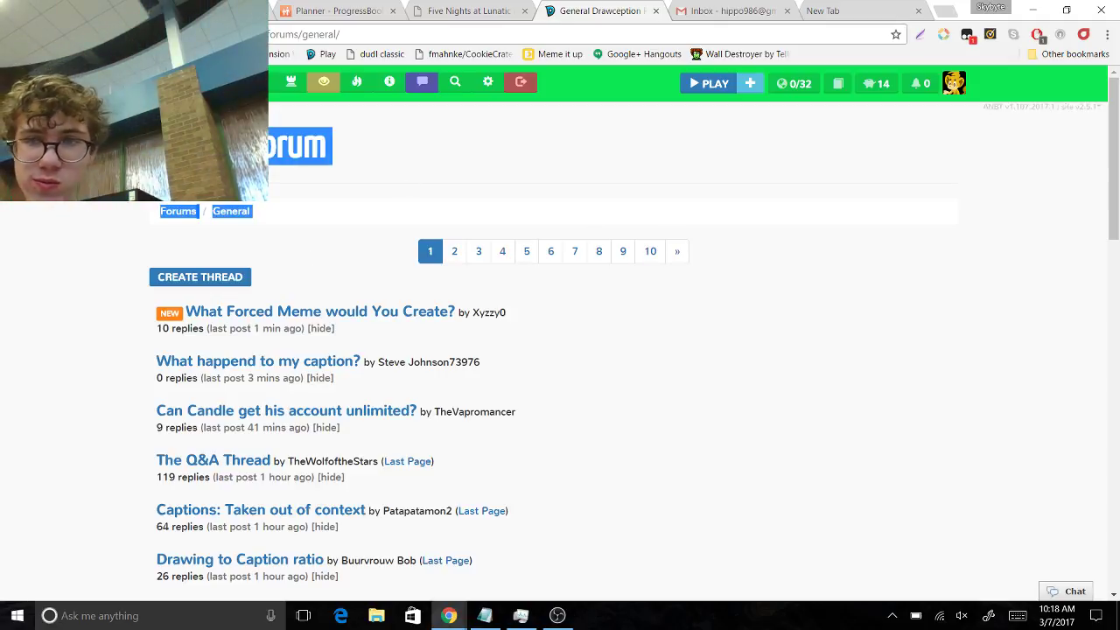
drag(1115, 156, 1117, 226)
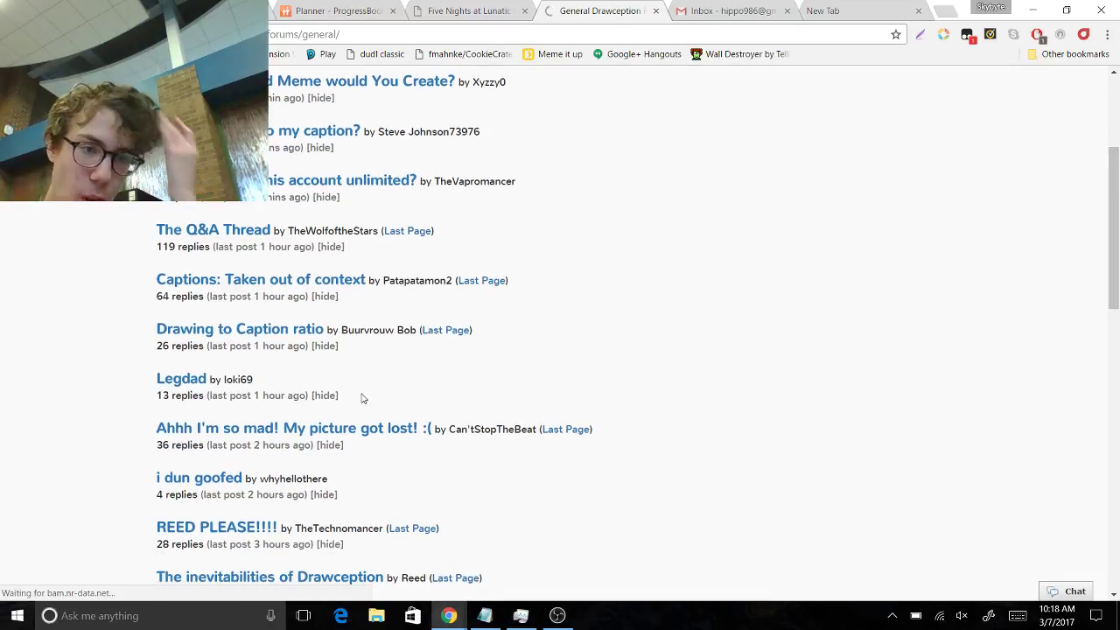
click(200, 380)
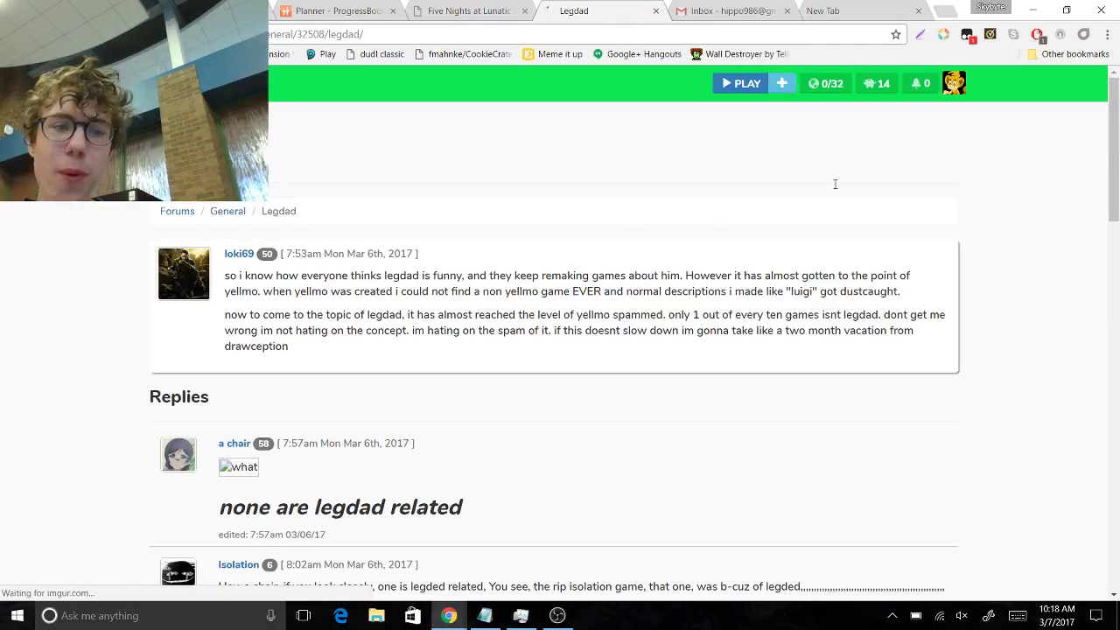
scroll(1118, 324, down, 3)
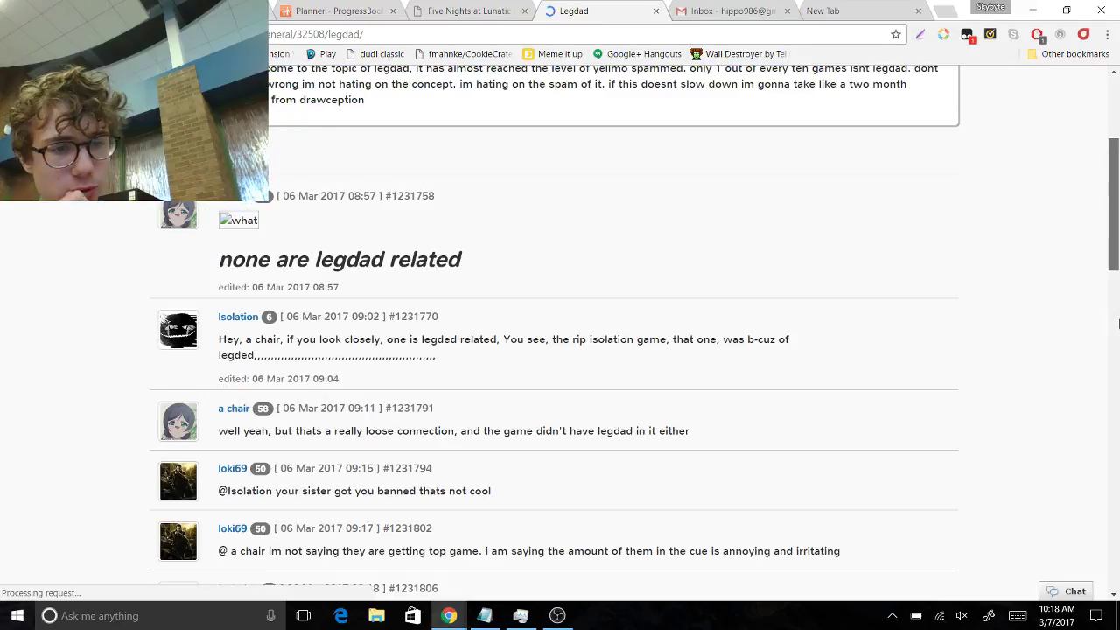
scroll(1118, 324, down, 10)
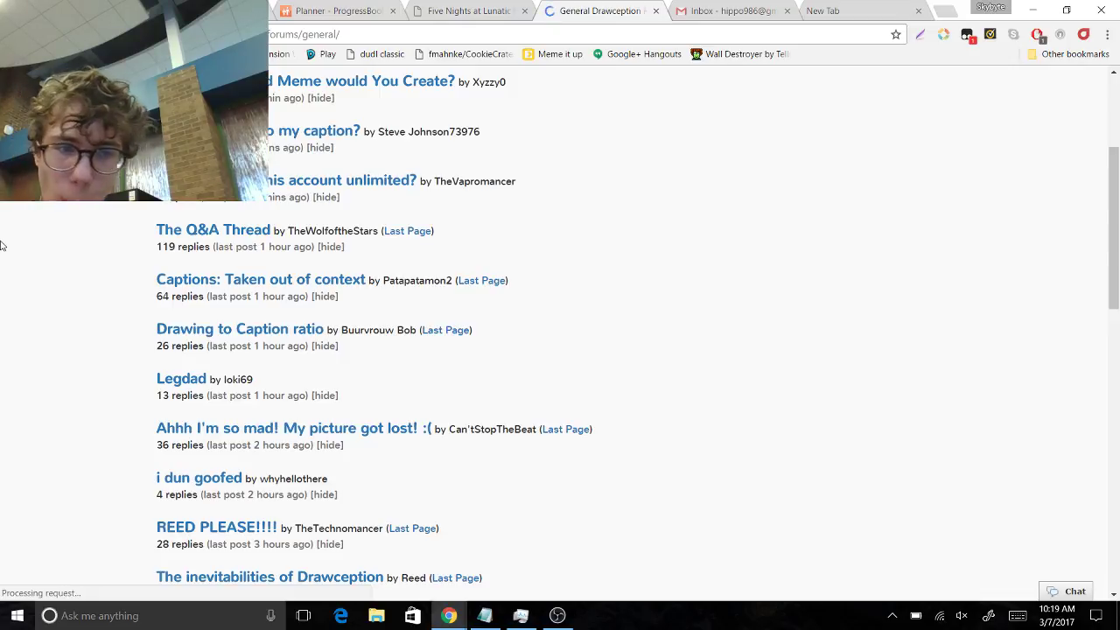
Read the thread "i dun goofed" with its replies and return to the General thread list
click(184, 478)
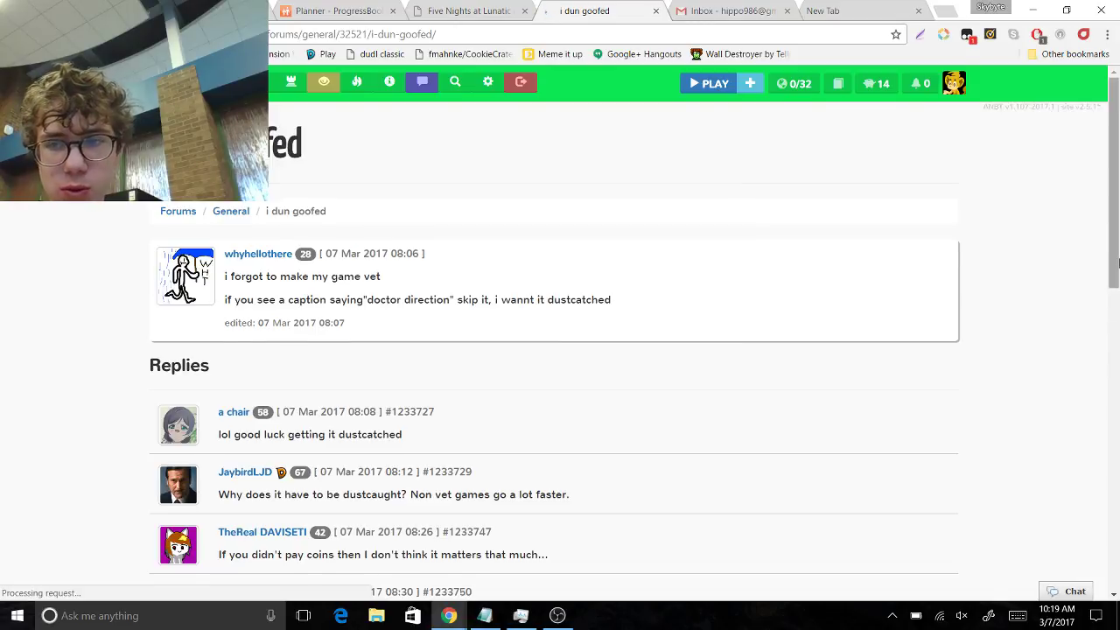
drag(1116, 259, 1118, 311)
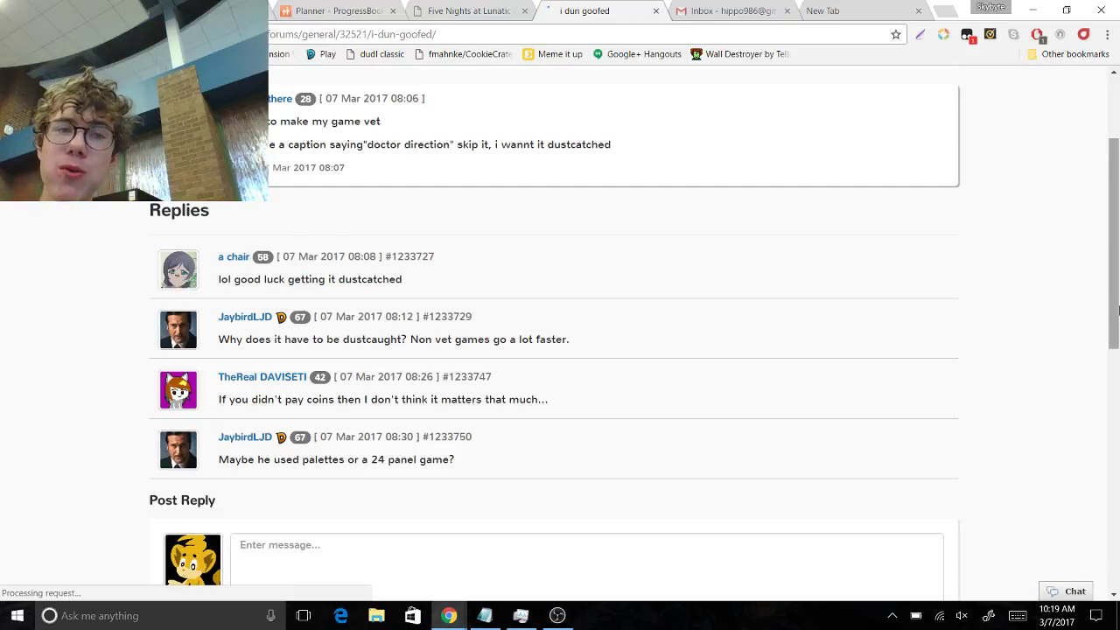
scroll(1118, 310, up, 3)
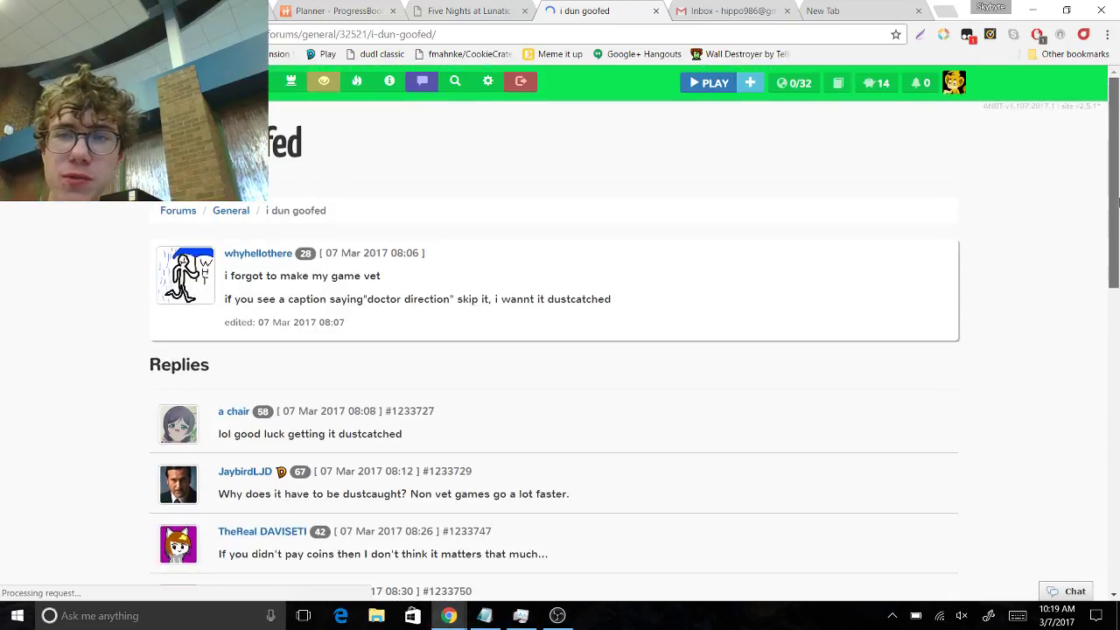
click(232, 212)
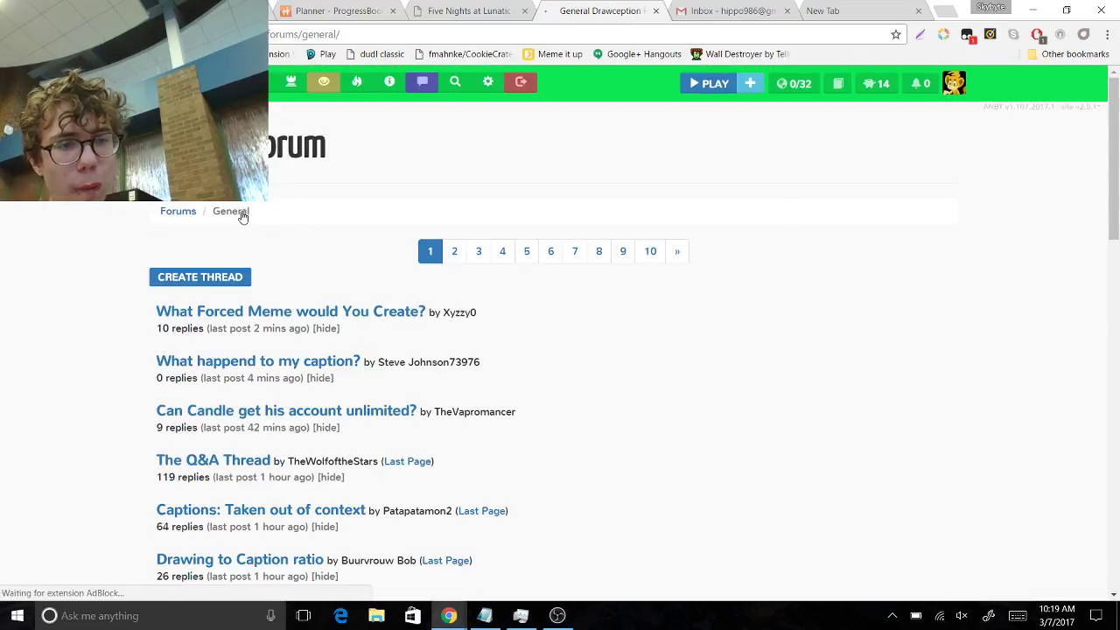
Open the thread "Overlooked but Good Drawception Games" and the game linked in its first reply
drag(1117, 181, 1118, 369)
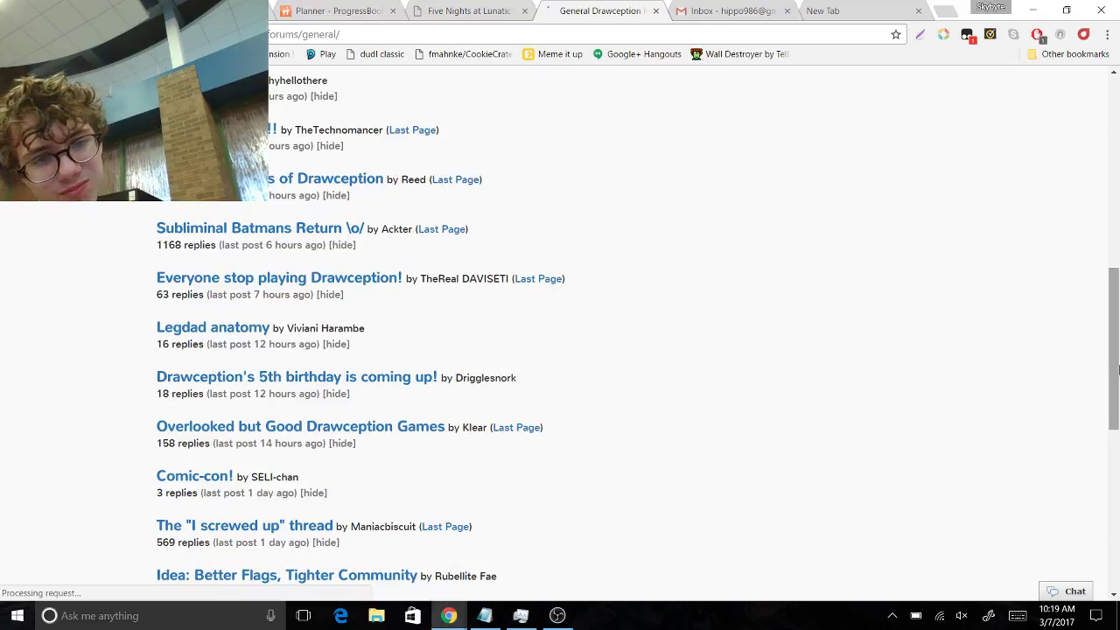
click(390, 426)
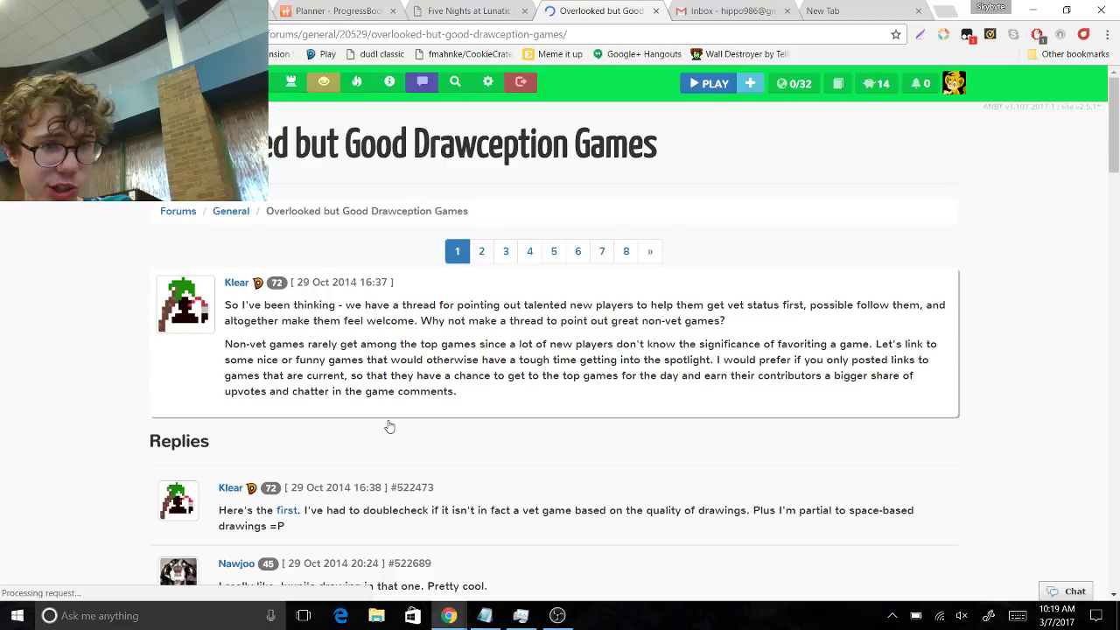
click(286, 517)
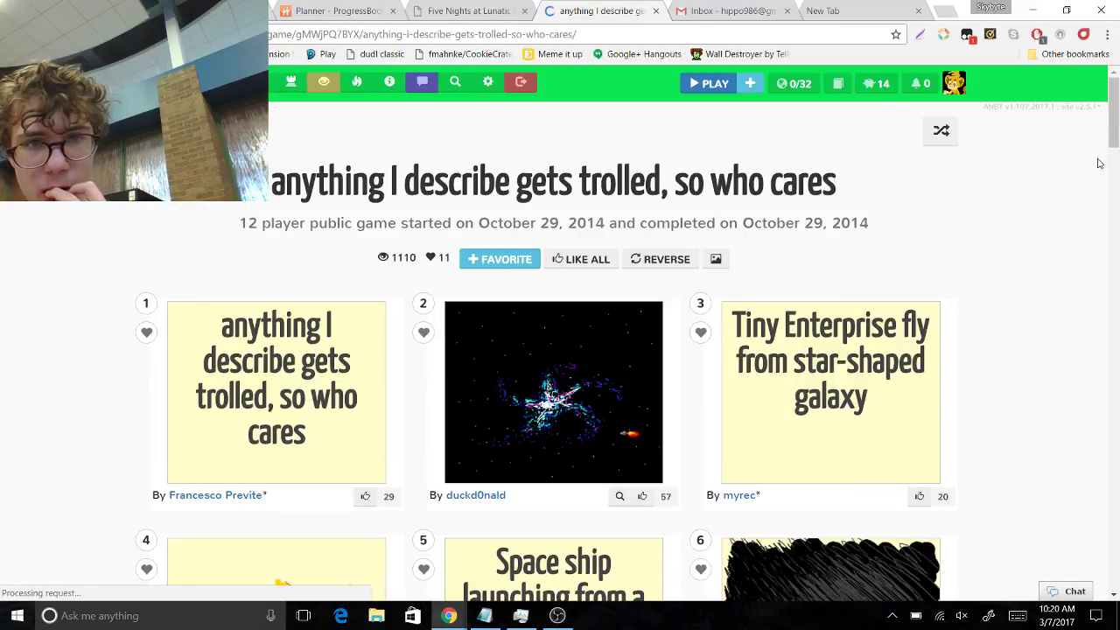
Look through the game's panels and comments, and go back to the General thread list
scroll(1116, 123, down, 1)
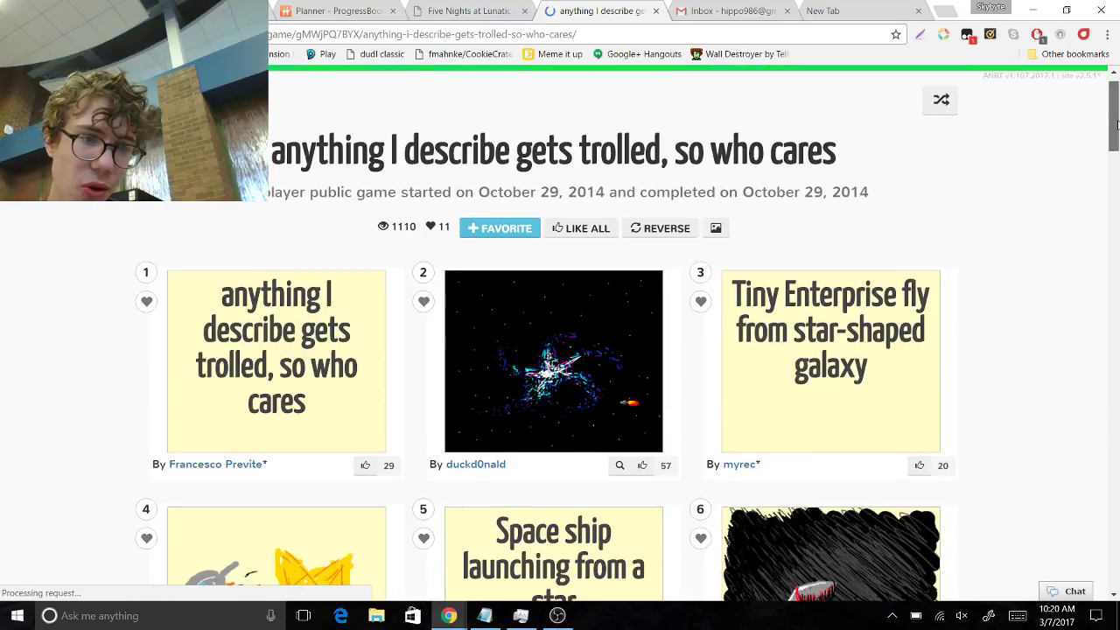
scroll(1116, 122, down, 1)
mouse_move(1117, 131)
mouse_down()
mouse_move(1117, 193)
mouse_move(1101, 108)
mouse_move(1118, 153)
mouse_move(1117, 315)
mouse_up()
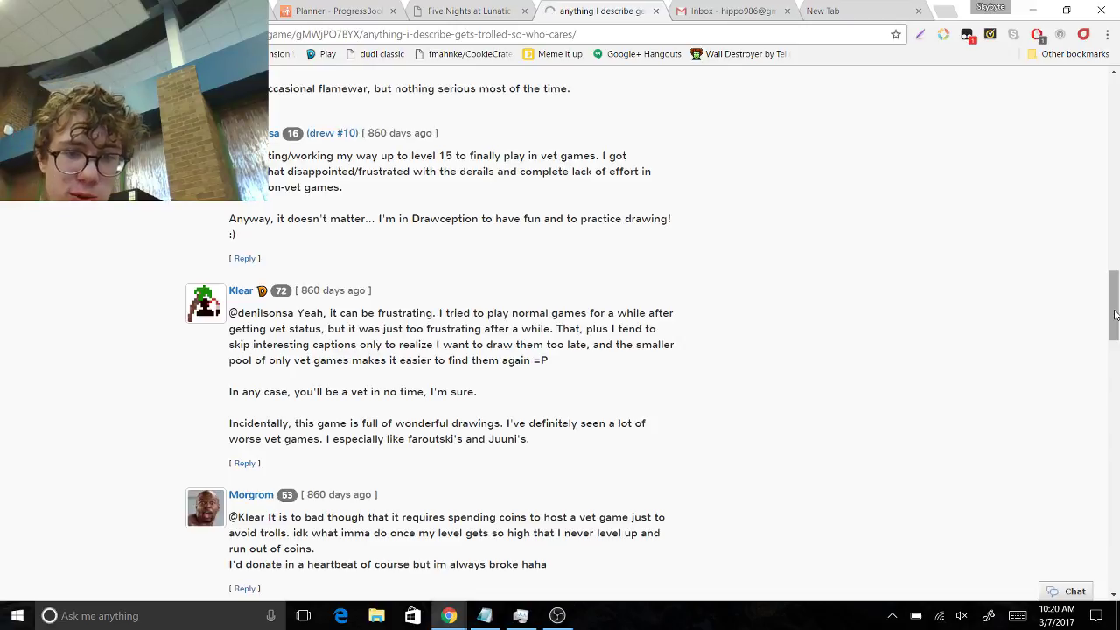
click(1115, 315)
drag(1115, 315, 1116, 335)
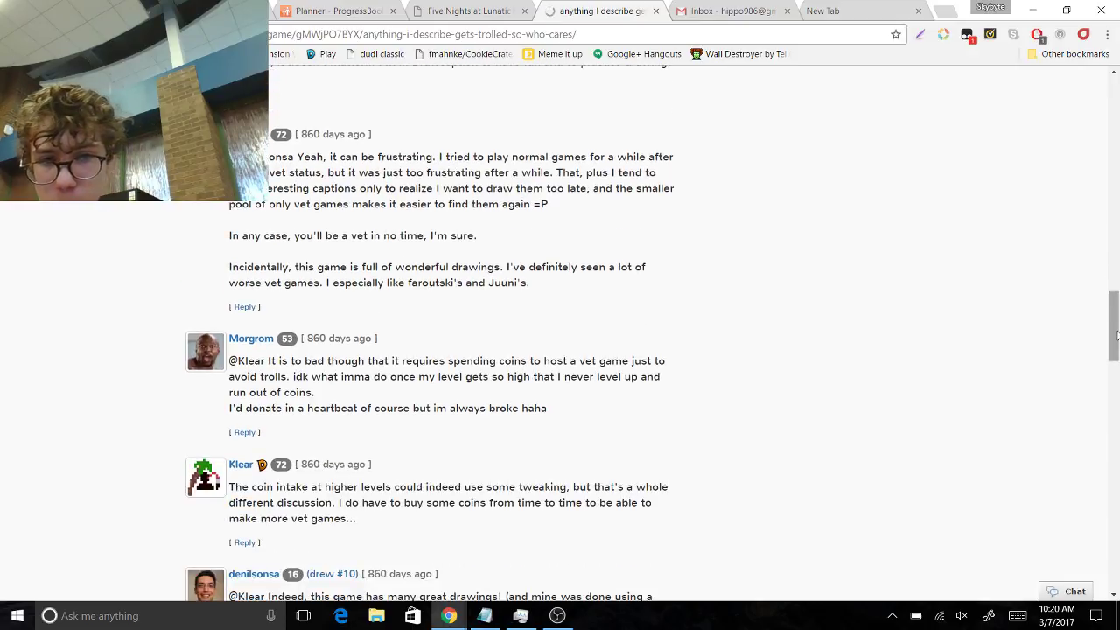
drag(1117, 336, 1117, 372)
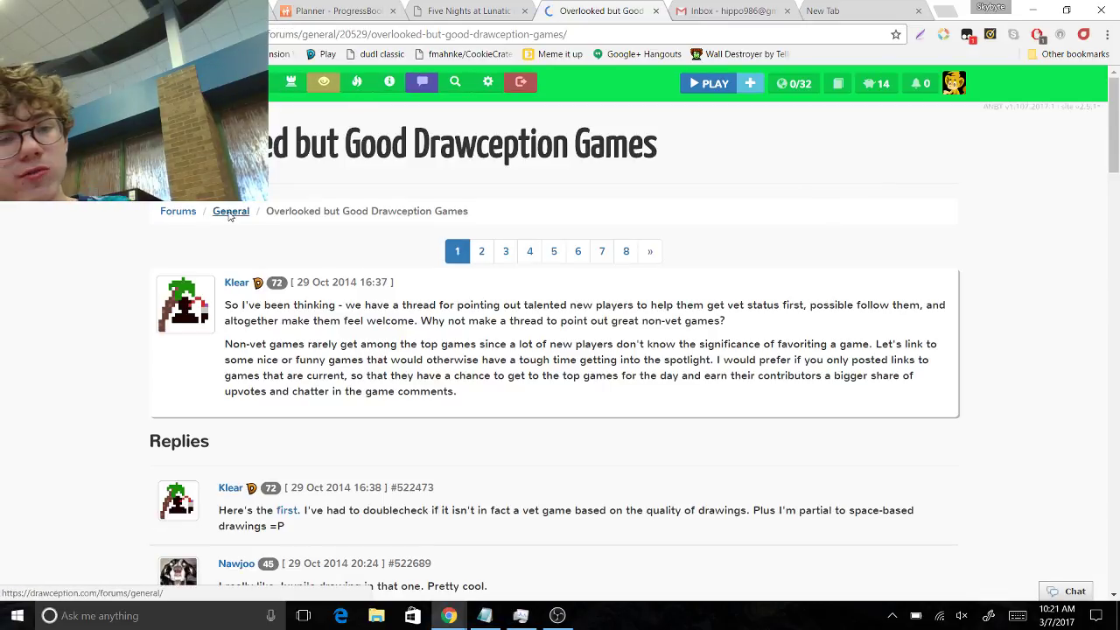
click(230, 212)
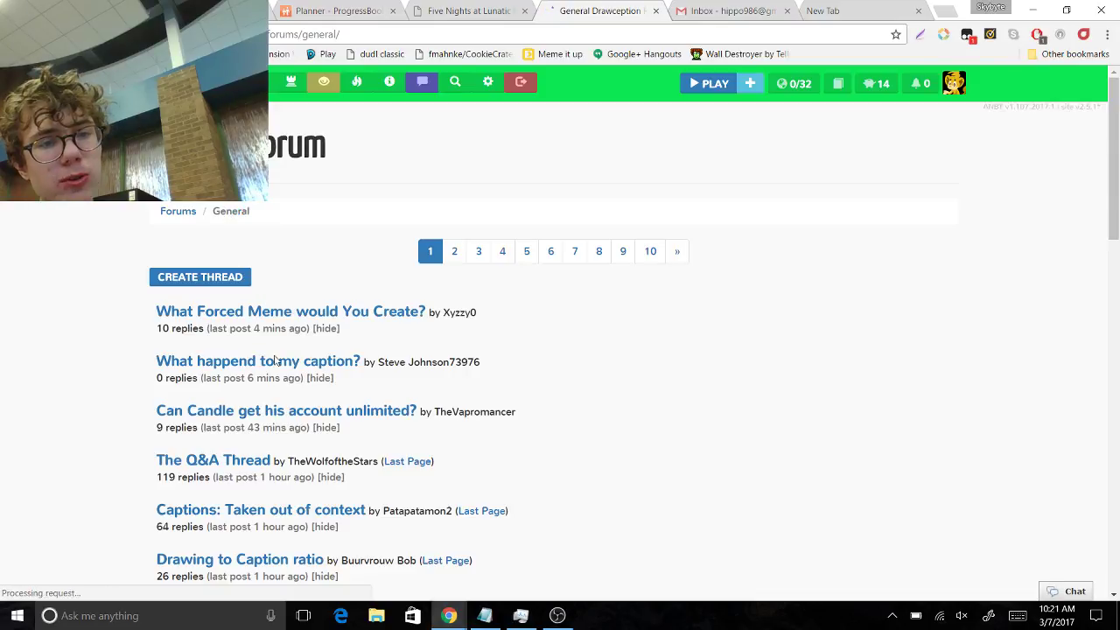
Open the Off Topic forum and look through the last page of "Post The Cringiest Image You Have Ever Seen"
mouse_move(452, 624)
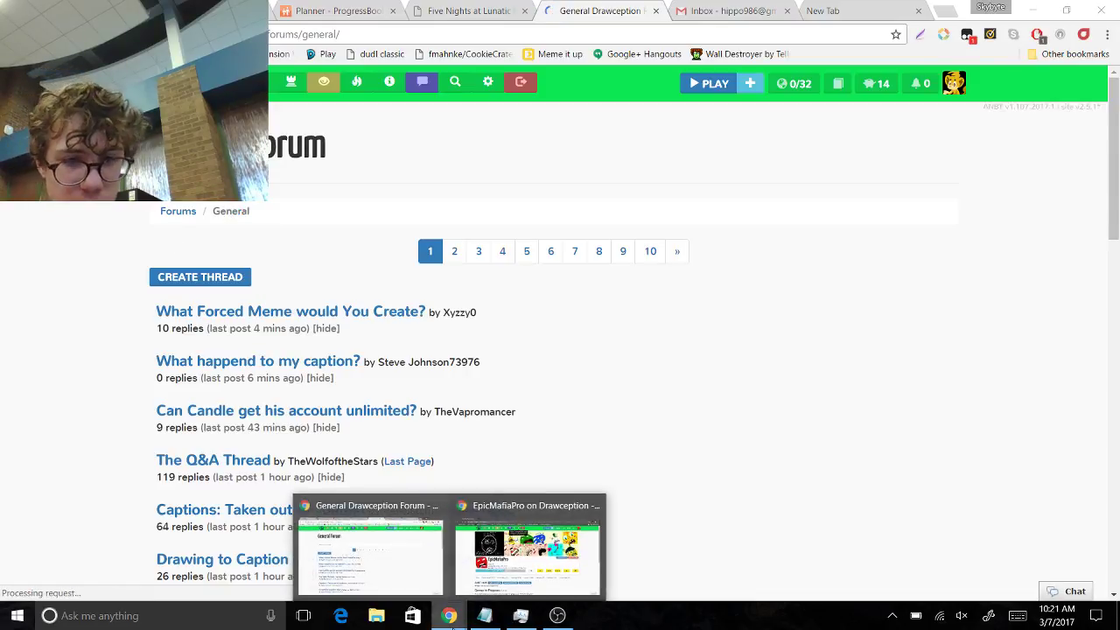
click(192, 214)
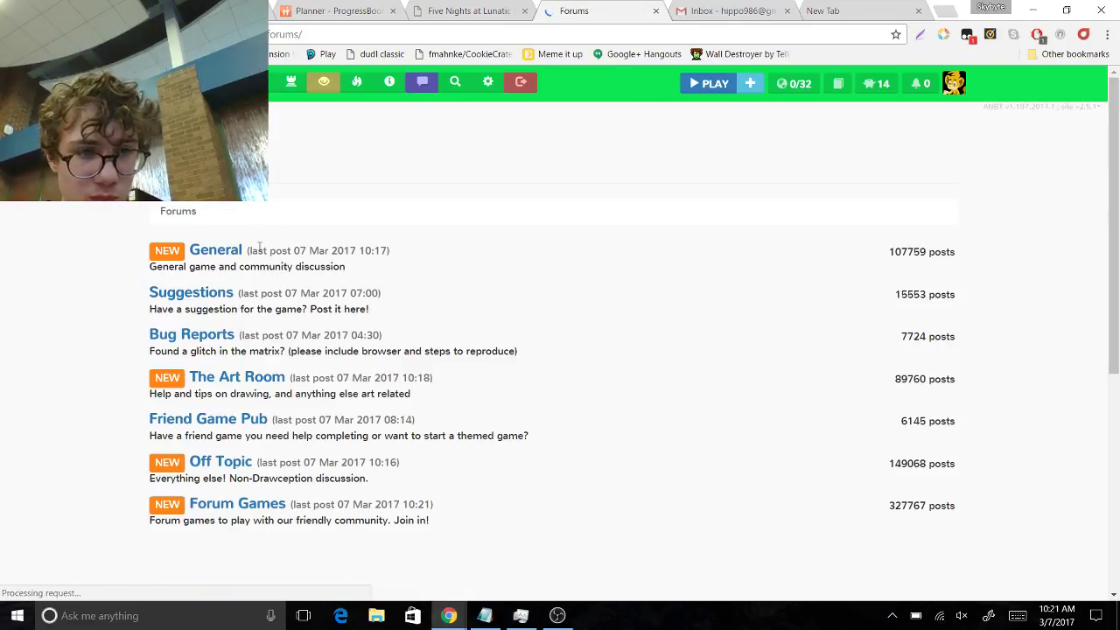
click(226, 253)
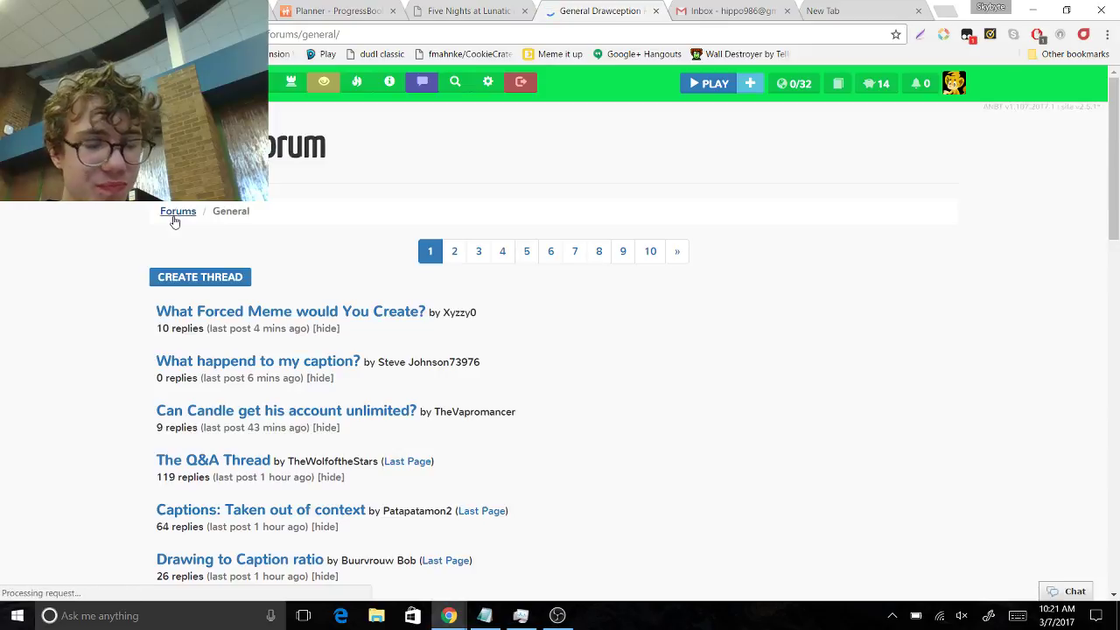
key(alt+Left)
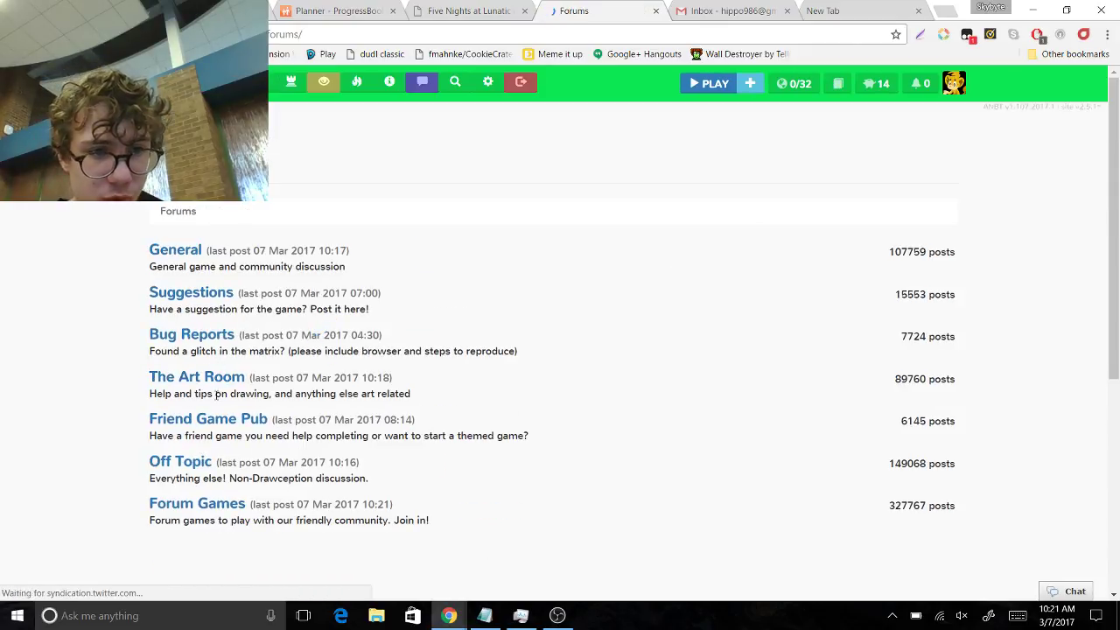
click(191, 458)
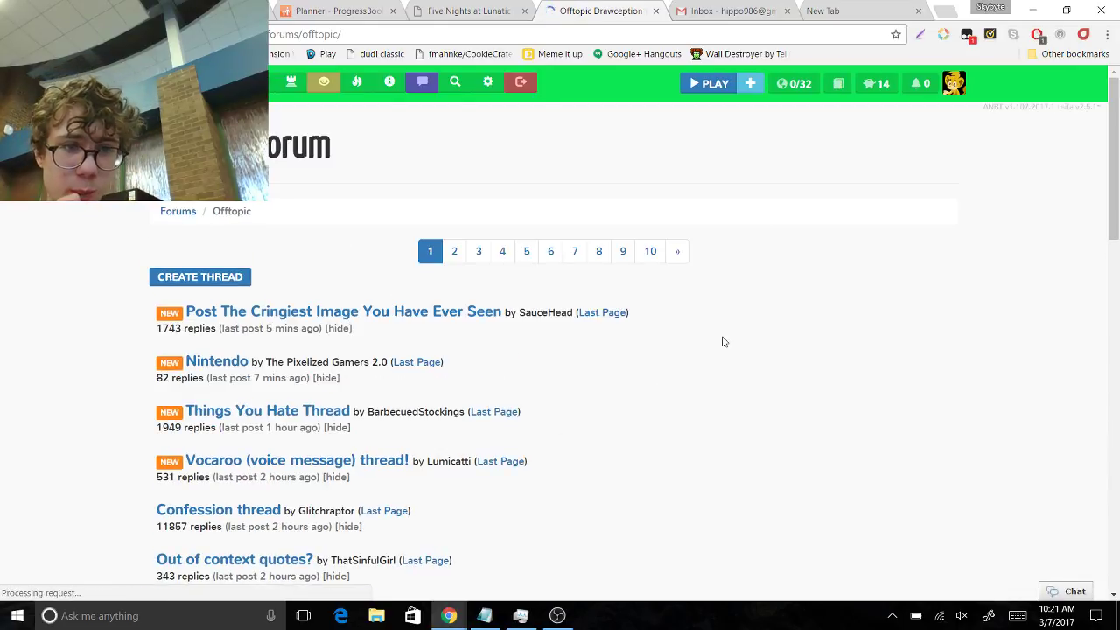
click(599, 314)
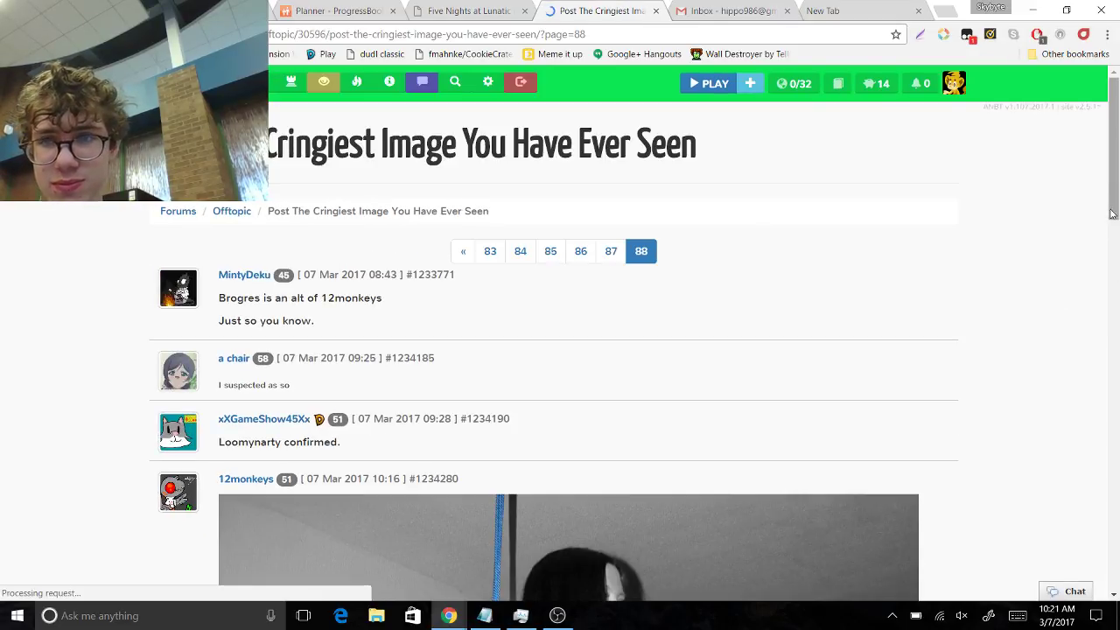
drag(1114, 206, 1118, 465)
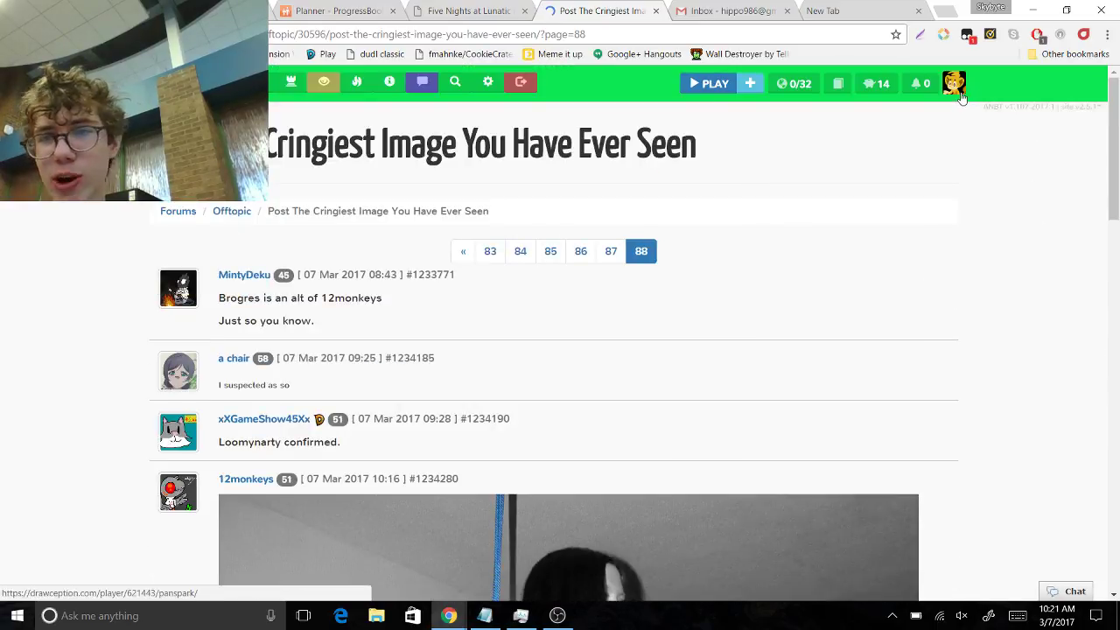
Open the first account's profile page and switch to the Chrome window showing the second account's profile
click(960, 96)
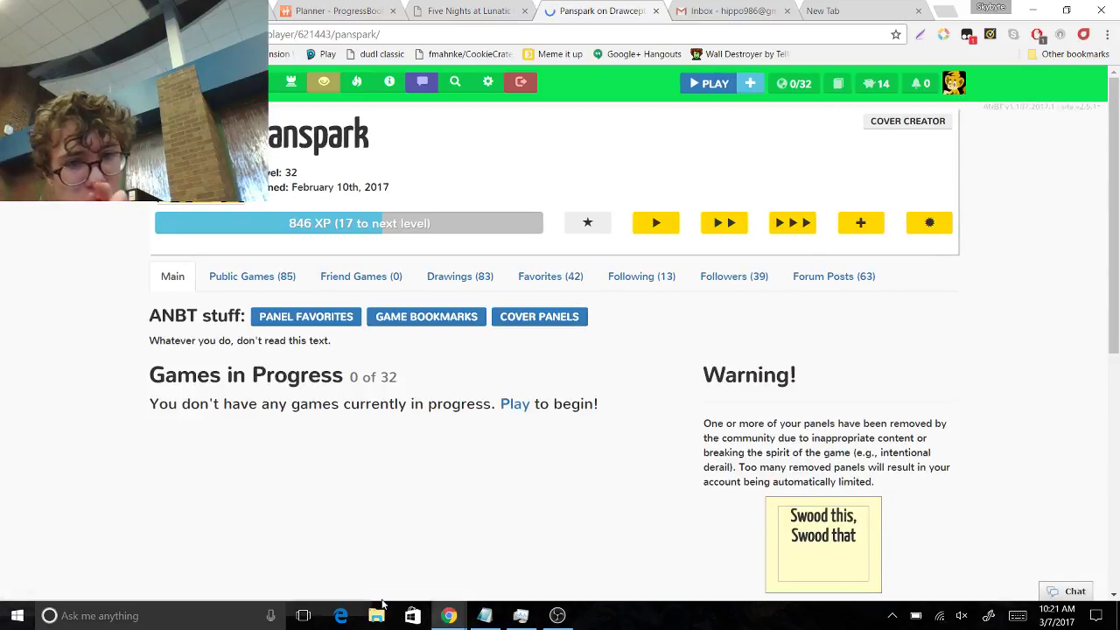
mouse_move(448, 615)
click(486, 588)
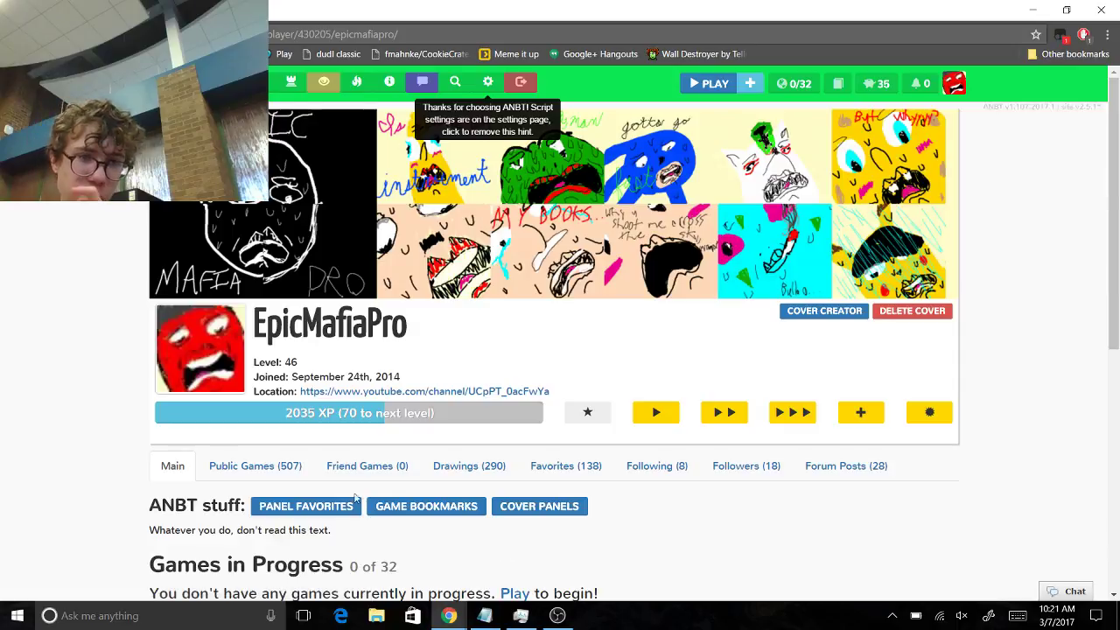
Open the "rip isolation" game from the second account's public games and read through its comments
click(283, 466)
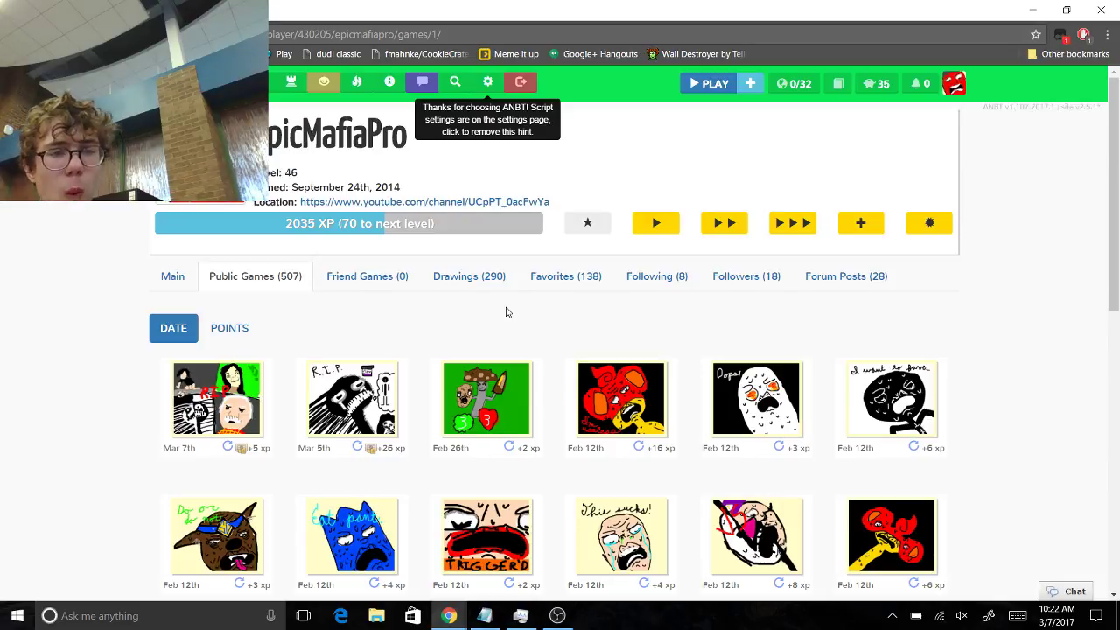
click(336, 371)
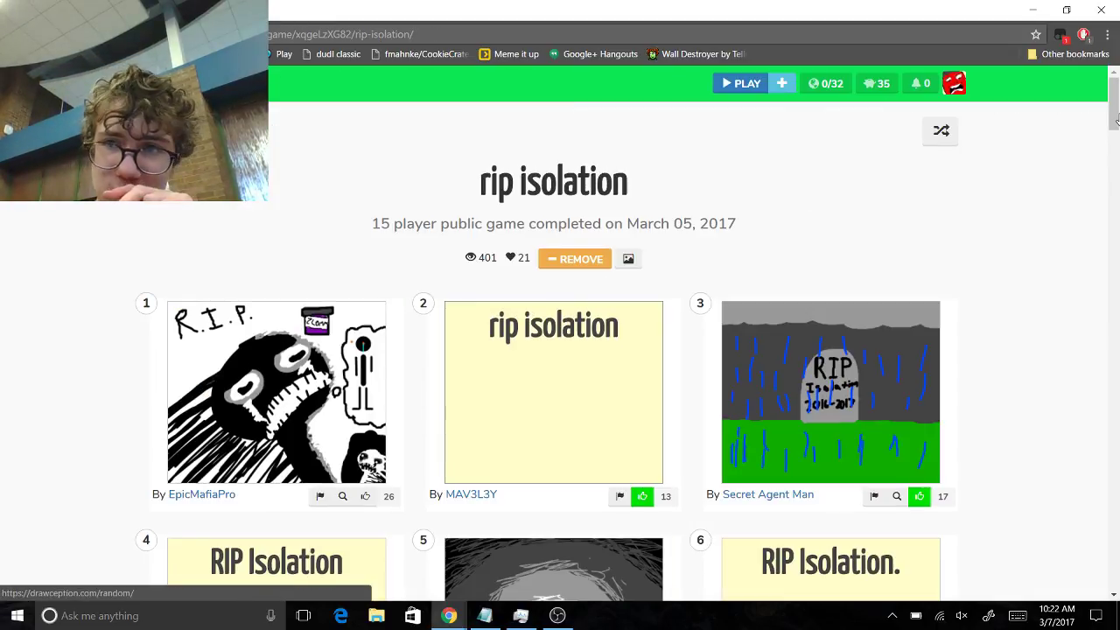
drag(1117, 179, 1116, 414)
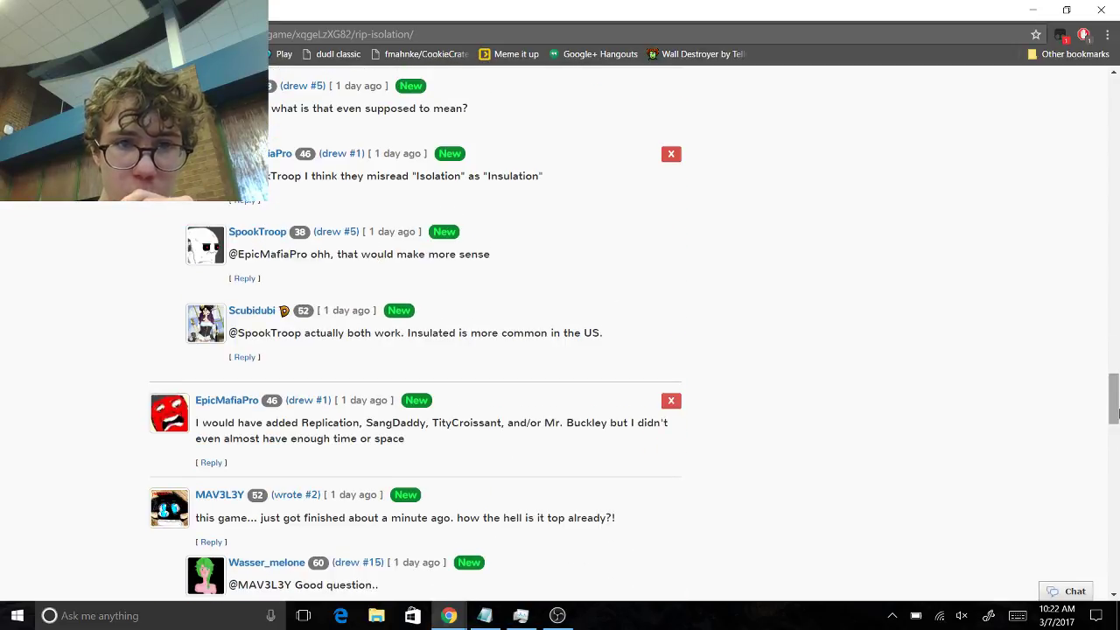
drag(1116, 414, 1114, 472)
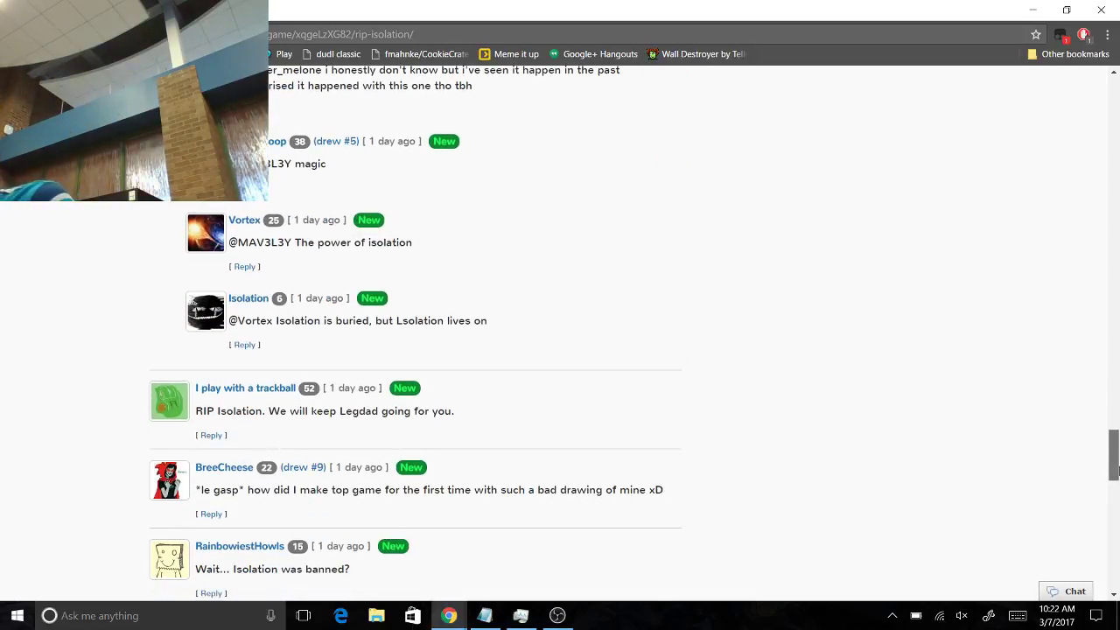
drag(1114, 472, 1115, 472)
Open the Isolation player profile from the comments and look over its latest games
click(256, 304)
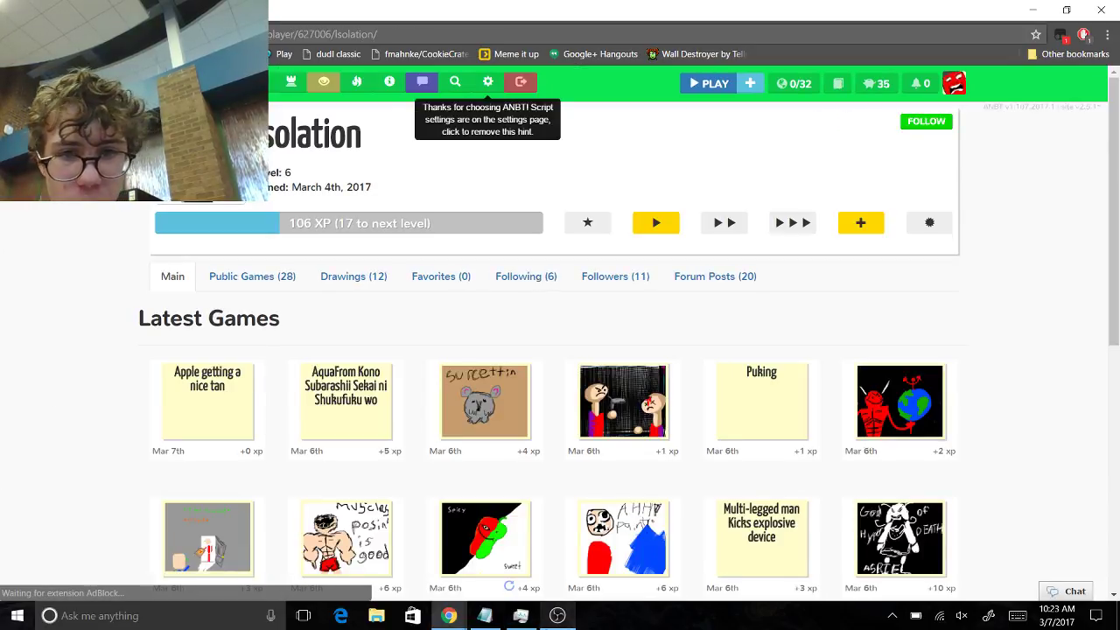
scroll(676, 442, down, 1)
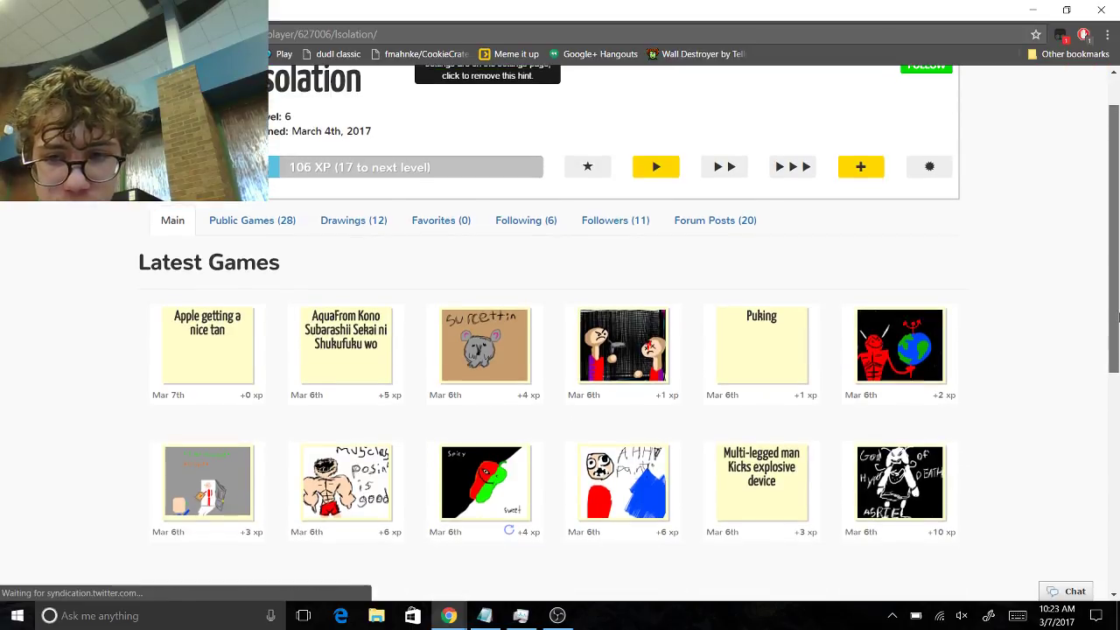
Open the "This isn't what I ordered!" game from the latest games, like Isolation's panel 4, and look through the remaining panels
click(231, 490)
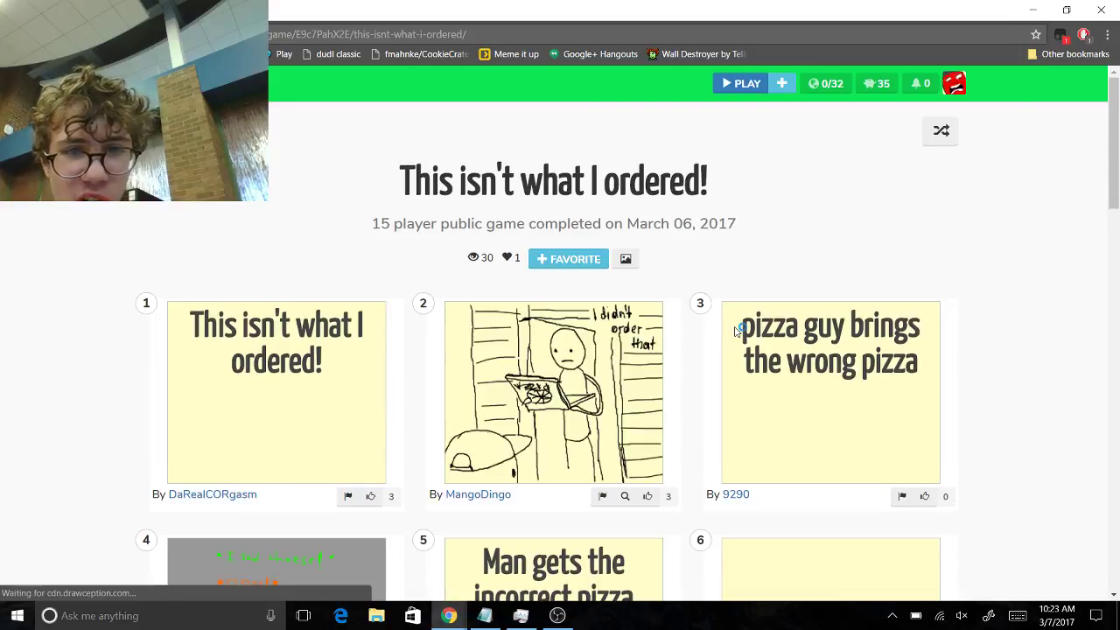
scroll(1118, 166, down, 2)
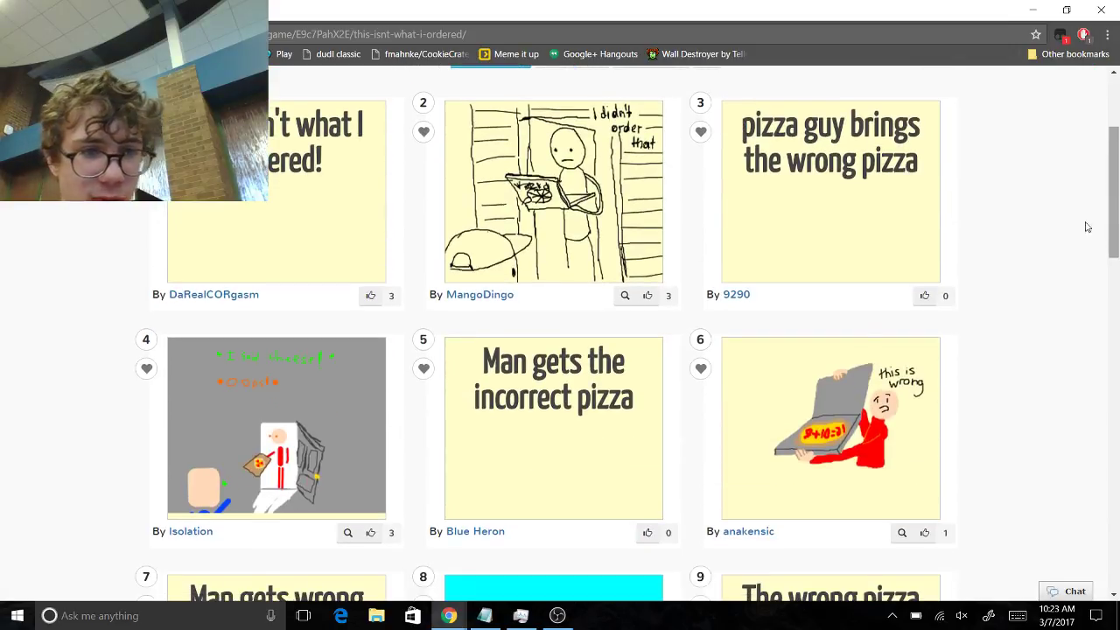
click(369, 534)
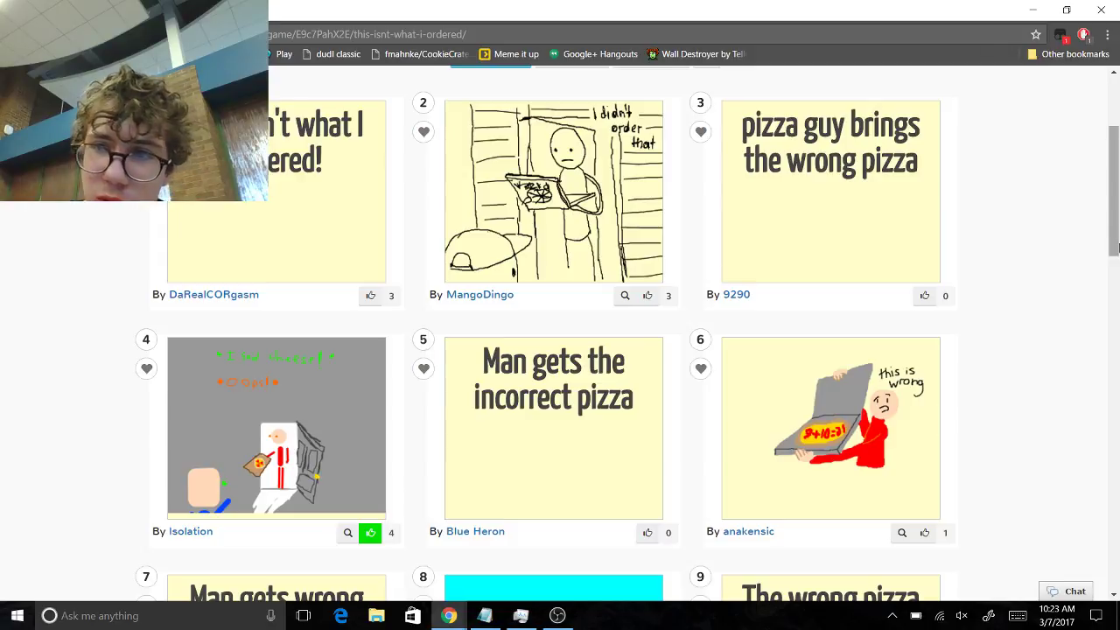
drag(1105, 251, 1114, 544)
drag(1111, 530, 1061, 391)
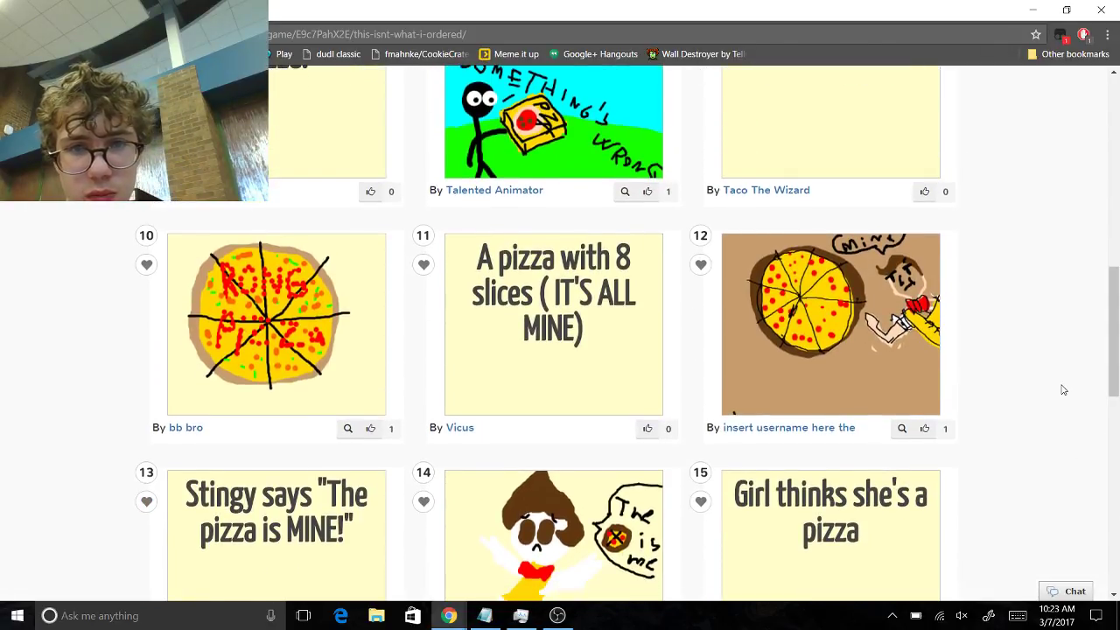
Return to the Isolation profile, open "This is MY yogurt Satan!", and like the "Satan making meth." caption and Isolation's devil drawing
key(alt+Left)
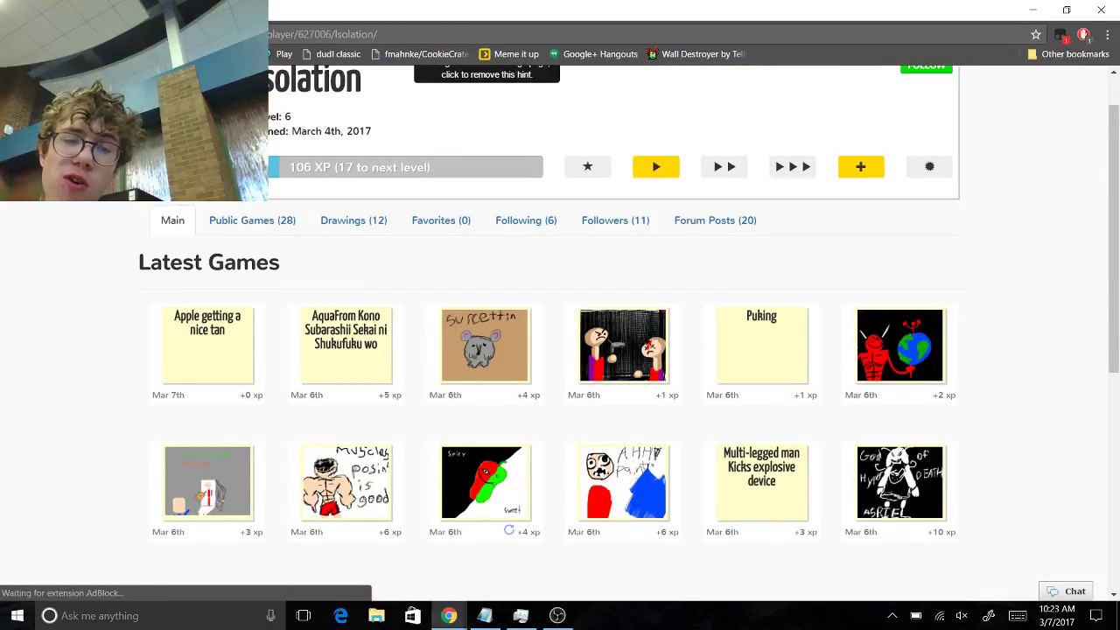
click(876, 346)
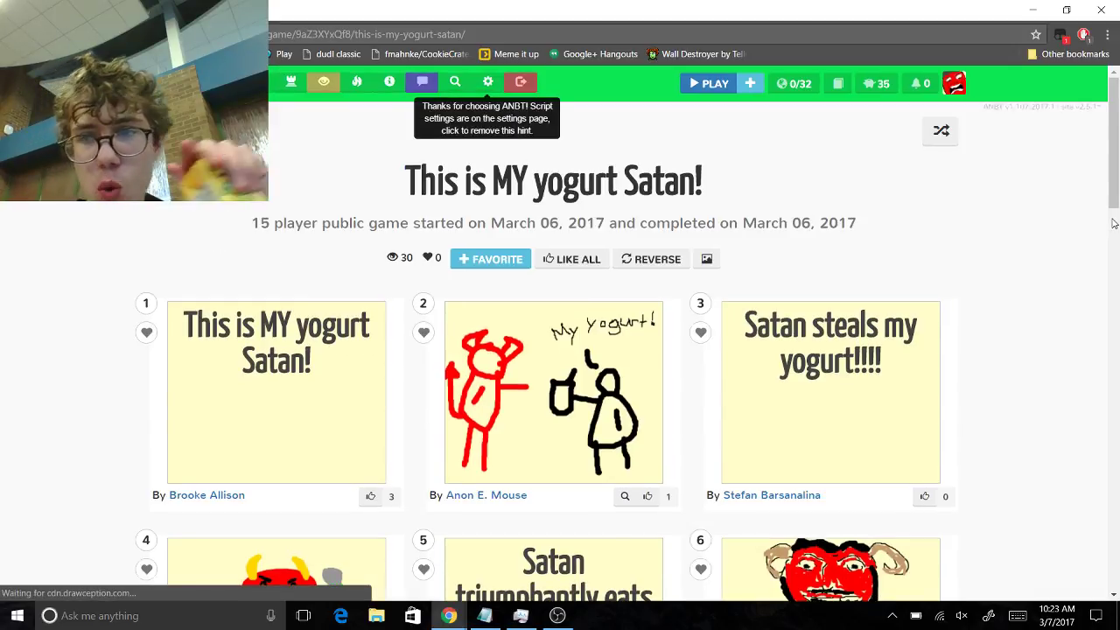
scroll(1113, 232, down, 2)
drag(1115, 242, 1117, 303)
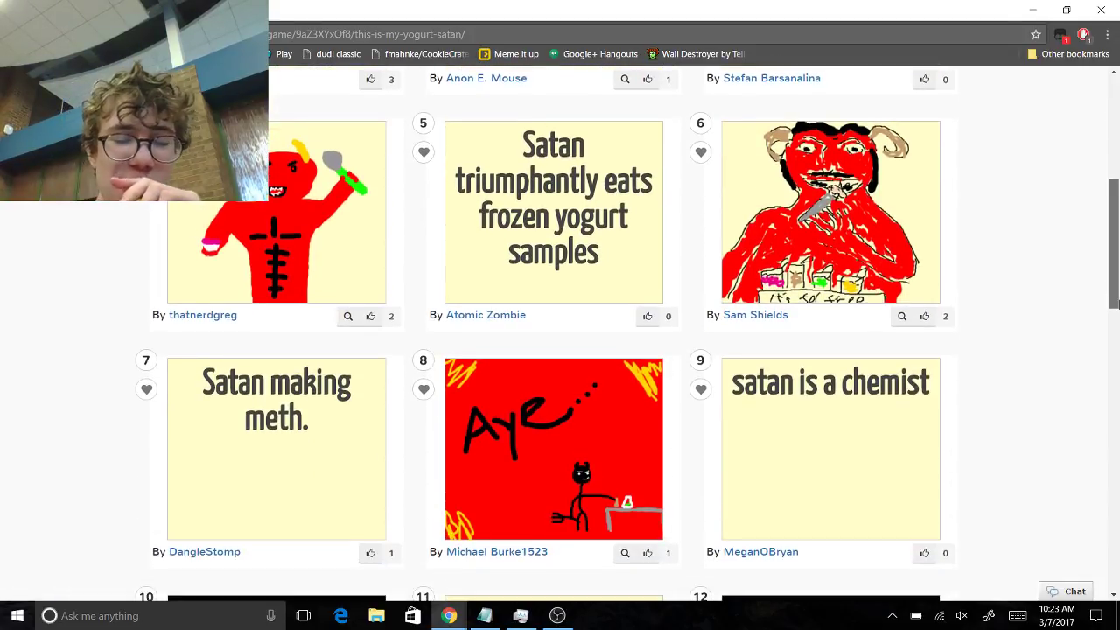
scroll(995, 380, down, 1)
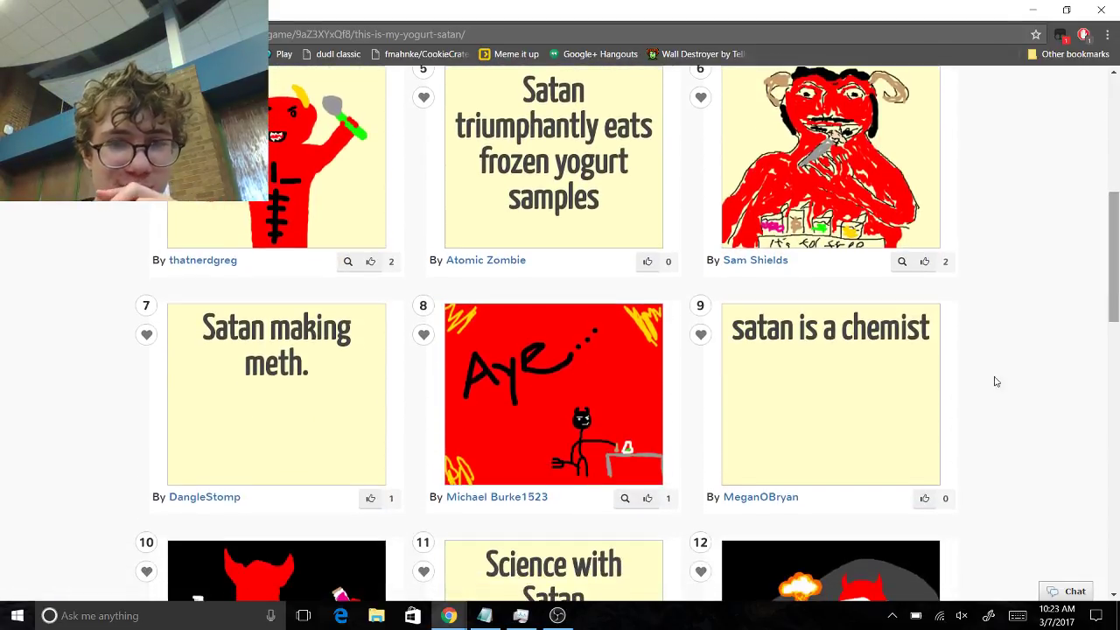
click(370, 498)
scroll(1117, 357, down, 3)
drag(1117, 356, 1117, 407)
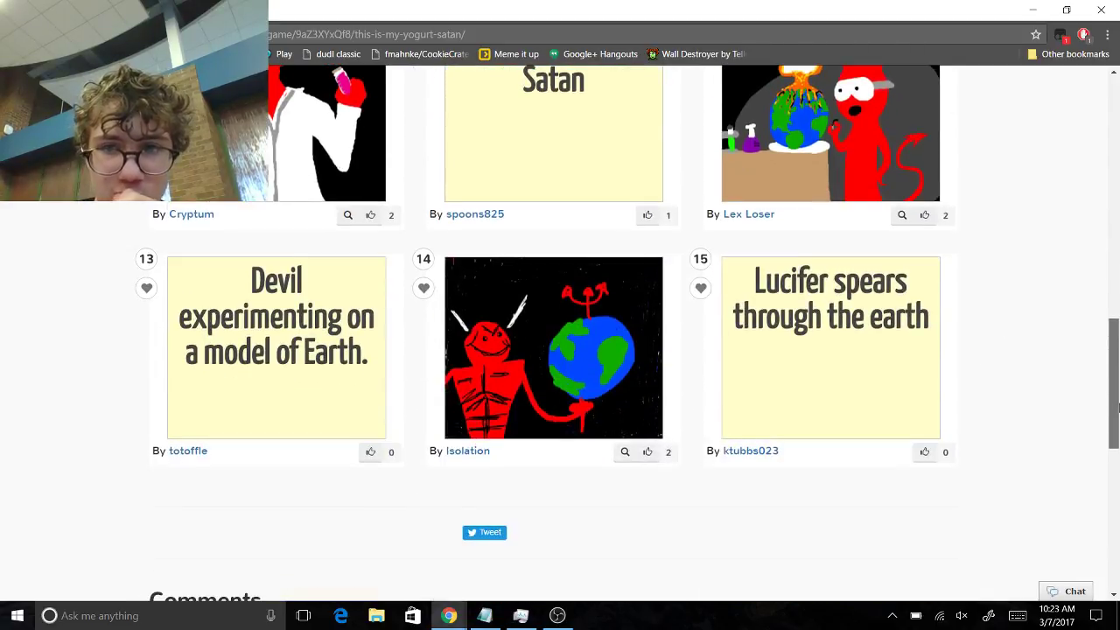
click(658, 452)
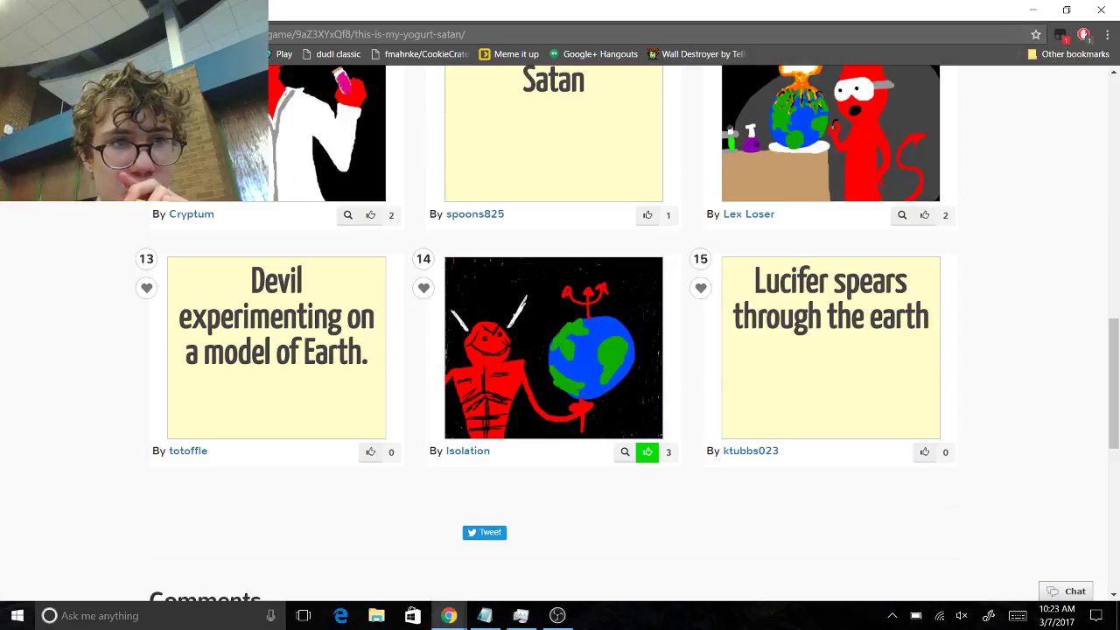
click(467, 450)
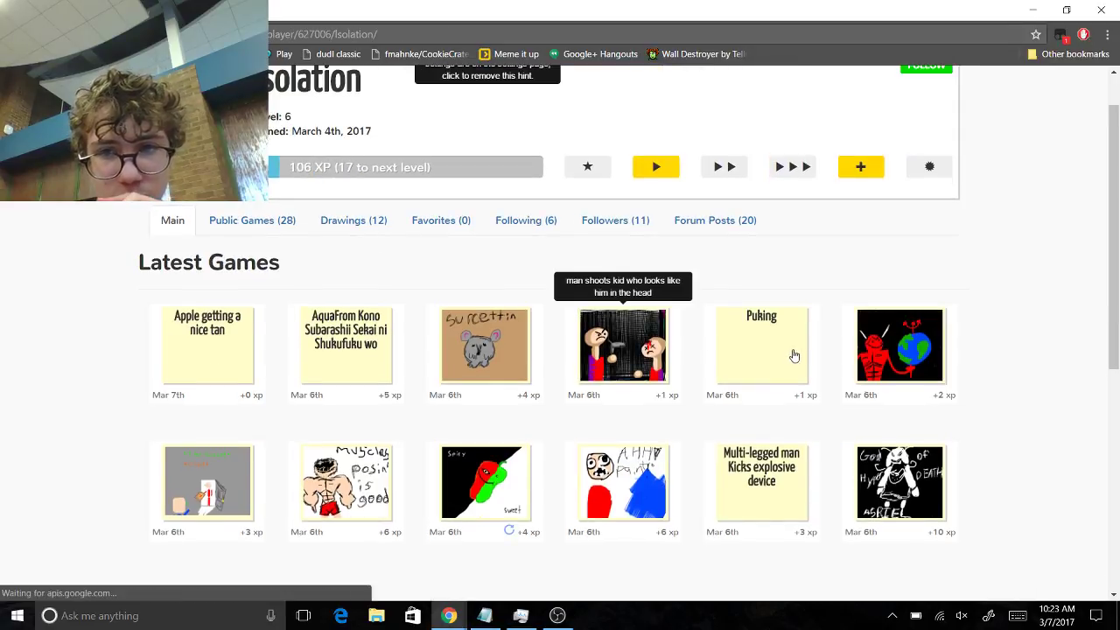
click(795, 320)
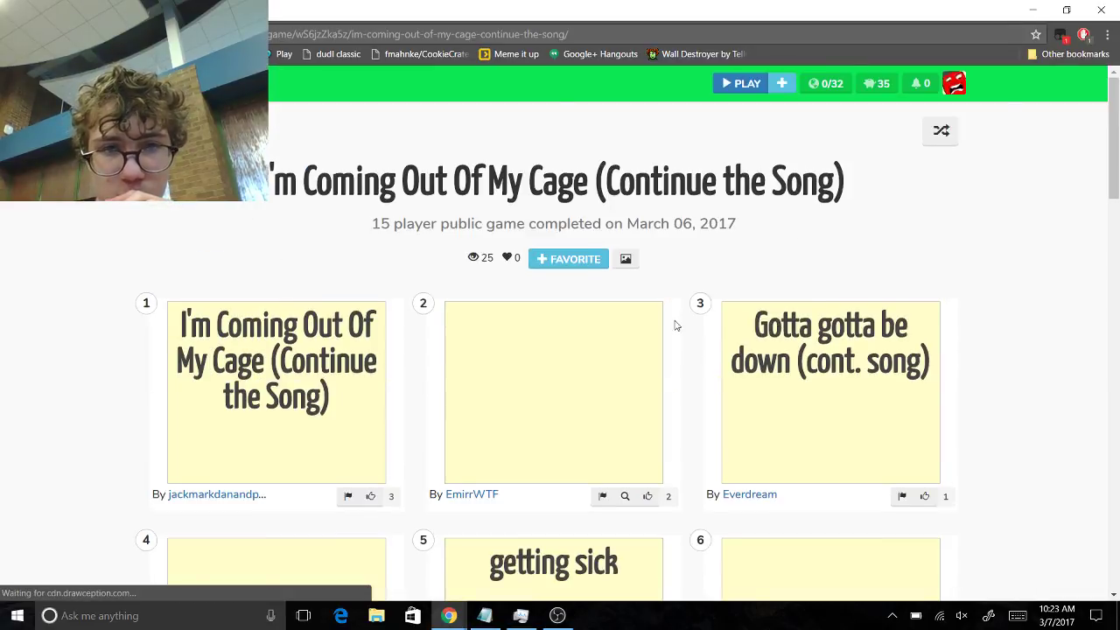
drag(1118, 168, 1117, 297)
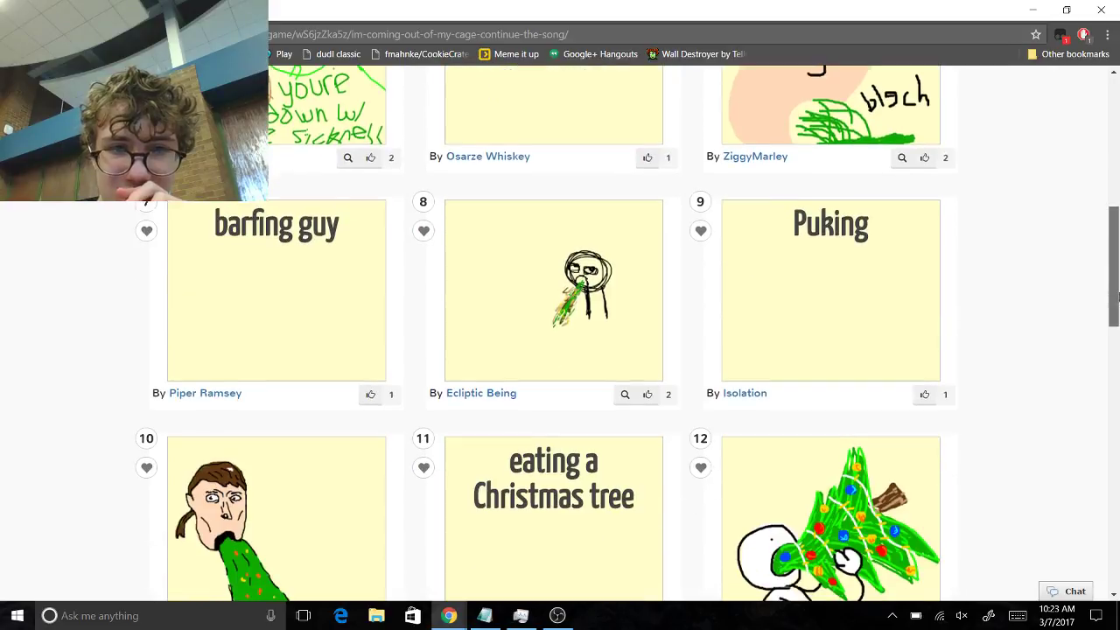
click(925, 397)
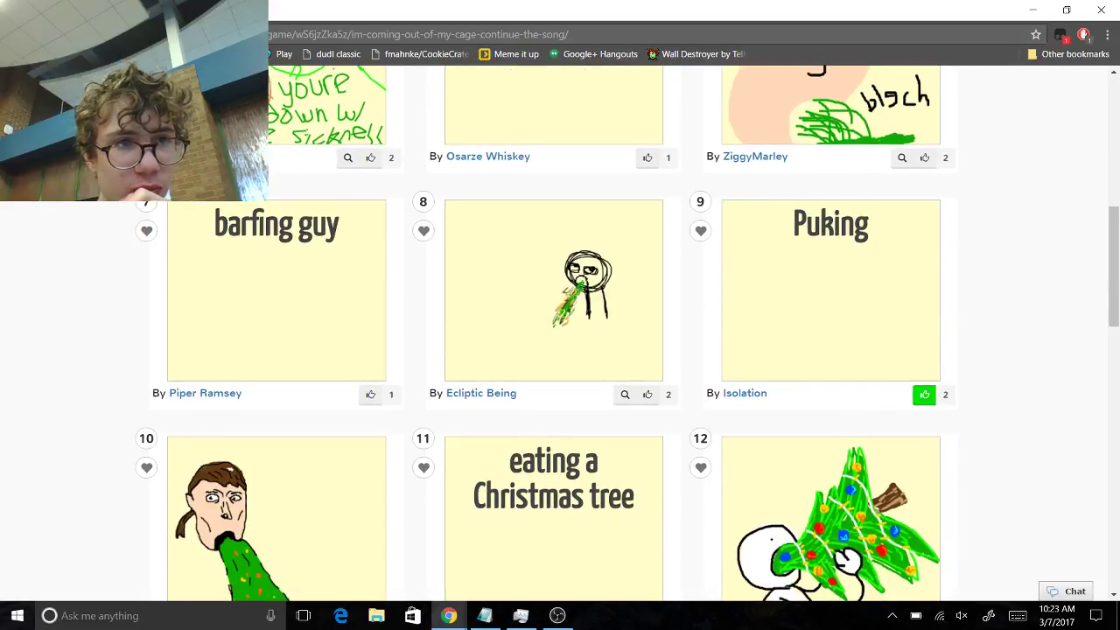
click(745, 393)
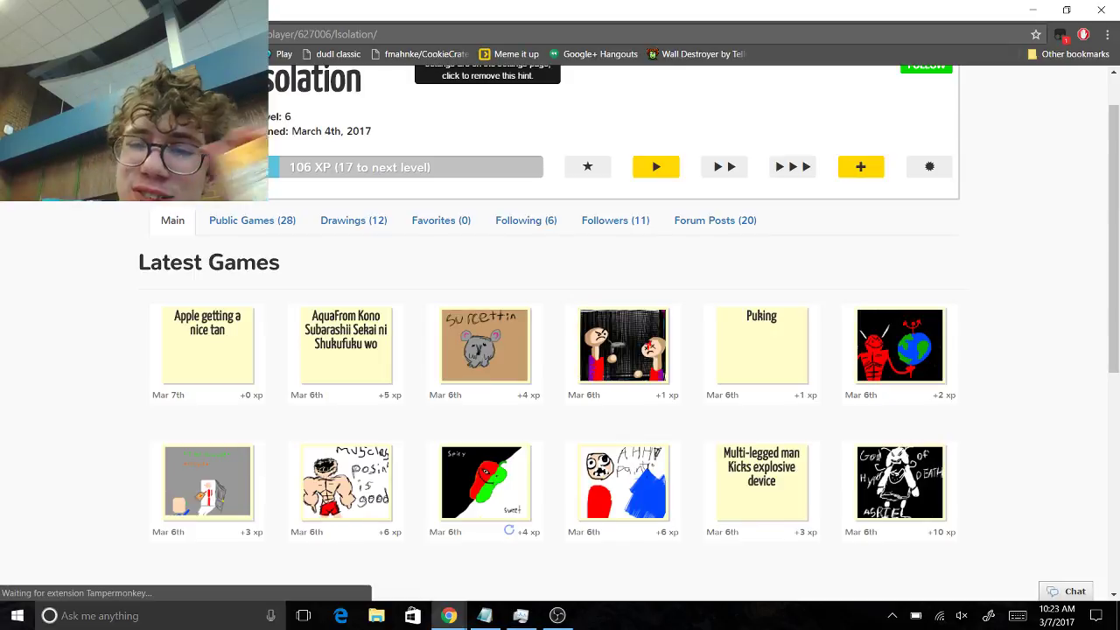
click(612, 354)
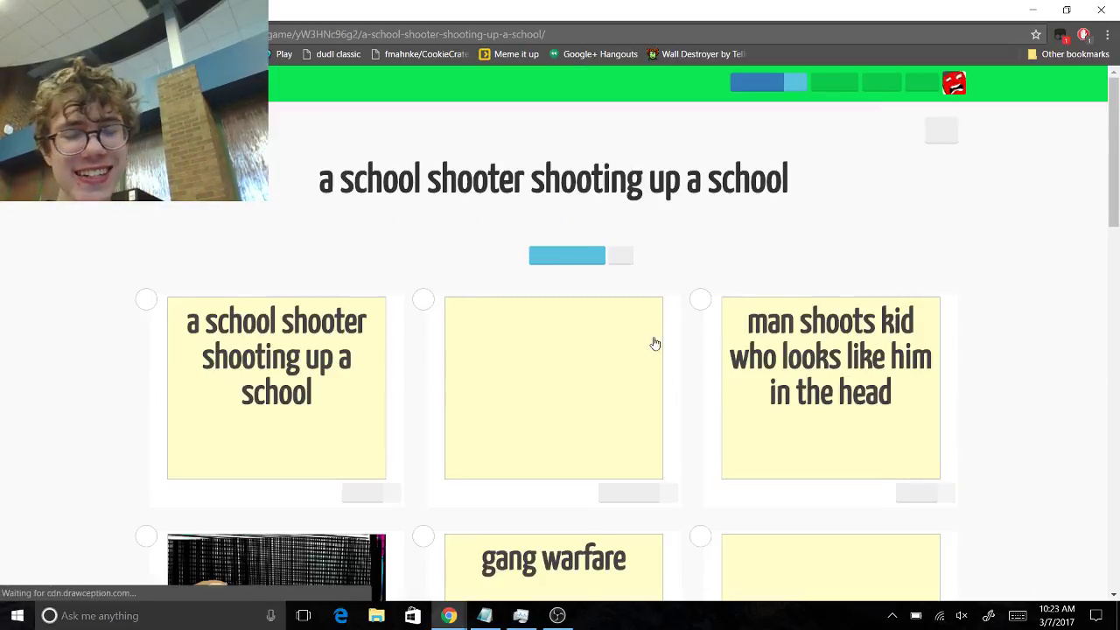
drag(1116, 105, 1118, 231)
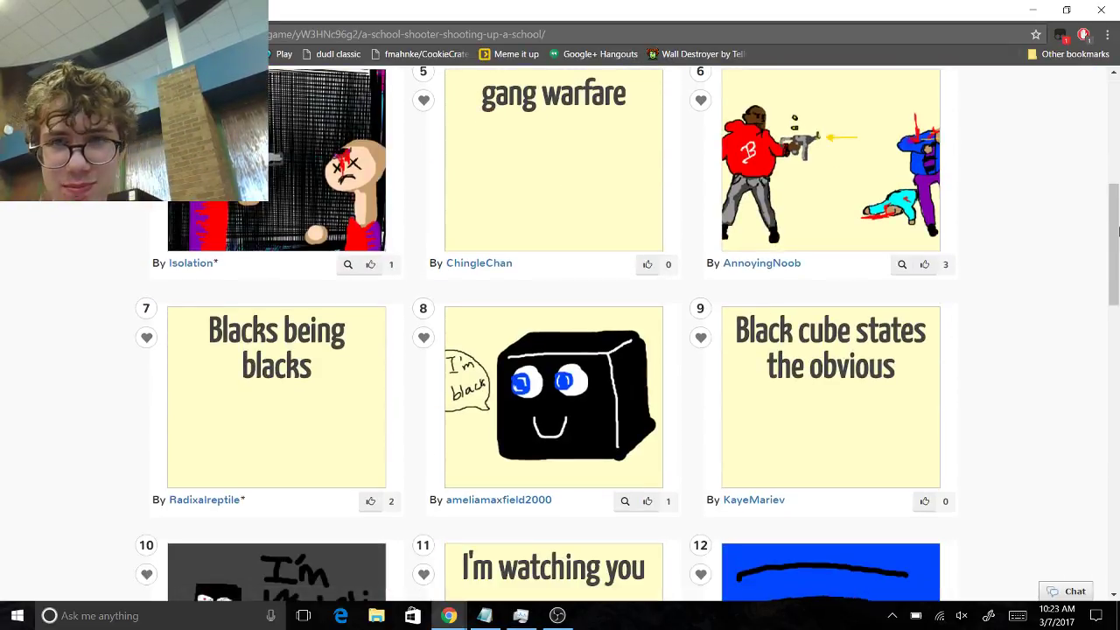
scroll(1118, 230, up, 2)
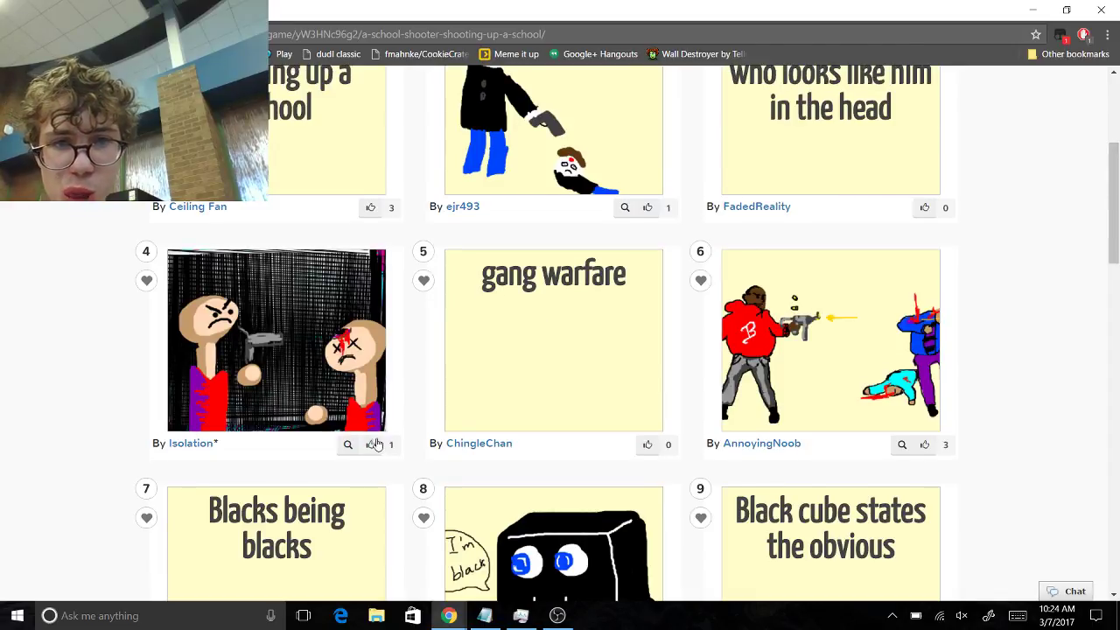
click(372, 445)
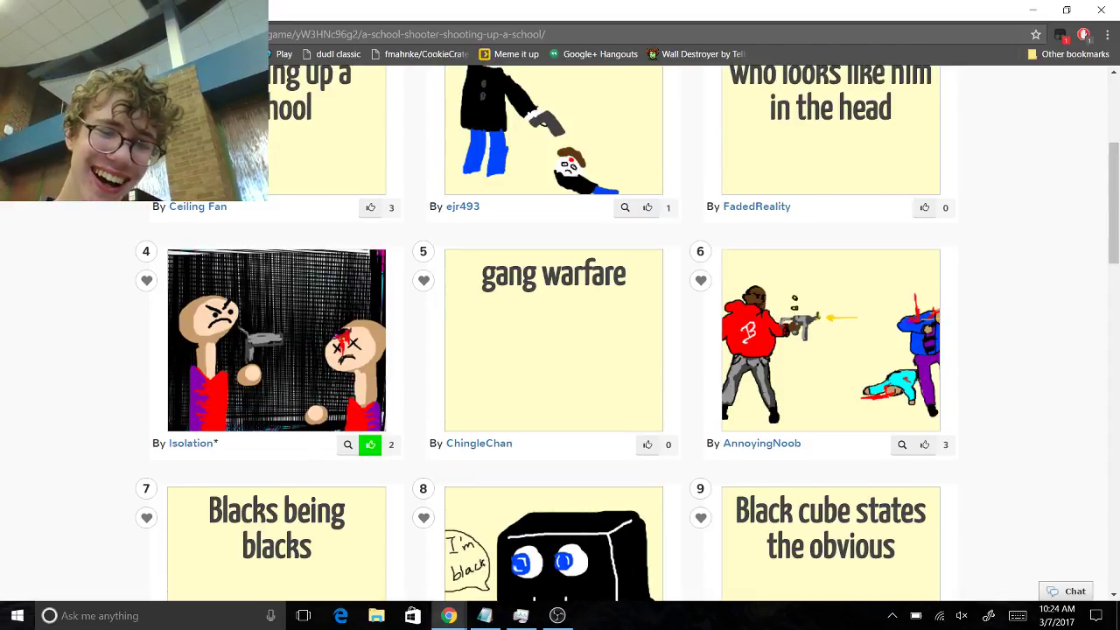
click(192, 443)
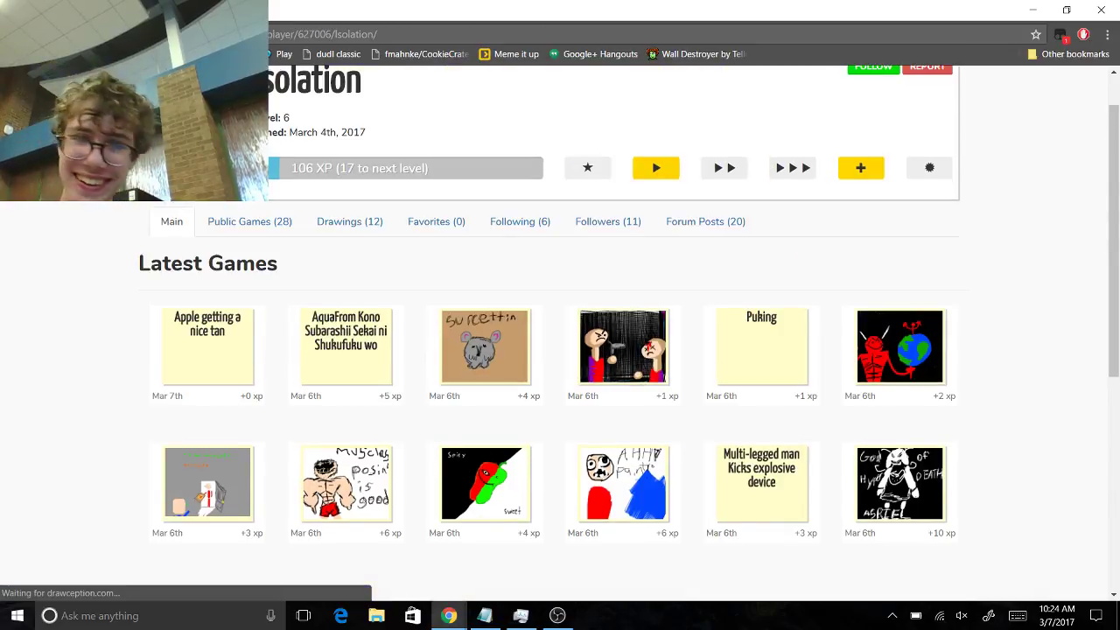
click(477, 380)
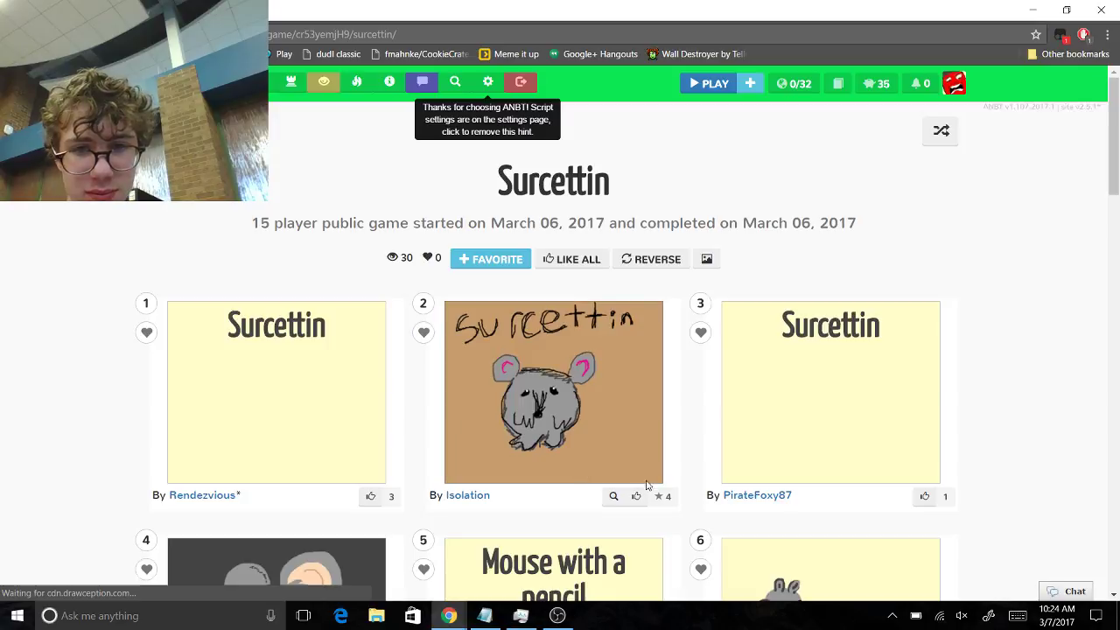
click(636, 497)
mouse_move(1115, 162)
mouse_down()
mouse_move(1115, 270)
mouse_move(1114, 259)
mouse_up()
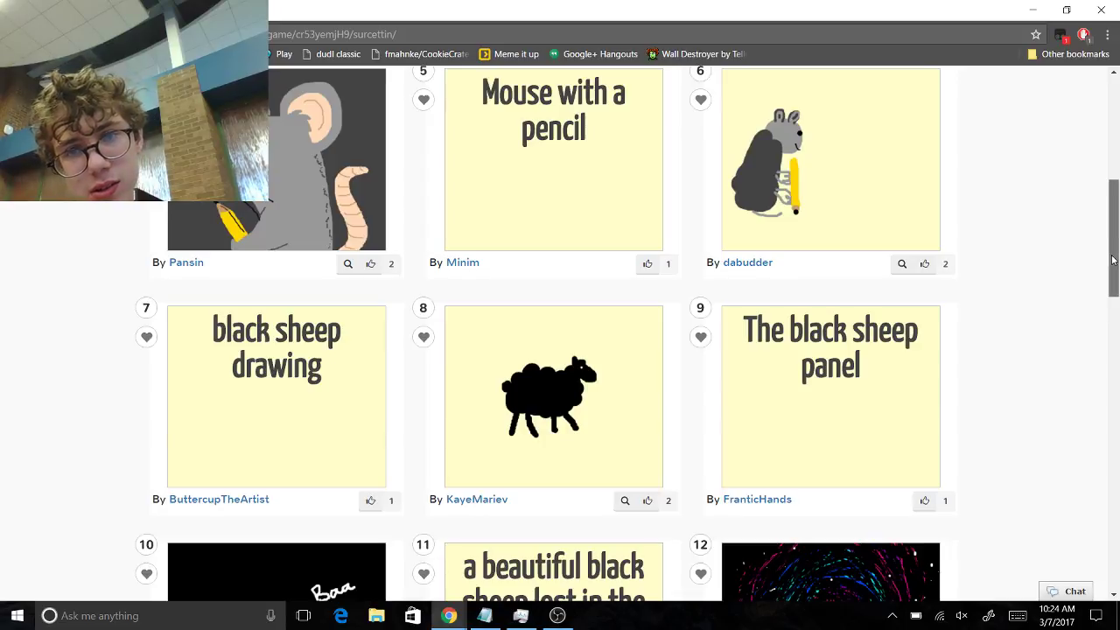
drag(1113, 260, 1116, 311)
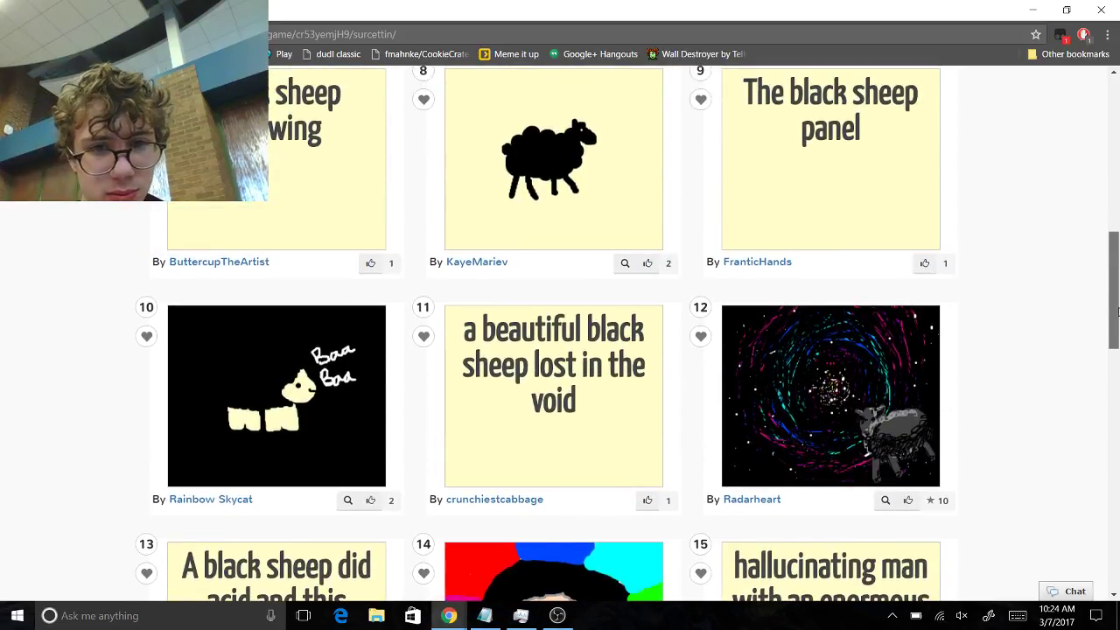
Visit the profile of panel 4's author, open "Draw a panel of you drawing a panel of you...", and like the same author's panel 2
mouse_move(1118, 311)
mouse_down()
mouse_move(1118, 477)
mouse_move(1099, 181)
mouse_move(1101, 225)
mouse_up()
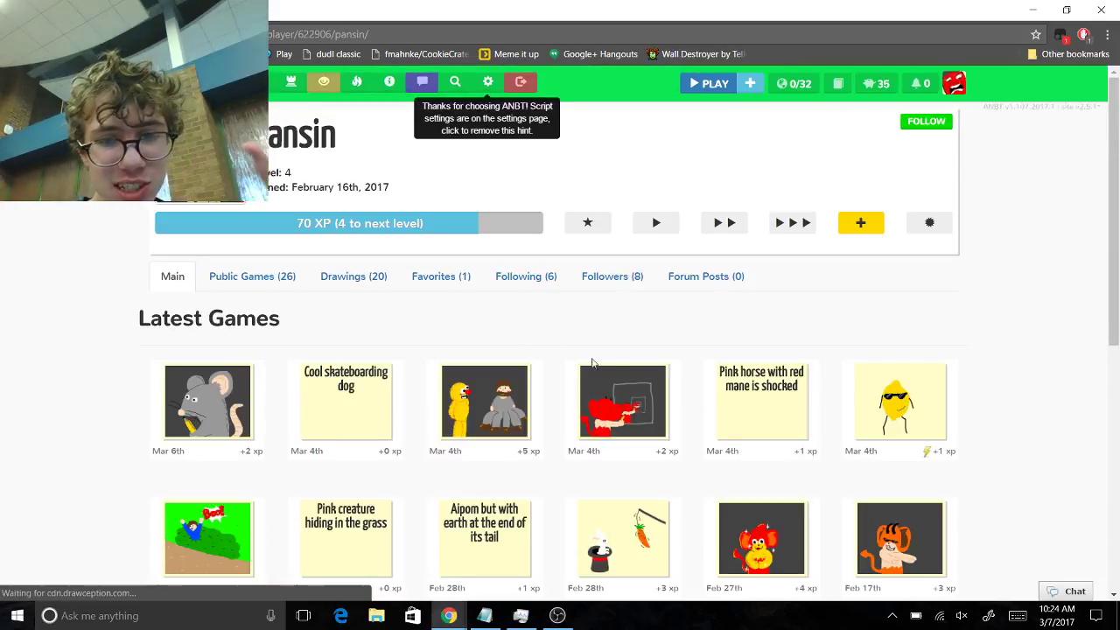
click(636, 410)
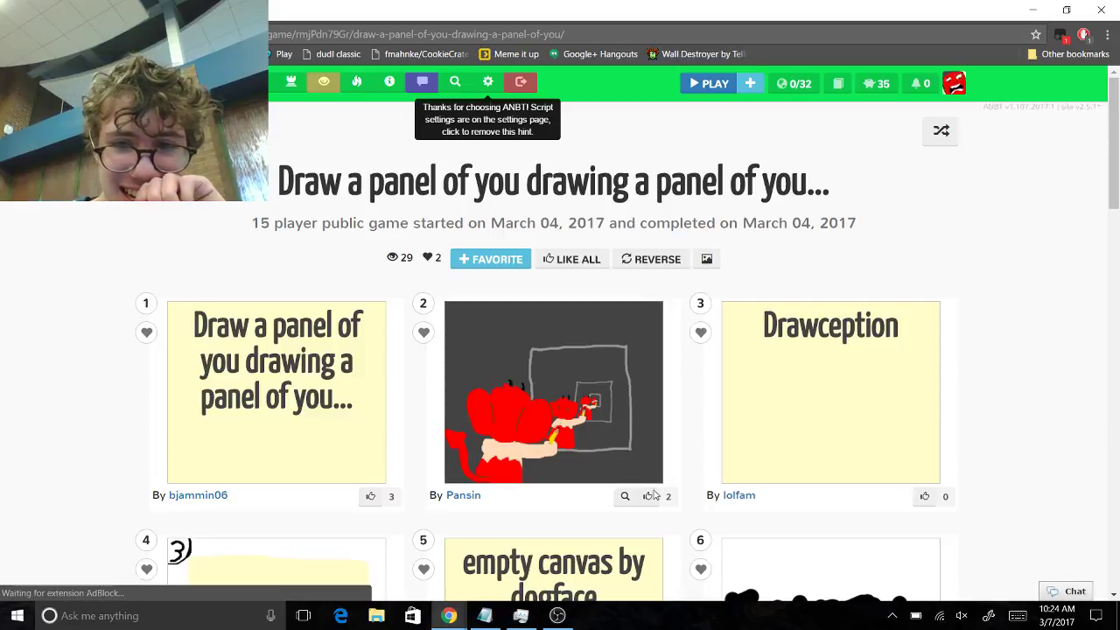
click(649, 495)
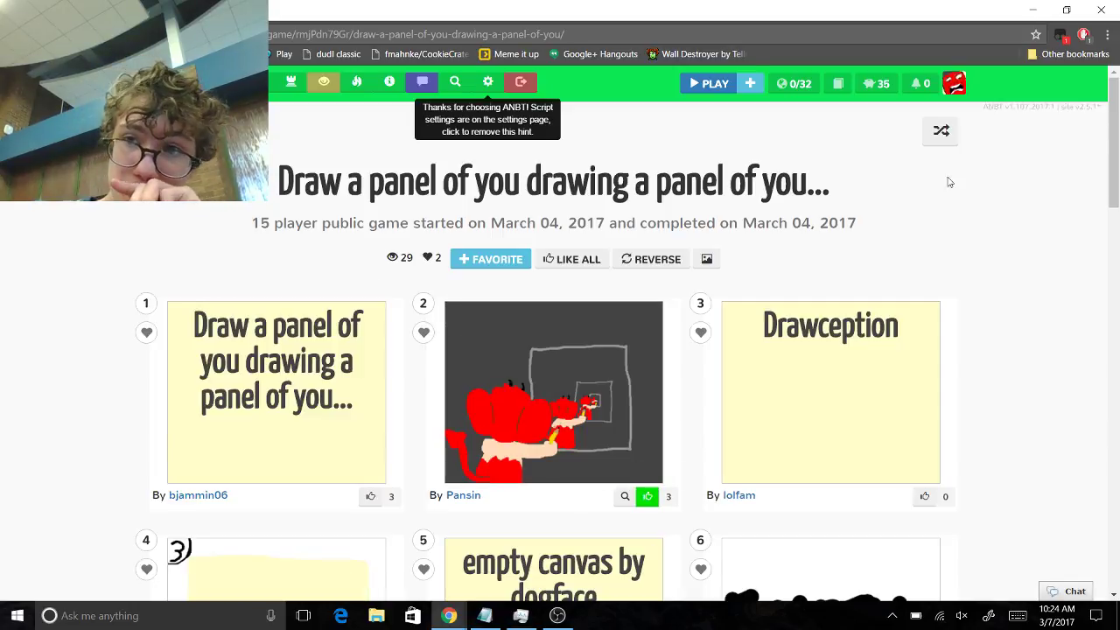
drag(1114, 182, 1116, 229)
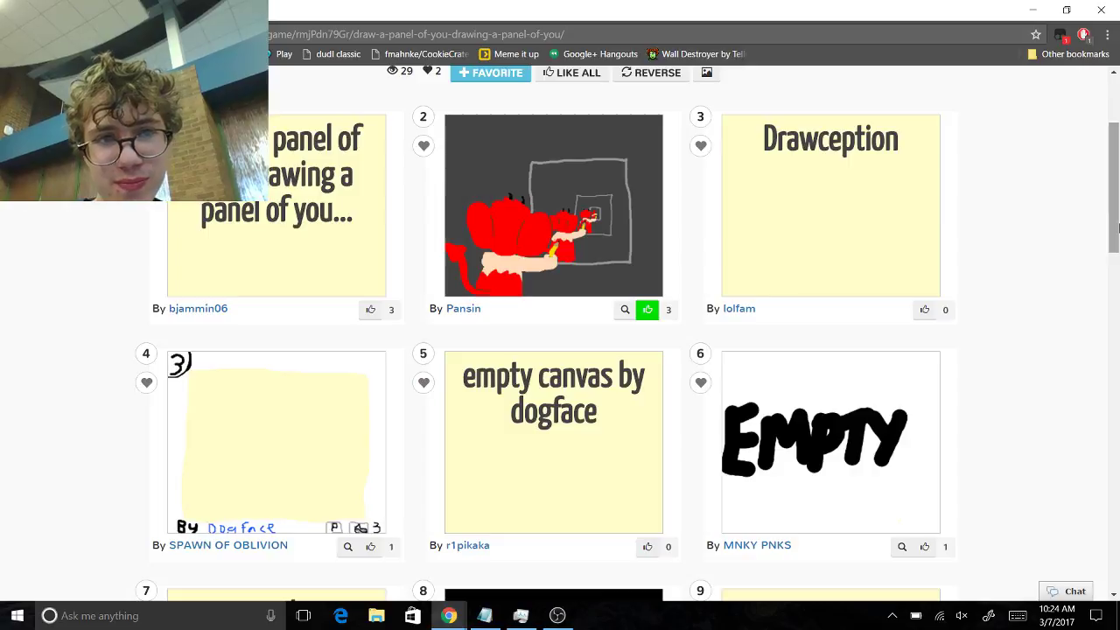
scroll(659, 308, down, 7)
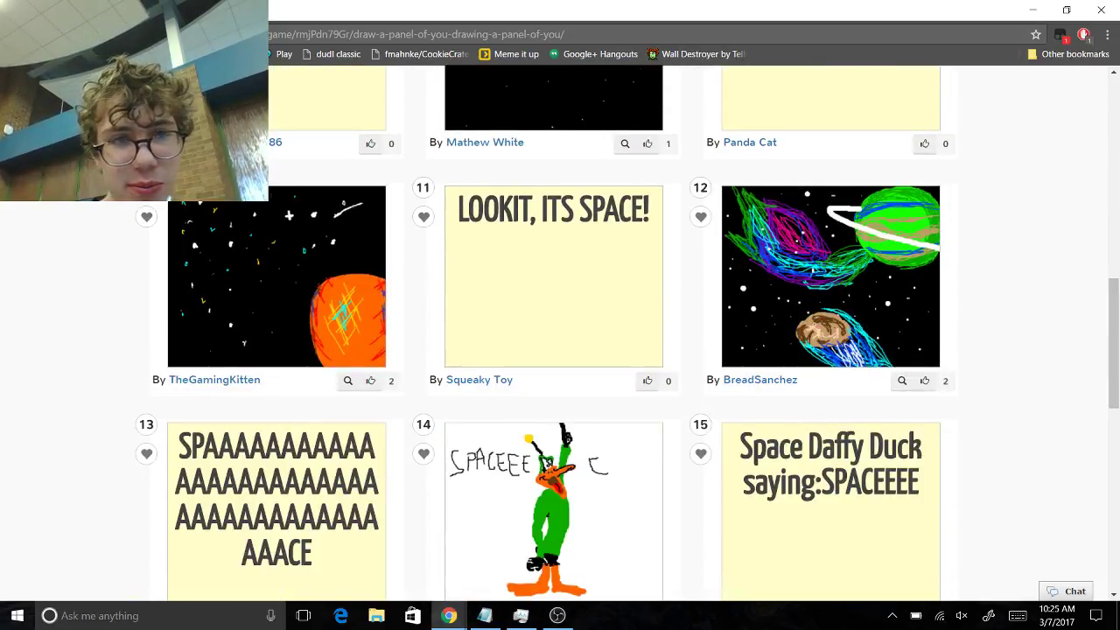
key(alt+Left)
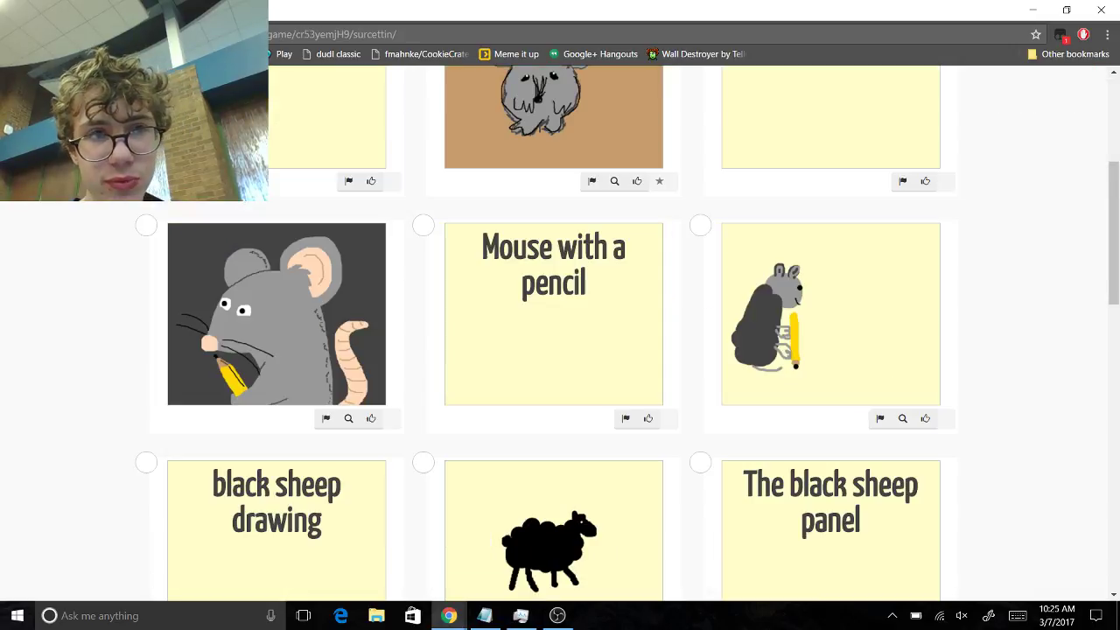
drag(1118, 192, 1106, 107)
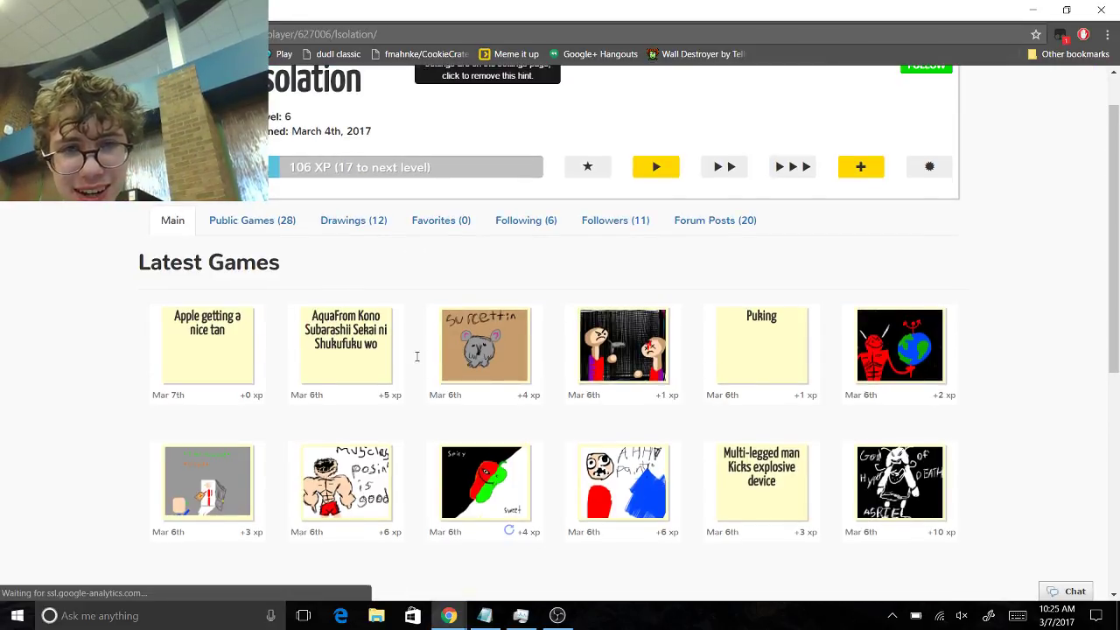
click(384, 366)
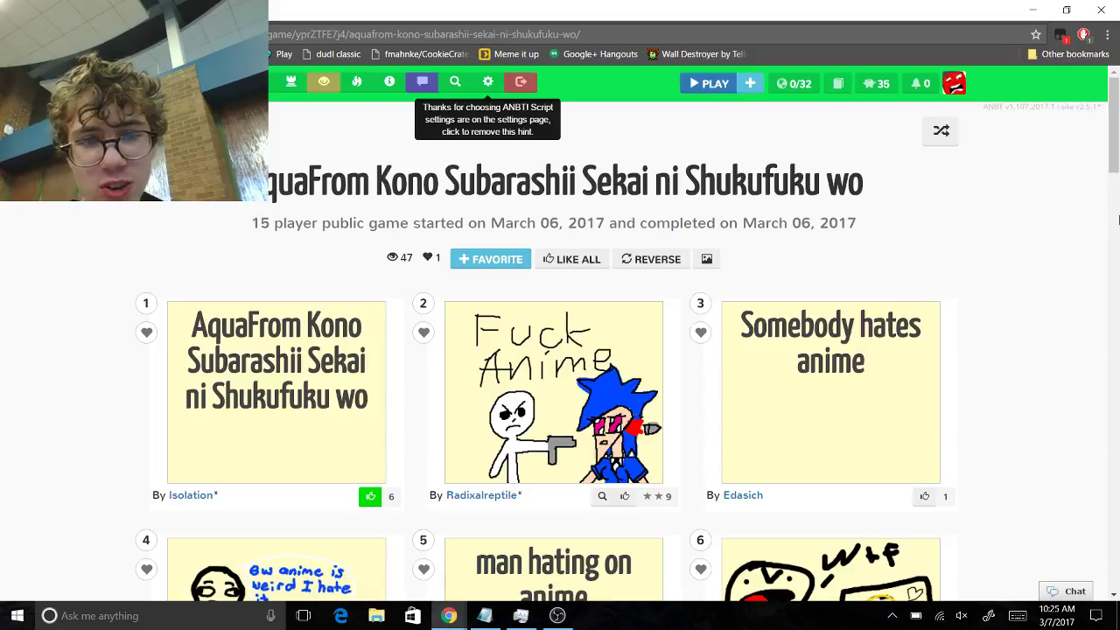
scroll(1107, 116, down, 3)
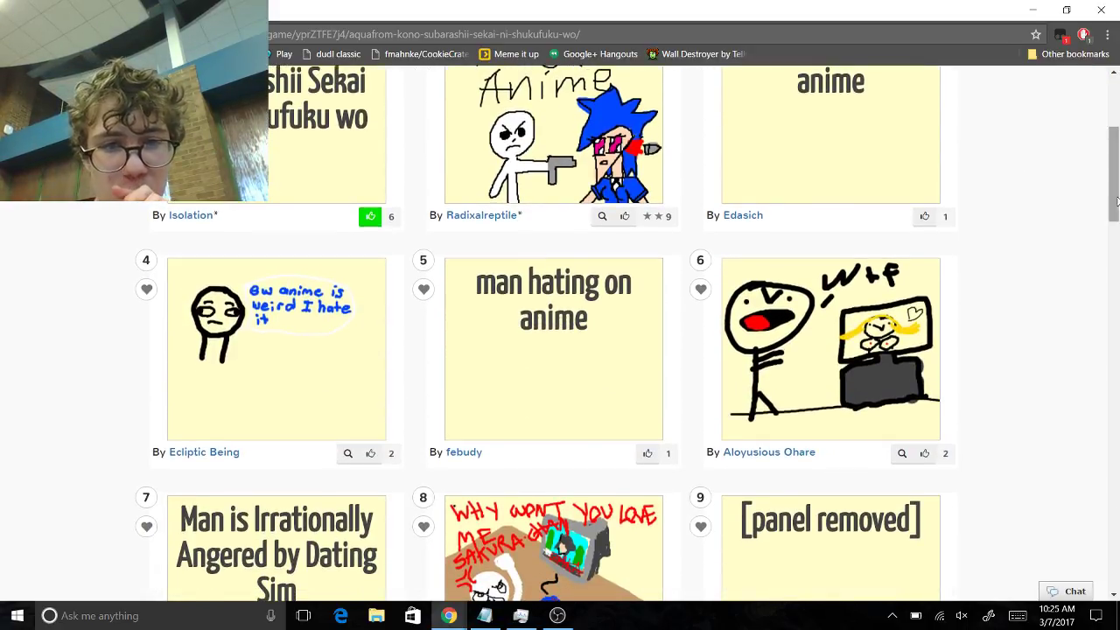
scroll(827, 181, down, 6)
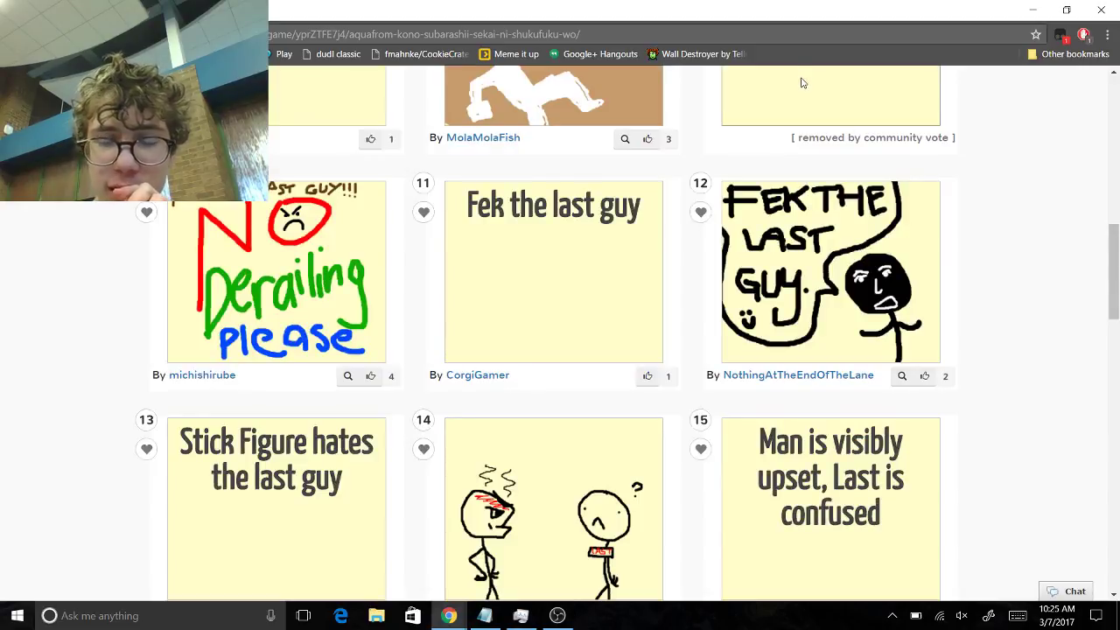
click(802, 84)
click(547, 287)
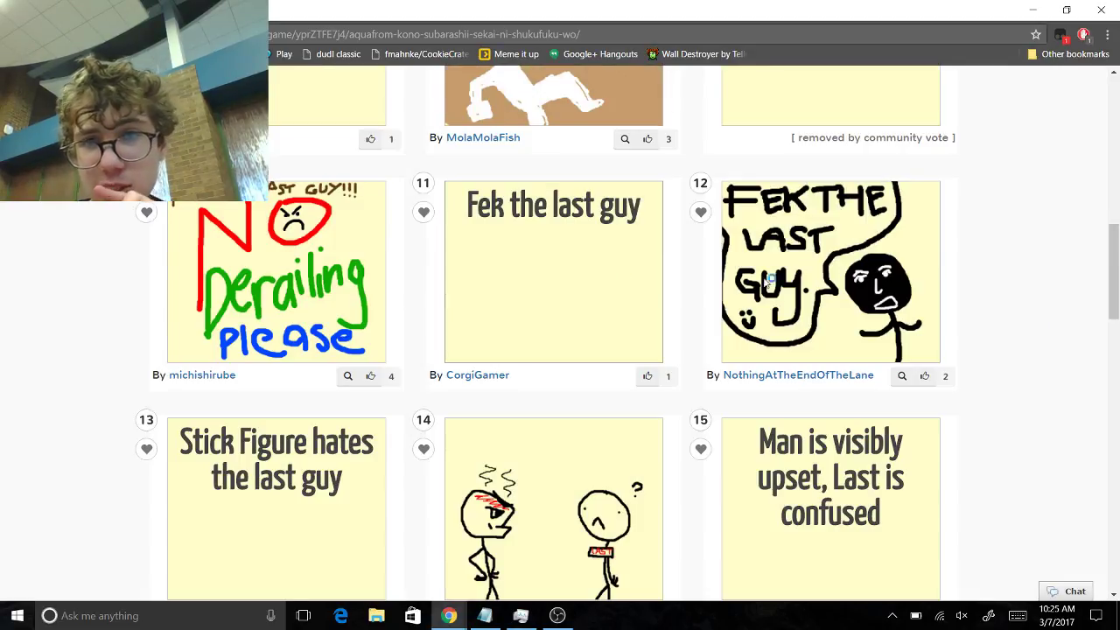
drag(1114, 276, 1118, 377)
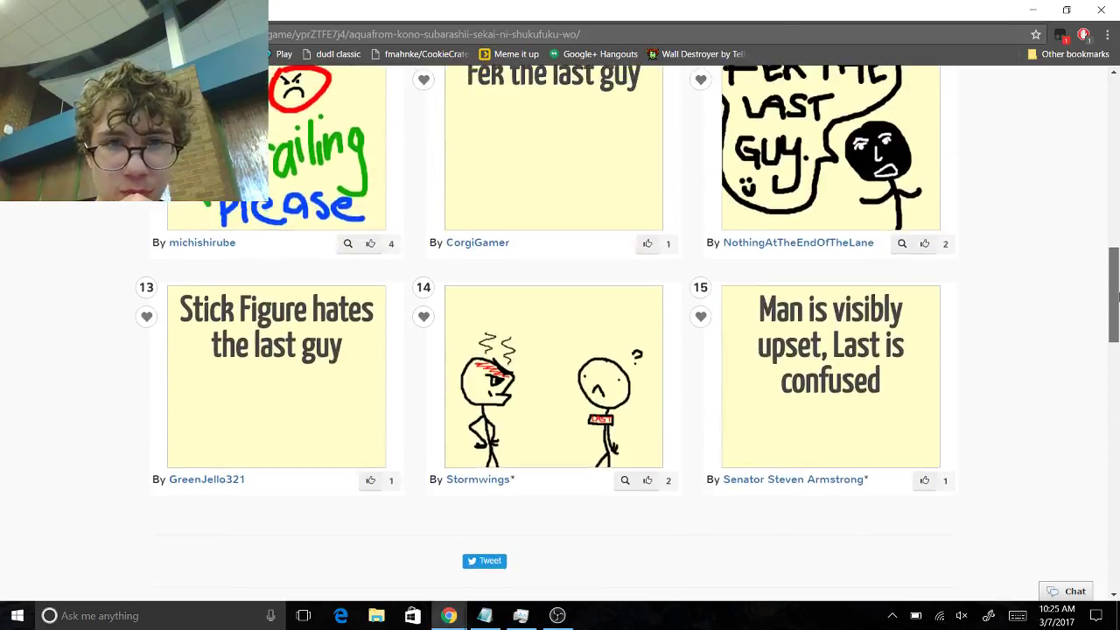
Check the game's comments, turn off the Drawception ANBT script, and report panel 2 of the game
drag(1117, 377, 1117, 479)
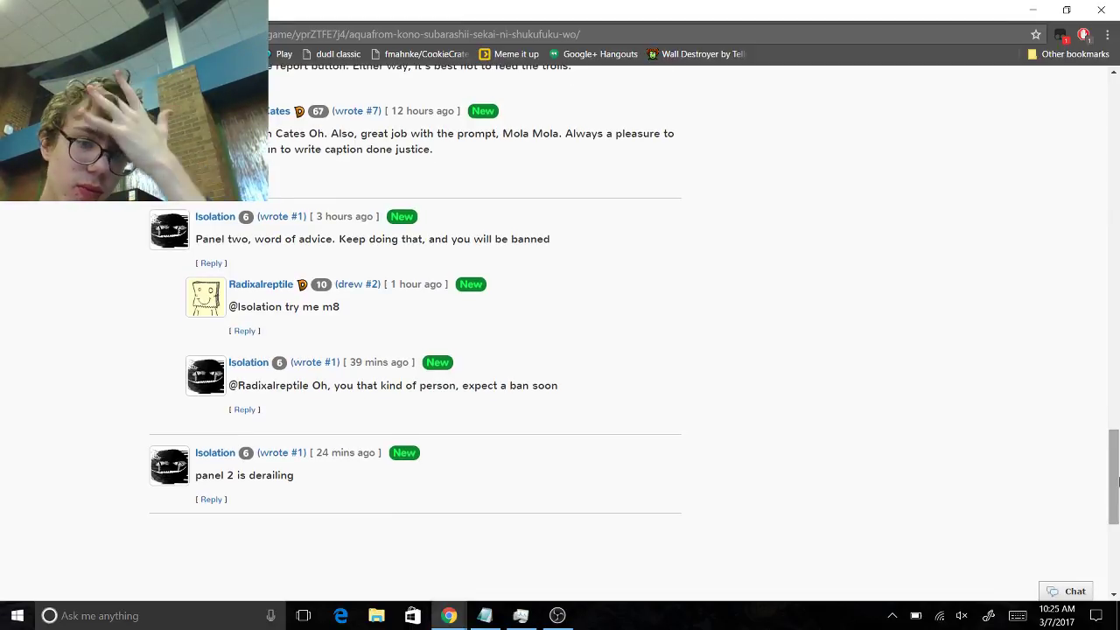
drag(1117, 479, 1117, 114)
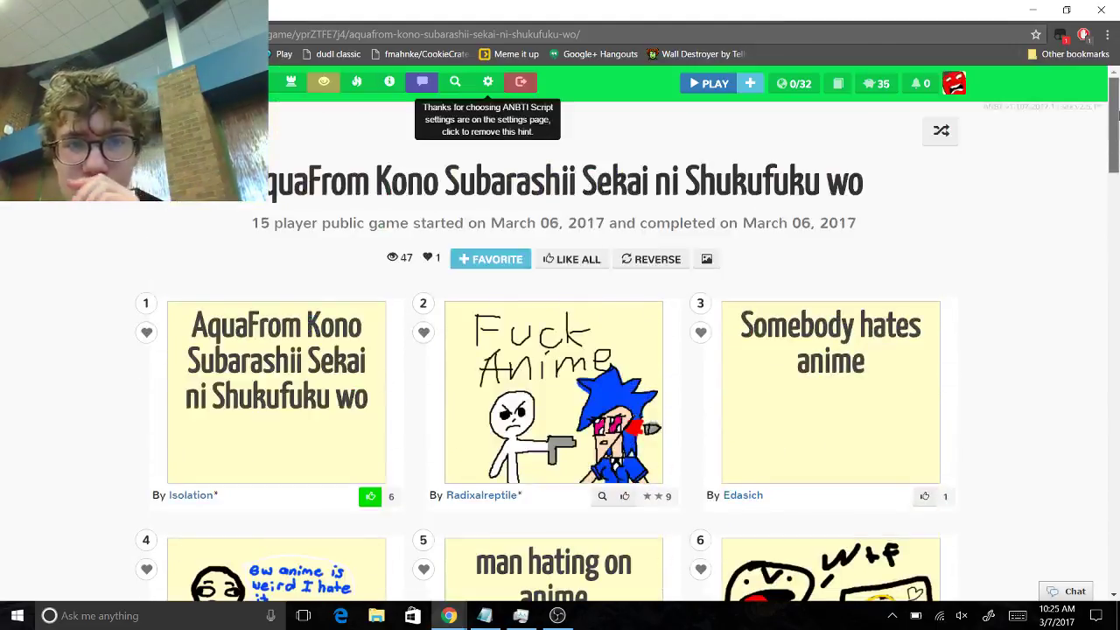
click(1061, 35)
click(959, 63)
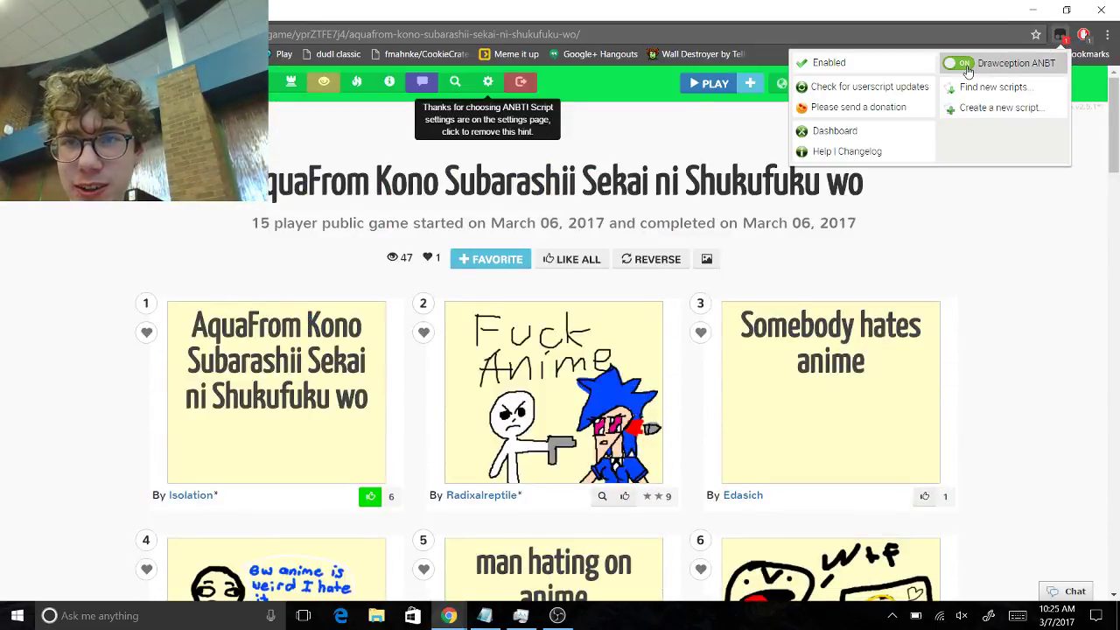
click(815, 87)
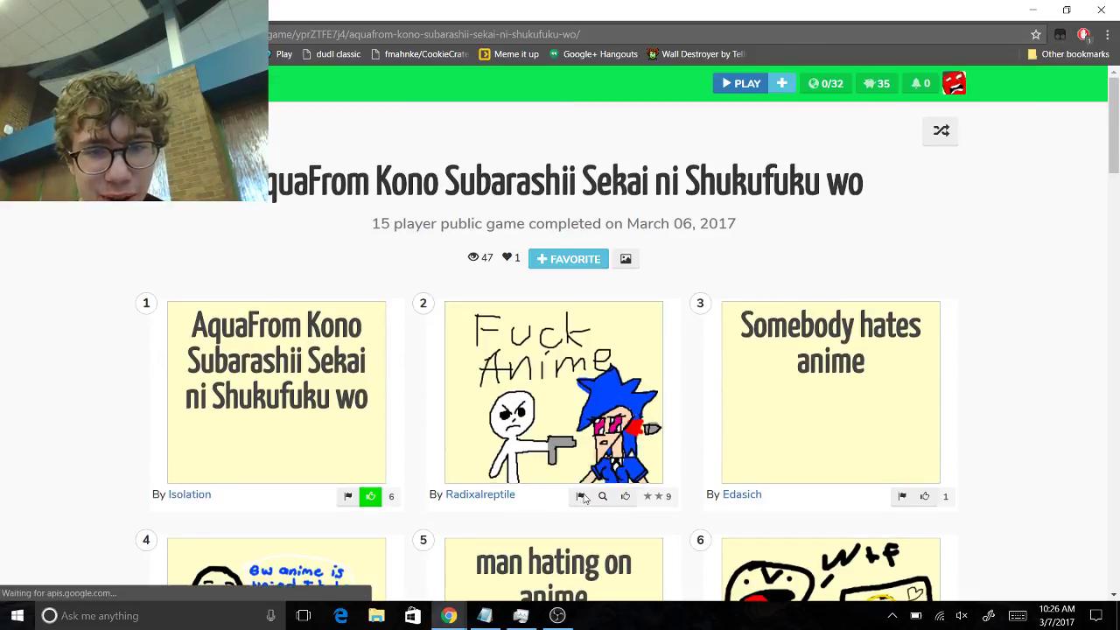
click(582, 496)
click(532, 325)
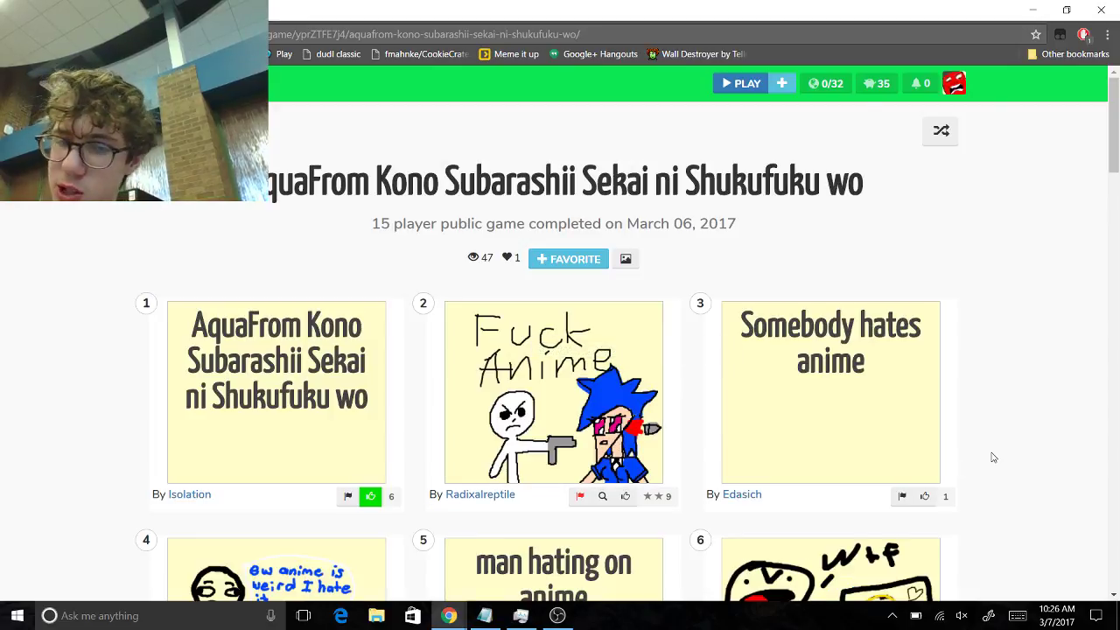
Switch to the other account's browser window and open the "AquaFrom Kono Subarashii Sekai ni Shukufuku wo" game through its followed player Isolation
click(1032, 9)
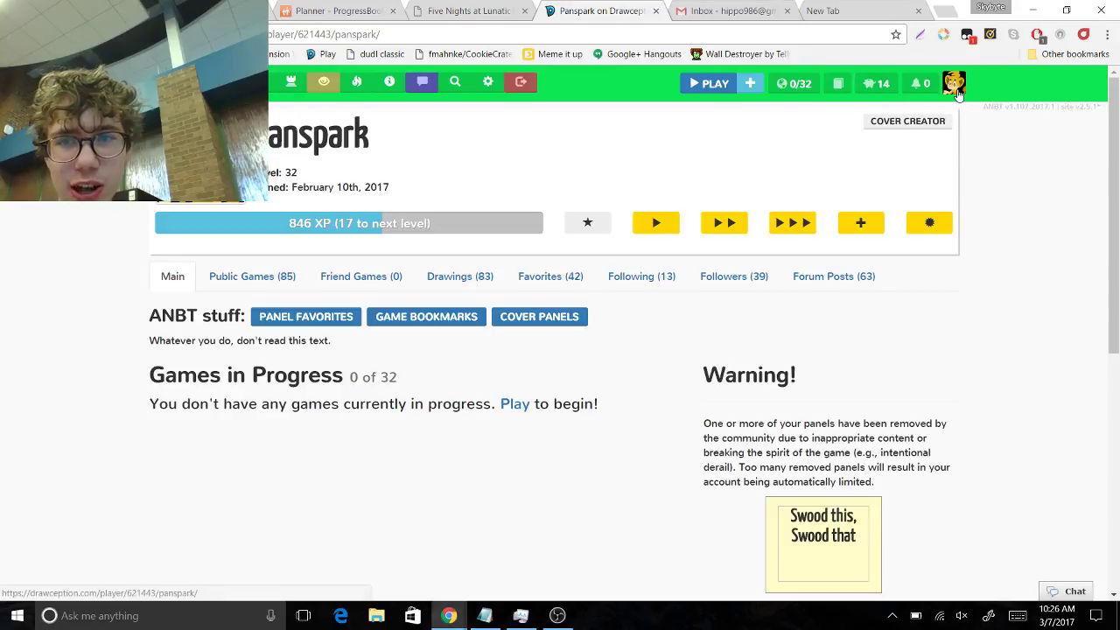
click(639, 275)
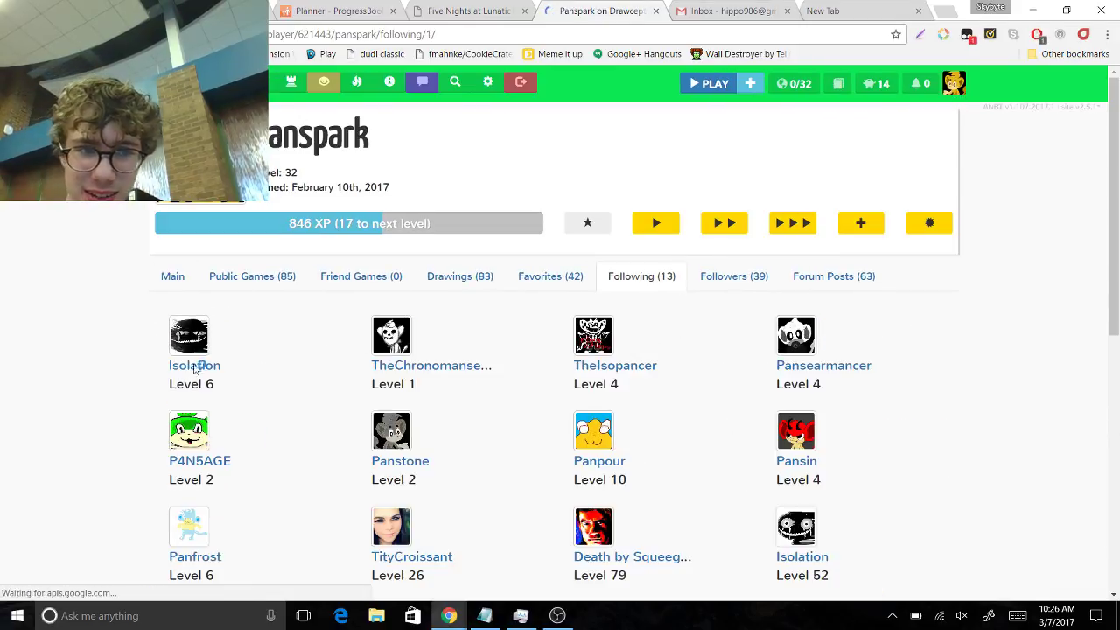
click(191, 363)
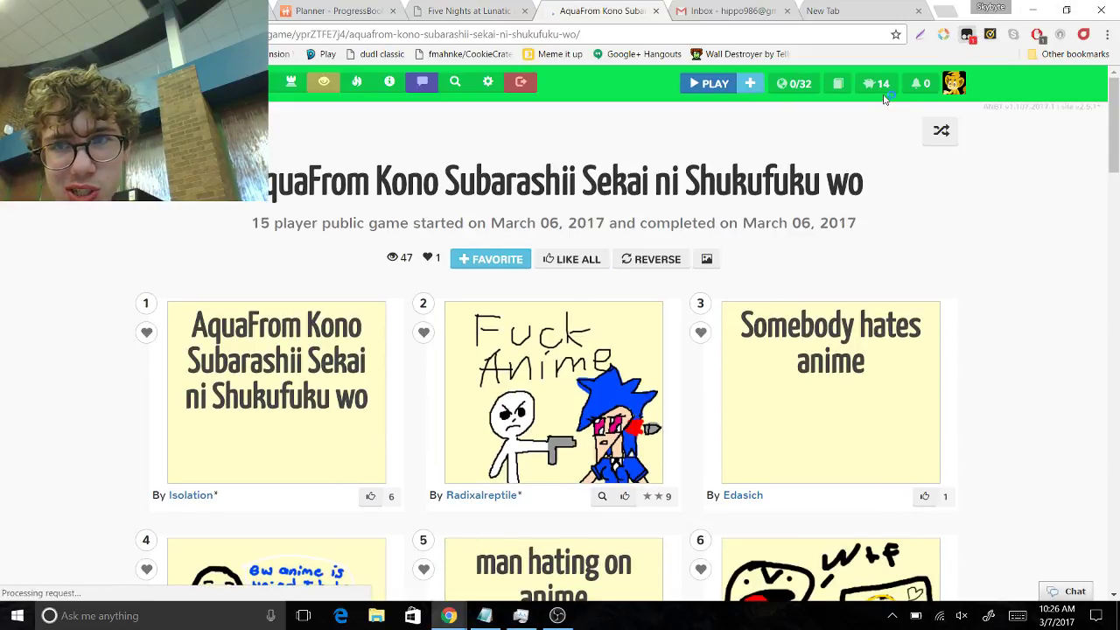
Disable the Drawception ANBT script for this account and report panel 2 of the game from it
click(967, 34)
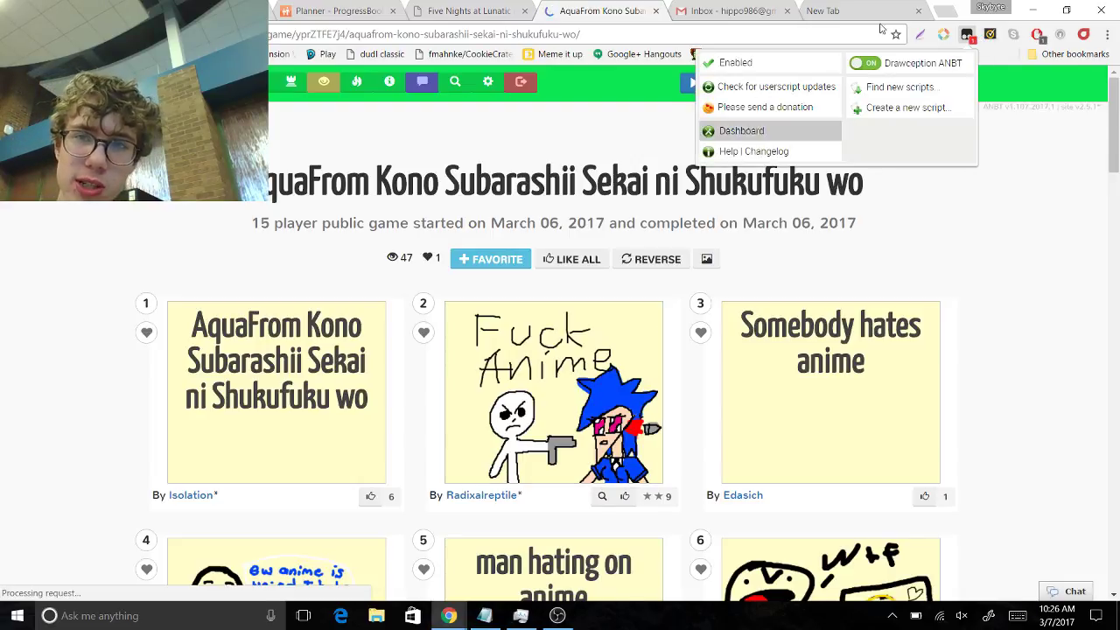
click(304, 115)
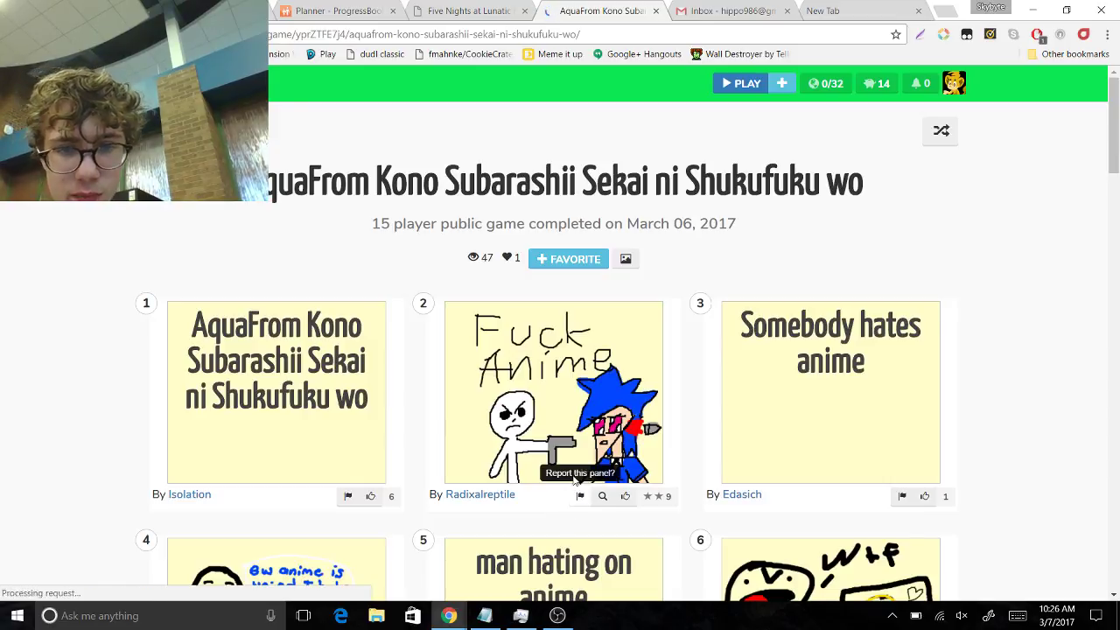
click(579, 497)
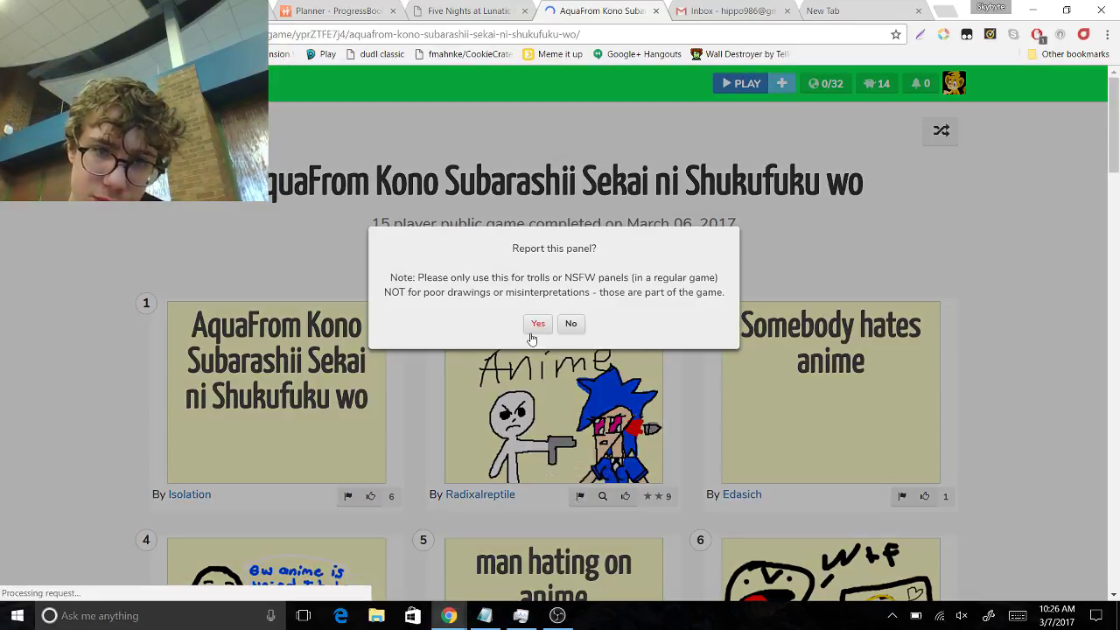
click(536, 325)
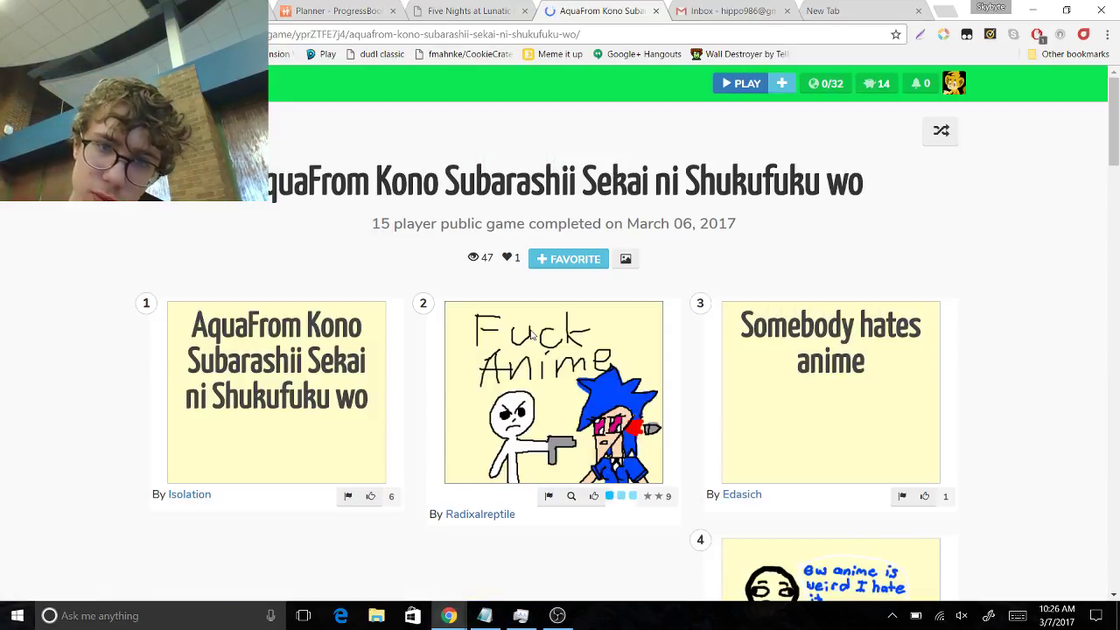
Turn the Drawception ANBT script back on for this account and reload the game page
click(966, 34)
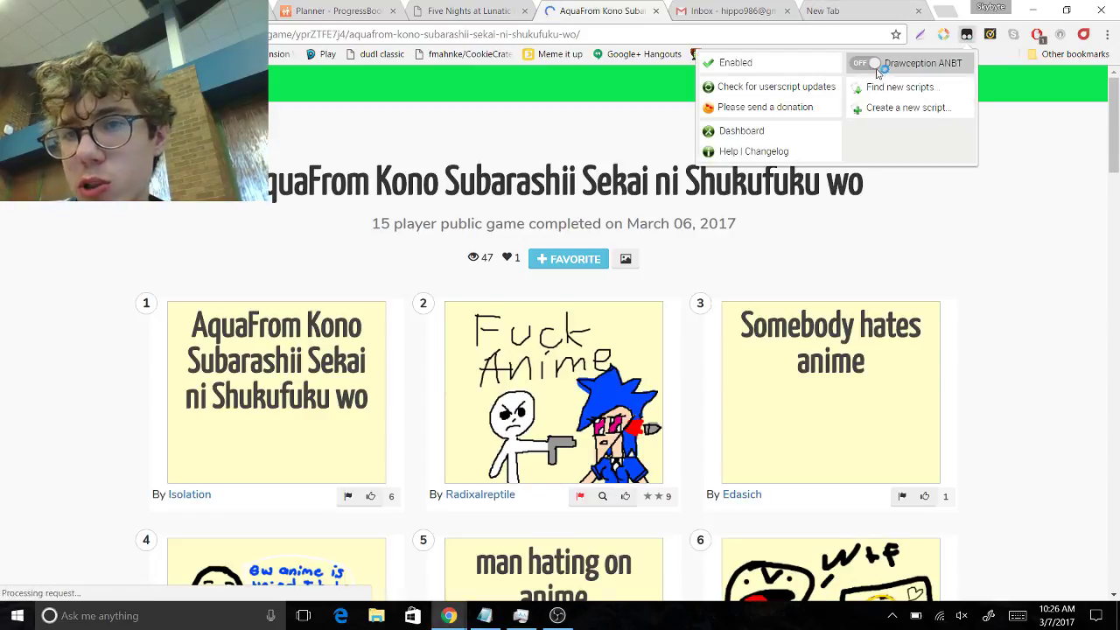
click(875, 72)
click(580, 128)
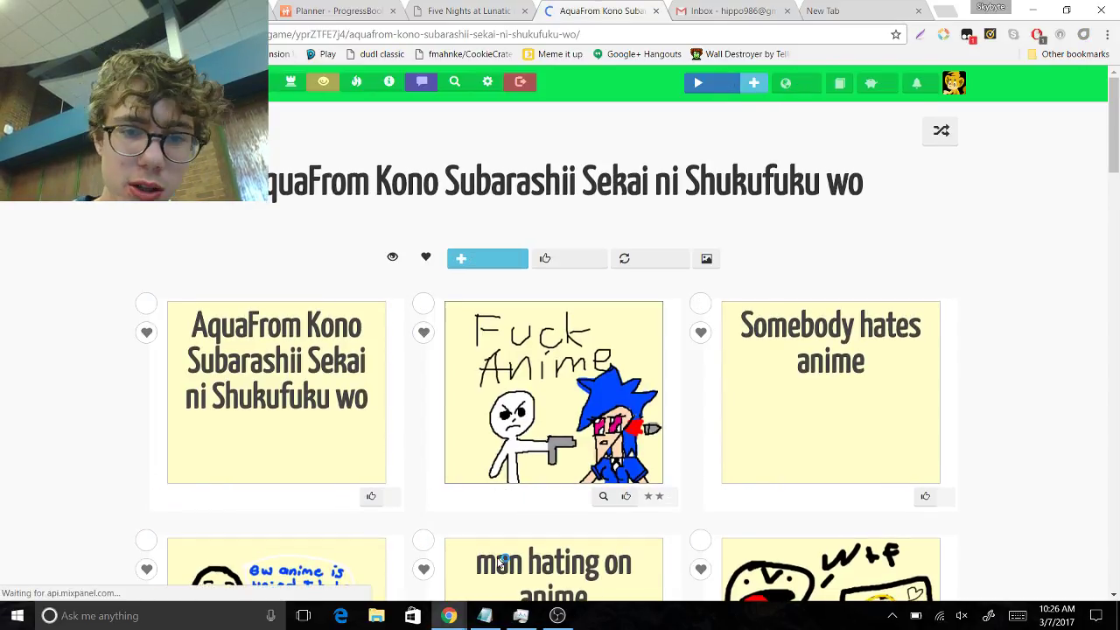
Return to the first account's browser window and re-enable the Drawception ANBT script there
click(473, 616)
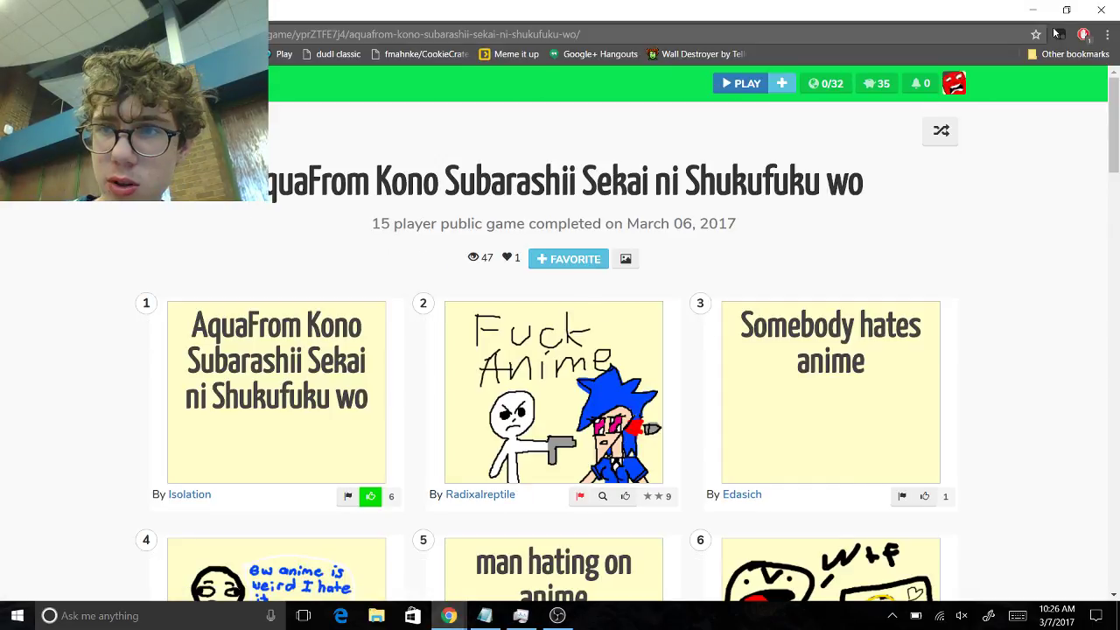
click(1058, 34)
click(956, 63)
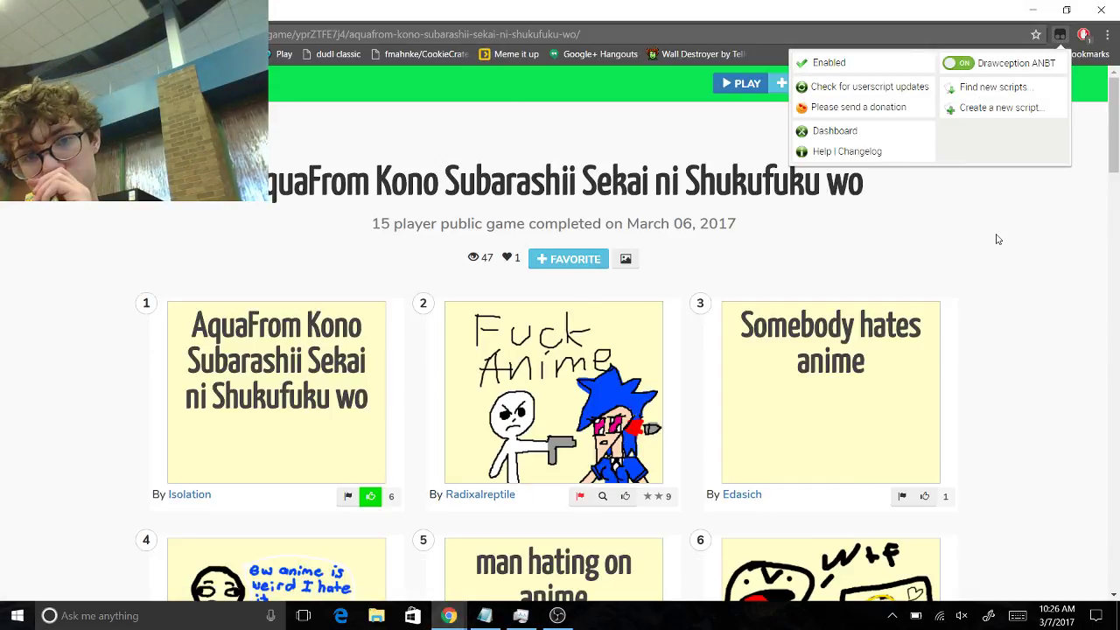
click(996, 238)
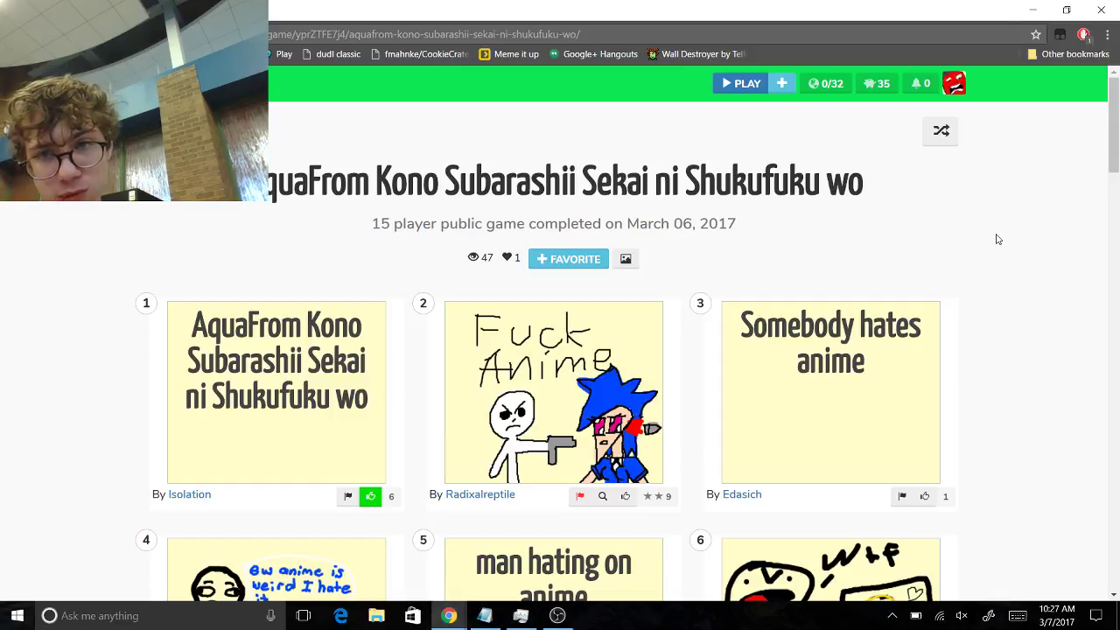
Reply to the "try me m8" comment on the game with "You're McFricking dead, kiddo" and post it
drag(1113, 154, 1115, 480)
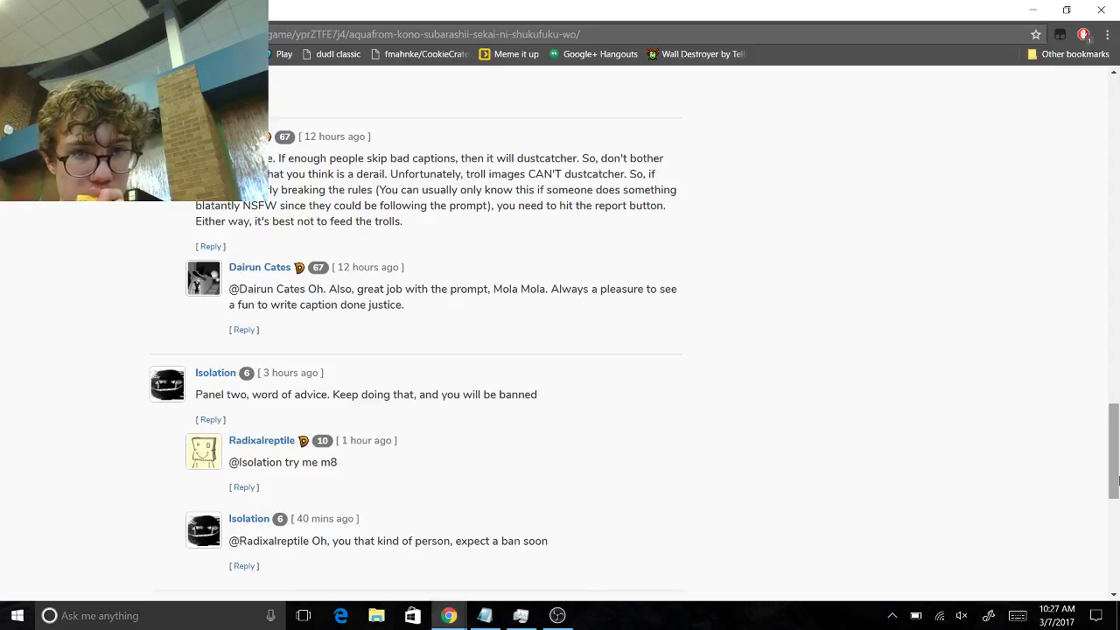
drag(1118, 479, 1118, 518)
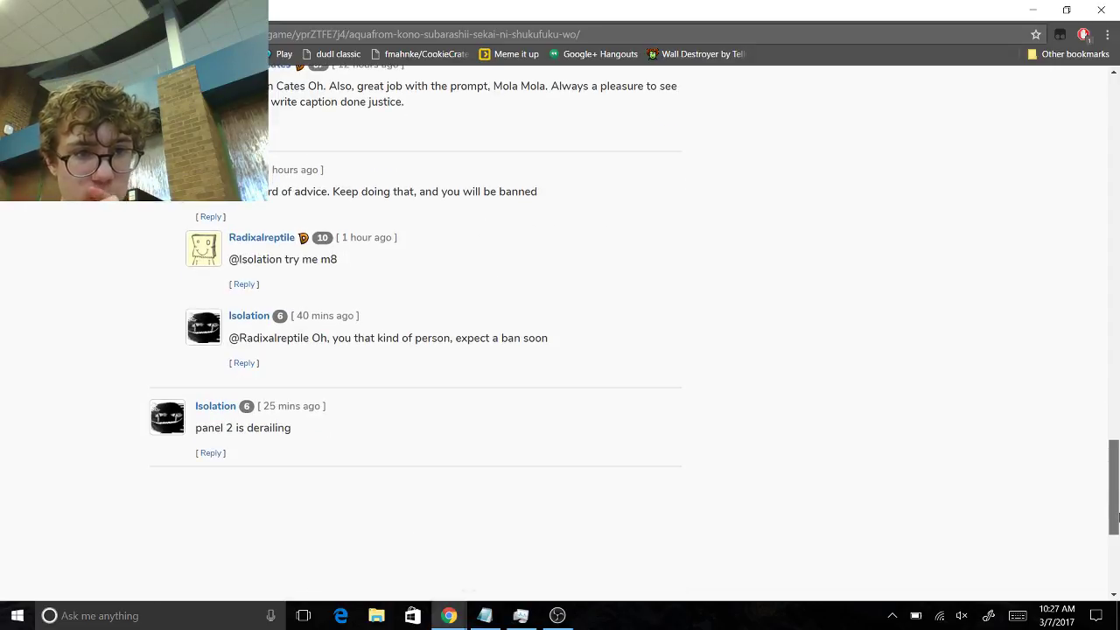
click(245, 285)
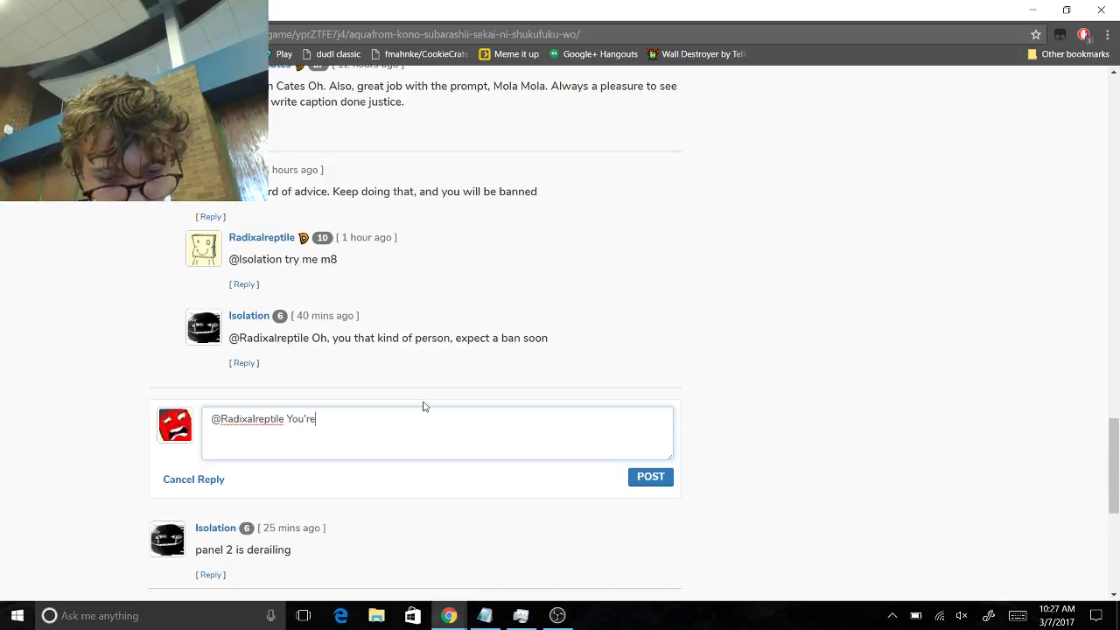
text(You're McF)
key(BackSpace)
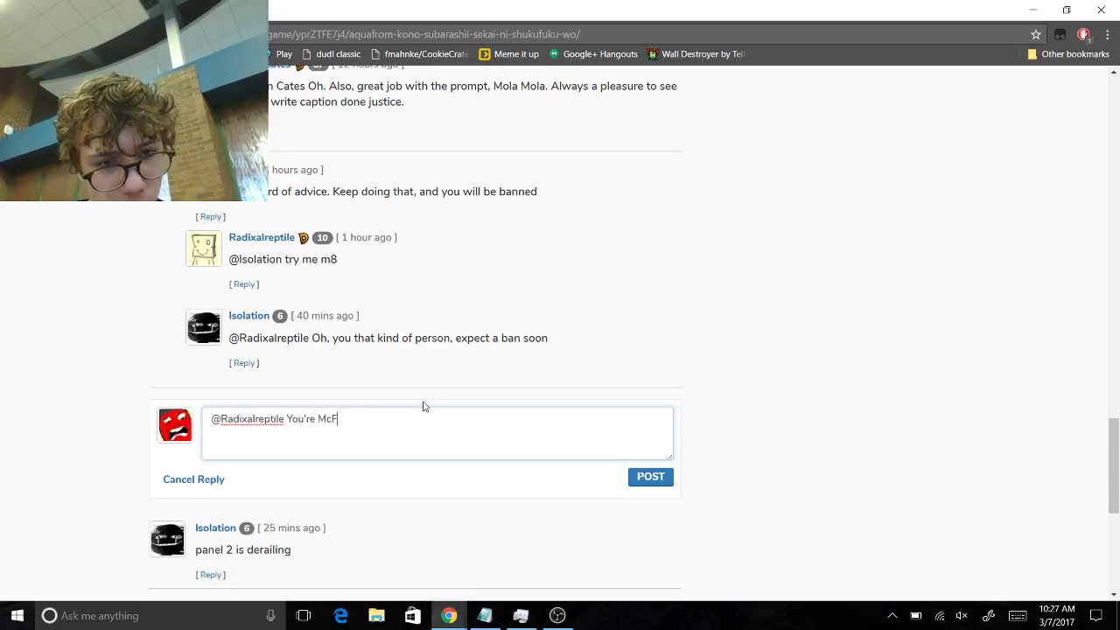
text(Fricking dead, kiddo)
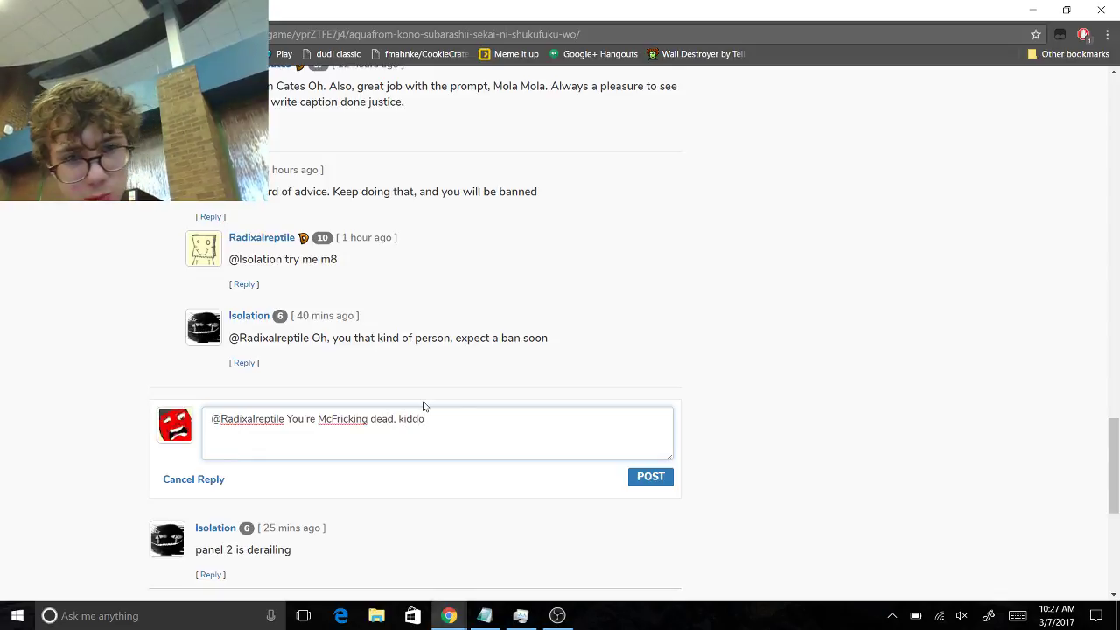
click(665, 491)
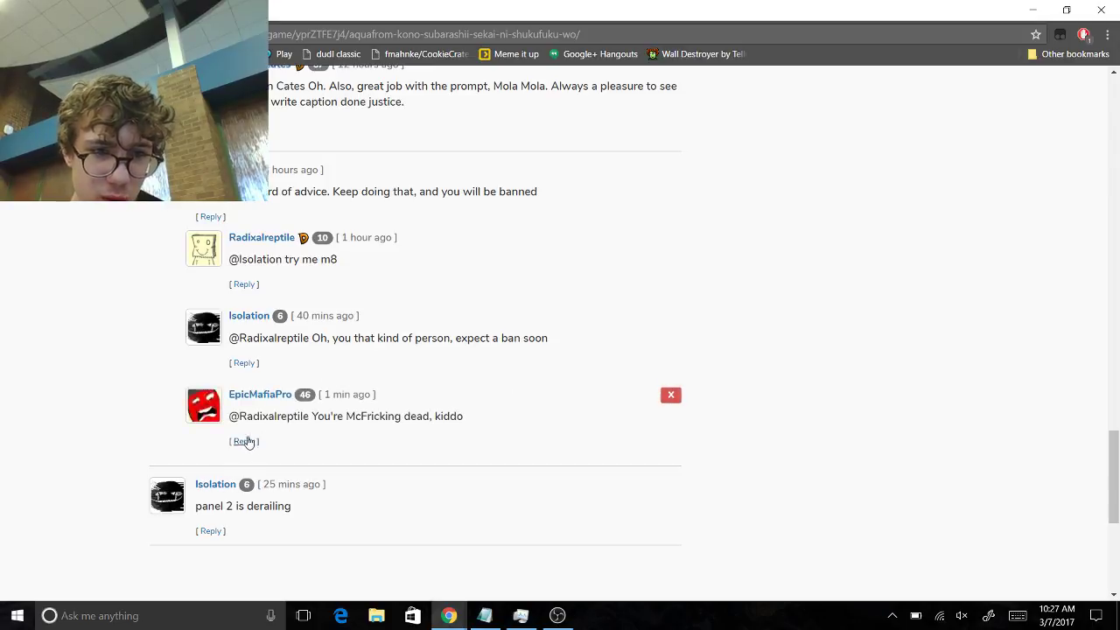
click(245, 286)
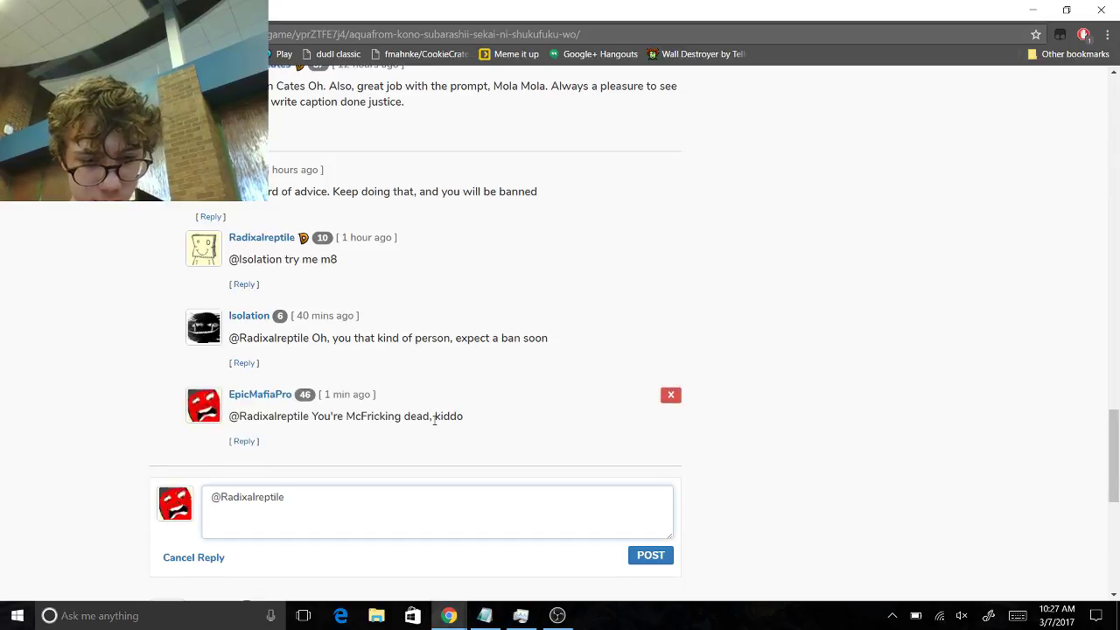
key(BackSpace)
key(BackSpace)
key(BackSpace)
key(BackSpace)
key(BackSpace)
key(BackSpace)
key(BackSpace)
key(BackSpace)
key(BackSpace)
key(BackSpace)
key(BackSpace)
key(BackSpace)
key(BackSpace)
key(BackSpace)
key(BackSpace)
key(BackSpace)
key(BackSpace)
key(BackSpace)
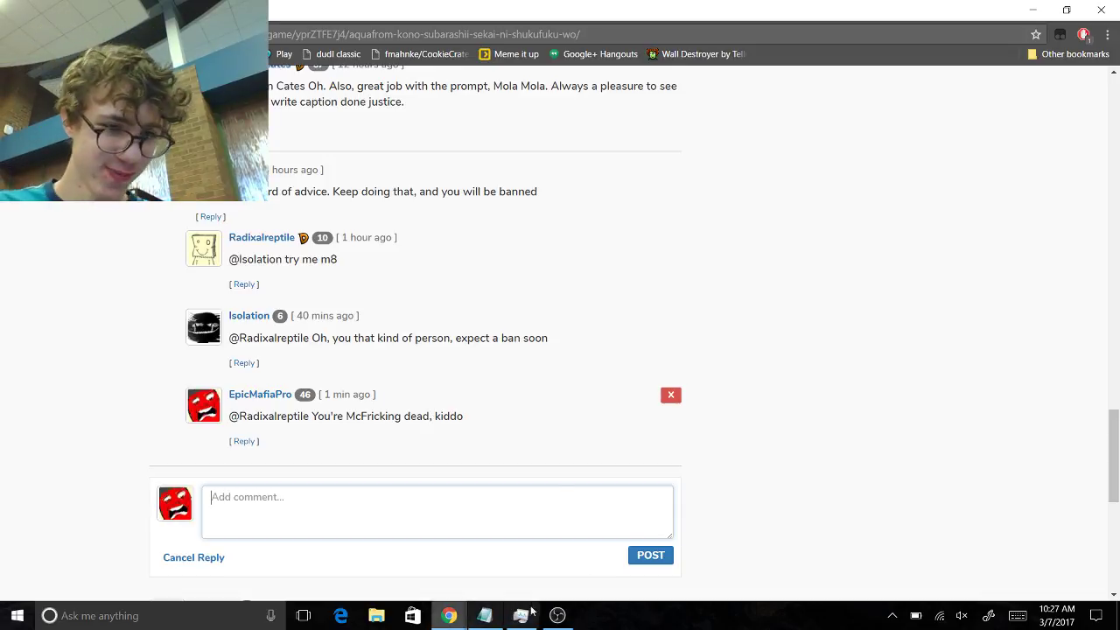
click(194, 562)
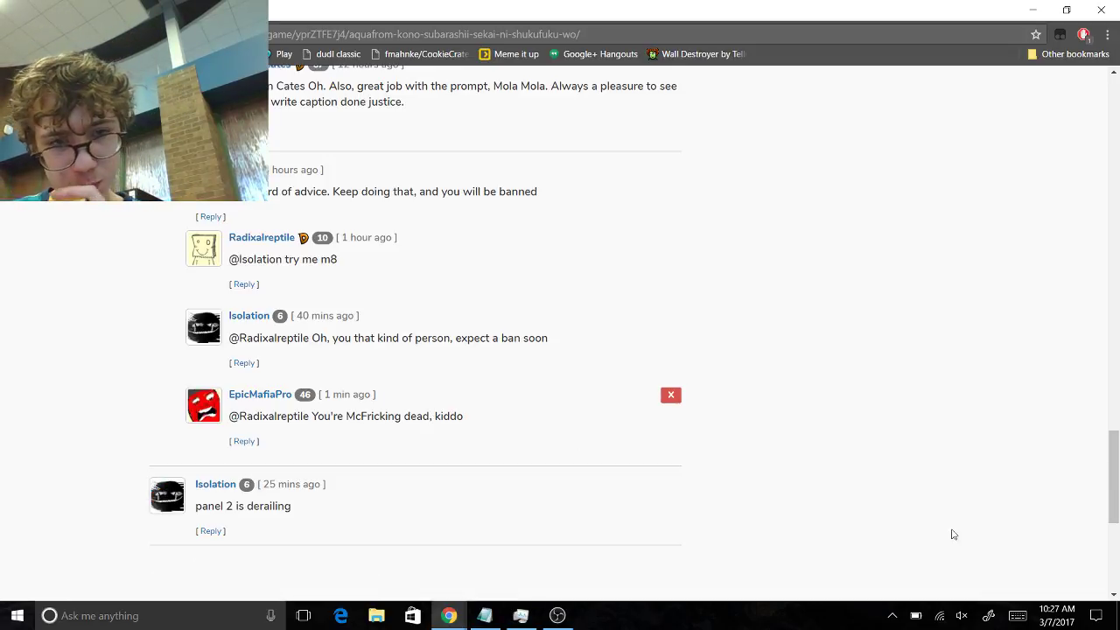
drag(1114, 477, 1113, 77)
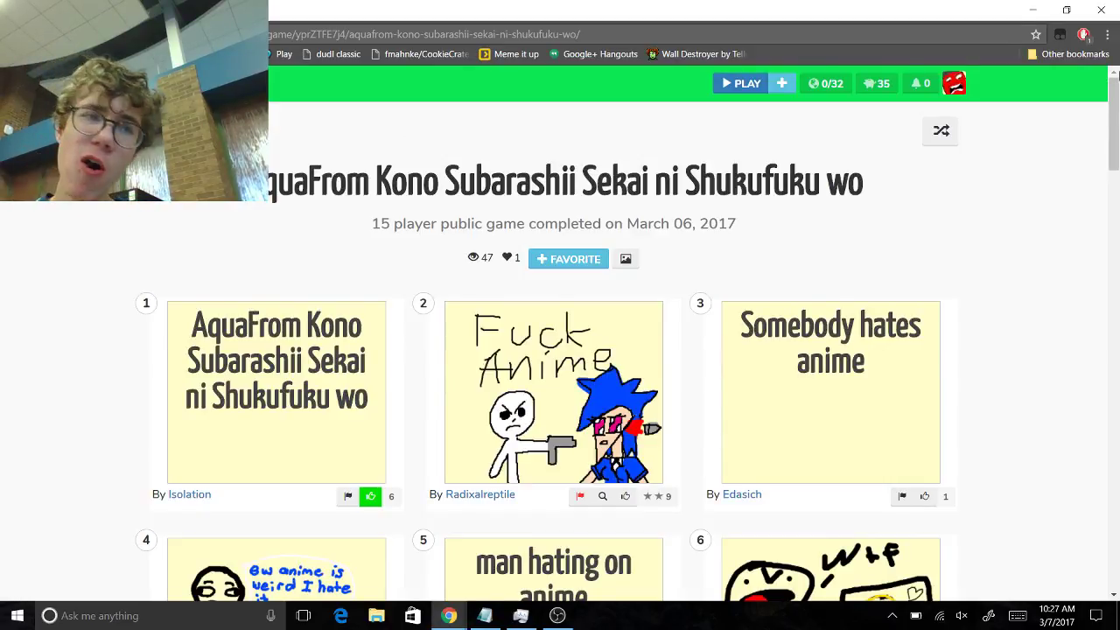
click(206, 496)
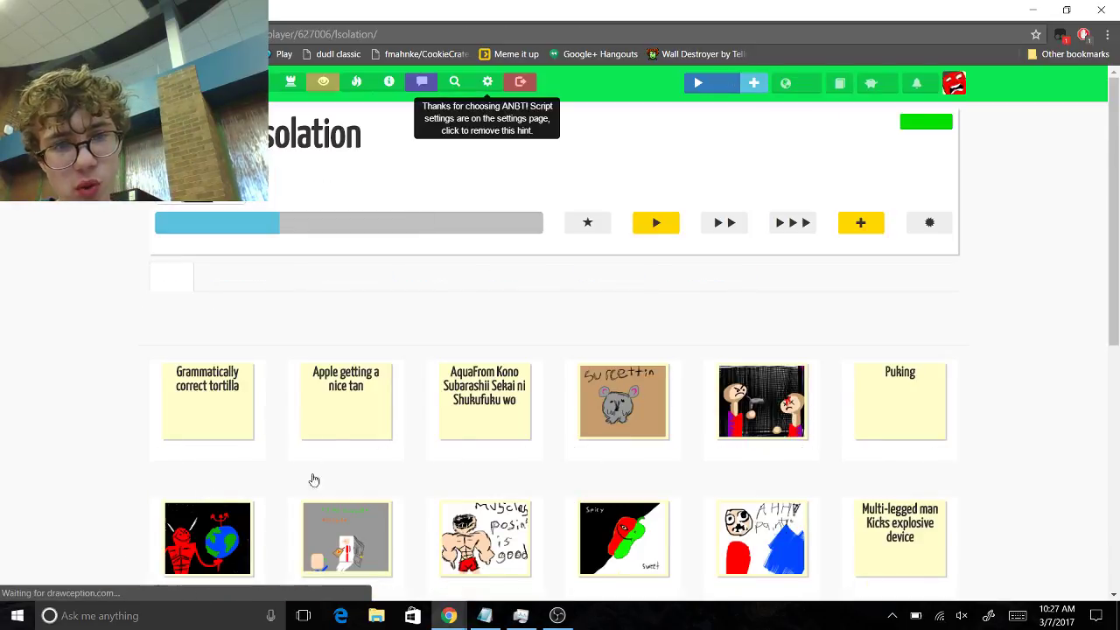
click(344, 434)
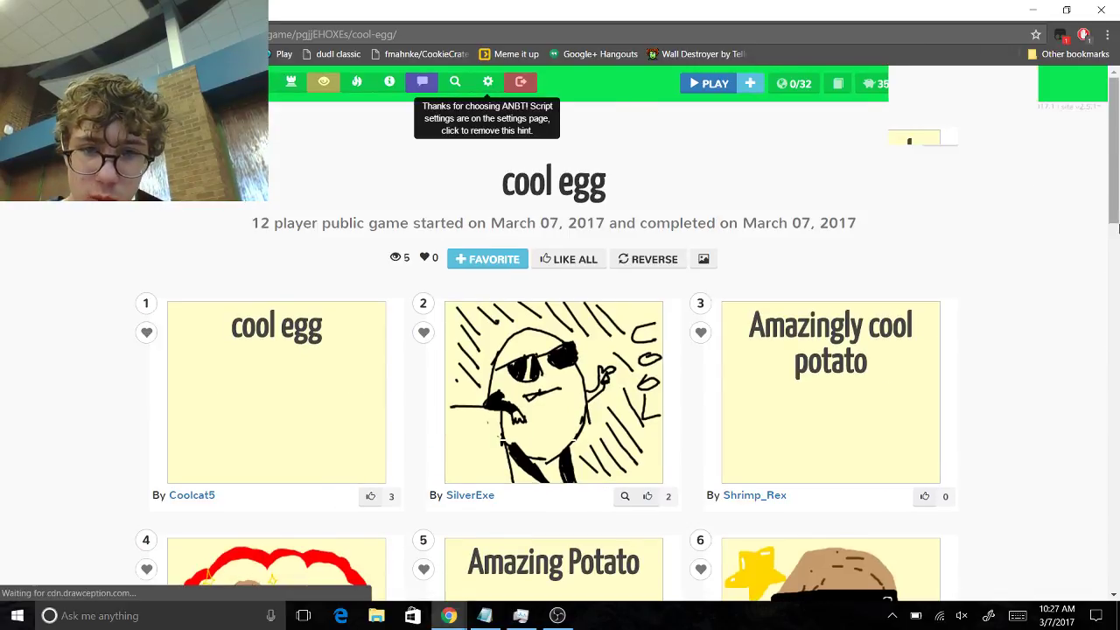
drag(1117, 152, 1118, 361)
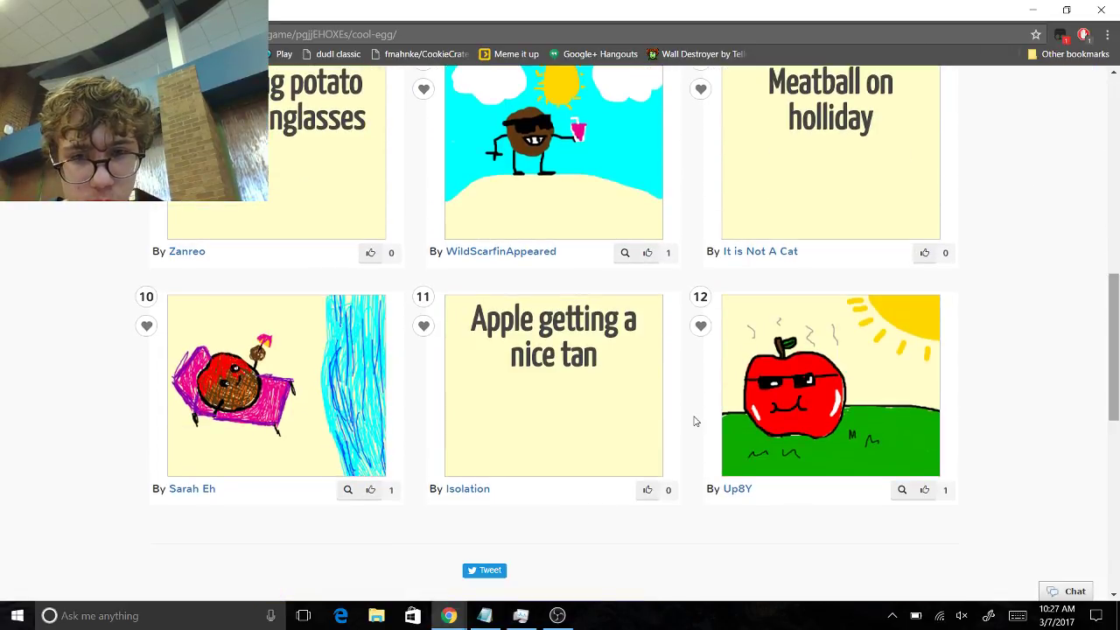
click(648, 489)
click(467, 489)
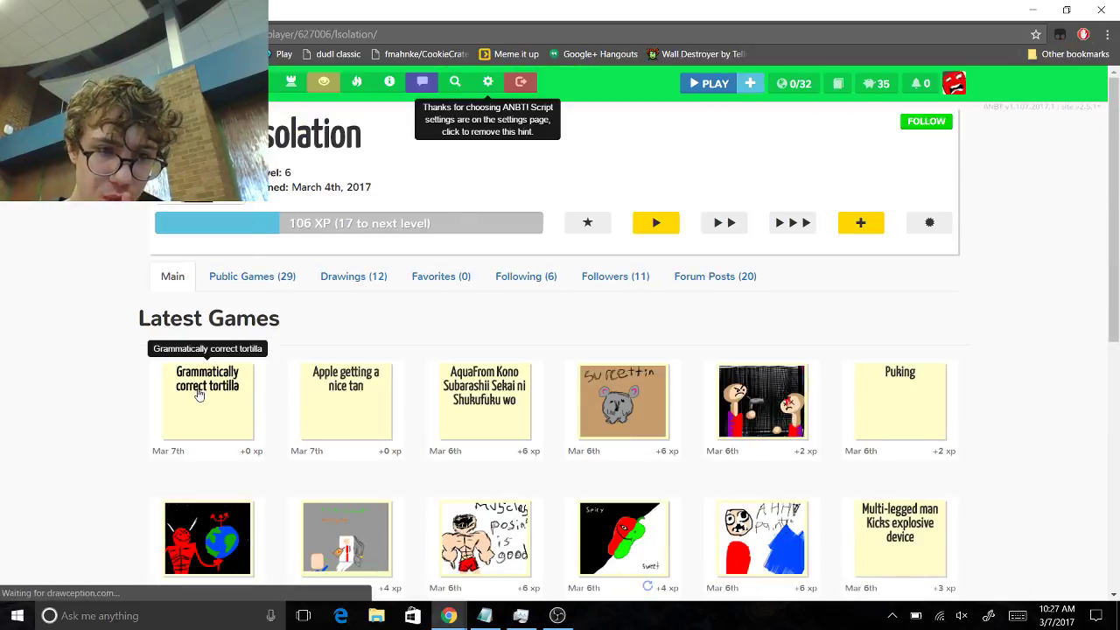
click(199, 395)
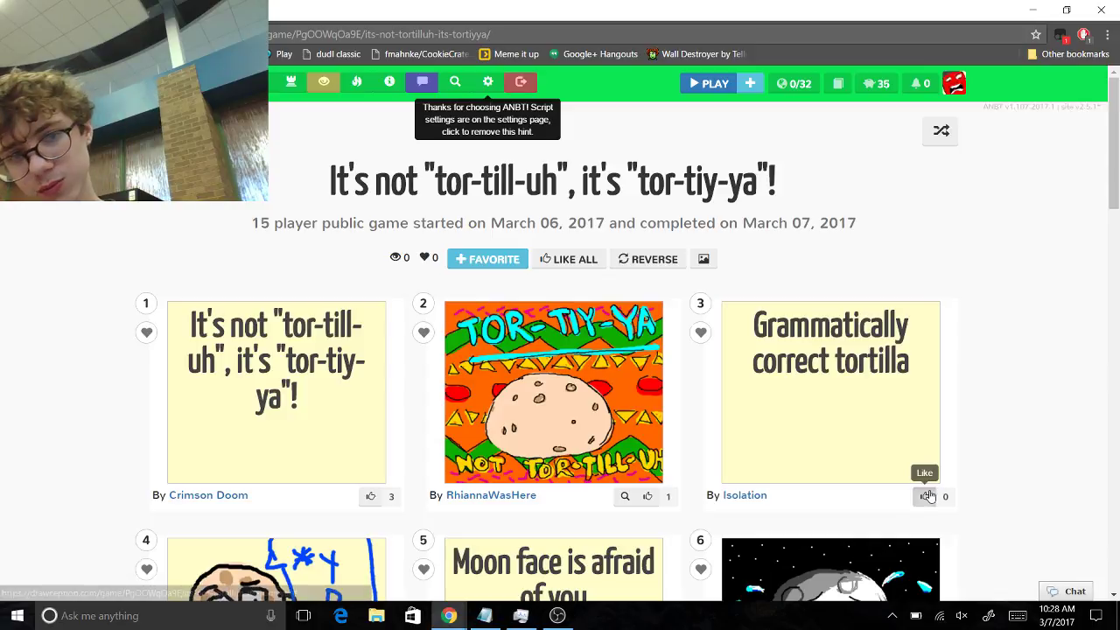
click(925, 496)
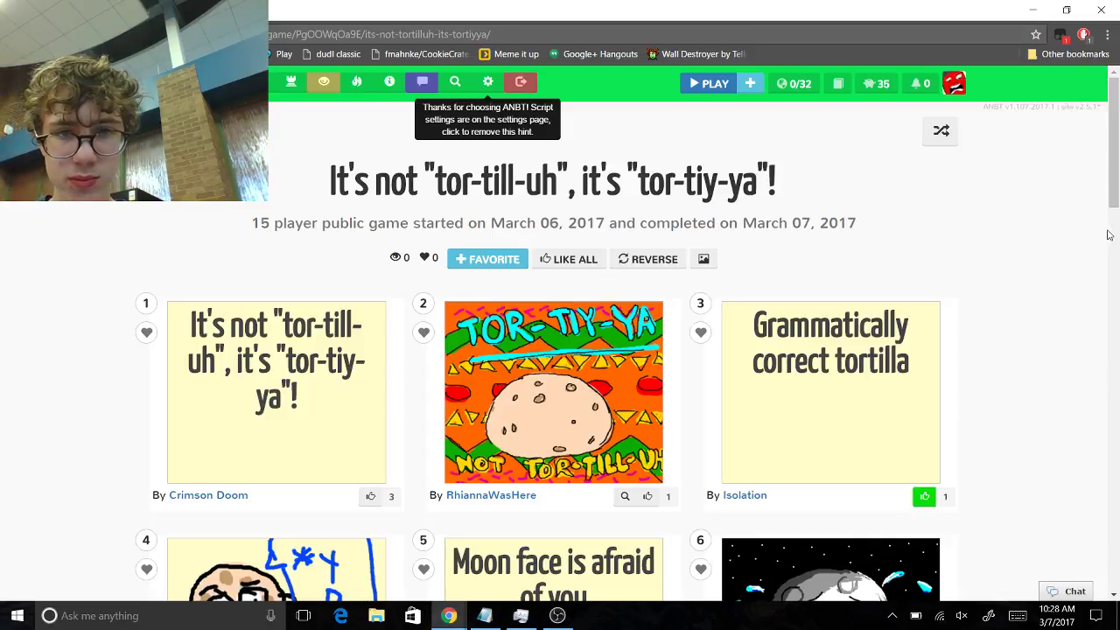
drag(1117, 181, 1114, 132)
scroll(1075, 273, up, 1)
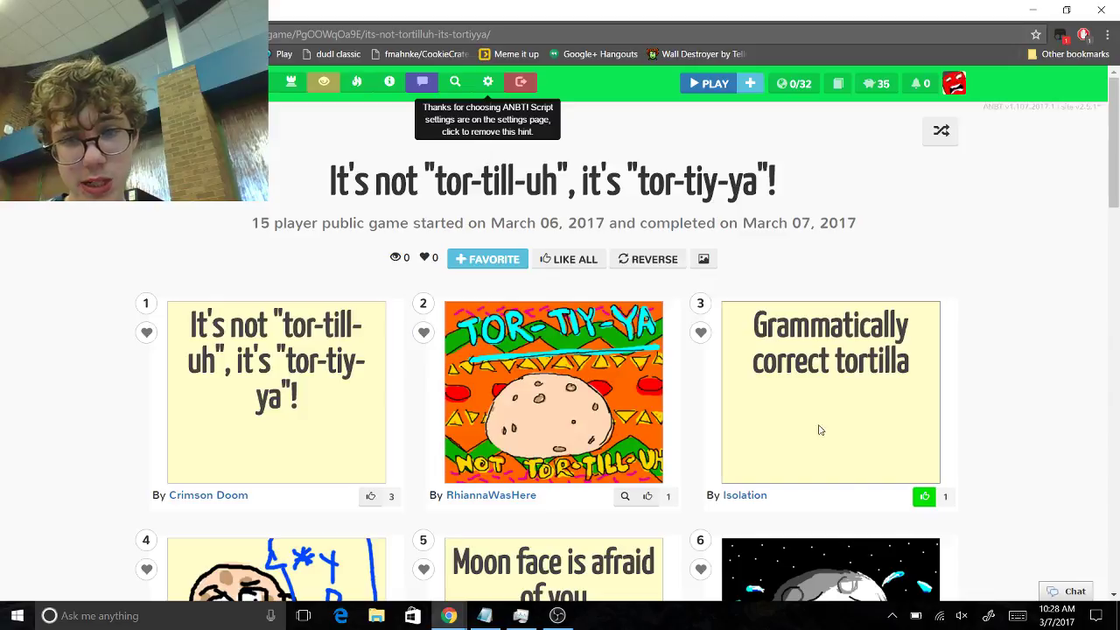
click(758, 497)
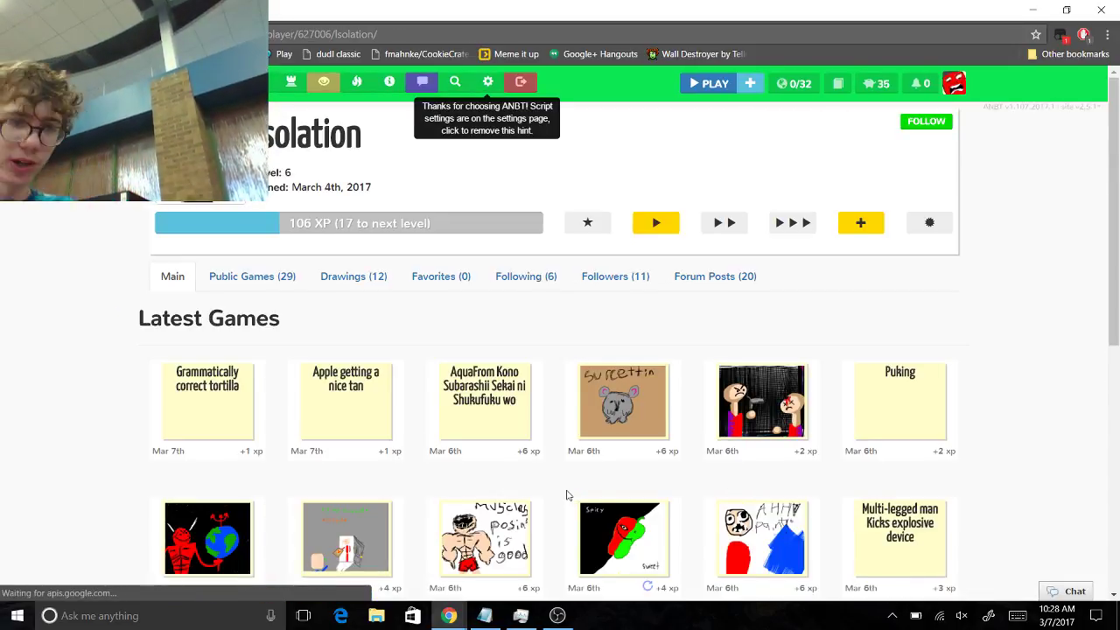
click(511, 445)
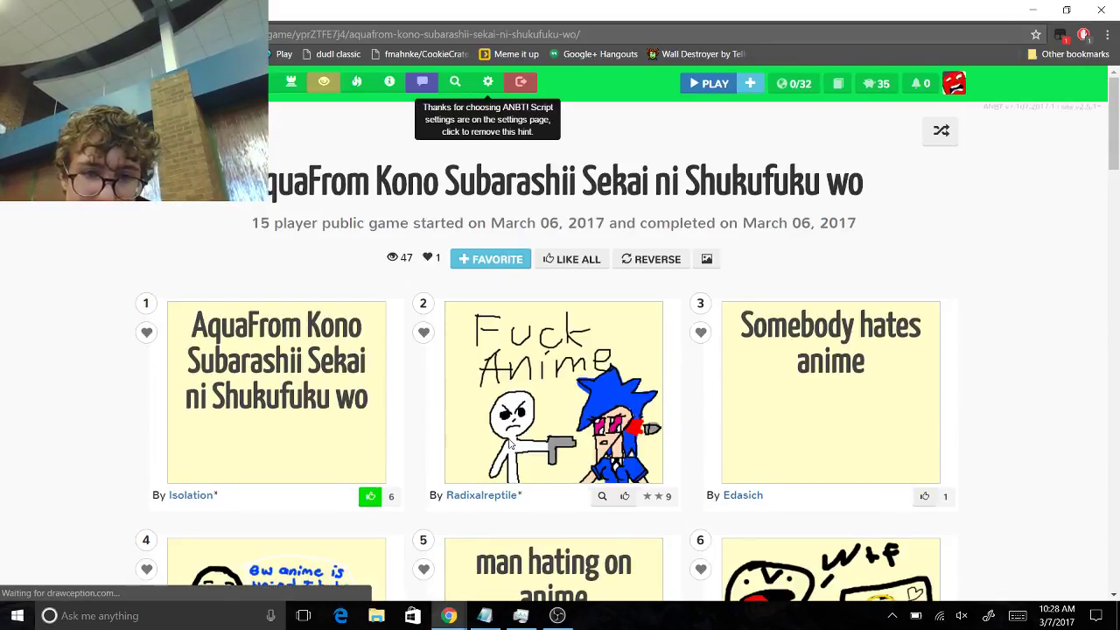
click(494, 496)
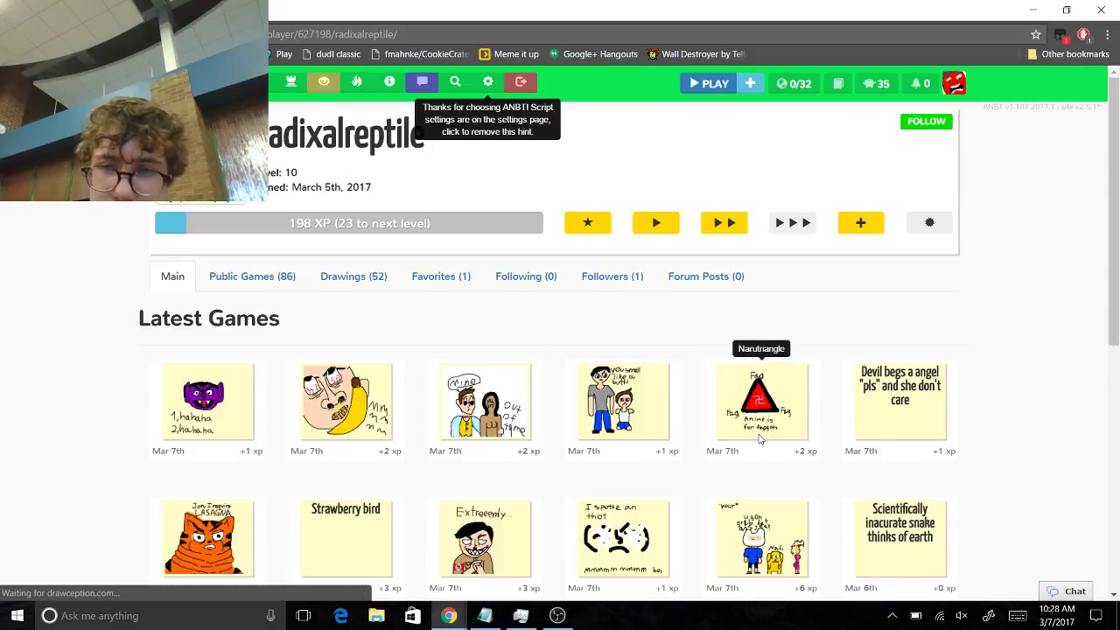
click(760, 441)
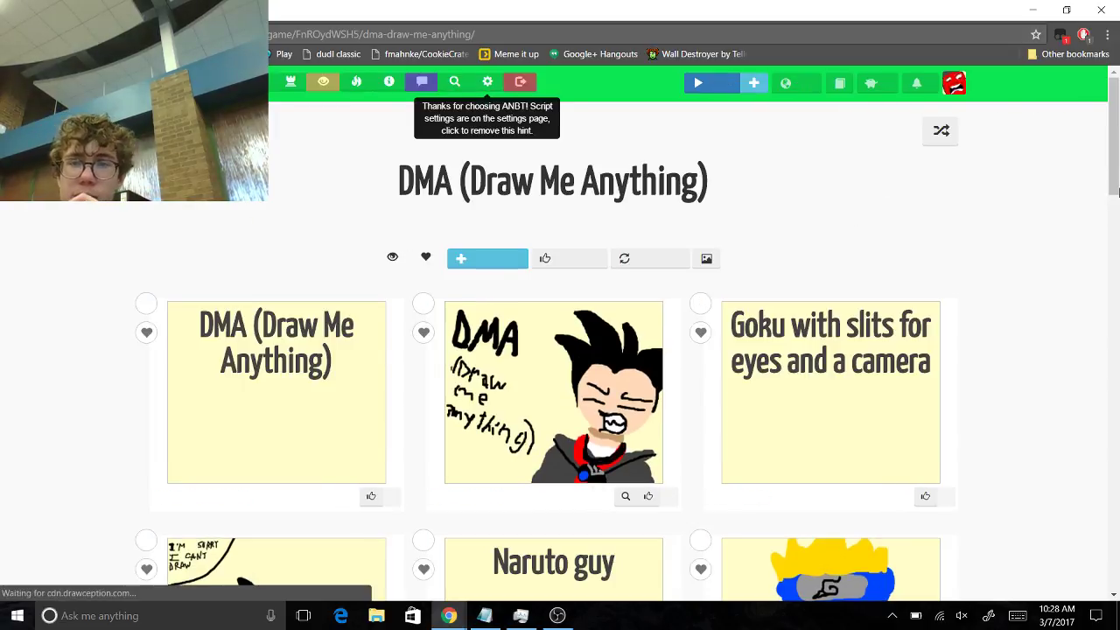
drag(1118, 162, 1115, 526)
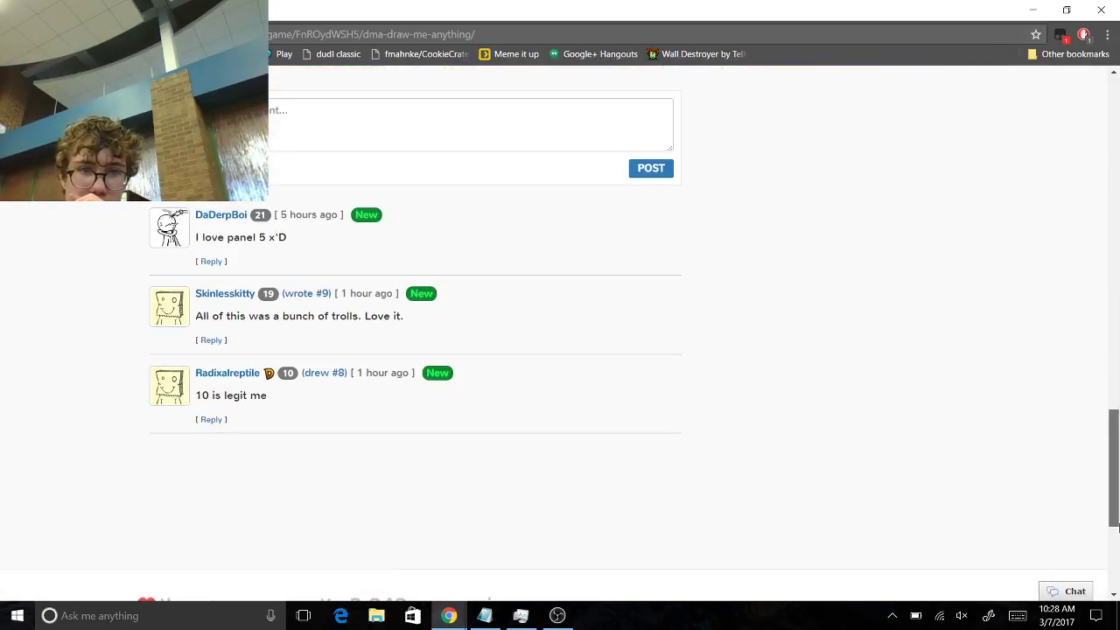
scroll(1064, 355, up, 9)
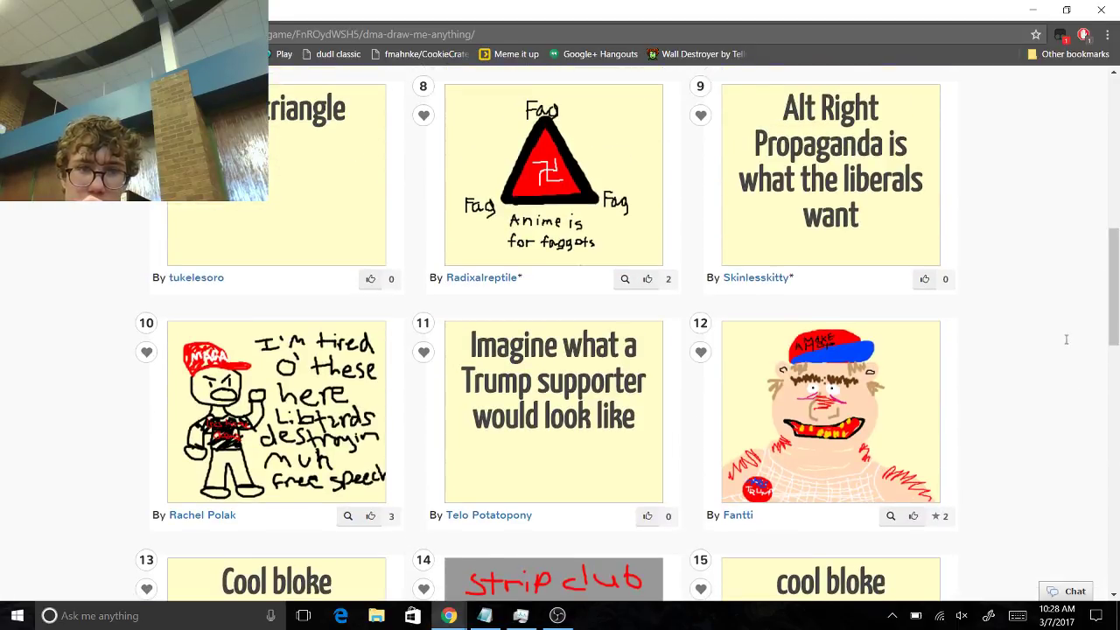
click(1062, 36)
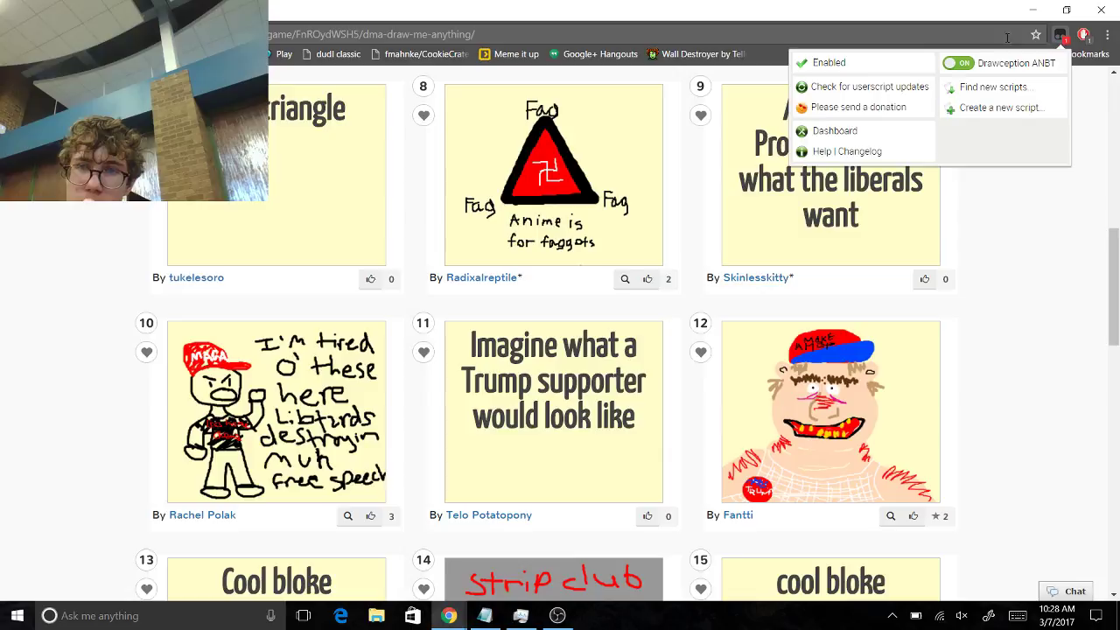
click(959, 64)
click(75, 34)
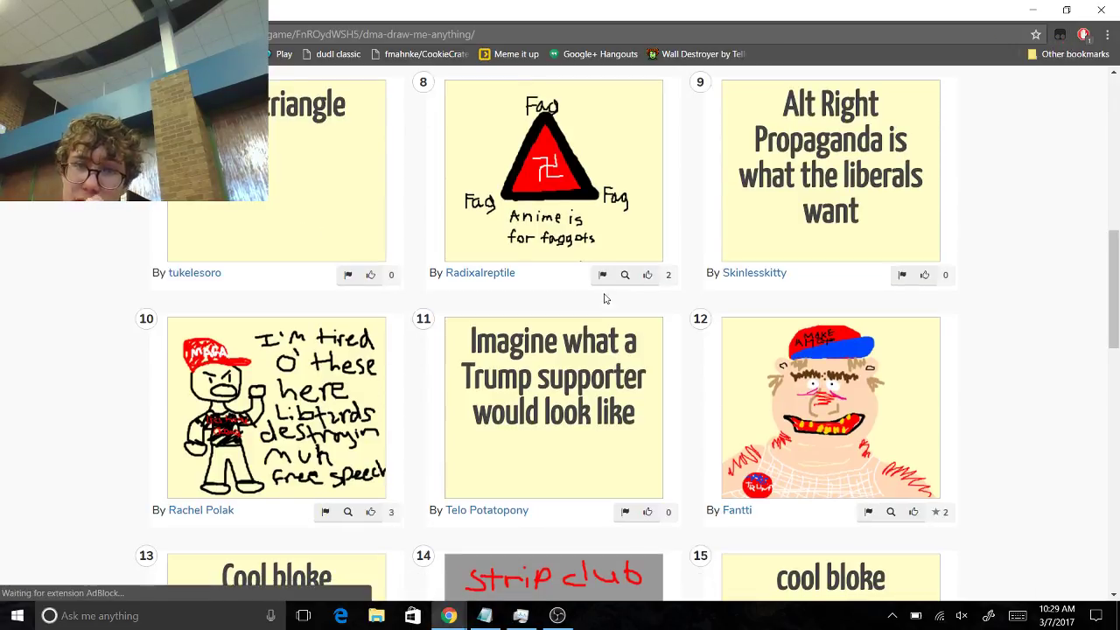
click(603, 276)
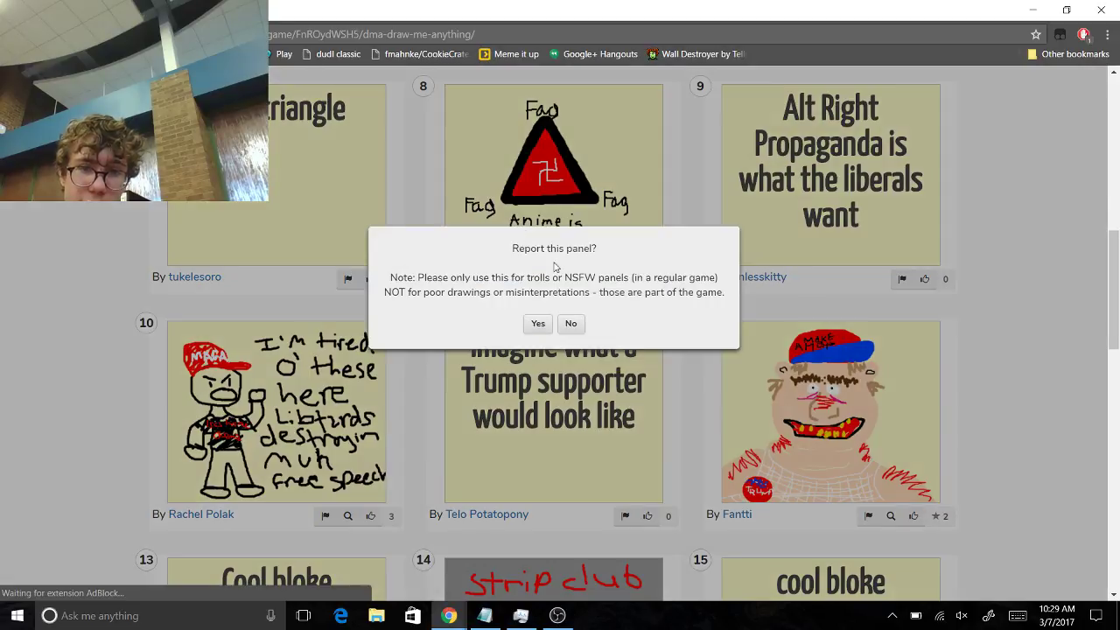
click(537, 324)
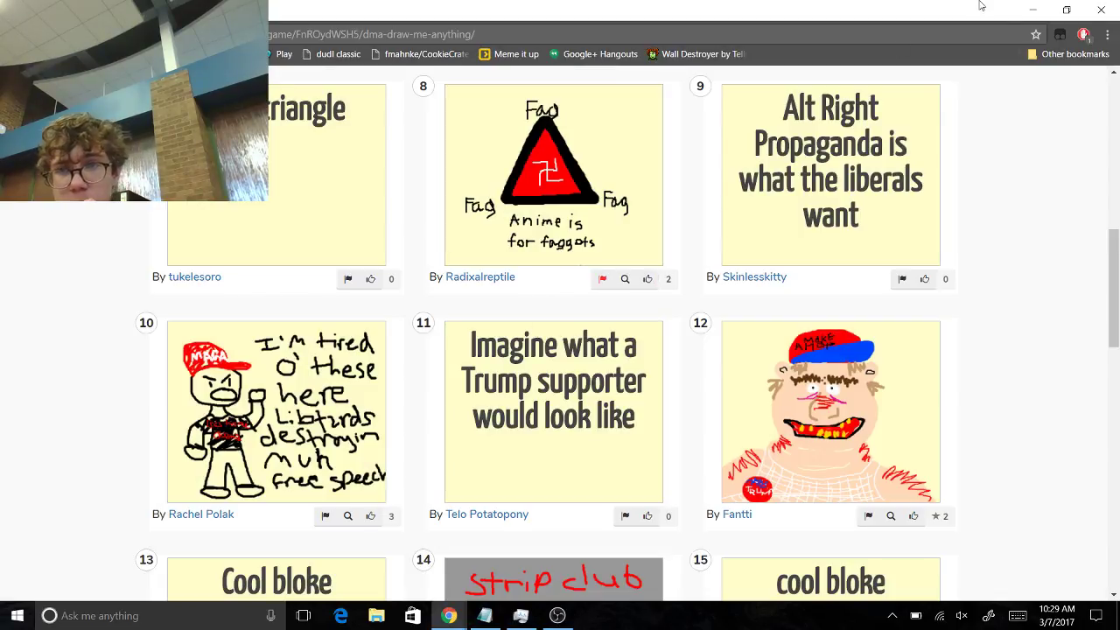
click(1067, 8)
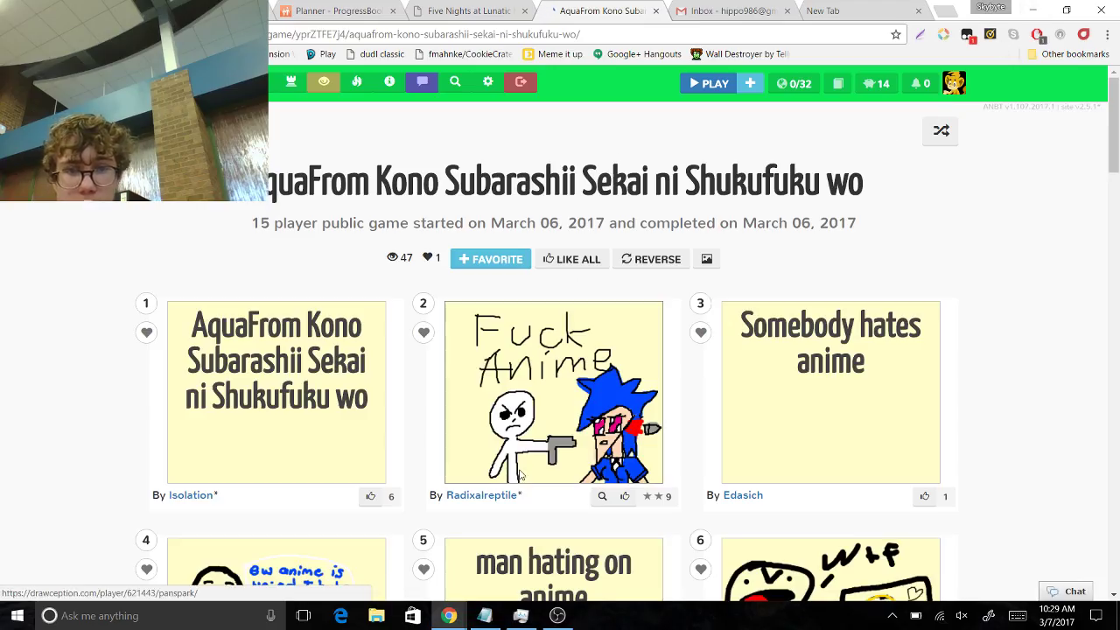
click(966, 35)
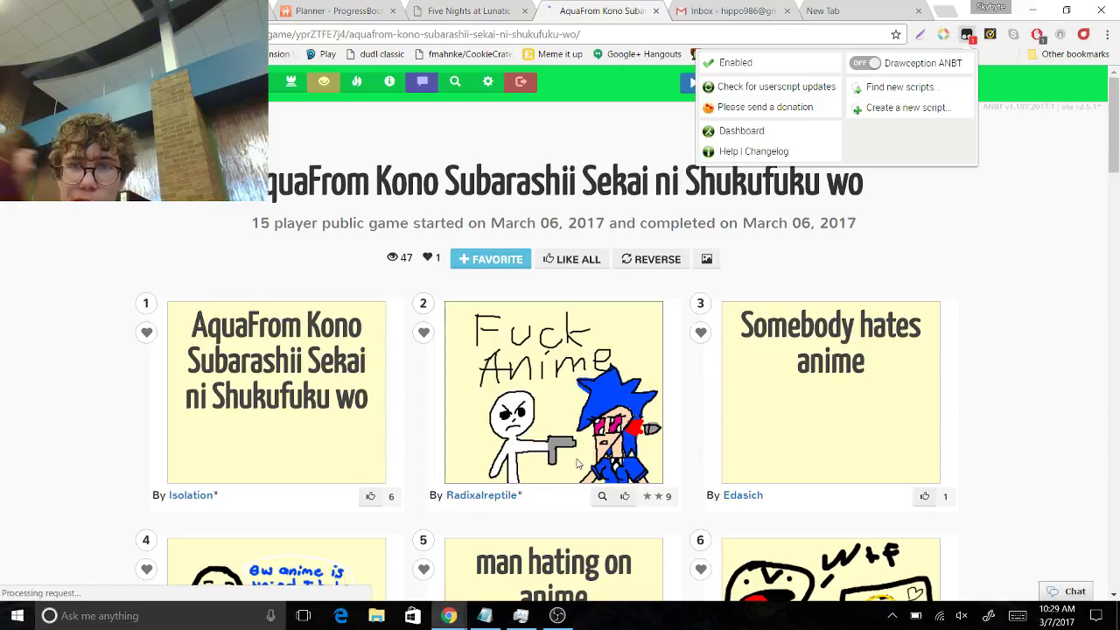
click(477, 496)
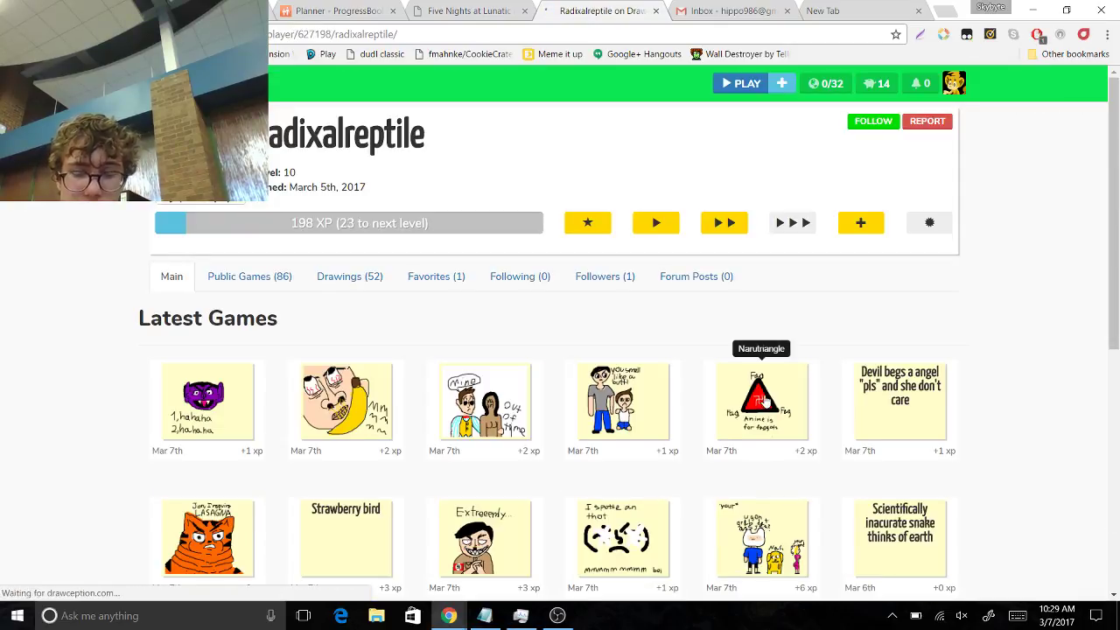
click(766, 401)
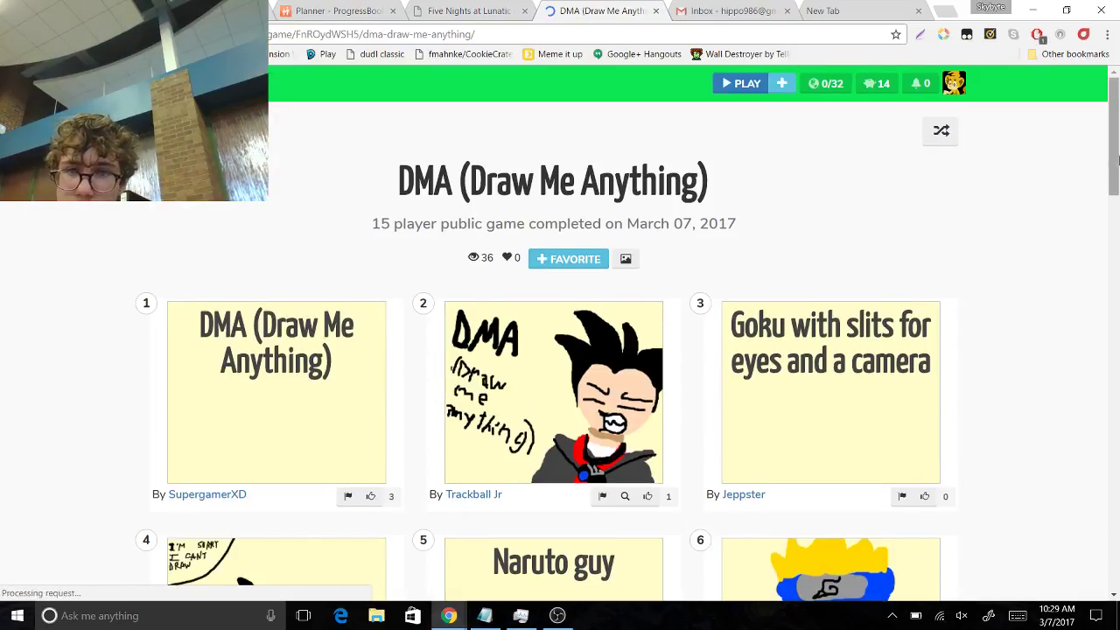
scroll(1118, 159, down, 5)
scroll(1118, 166, up, 3)
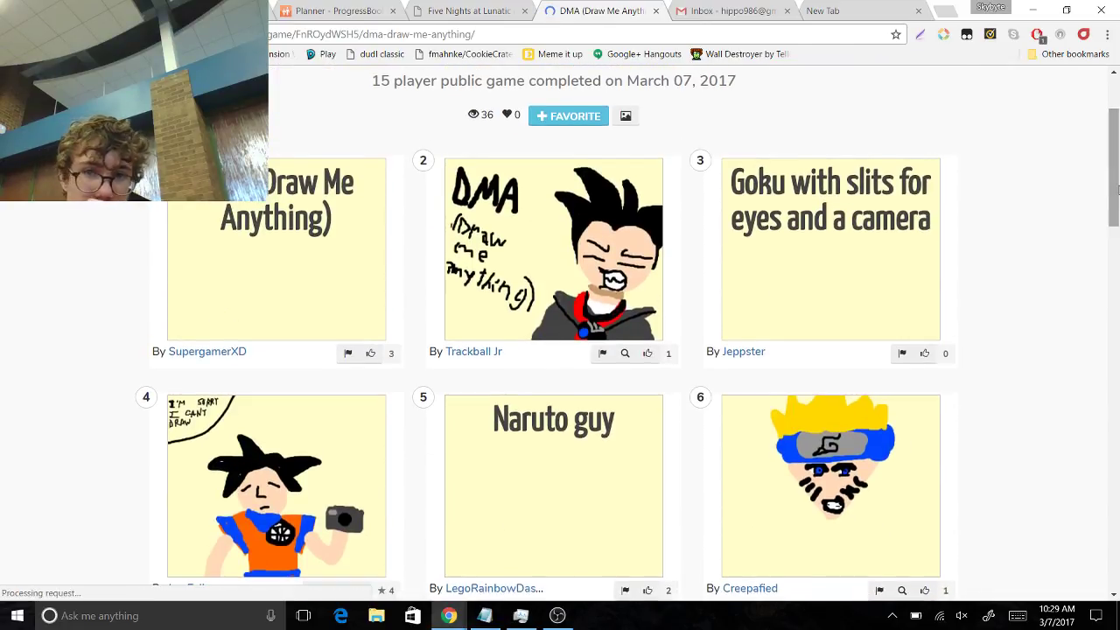
drag(1118, 189, 1118, 285)
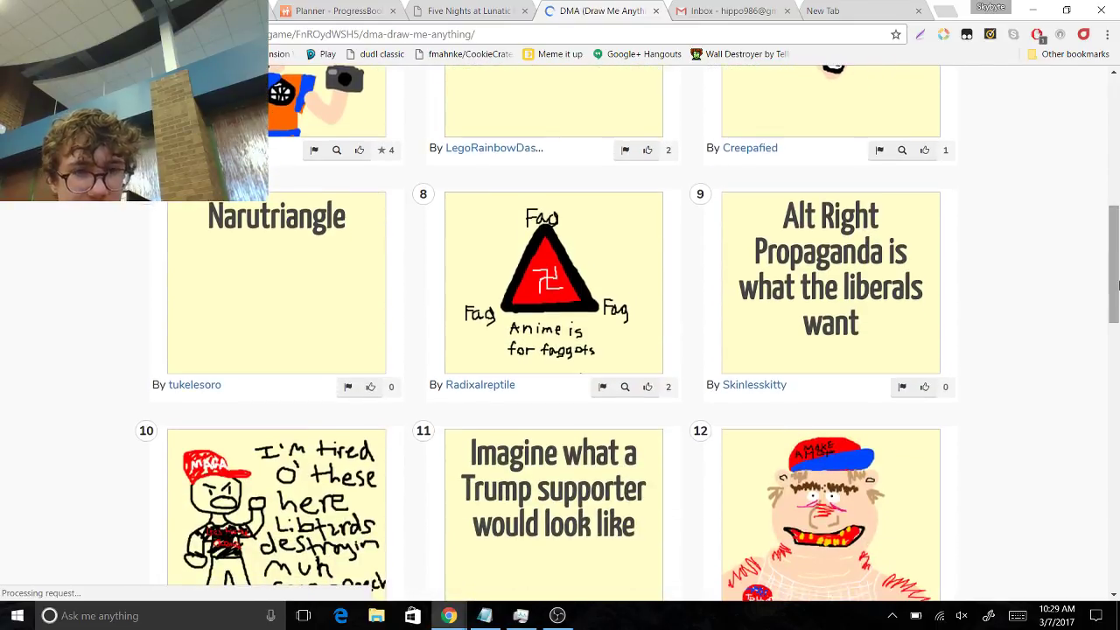
click(602, 386)
click(538, 323)
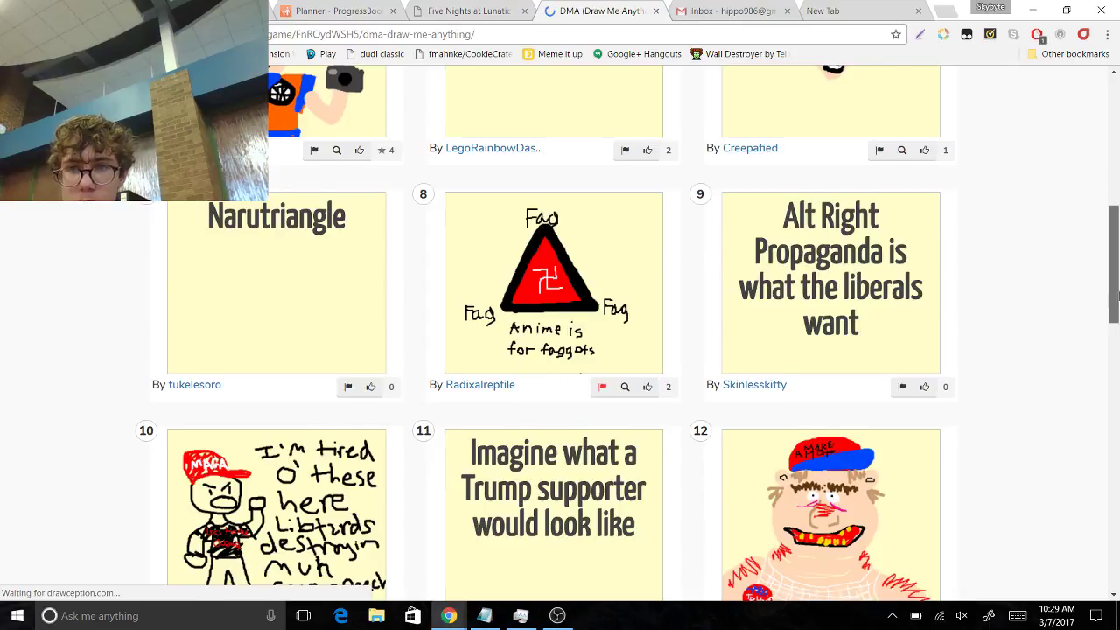
scroll(366, 160, up, 2)
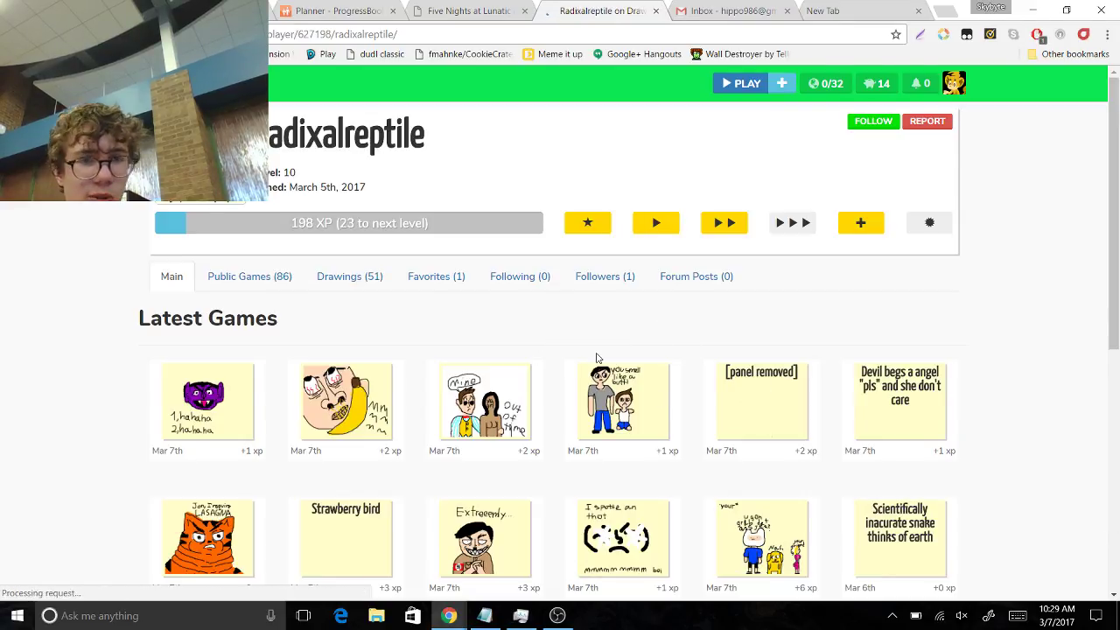
List Radixalreptile's public games, look through the "Sneks" game and return to the list
click(279, 277)
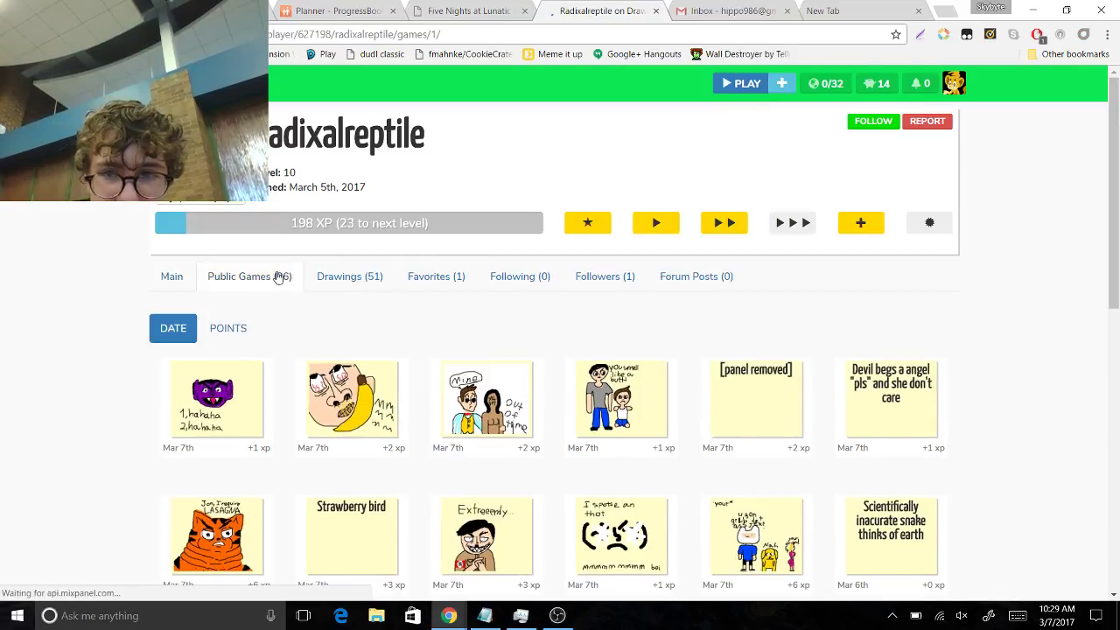
drag(1118, 248, 1118, 315)
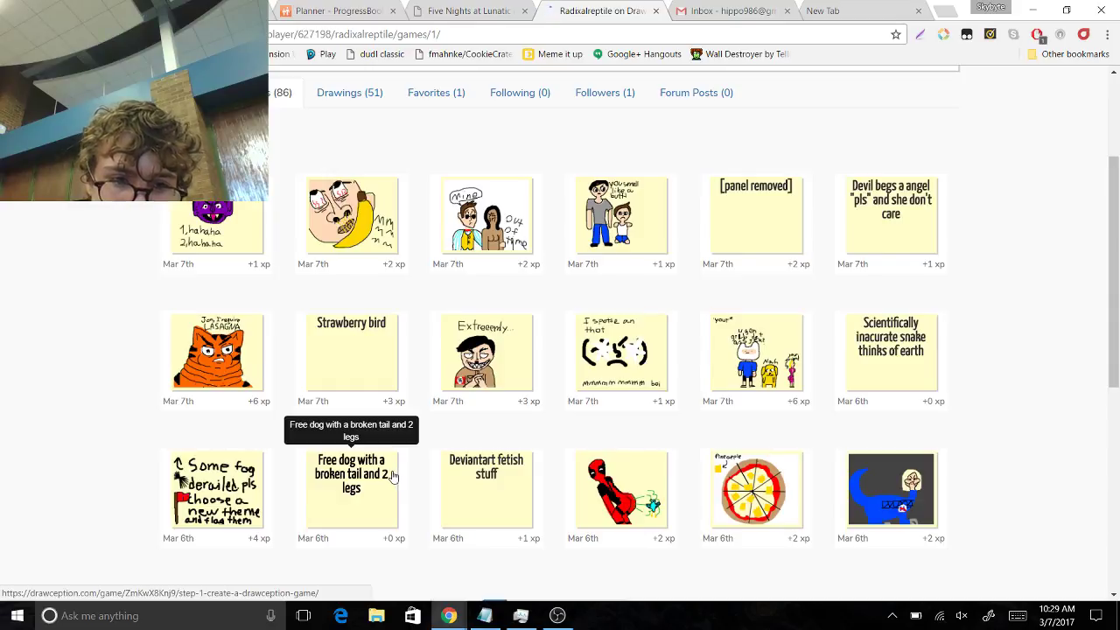
click(511, 509)
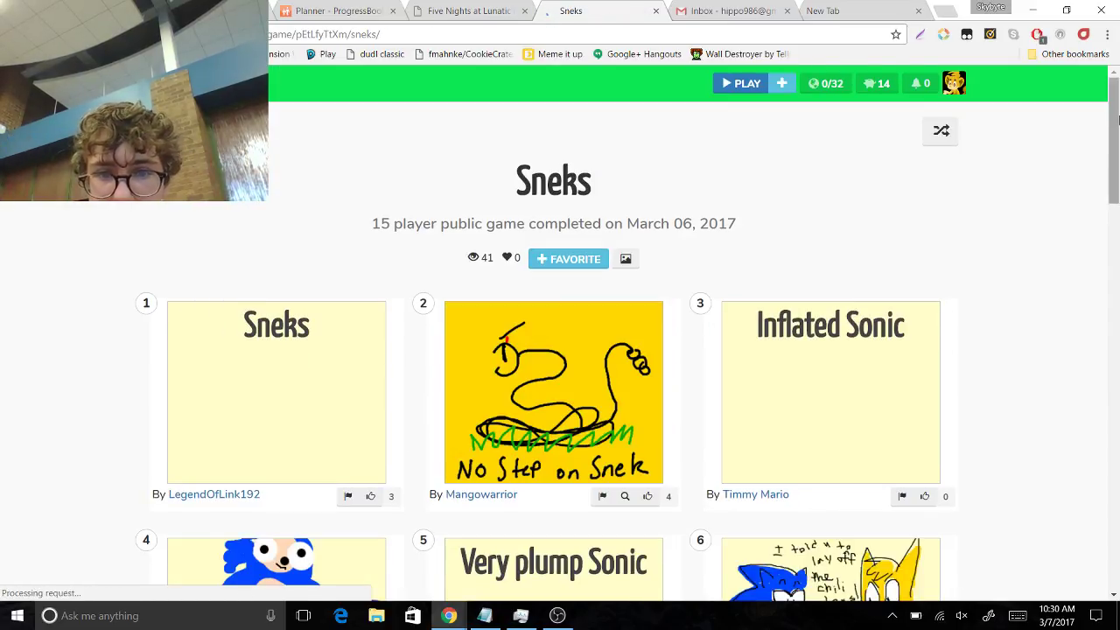
scroll(1118, 157, down, 2)
scroll(1118, 179, down, 1)
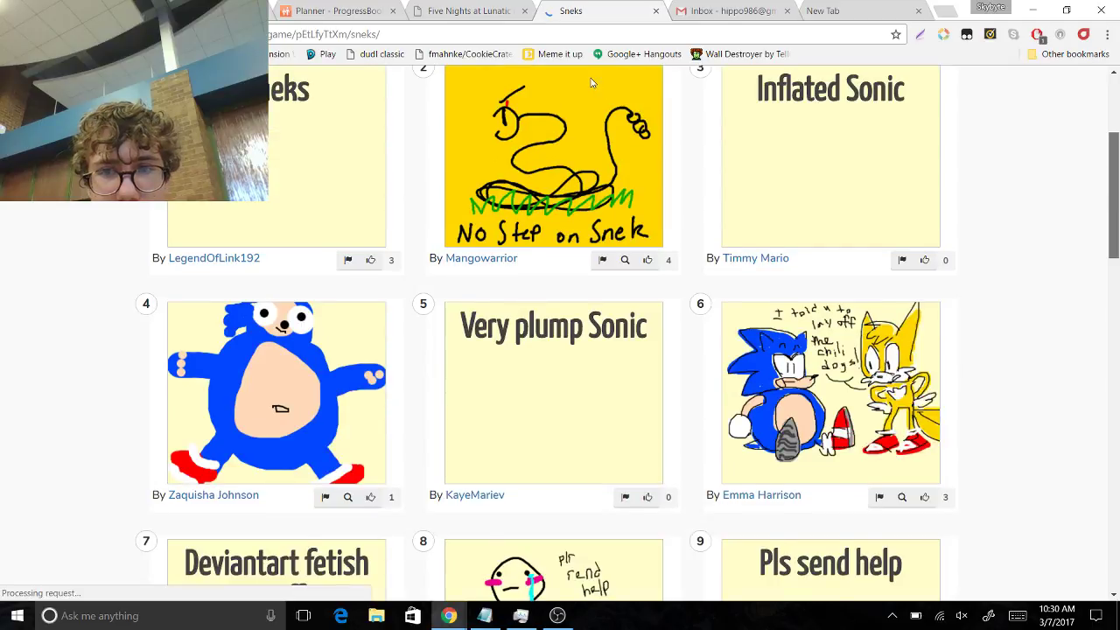
key(alt+Left)
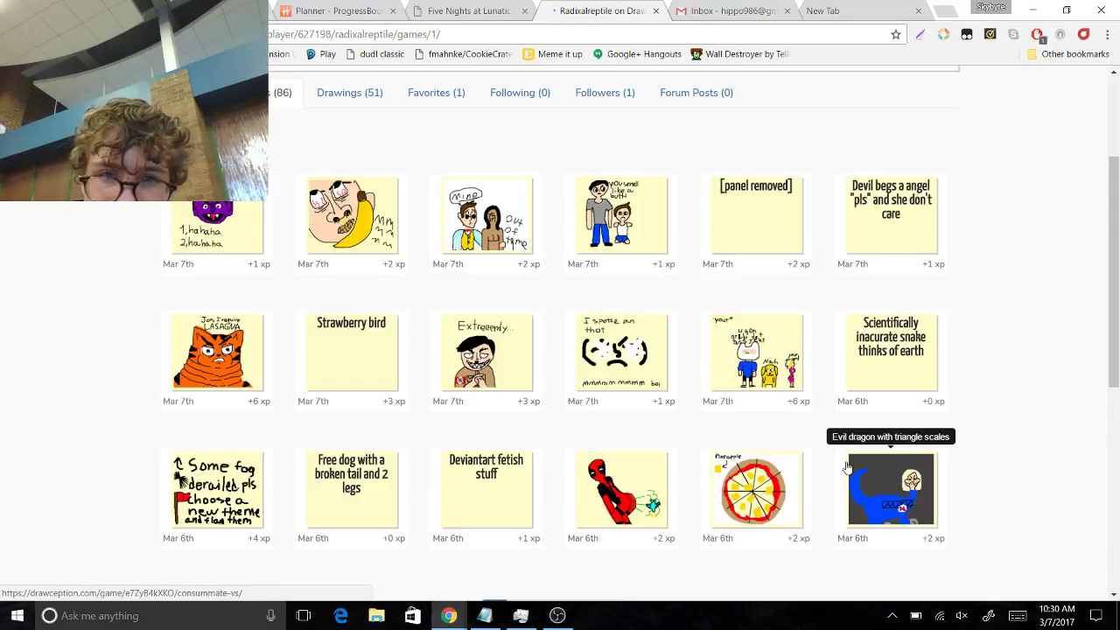
Go to page 2 of Radixalreptile's public games, view the "Racism" game and go back to the list
click(725, 213)
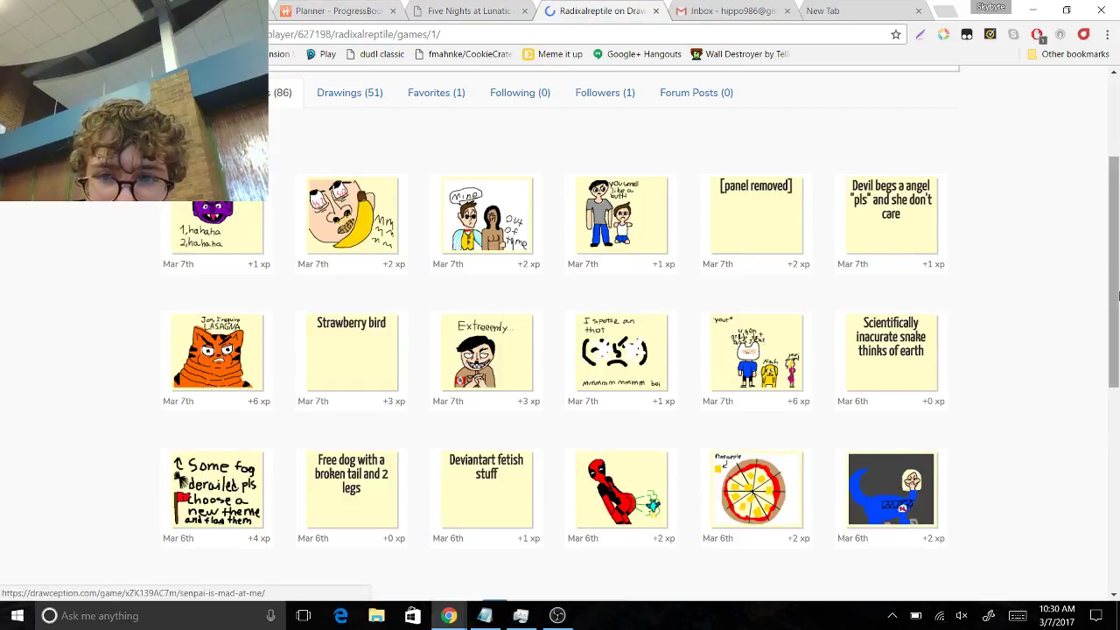
scroll(1118, 295, down, 1)
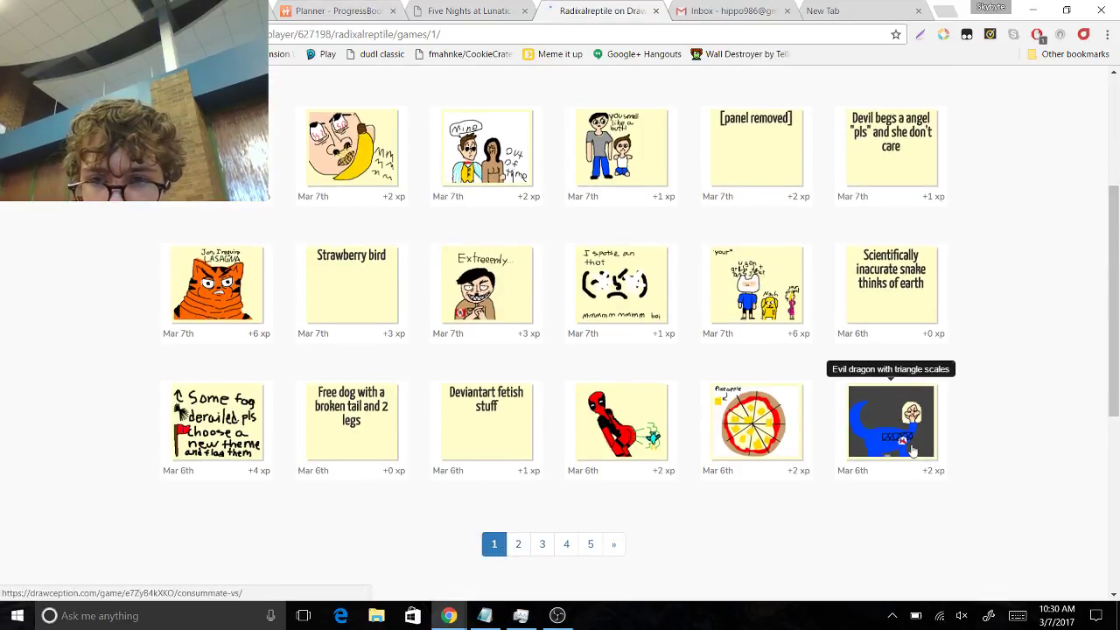
click(517, 544)
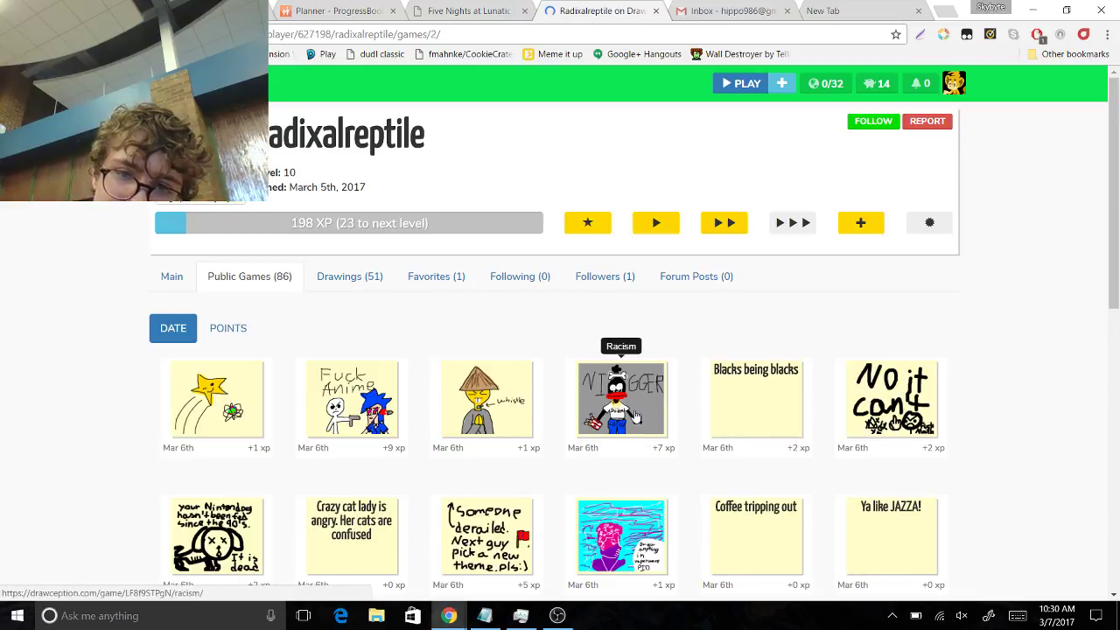
click(624, 402)
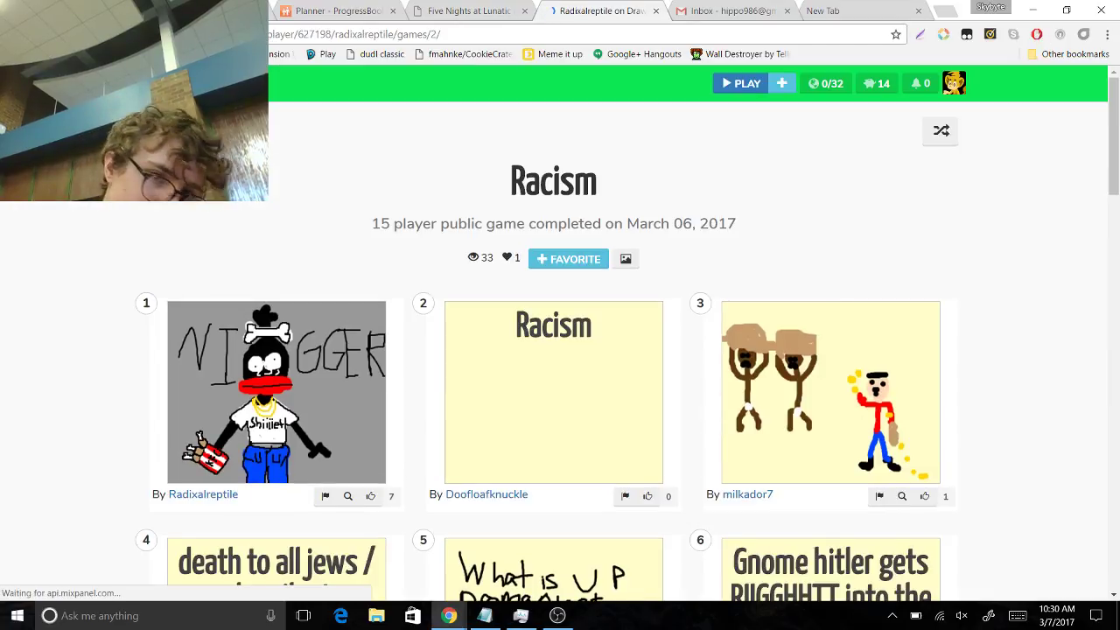
key(alt+Left)
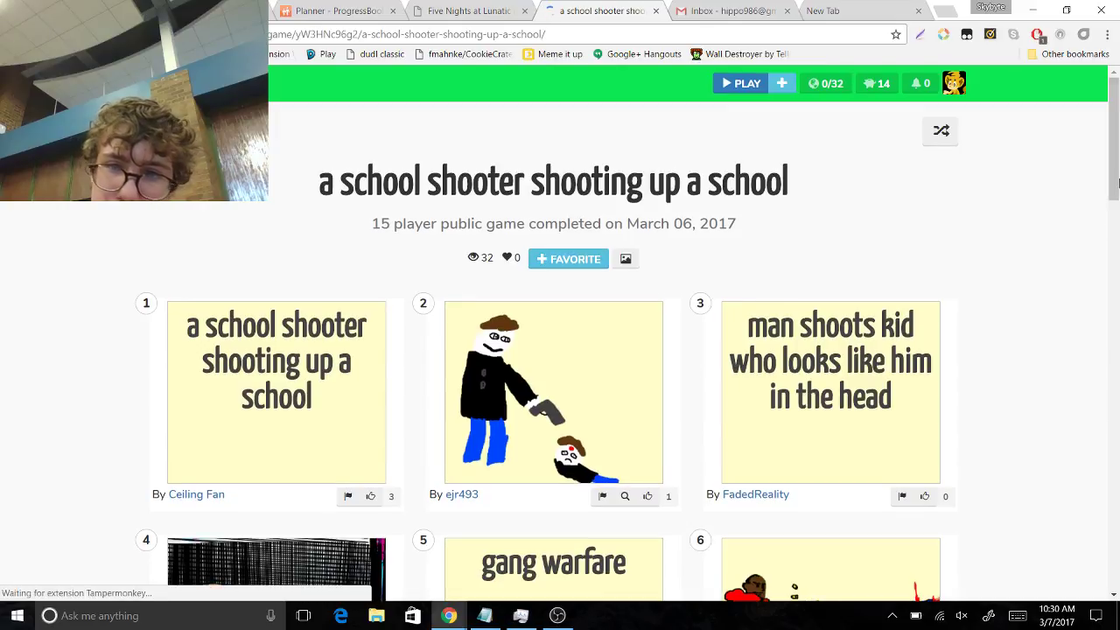
In the "a school shooter shooting up a school" game, report Radixalreptile's caption in panel 7
drag(1117, 198, 1118, 269)
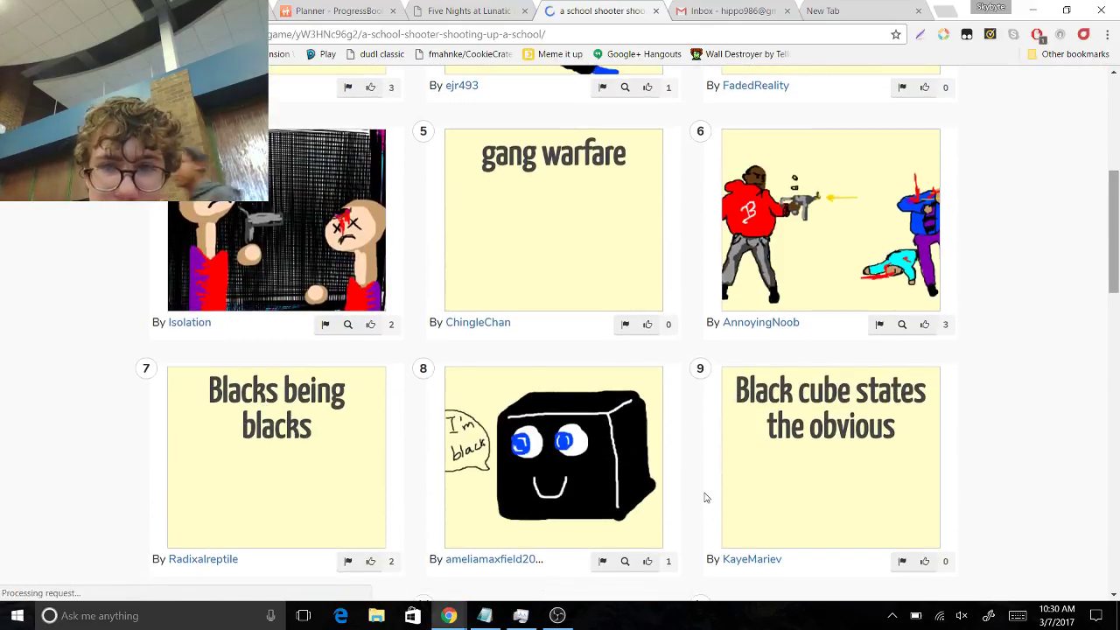
click(347, 561)
click(543, 324)
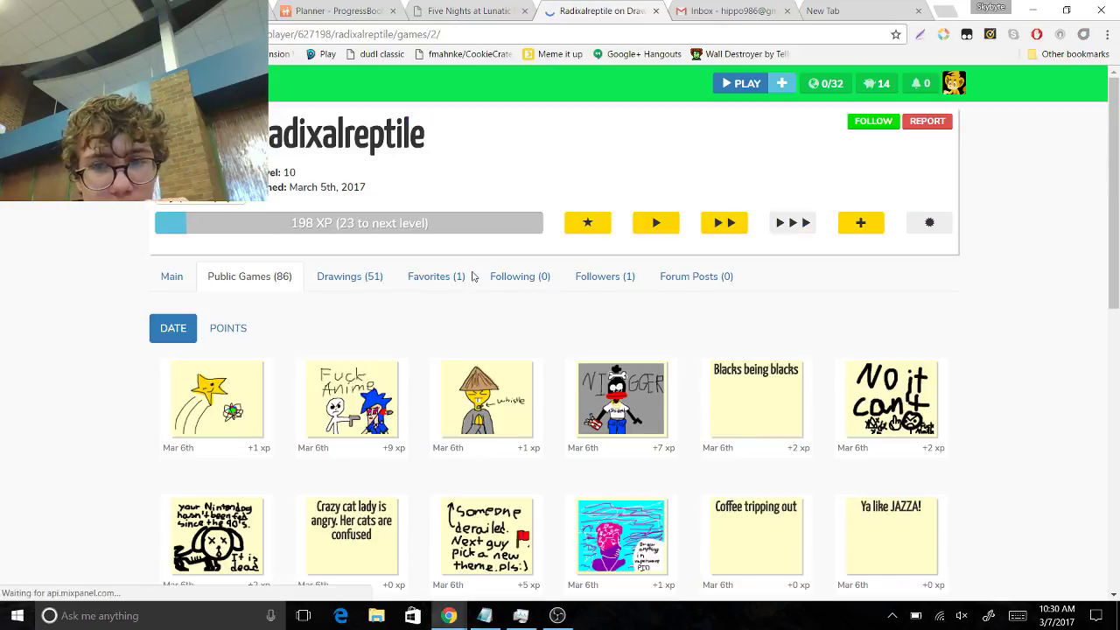
scroll(1006, 270, down, 3)
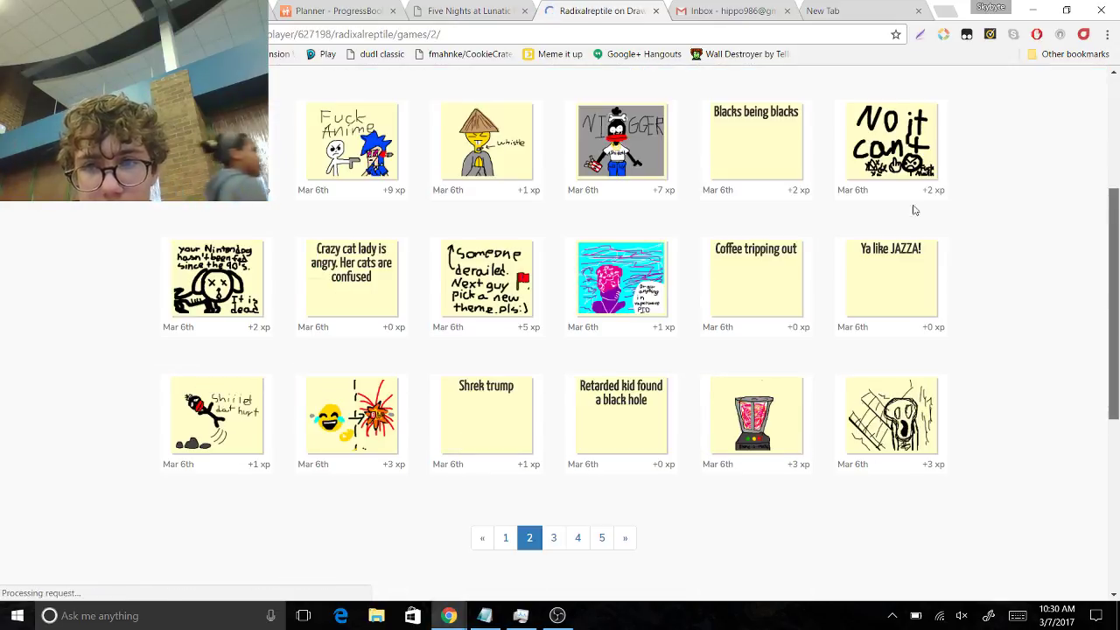
click(866, 138)
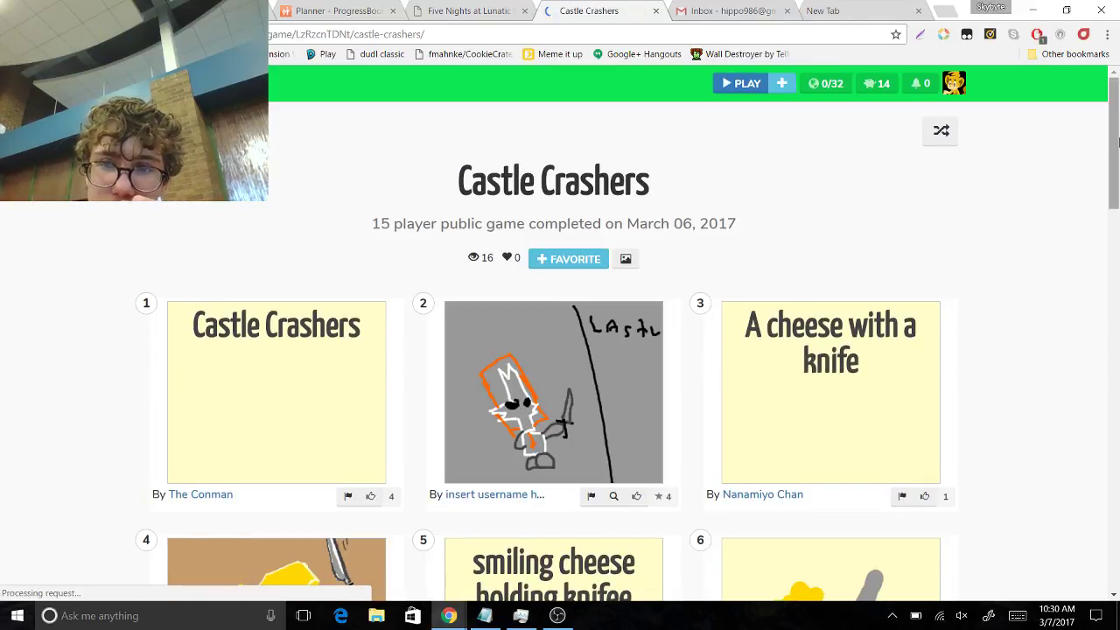
scroll(1118, 215, down, 5)
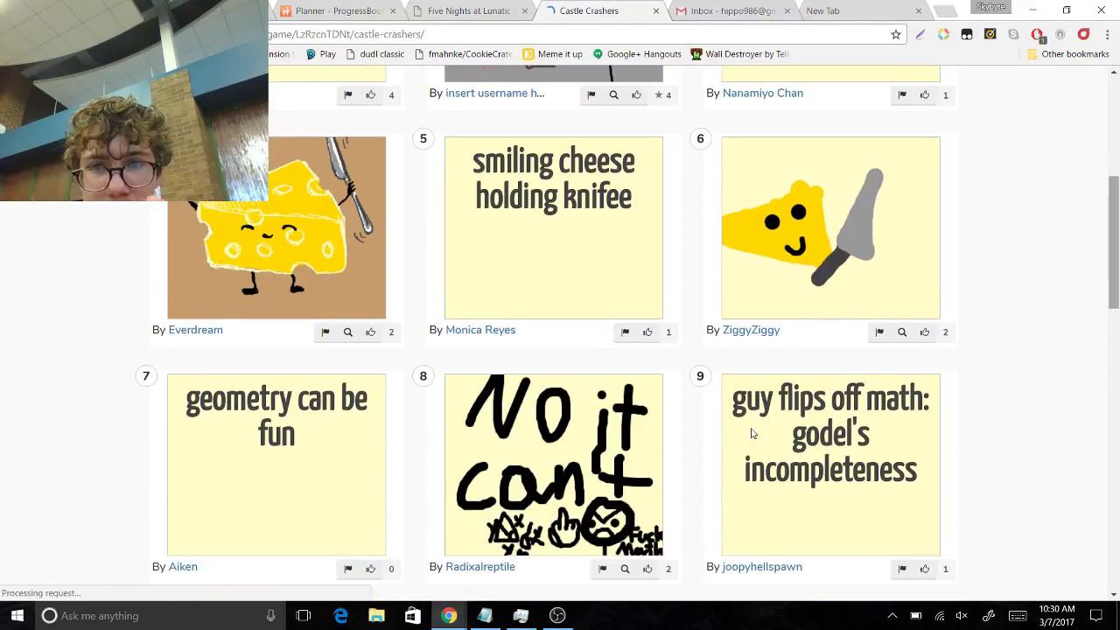
click(602, 569)
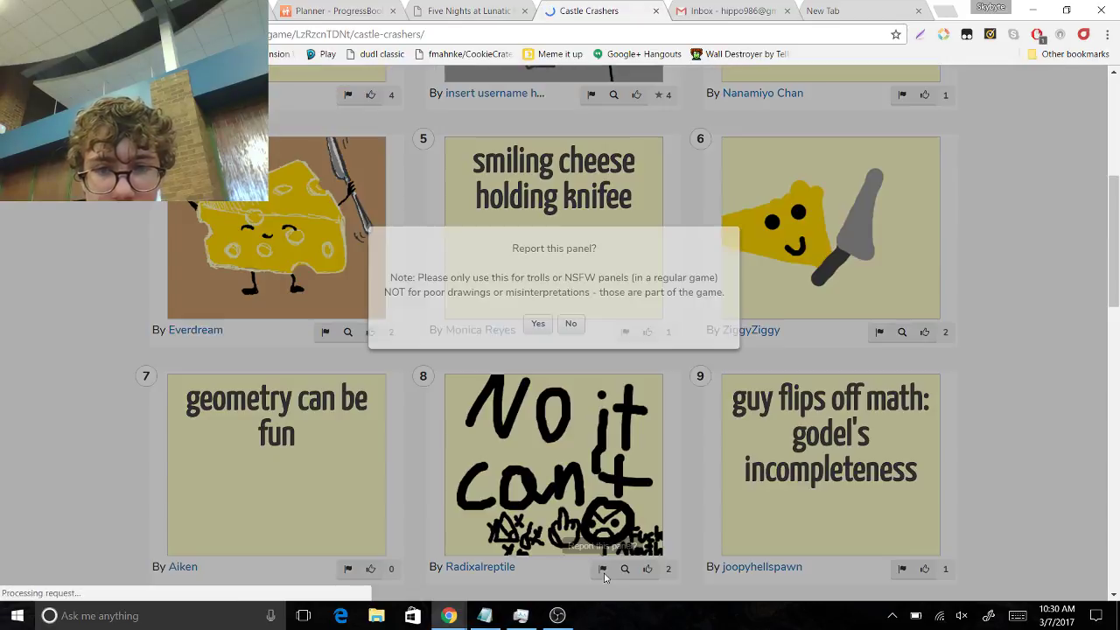
click(534, 325)
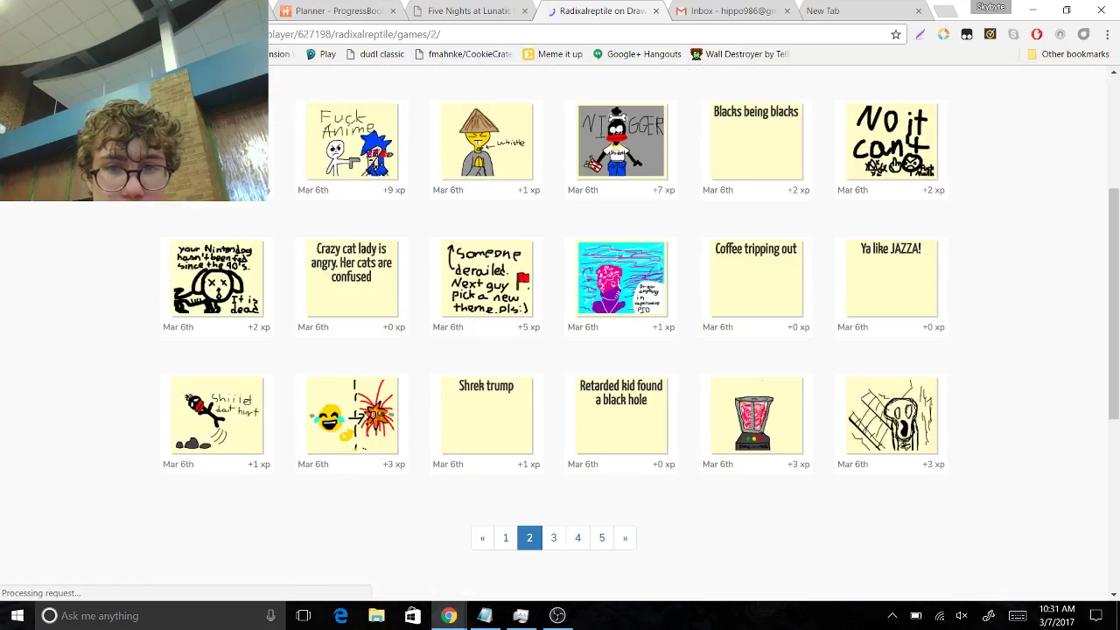
click(625, 296)
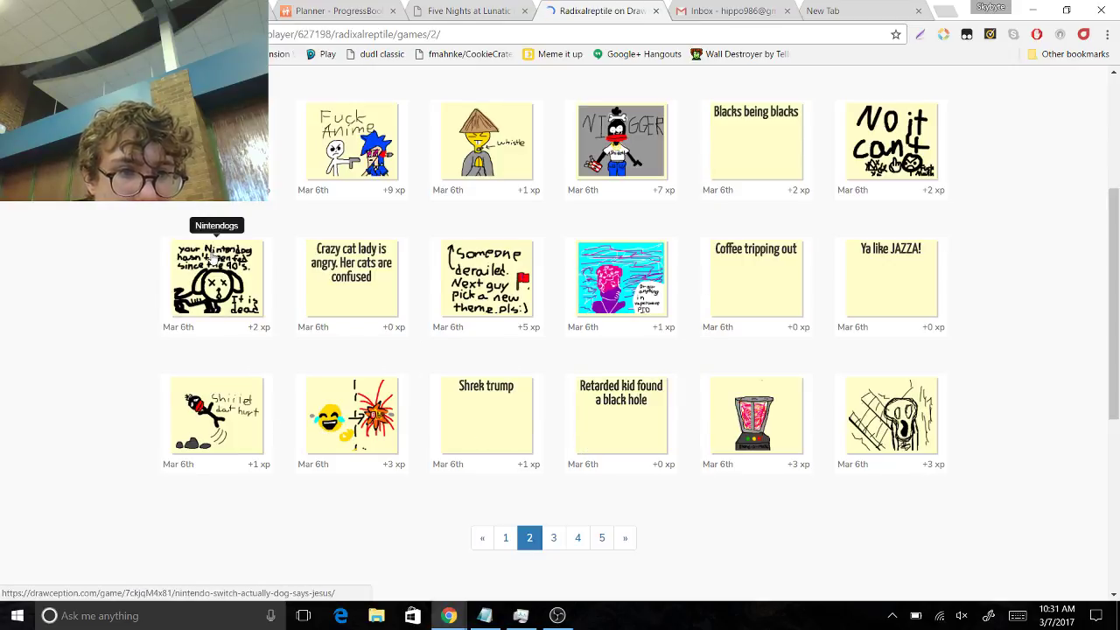
Look through the games on pages 3 and 4 of Radixalreptile's public games
click(554, 544)
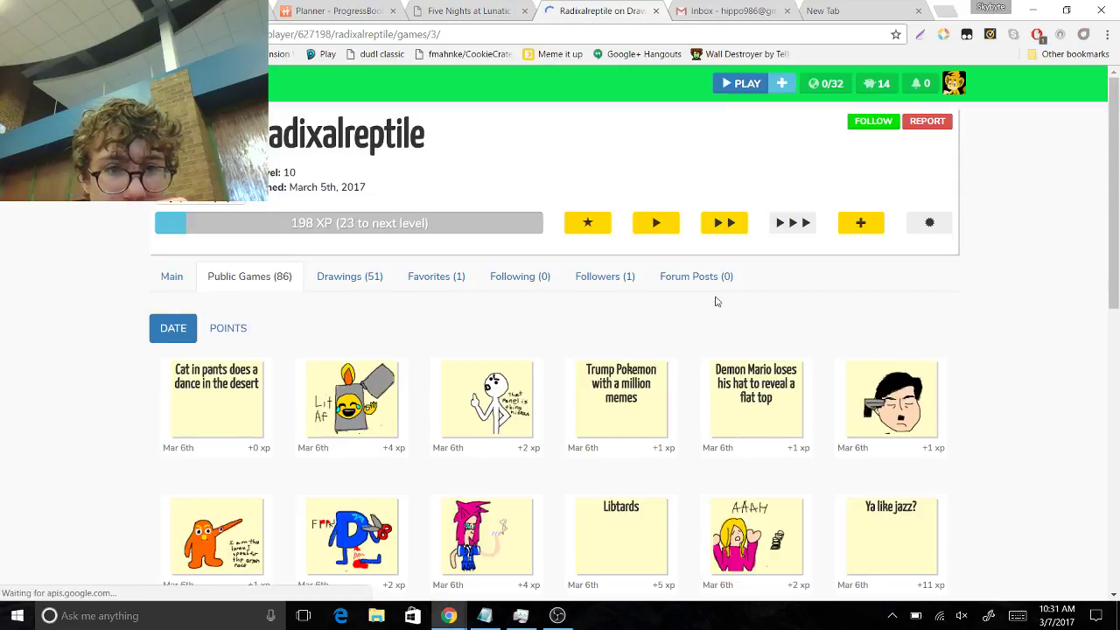
drag(1116, 294, 1116, 428)
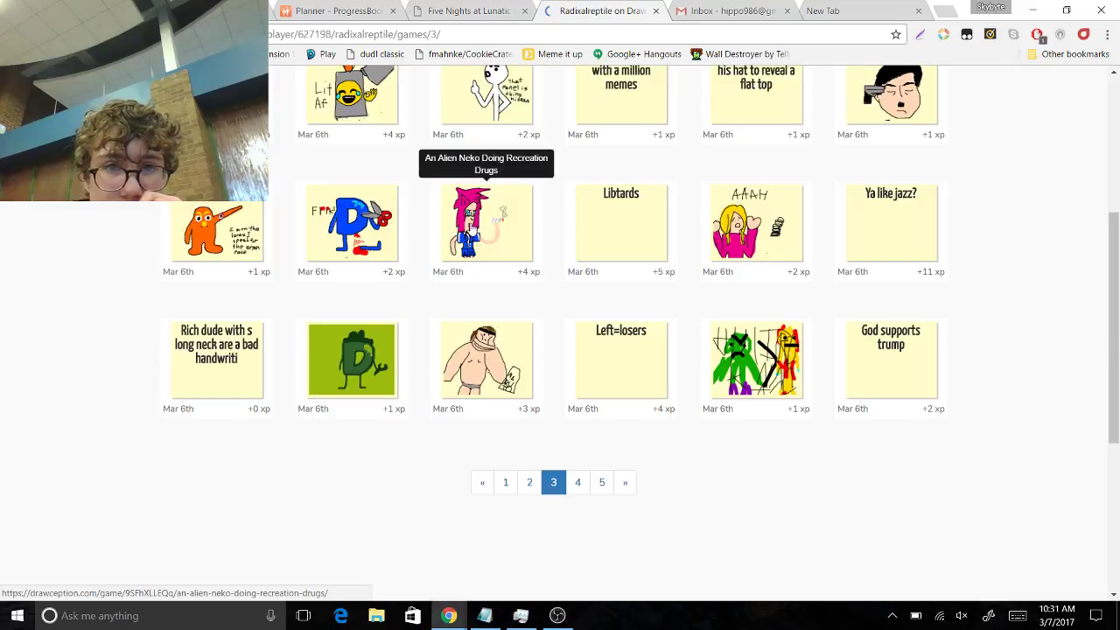
click(343, 250)
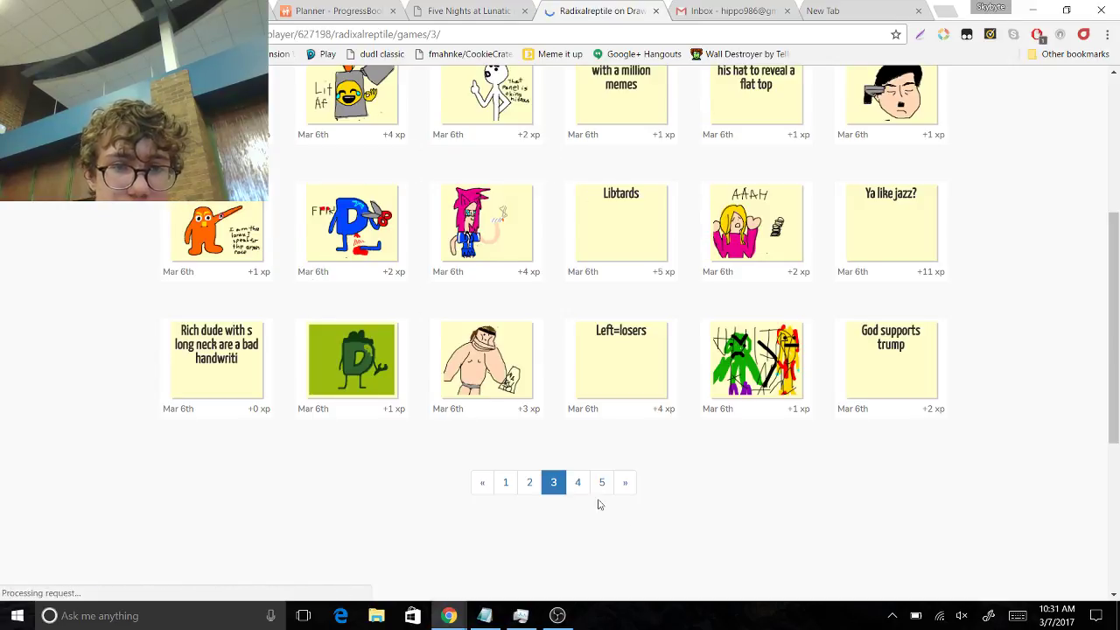
click(578, 482)
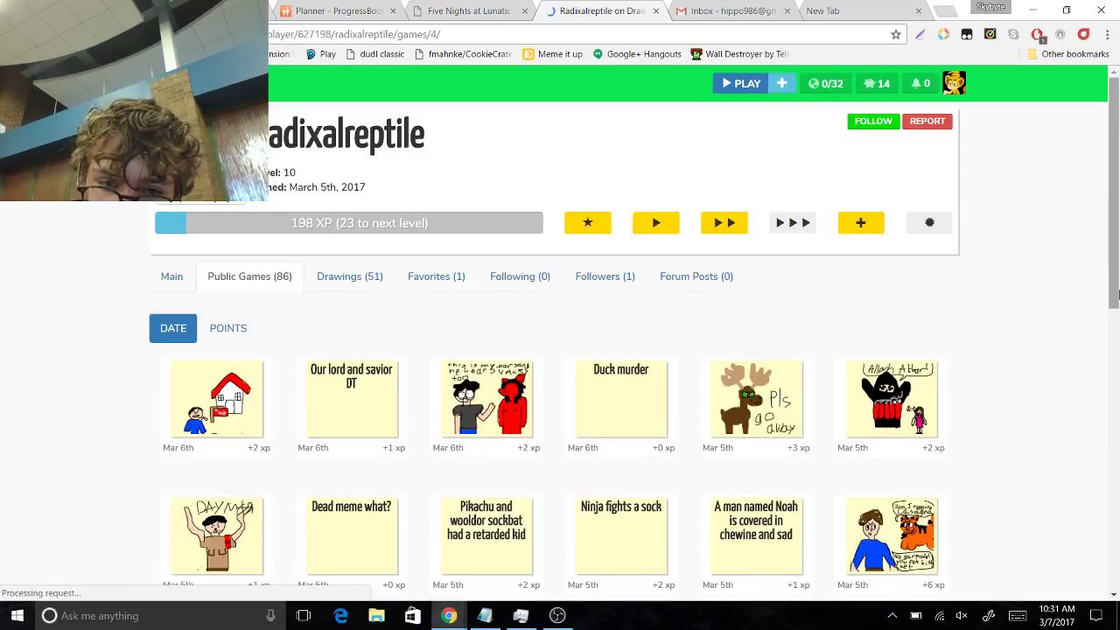
drag(1114, 295, 1114, 364)
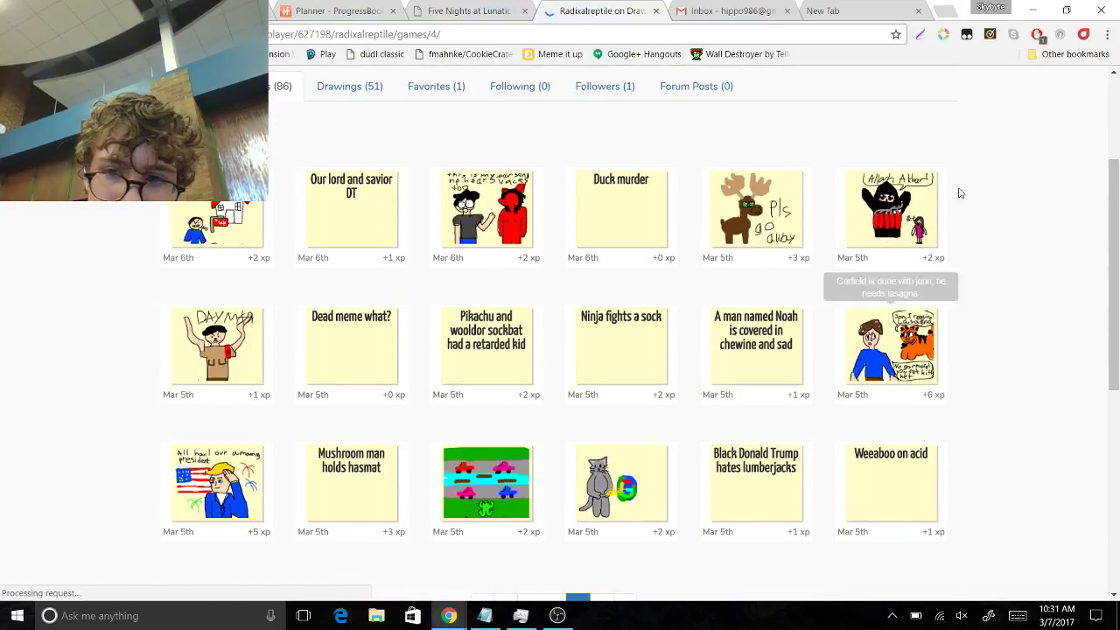
Look through page 5 of Radixalreptile's public games and return to the profile's main page
scroll(960, 192, down, 2)
click(602, 496)
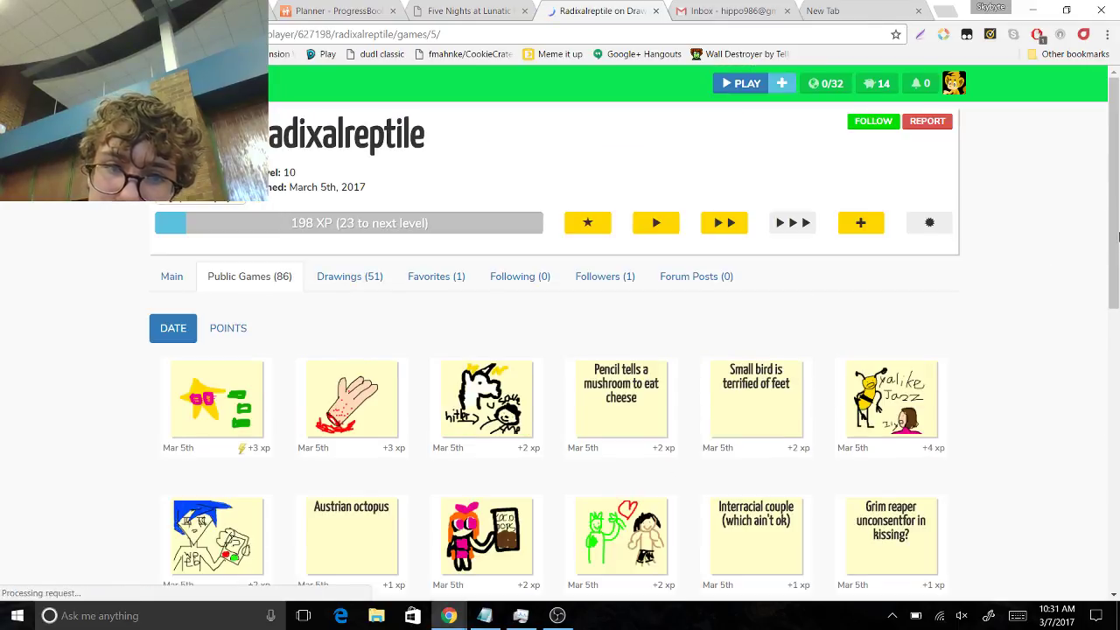
drag(1115, 254, 1115, 277)
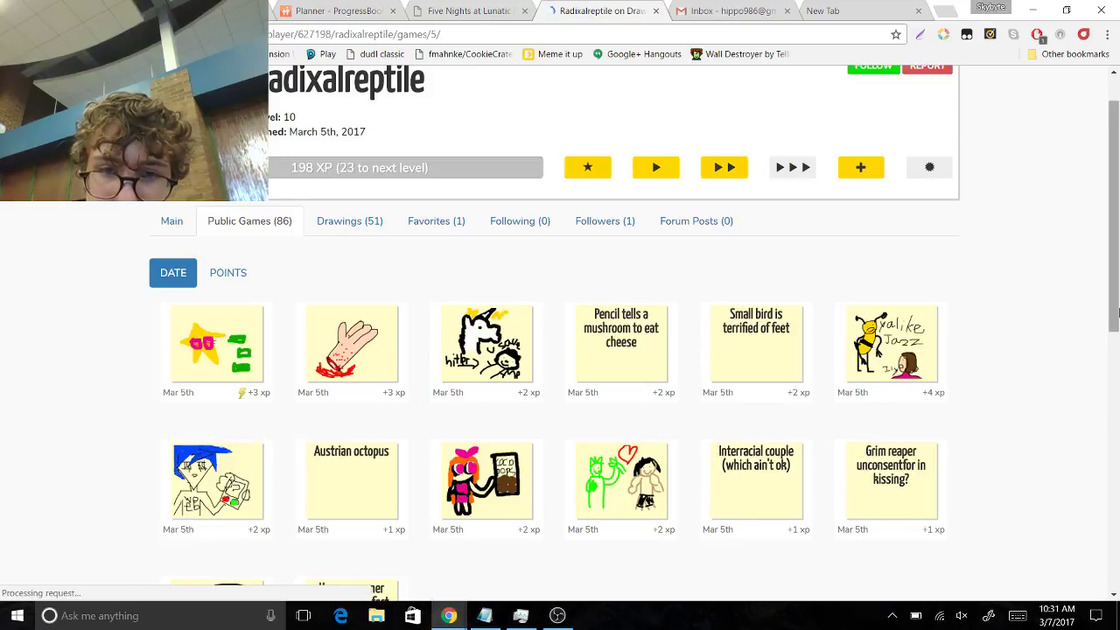
drag(1115, 317, 1117, 359)
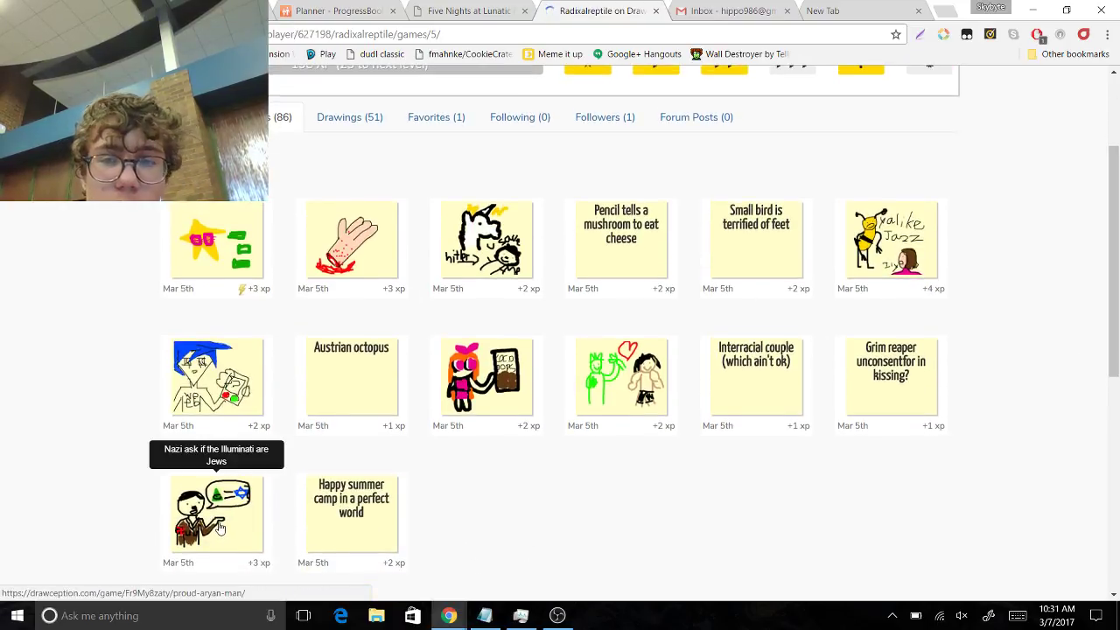
drag(1117, 237, 1117, 166)
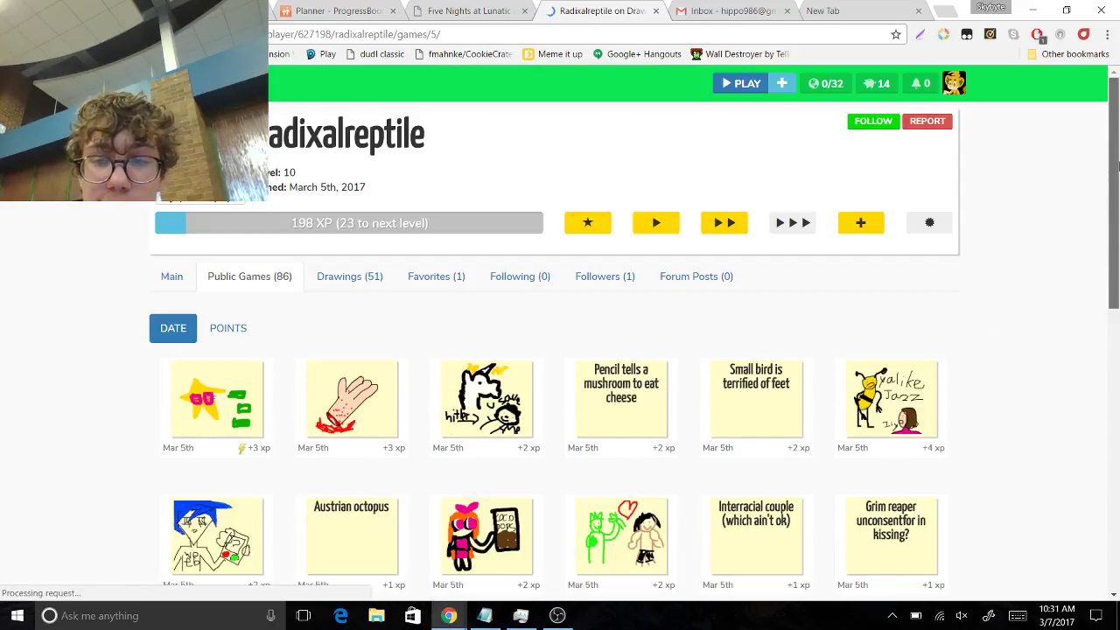
click(177, 277)
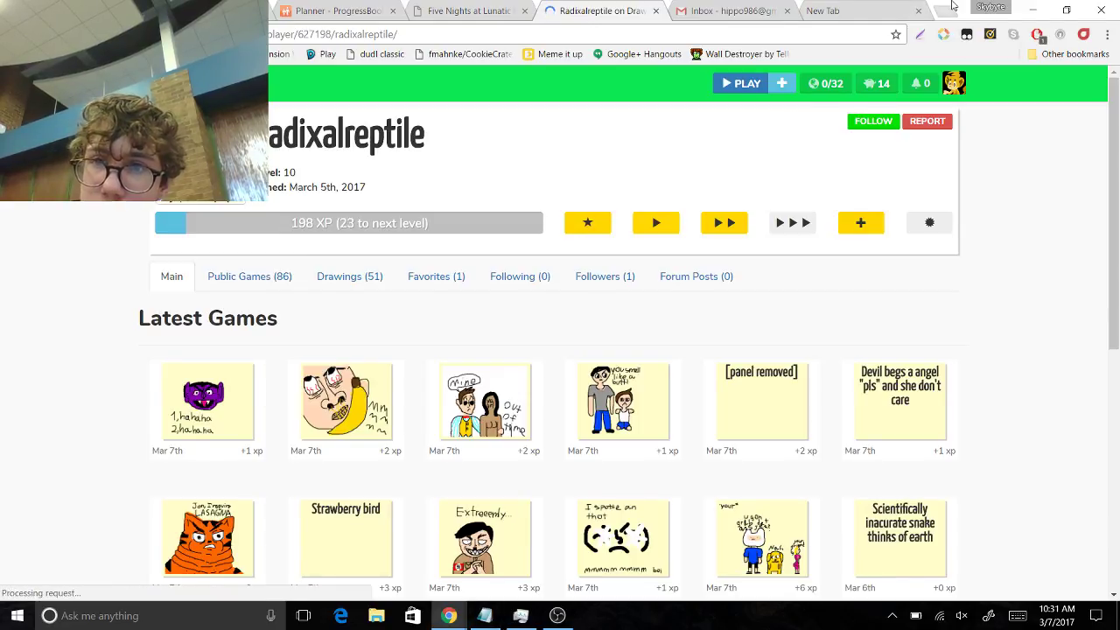
Check the userscript status, switch to the second browser window and enable the Drawception ANBT script there
click(967, 37)
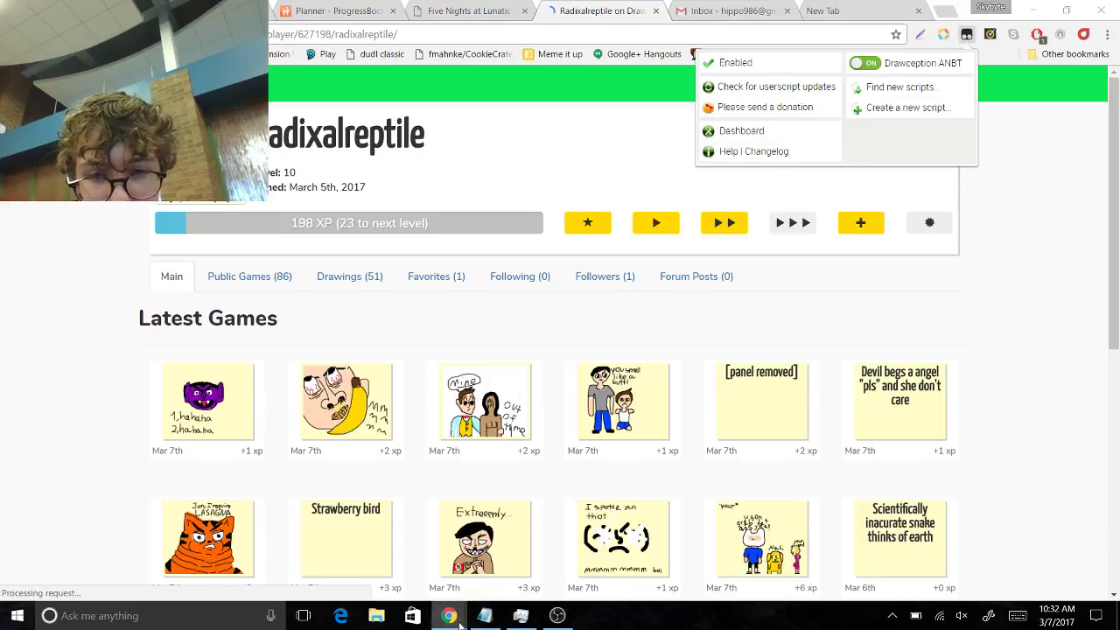
click(486, 619)
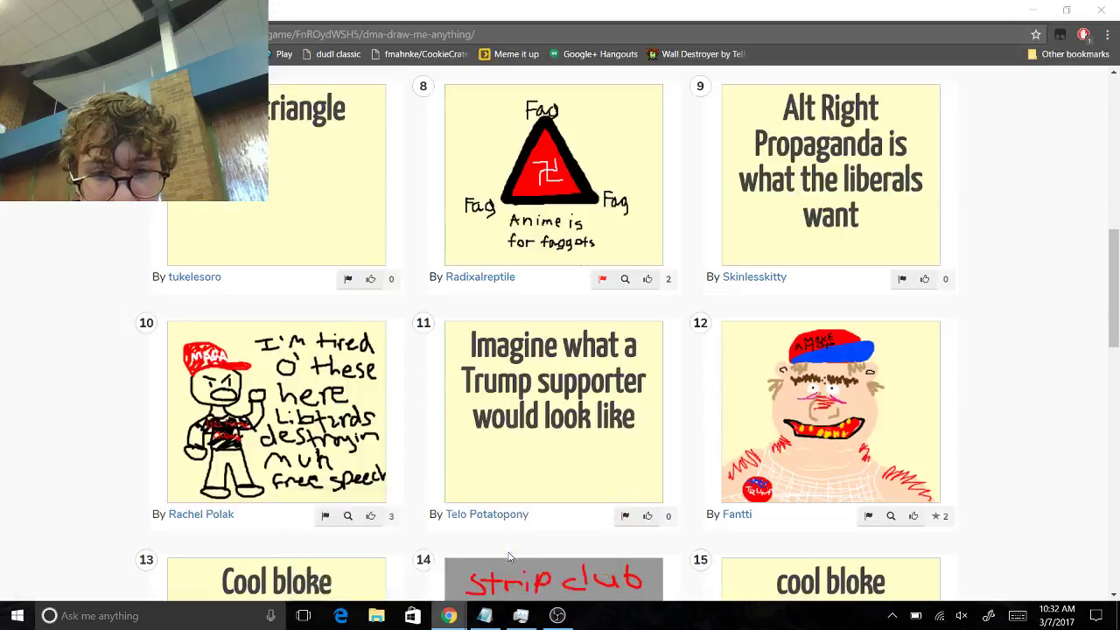
click(1060, 35)
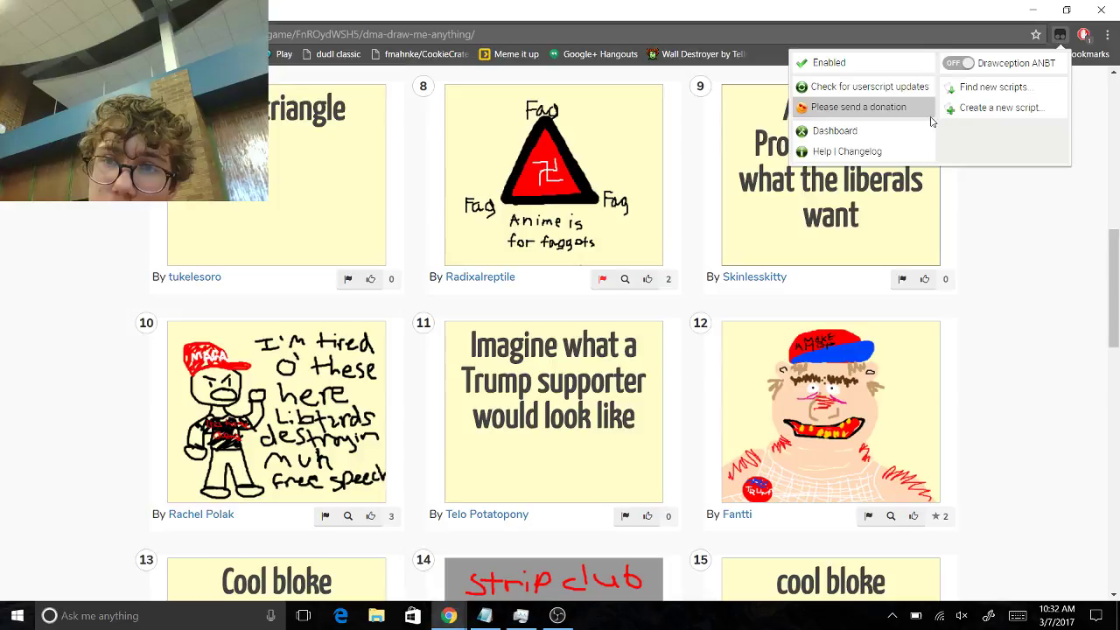
click(979, 61)
click(1115, 101)
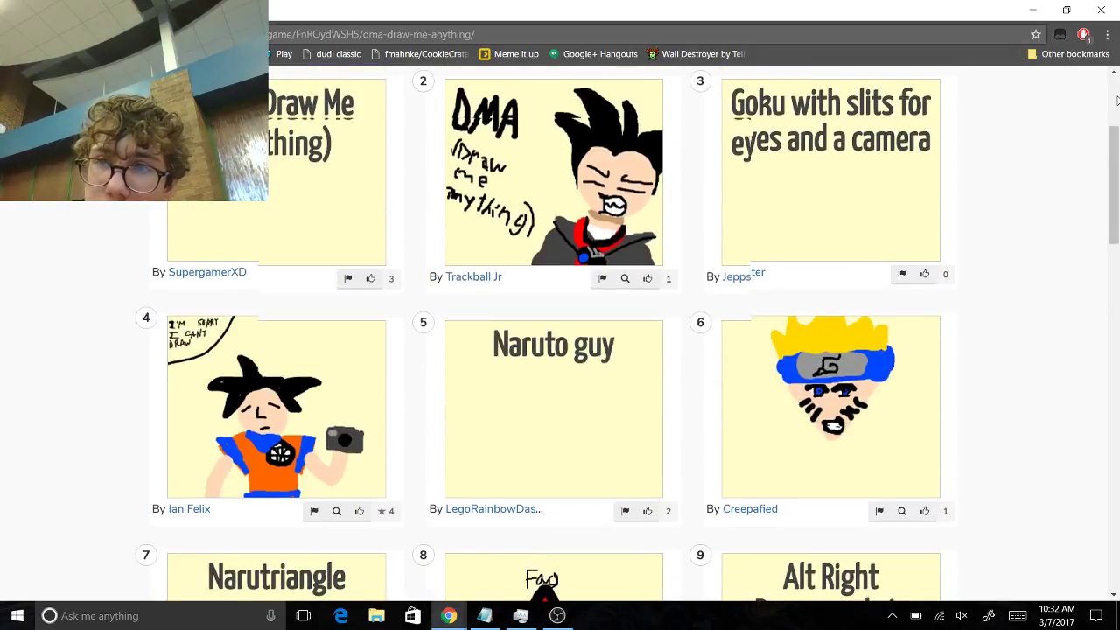
click(1115, 101)
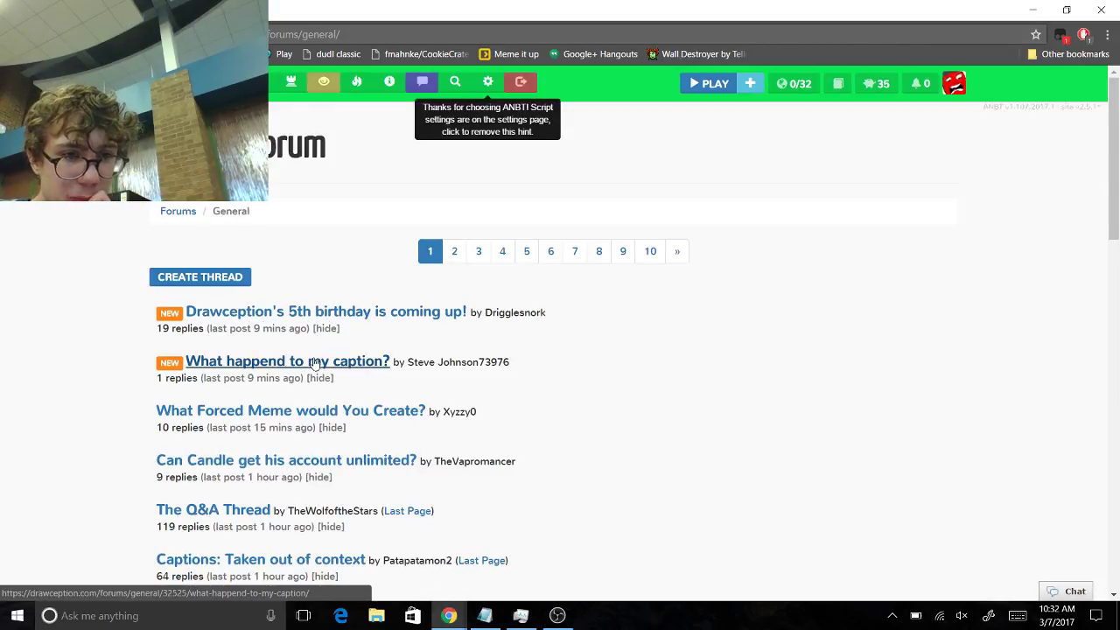
Read the "What happend to my caption?" thread in the General forum and return to the thread list
click(313, 360)
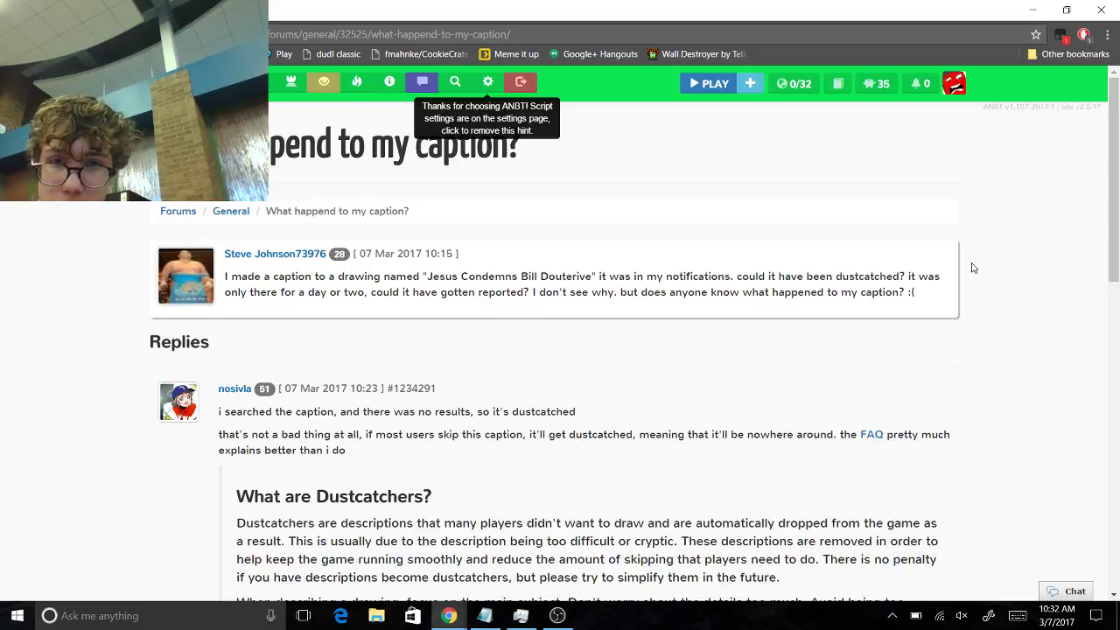
drag(1119, 154, 1118, 207)
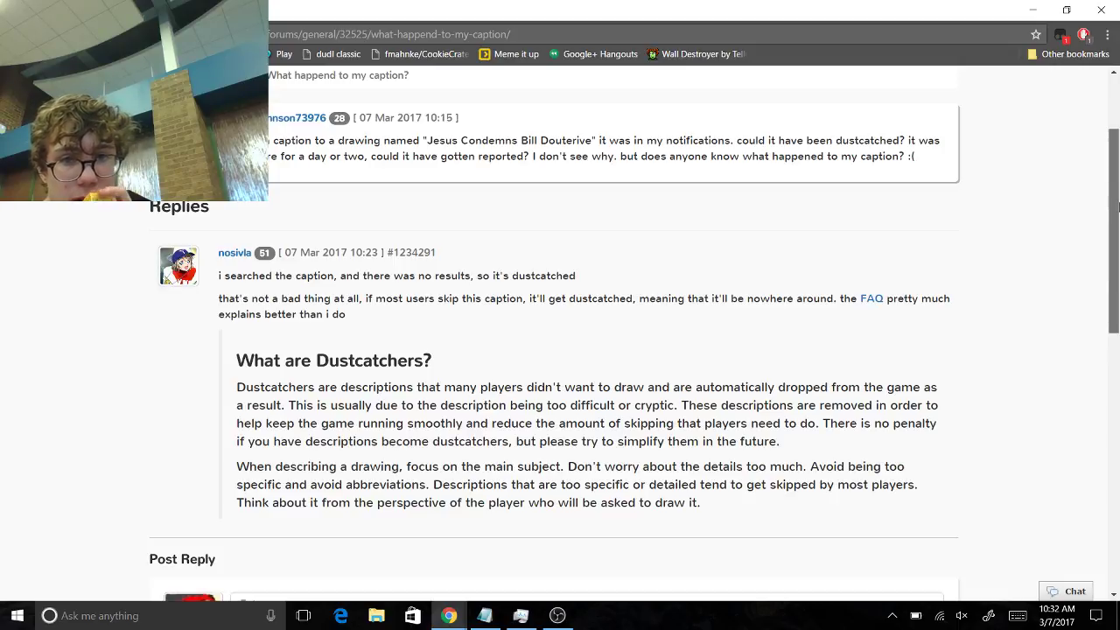
scroll(913, 170, up, 1)
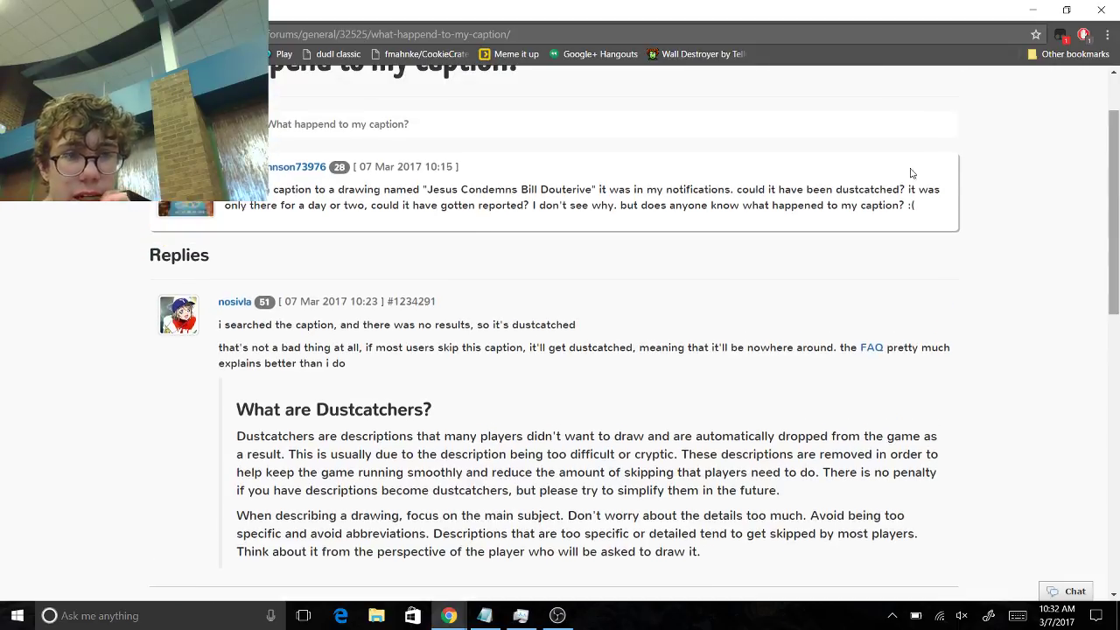
key(alt+Left)
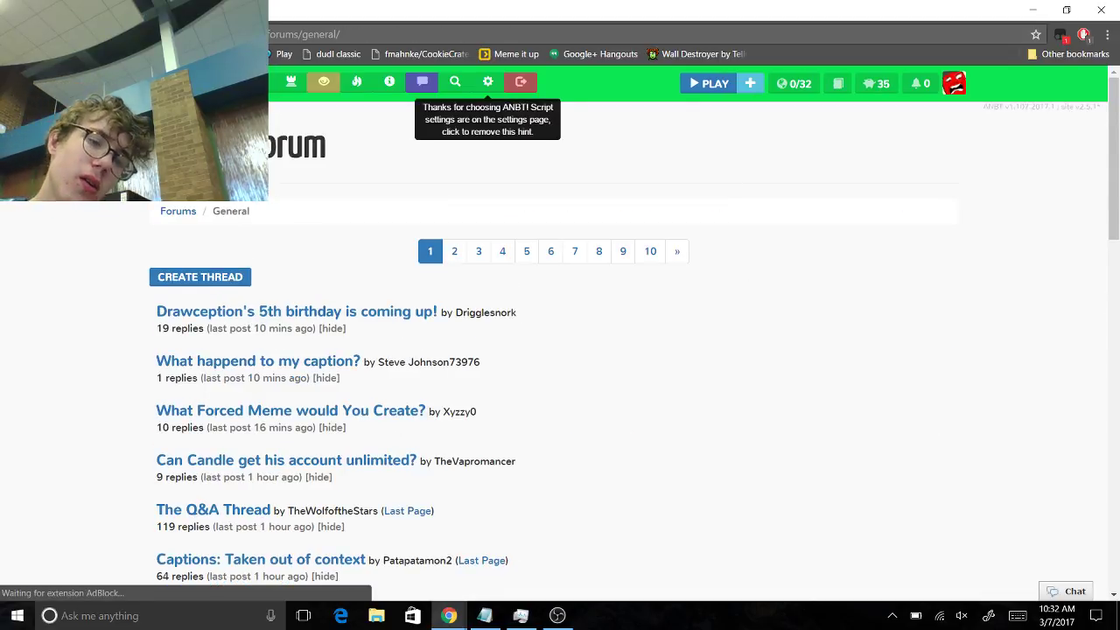
Go from the forum overview to the Off Topic forum and look through its first page of threads
click(178, 212)
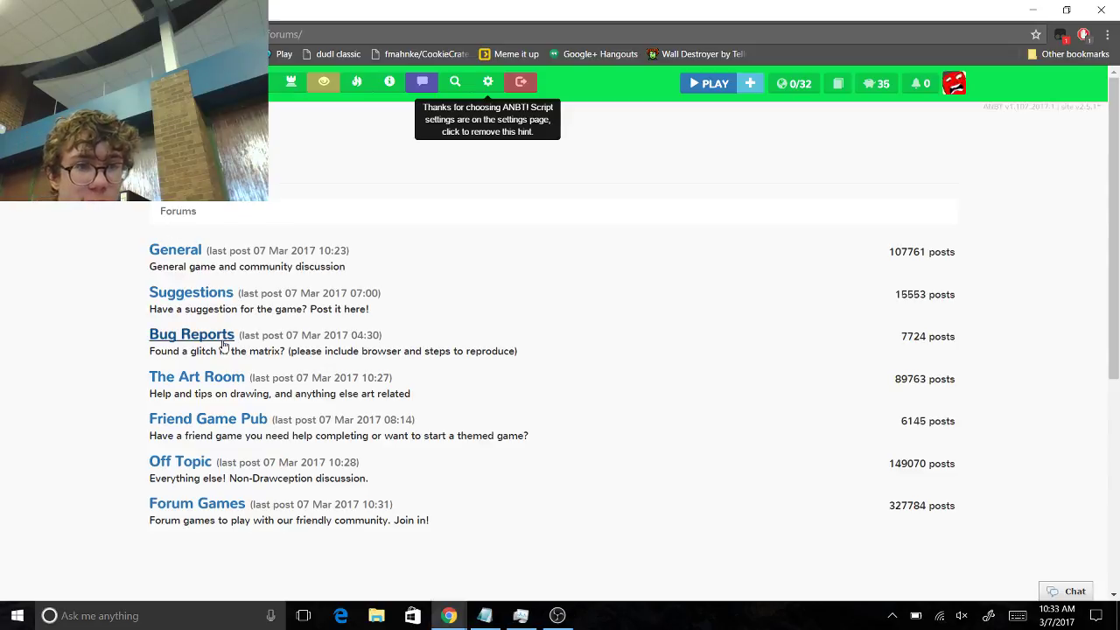
click(194, 467)
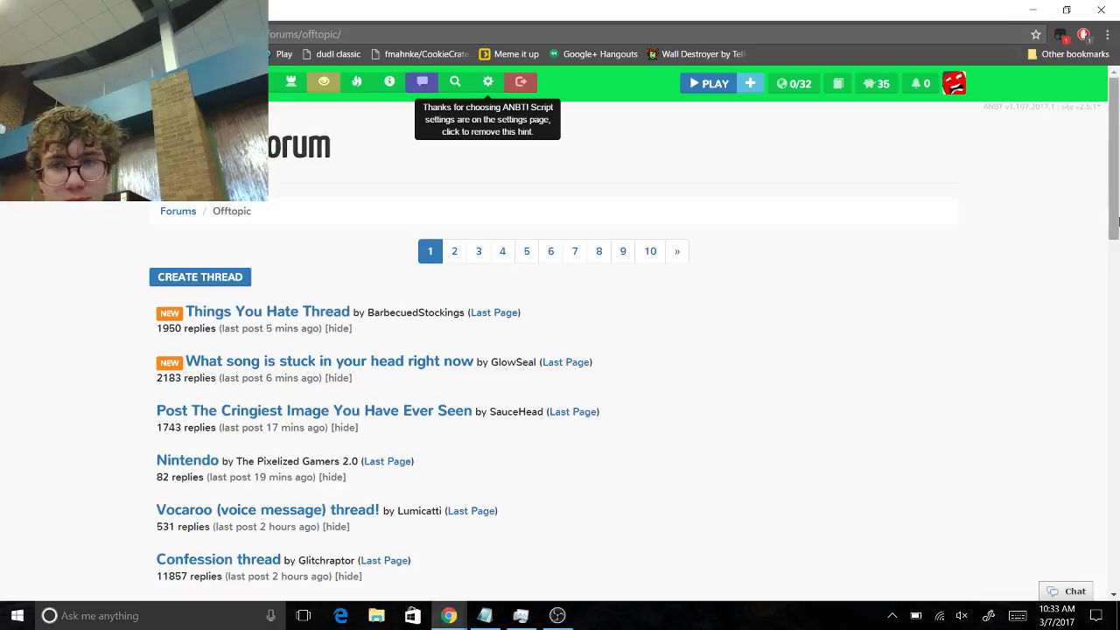
drag(1113, 226, 1117, 304)
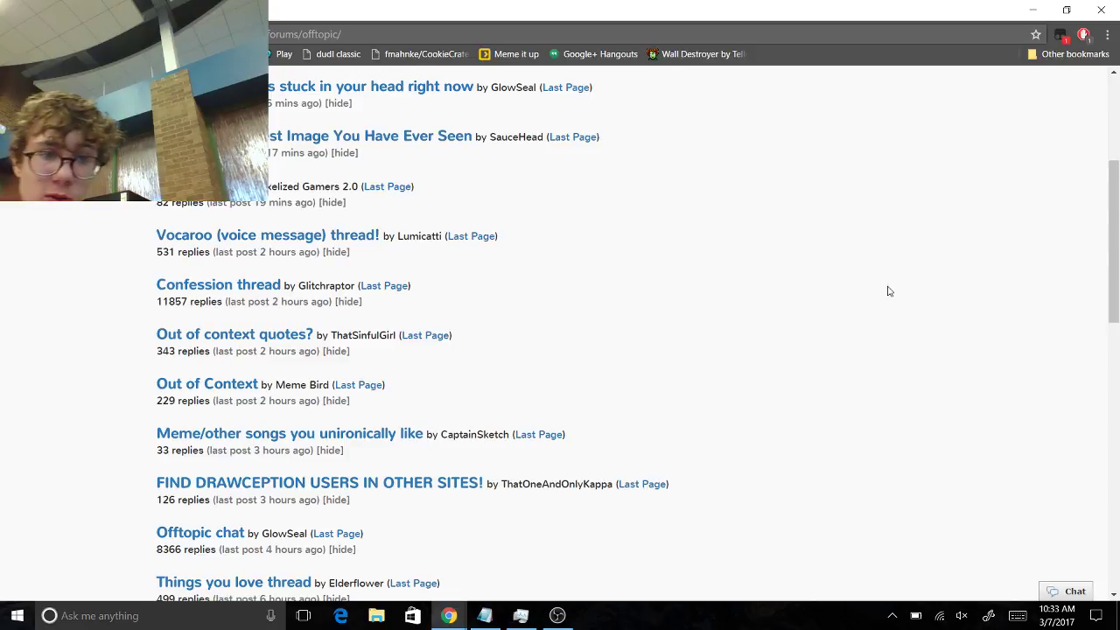
scroll(1119, 376, down, 3)
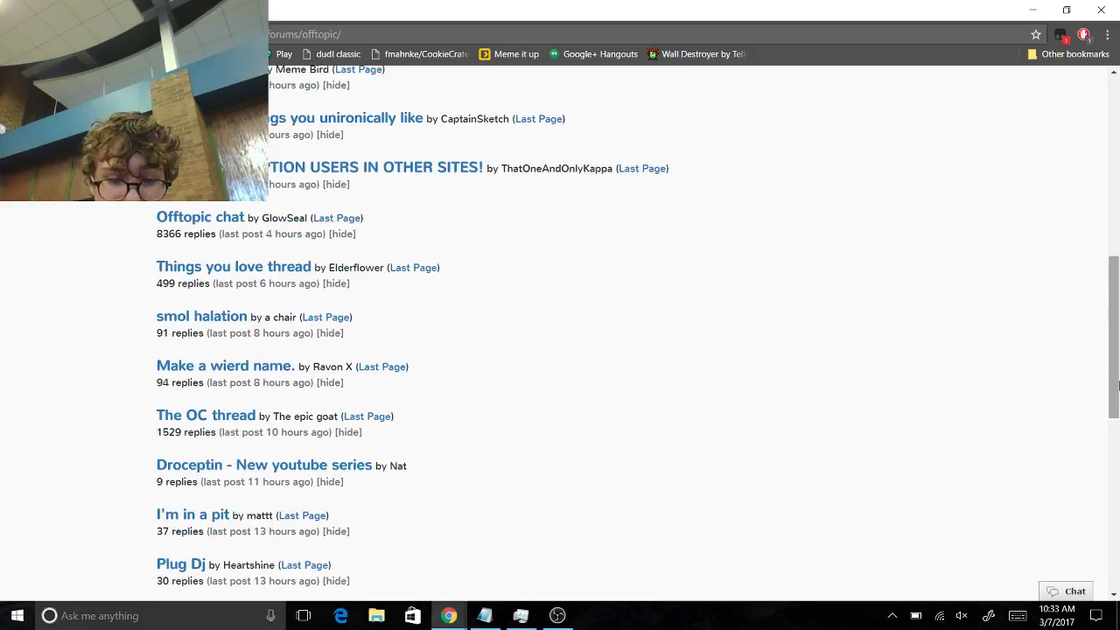
scroll(1027, 387, down, 1)
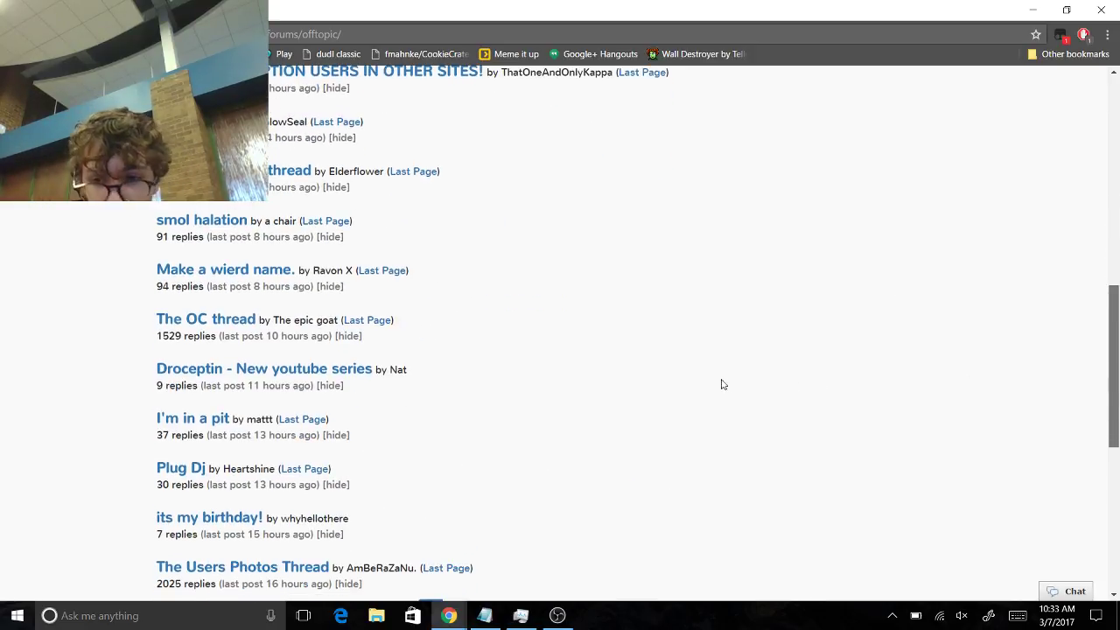
drag(1117, 430, 1118, 435)
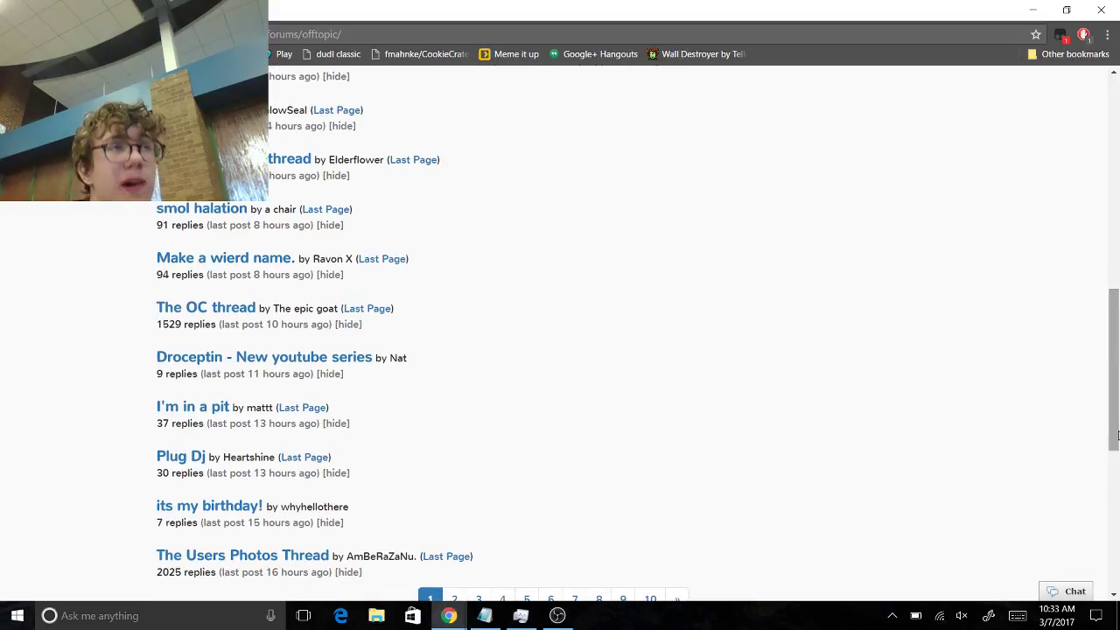
scroll(1118, 435, down, 4)
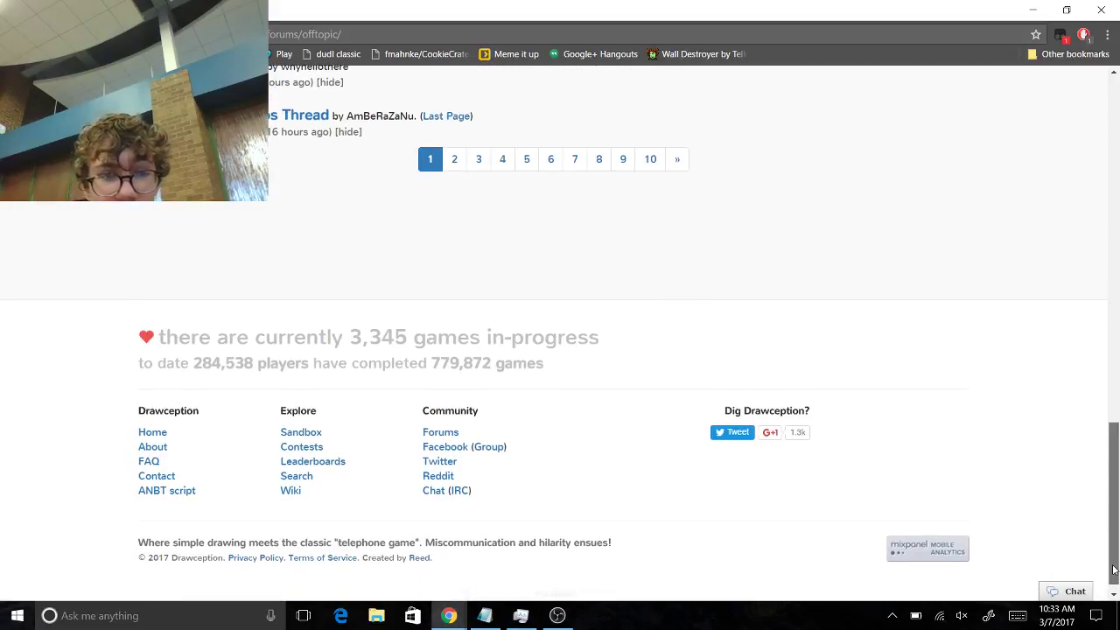
scroll(1028, 406, up, 1)
click(1034, 11)
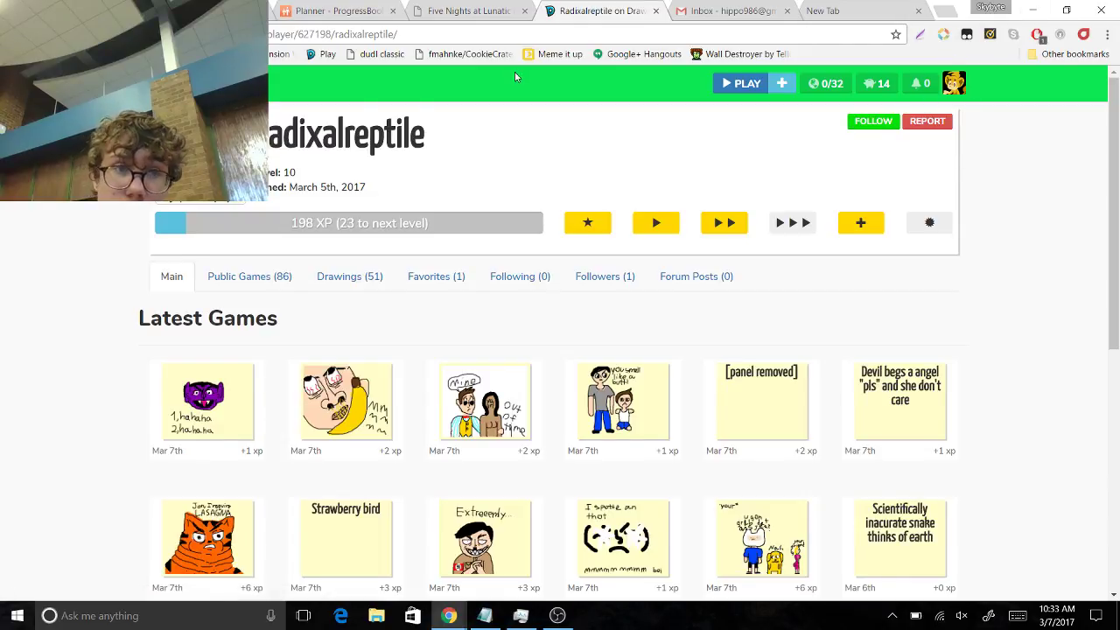
key(F5)
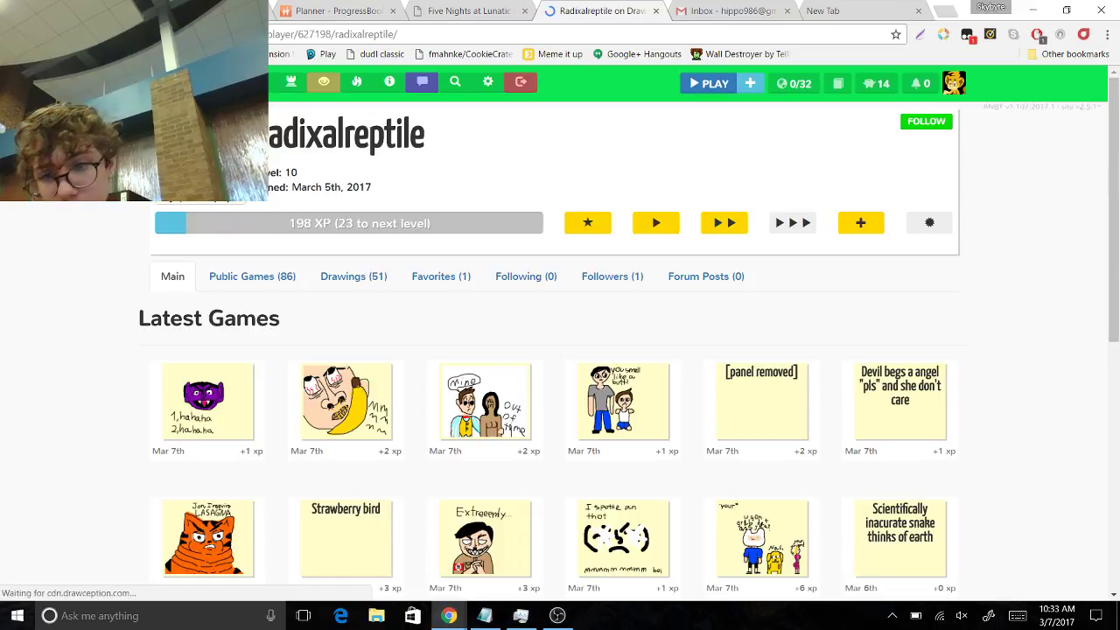
Launch the paint.net image editor and minimize its window to get back to the browser
click(154, 625)
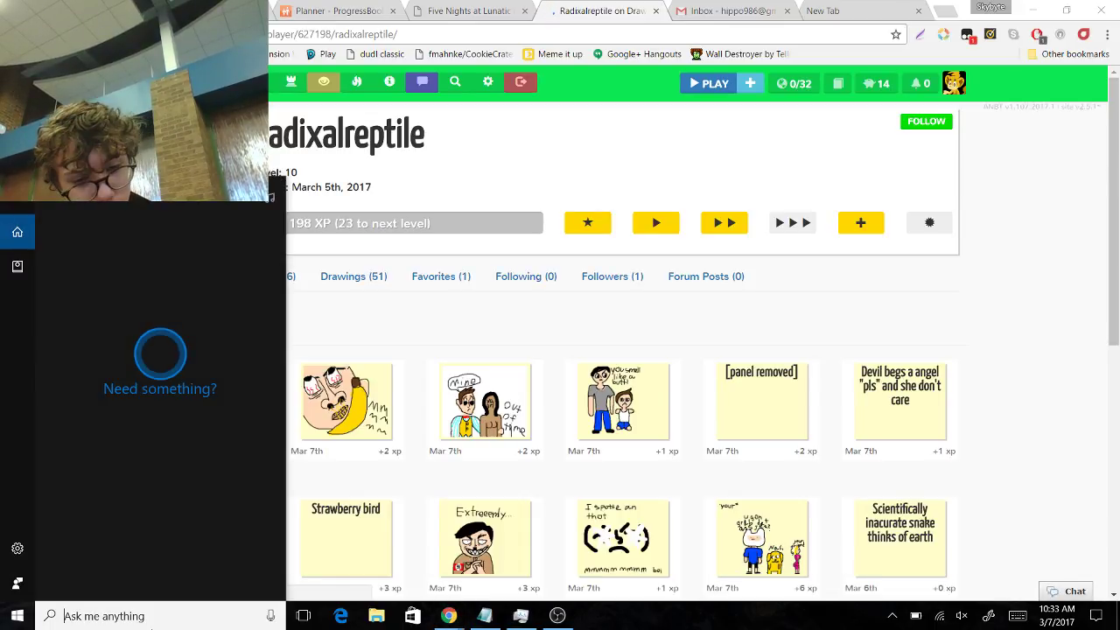
text(pai)
click(109, 304)
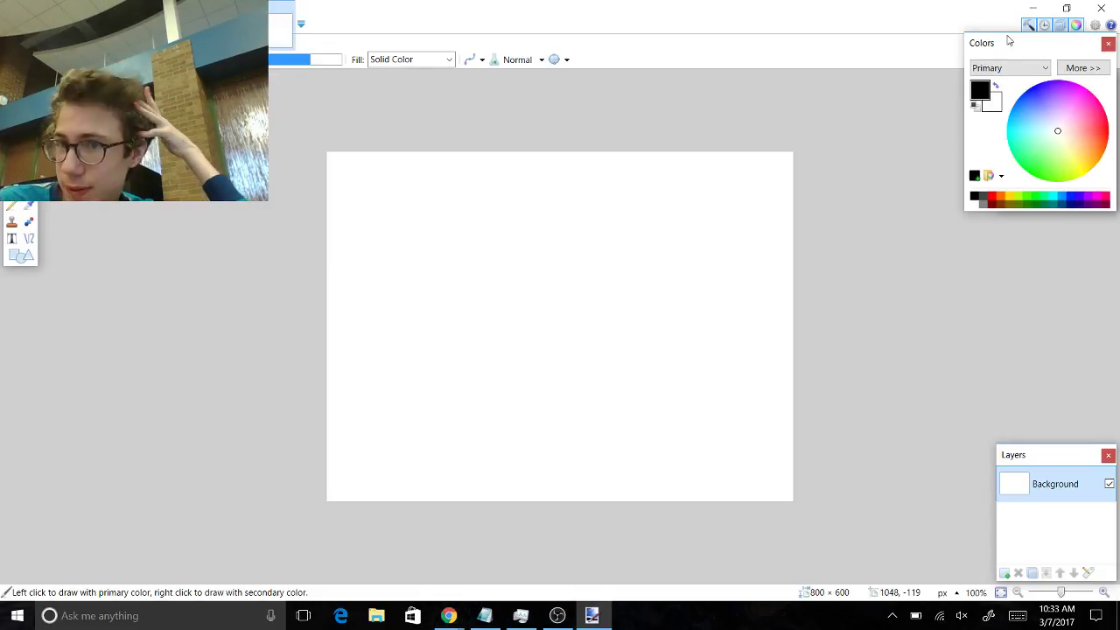
click(1033, 8)
In the second browser window, search Google Images for "sinful food" and preview the ice-cream-topped chocolate dessert picture
click(871, 11)
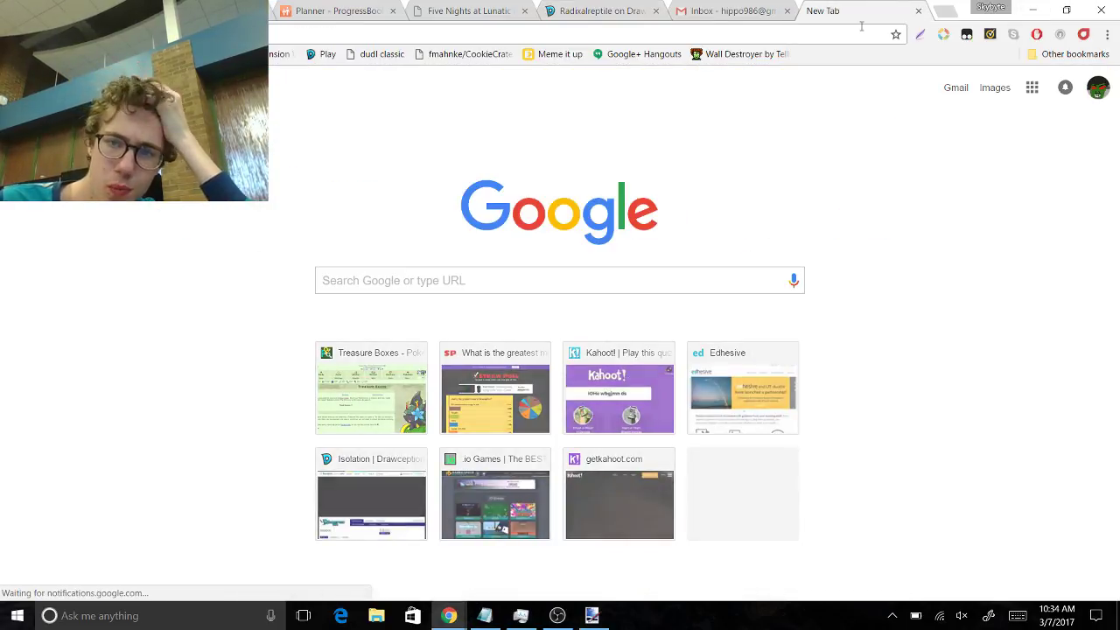
mouse_move(468, 600)
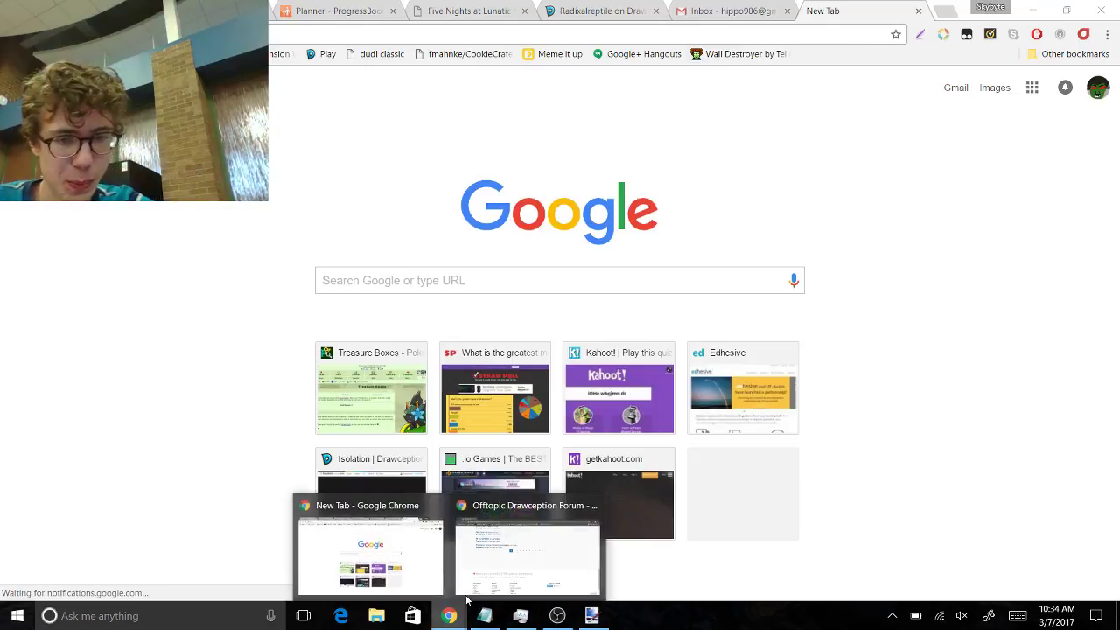
click(480, 569)
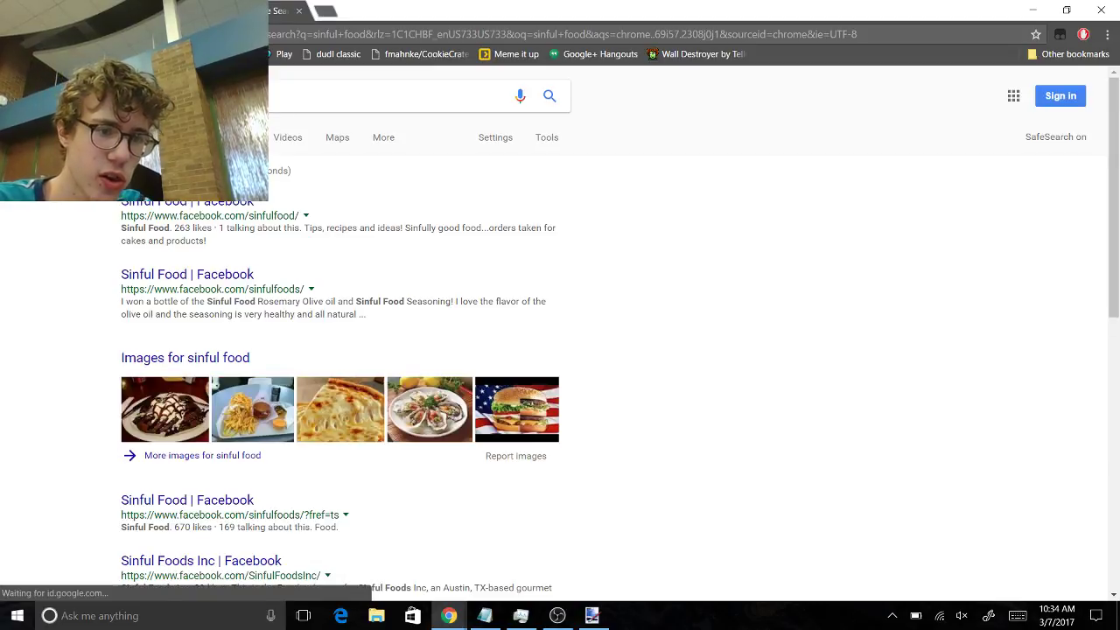
click(229, 137)
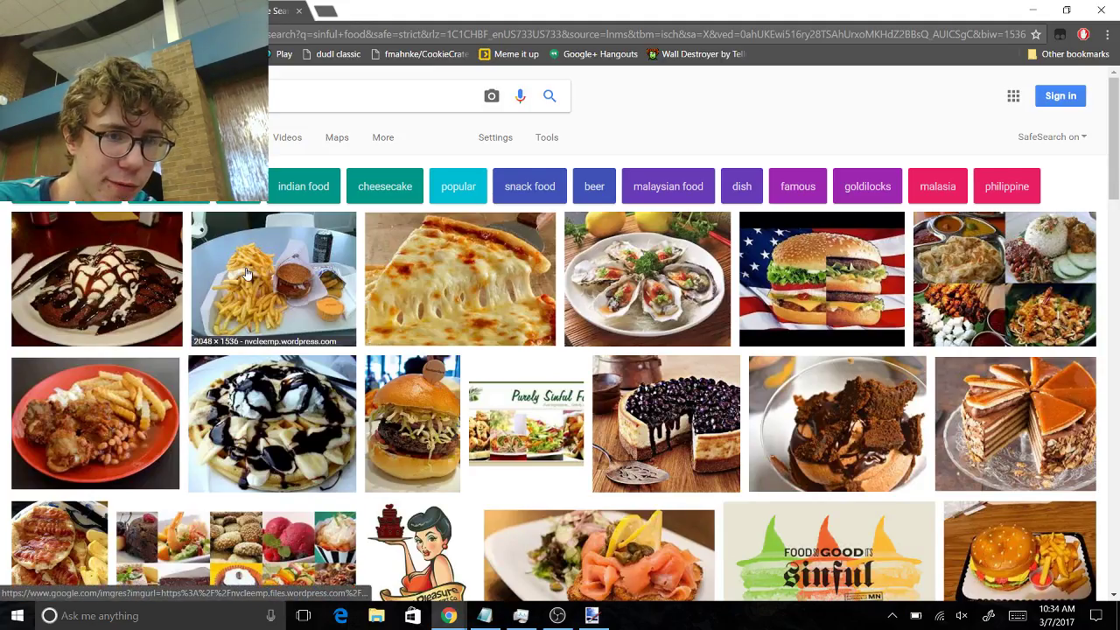
click(175, 278)
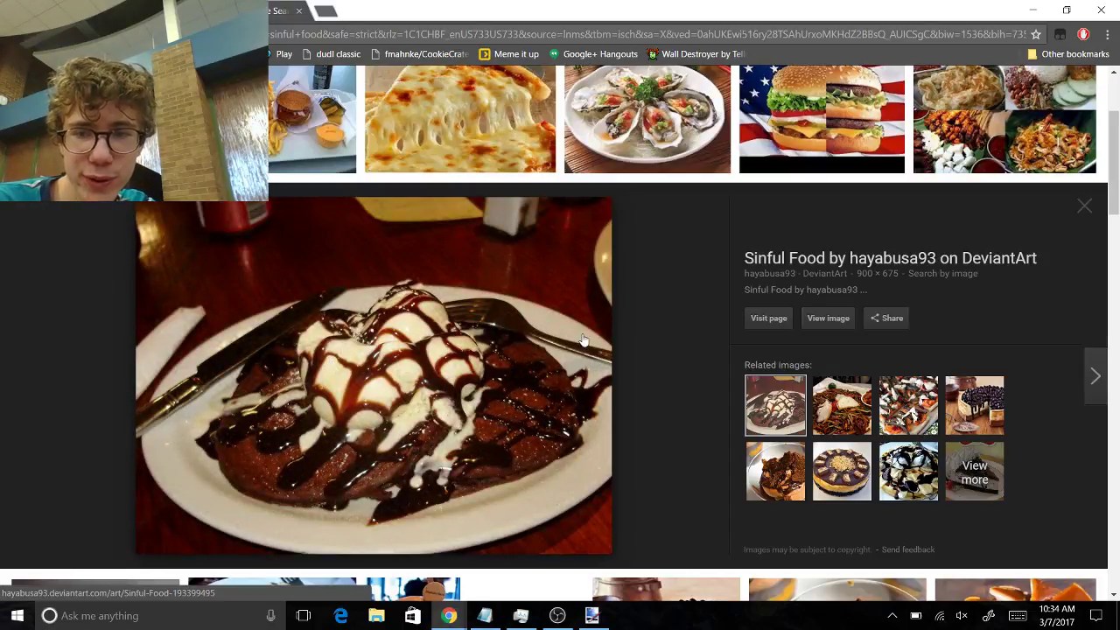
Preview the related image of the noodle dish from openimages.oldjpg.com and copy it to the clipboard
click(827, 417)
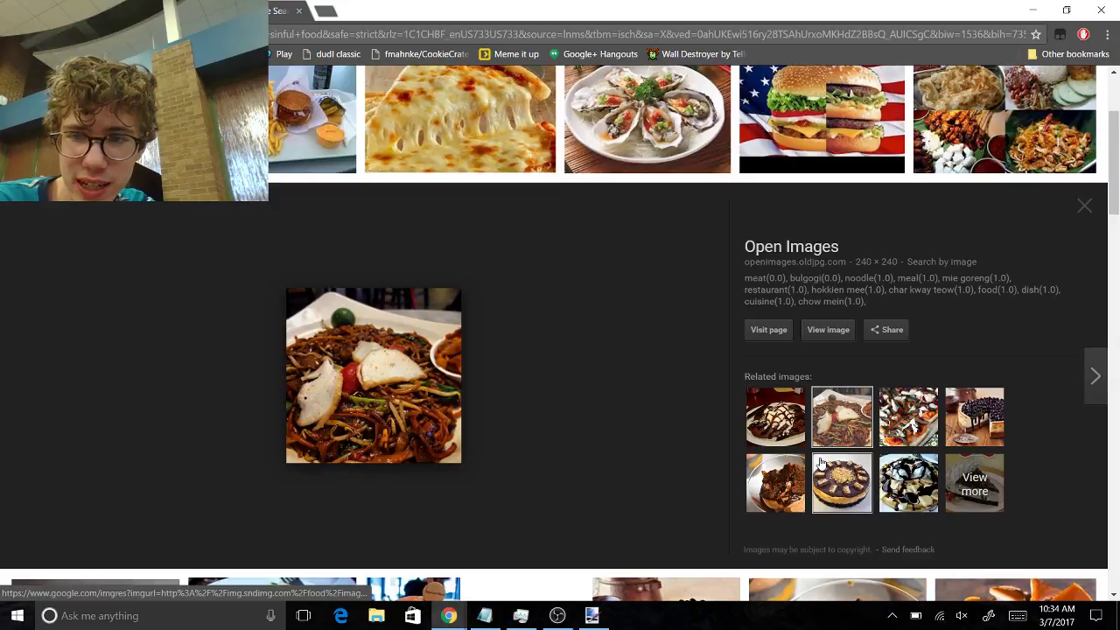
right_click(339, 363)
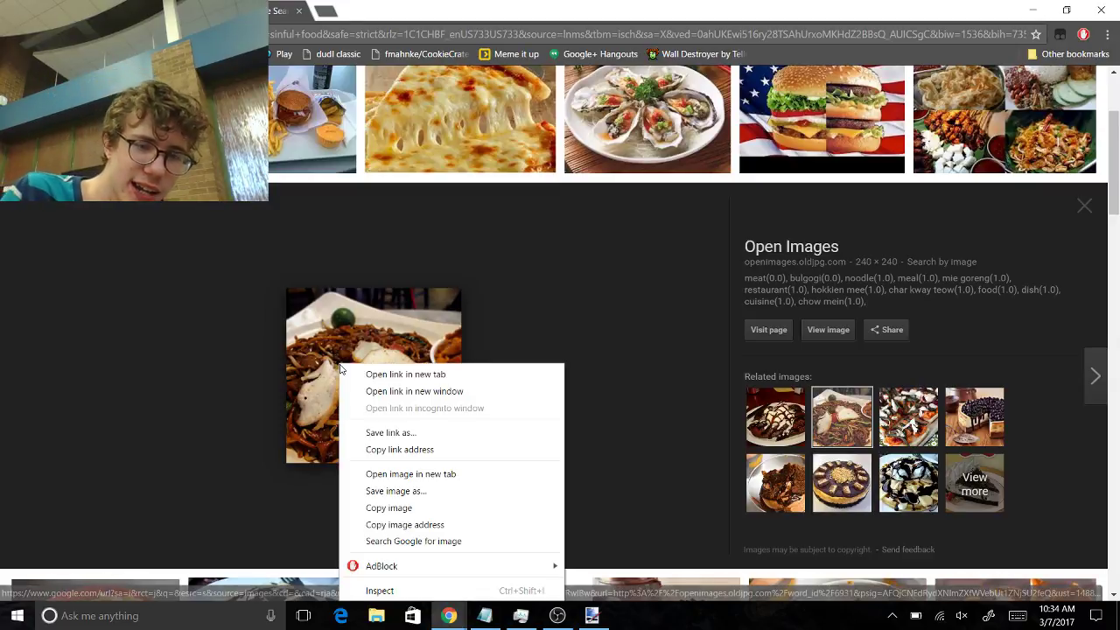
click(383, 508)
Switch to paint.net, paste the noodle picture and stretch it to about 850 × 625 px so it covers the whole canvas
click(593, 615)
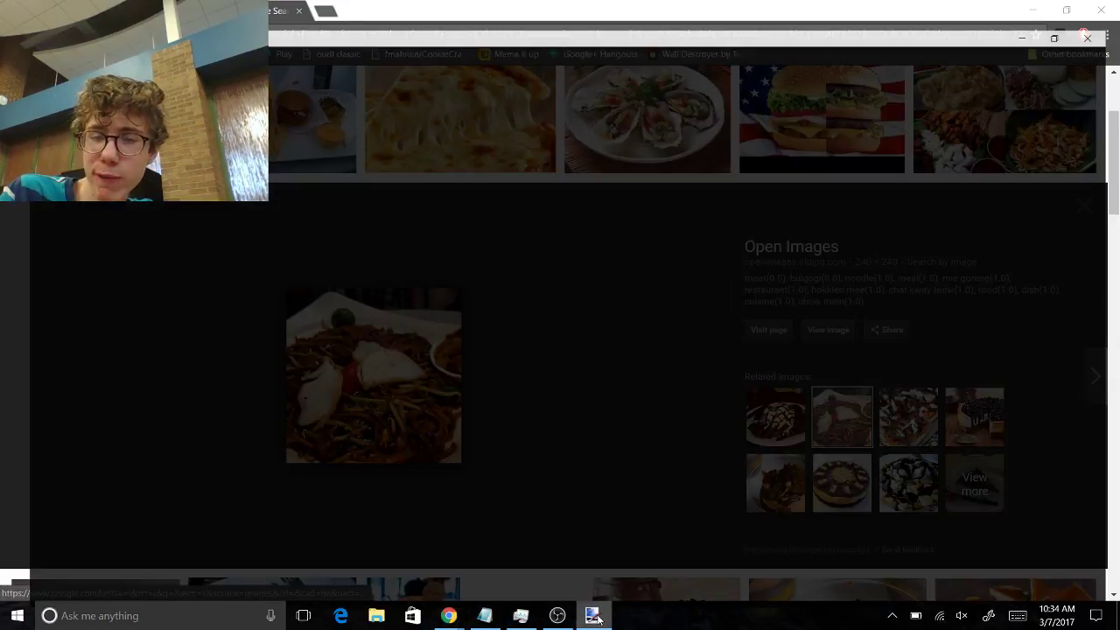
key(ctrl+v)
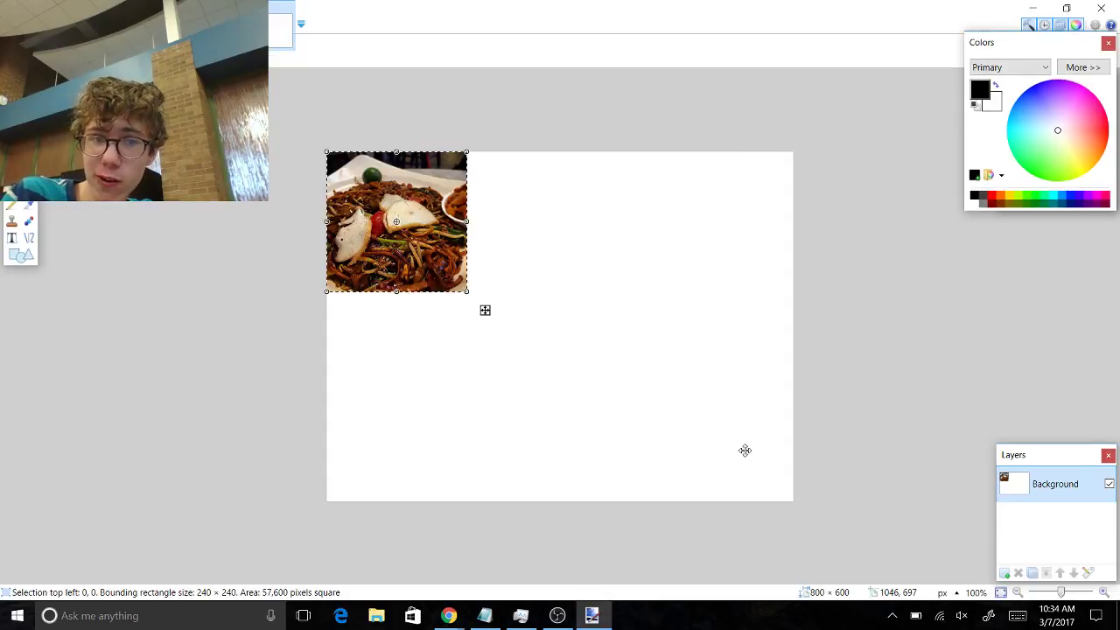
drag(469, 291, 486, 289)
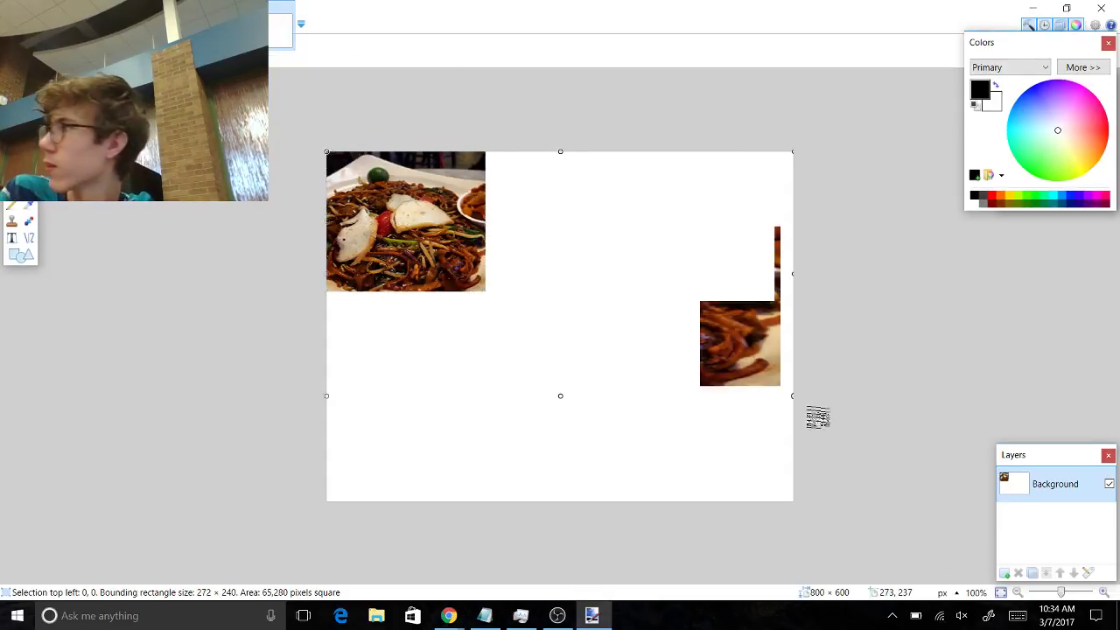
drag(817, 418, 846, 531)
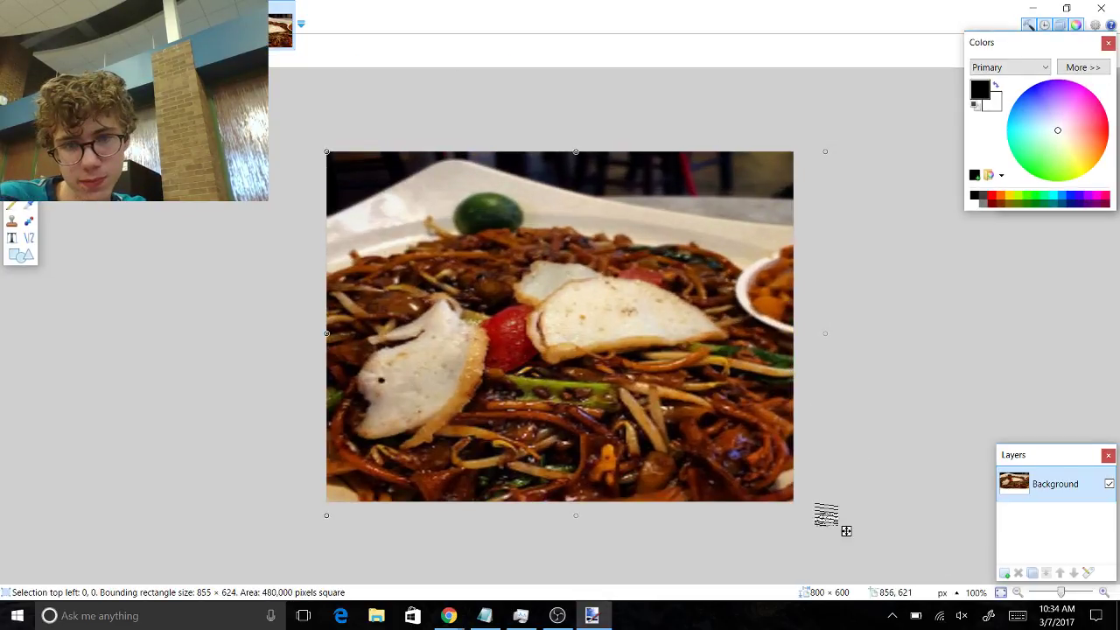
click(1033, 8)
scroll(560, 263, up, 2)
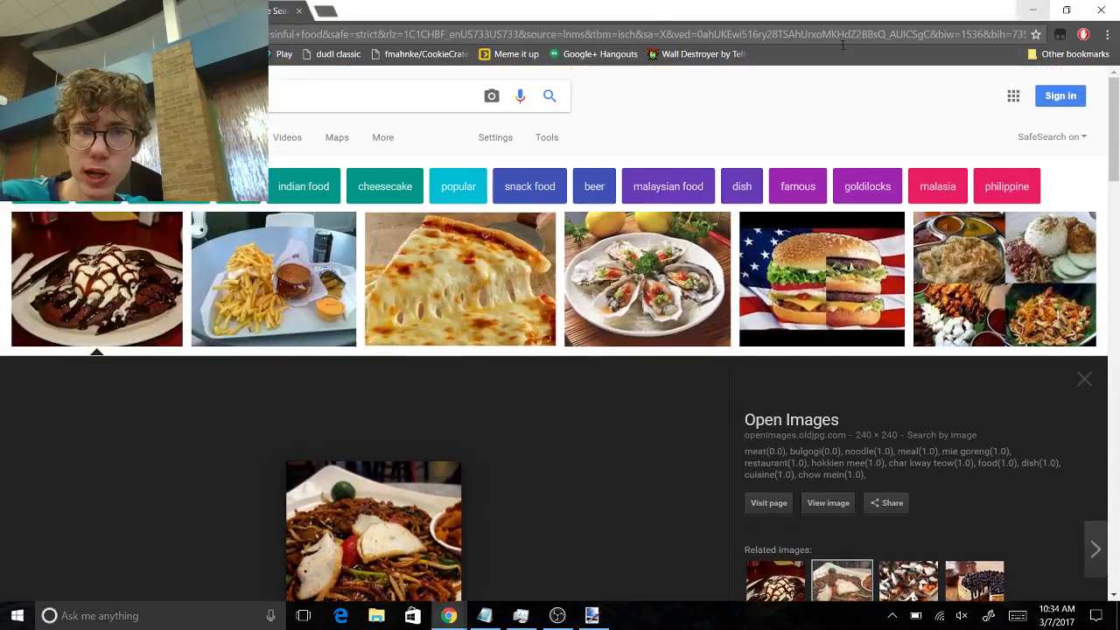
click(300, 11)
key(ctrl+t)
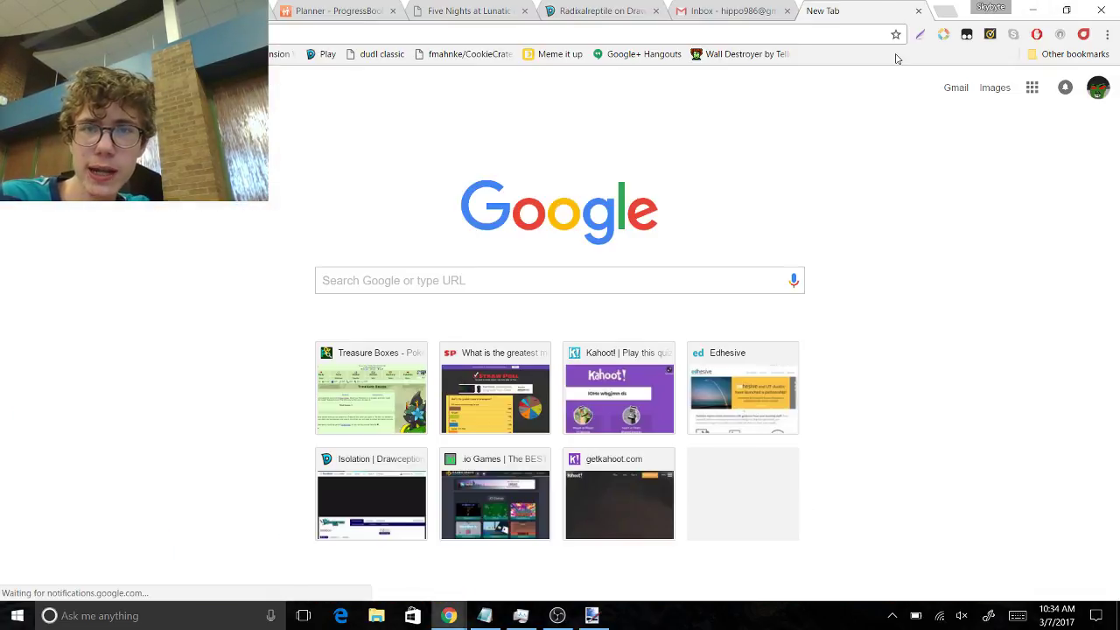
click(613, 7)
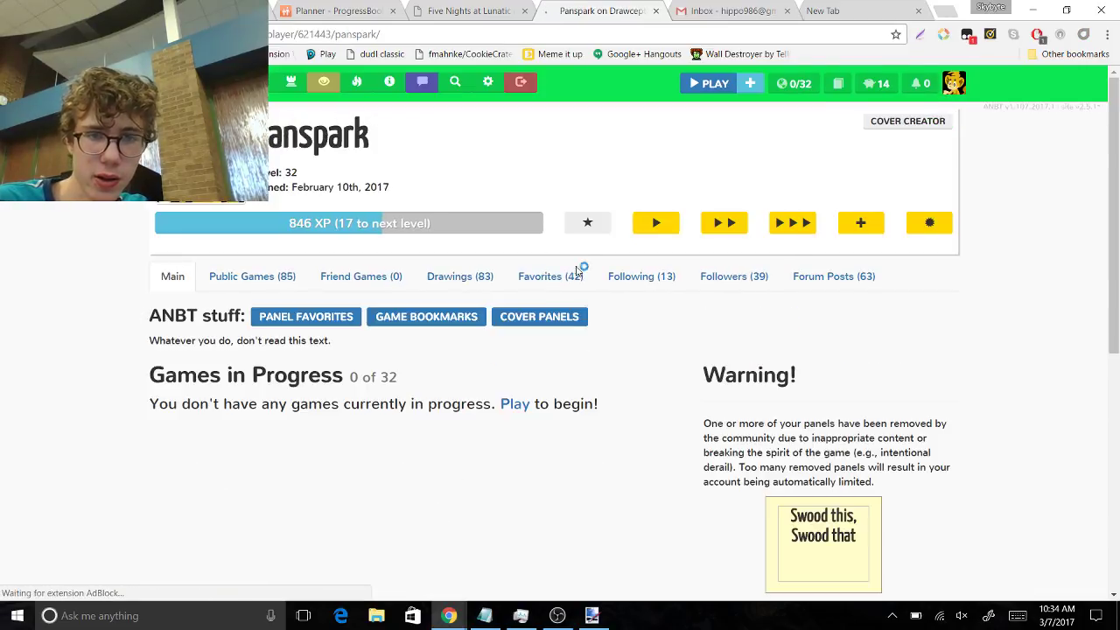
click(656, 277)
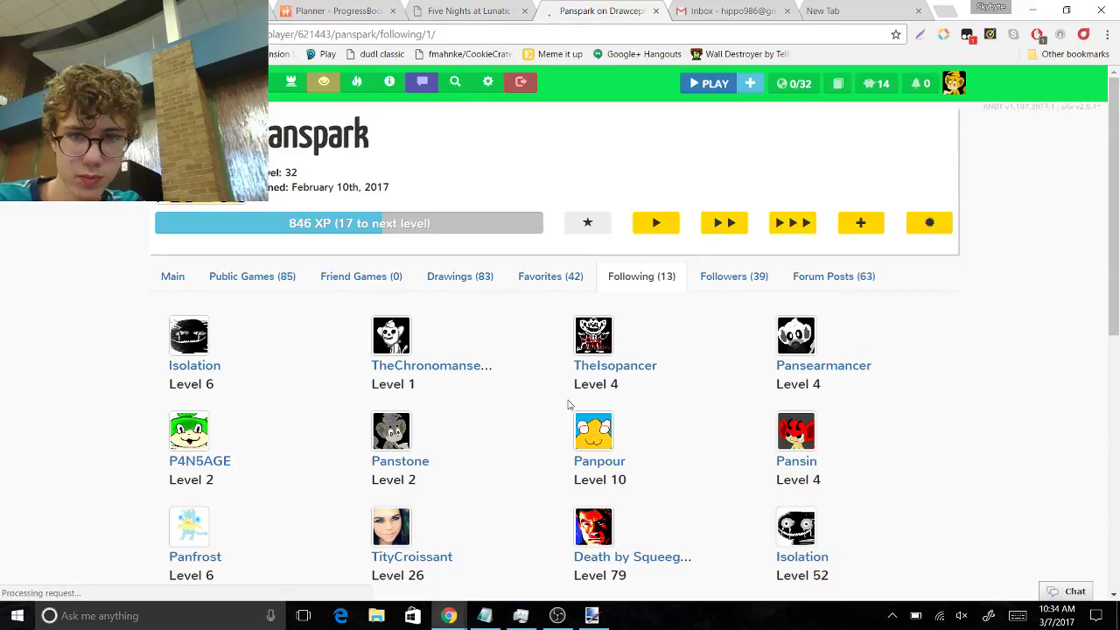
click(796, 462)
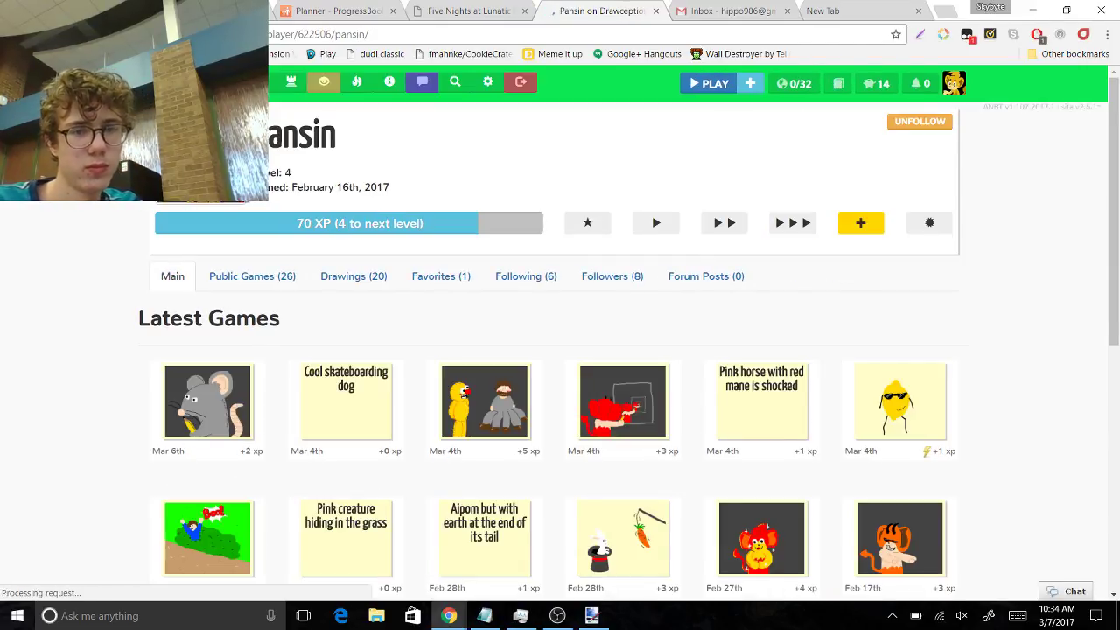
right_click(202, 171)
click(254, 237)
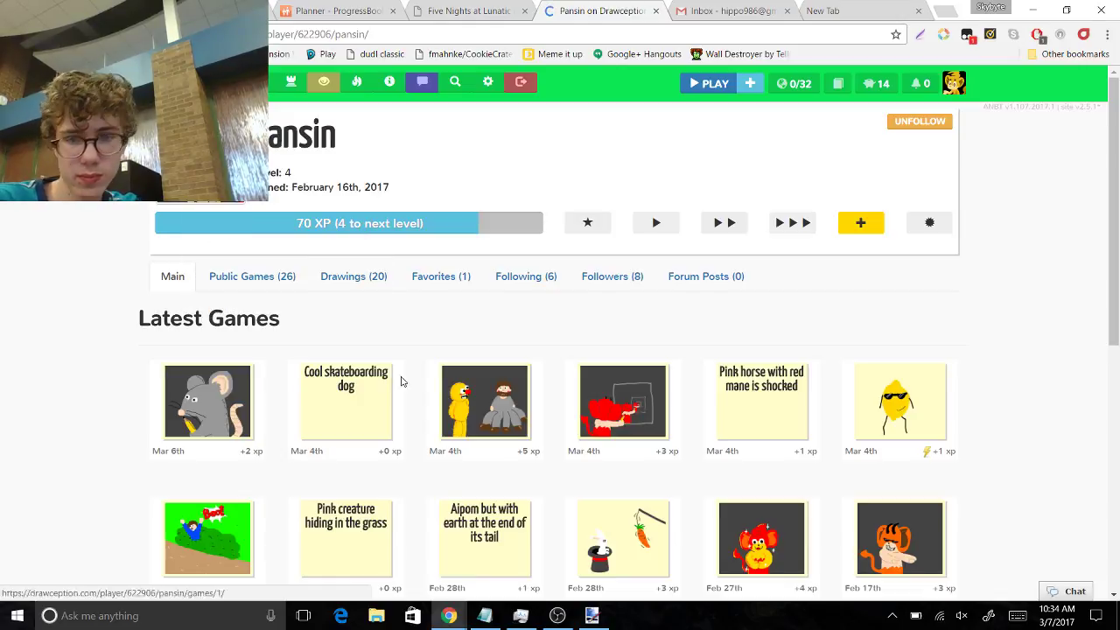
In paint.net, paste the avatar on a new layer, shrink it to about 156 × 155 px and place it over the upper middle of the food
click(591, 615)
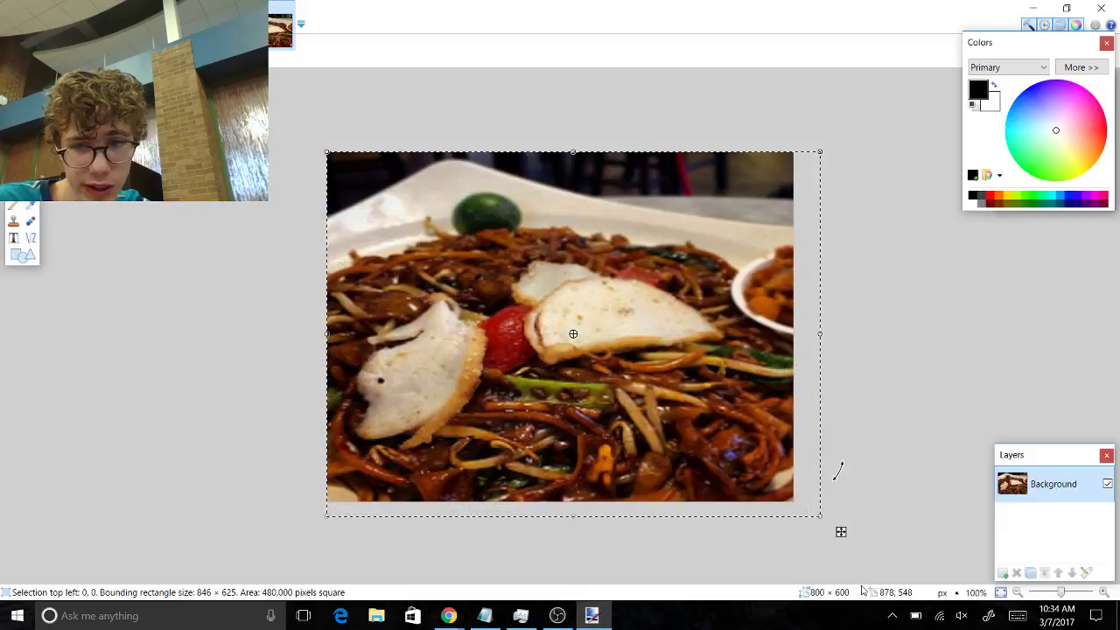
click(1004, 572)
key(ctrl+v)
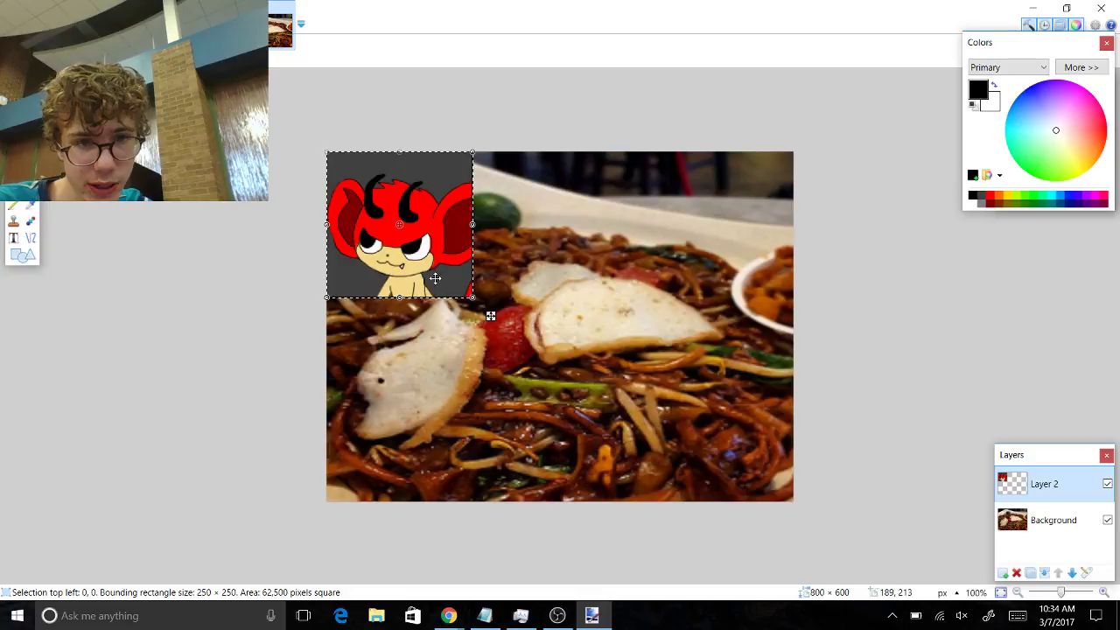
drag(435, 279, 625, 320)
drag(516, 193, 573, 253)
drag(616, 312, 605, 303)
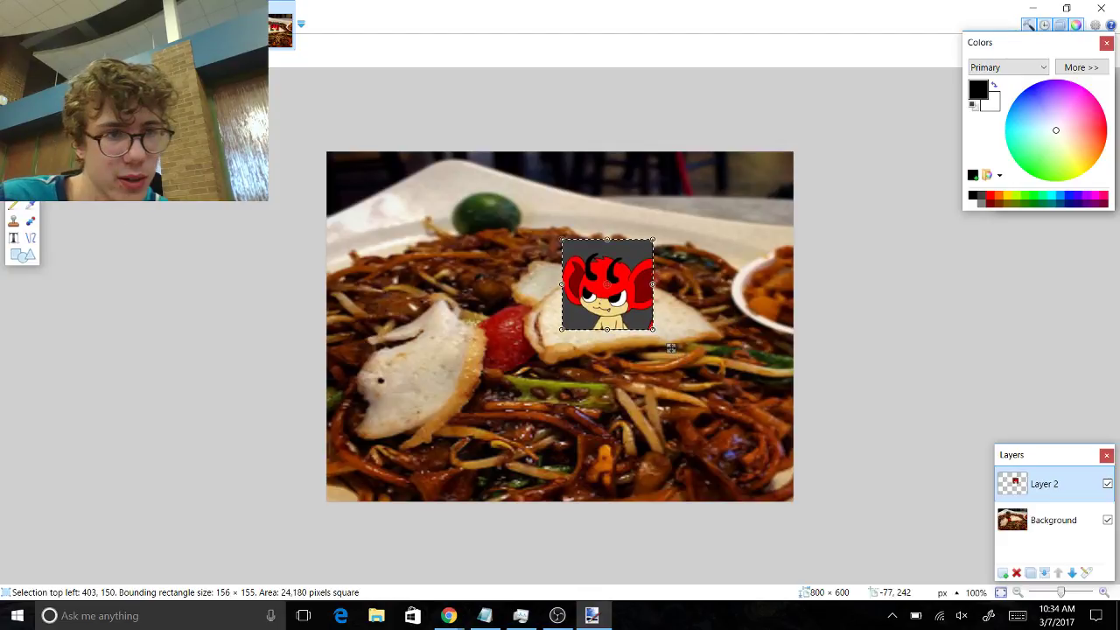
With the Magic Wand at 0% tolerance, select the avatar's lower-left grey background and pick a transparent pixel as the primary color for filling it
key(s)
click(580, 323)
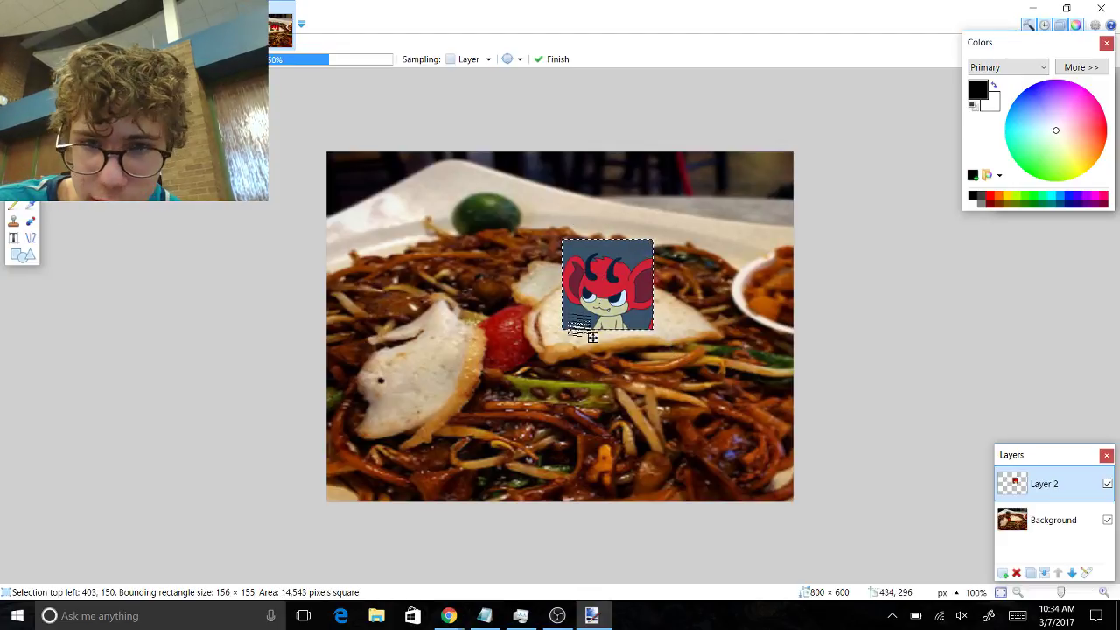
click(290, 60)
drag(288, 59, 262, 59)
key(k)
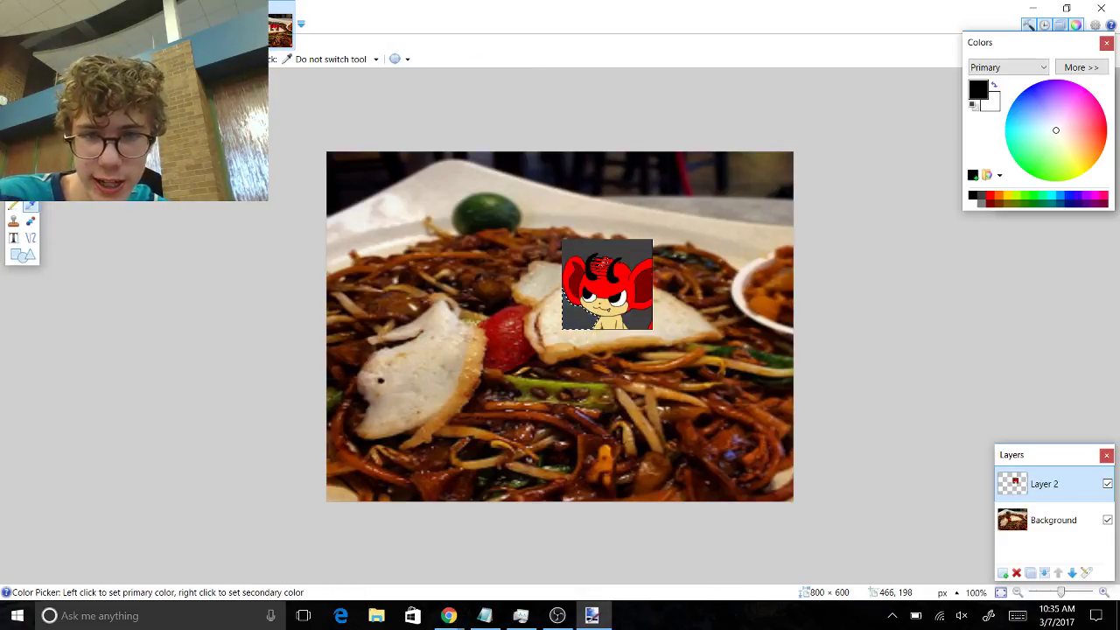
click(735, 327)
Use the Magic Wand to remove the grey background above the avatar's head and at its lower right
key(s)
key(s)
key(s)
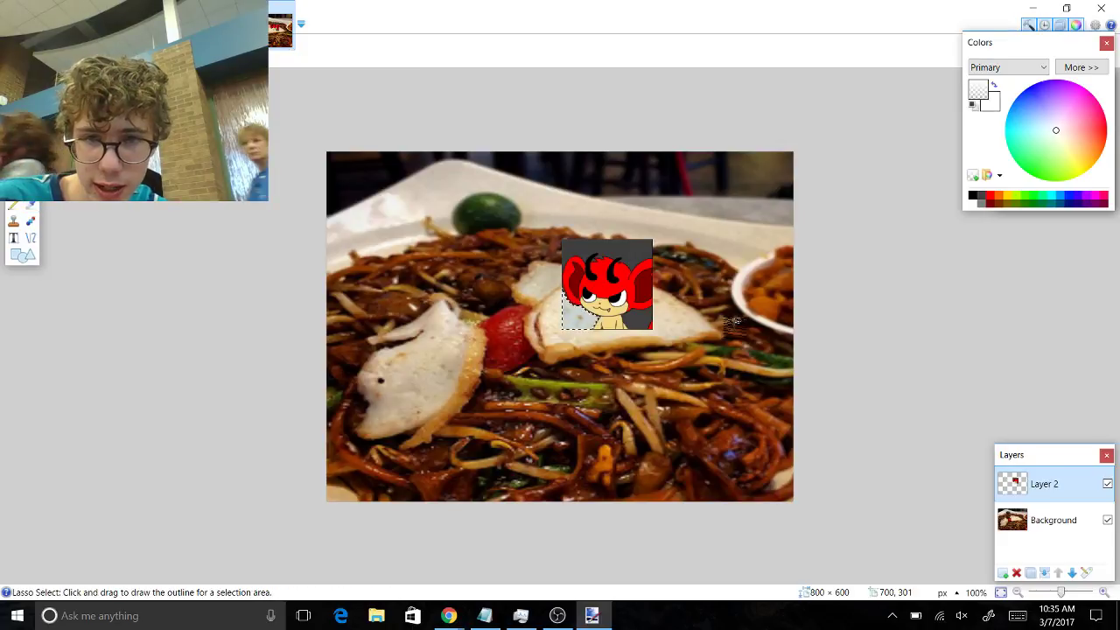
key(s)
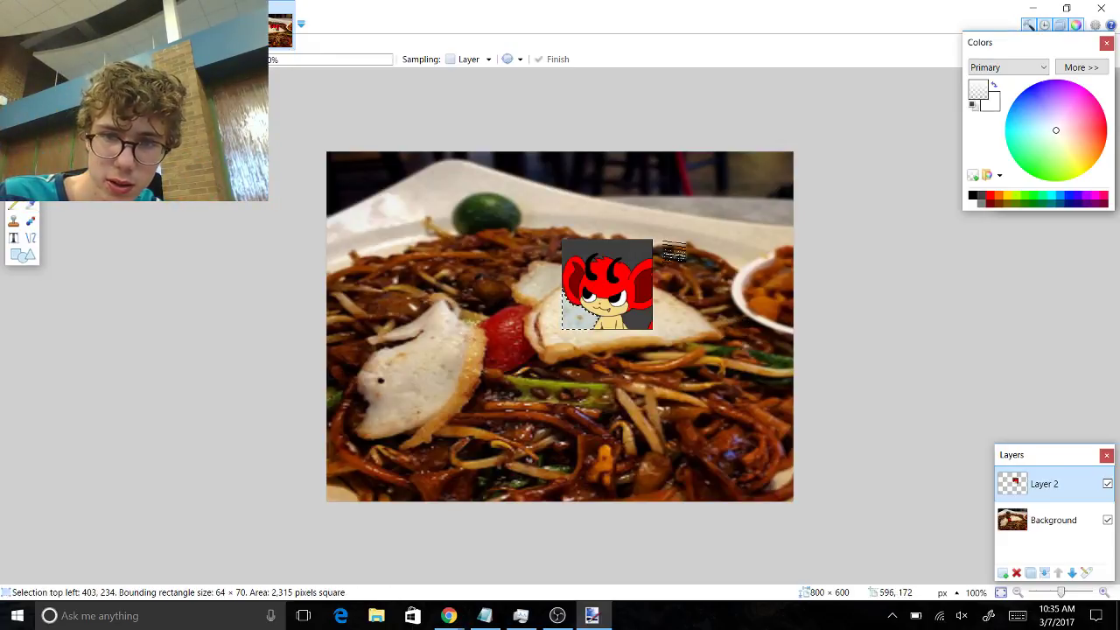
click(628, 256)
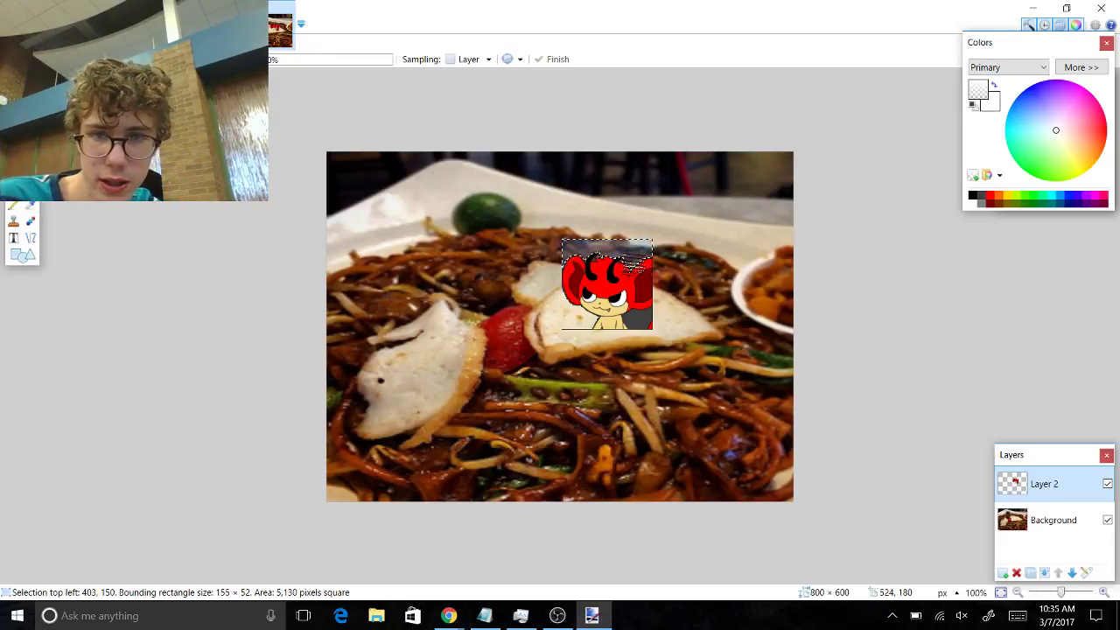
click(638, 321)
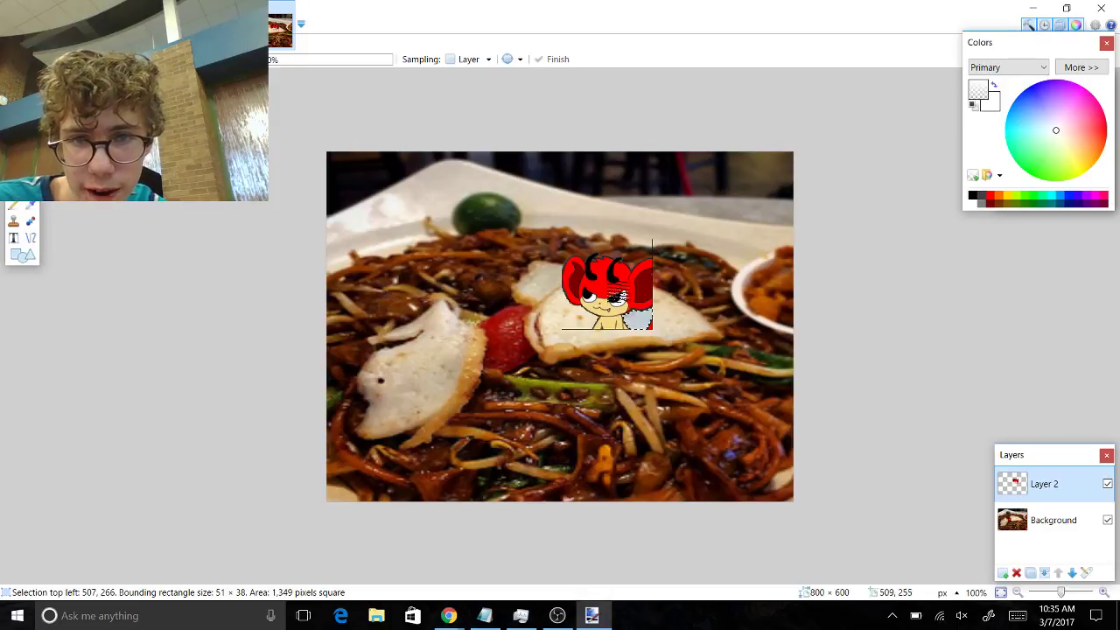
Try to select the stray pixels at the avatar's left horn with the Magic Wand
click(594, 261)
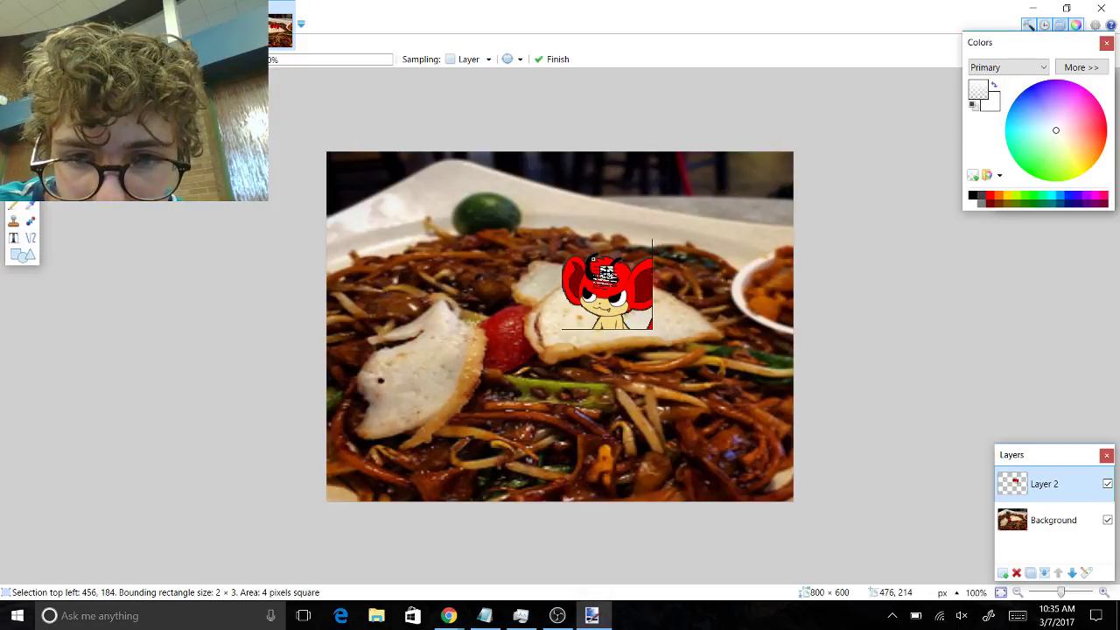
click(595, 261)
click(592, 259)
click(595, 260)
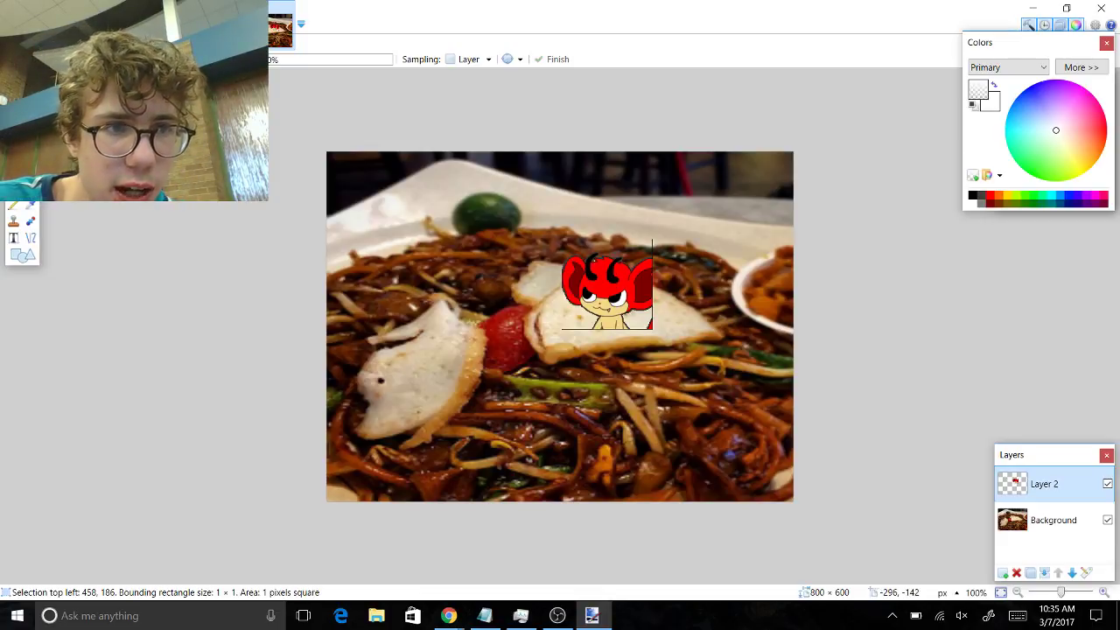
Erase the leftover black border lines to the right of and below the avatar using the Eraser at maximum hardness
key(z)
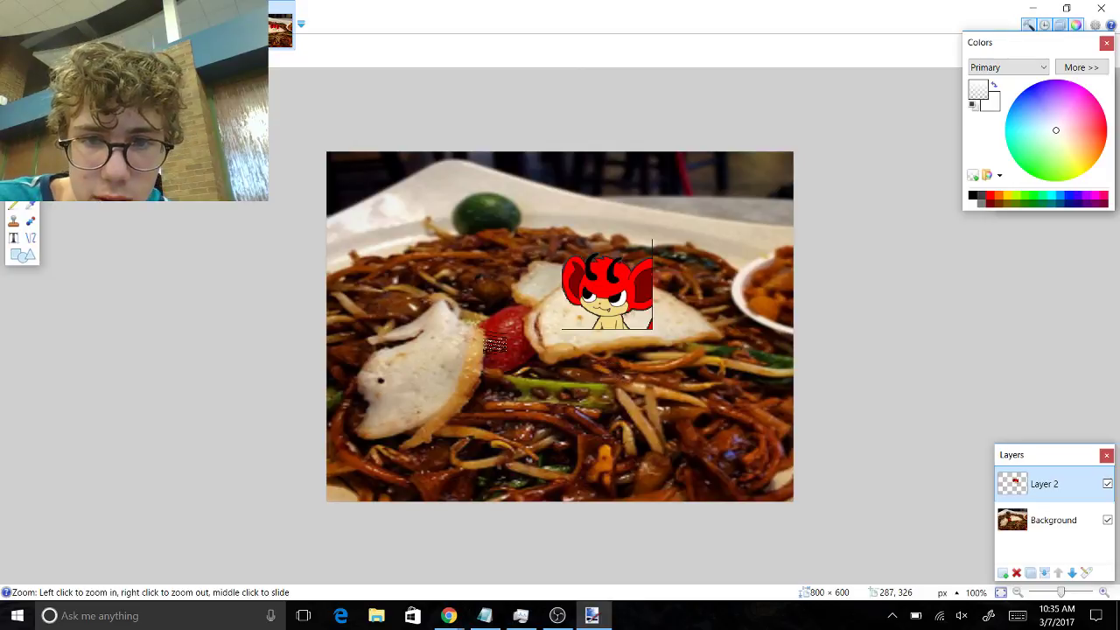
drag(496, 346, 691, 198)
key(e)
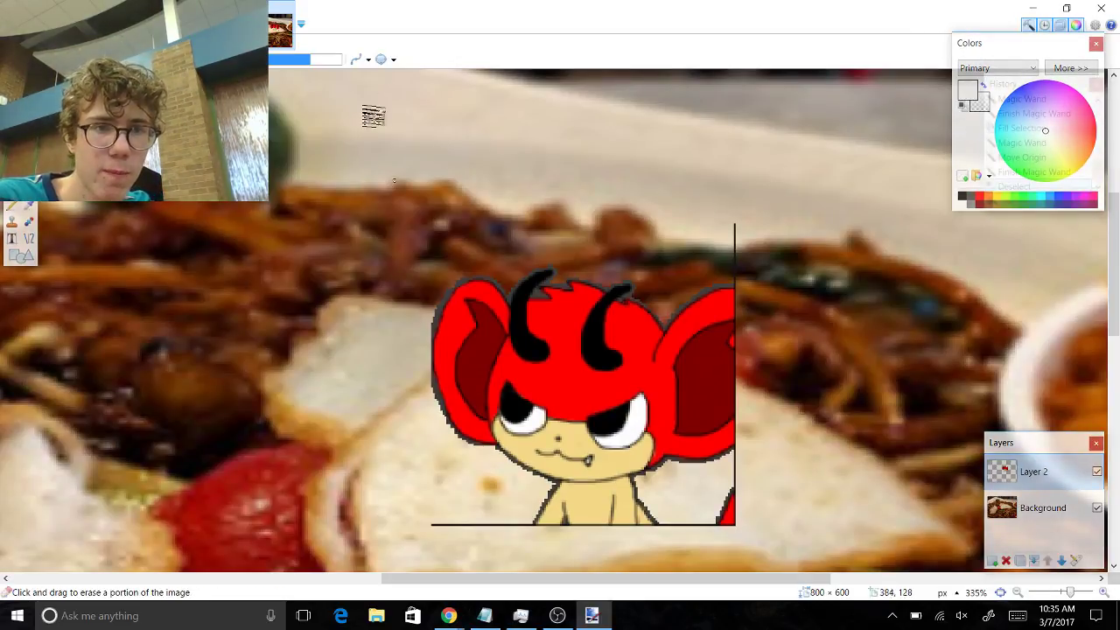
drag(326, 59, 358, 62)
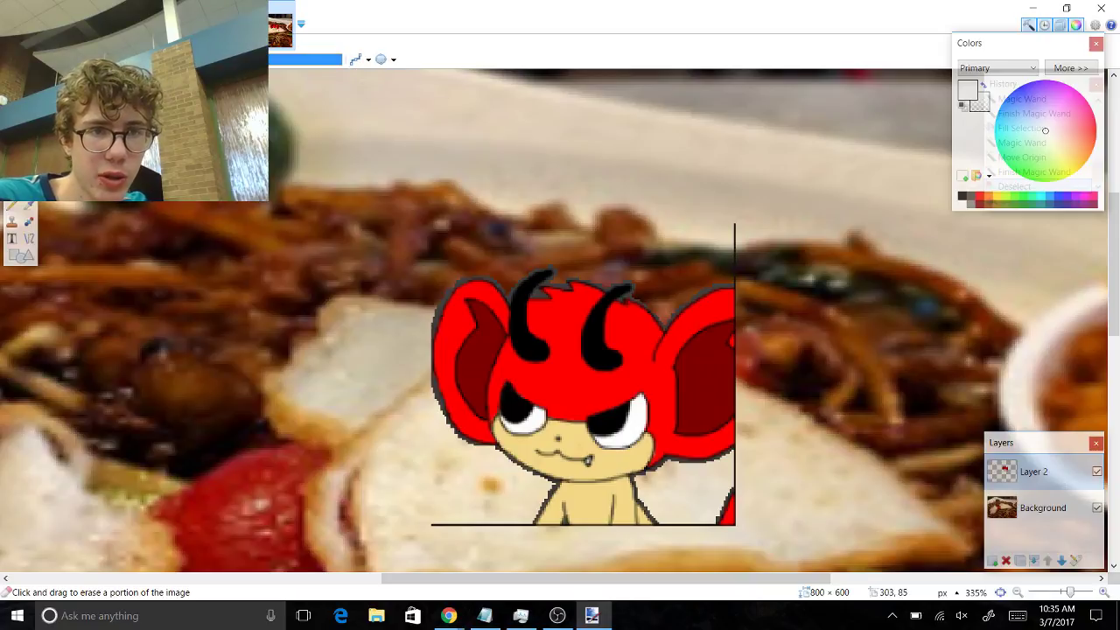
mouse_move(775, 220)
mouse_down()
mouse_move(703, 235)
mouse_move(763, 263)
mouse_move(734, 269)
mouse_move(747, 350)
mouse_move(743, 486)
mouse_move(738, 464)
mouse_move(672, 526)
mouse_move(698, 528)
mouse_move(425, 530)
mouse_move(473, 529)
mouse_up()
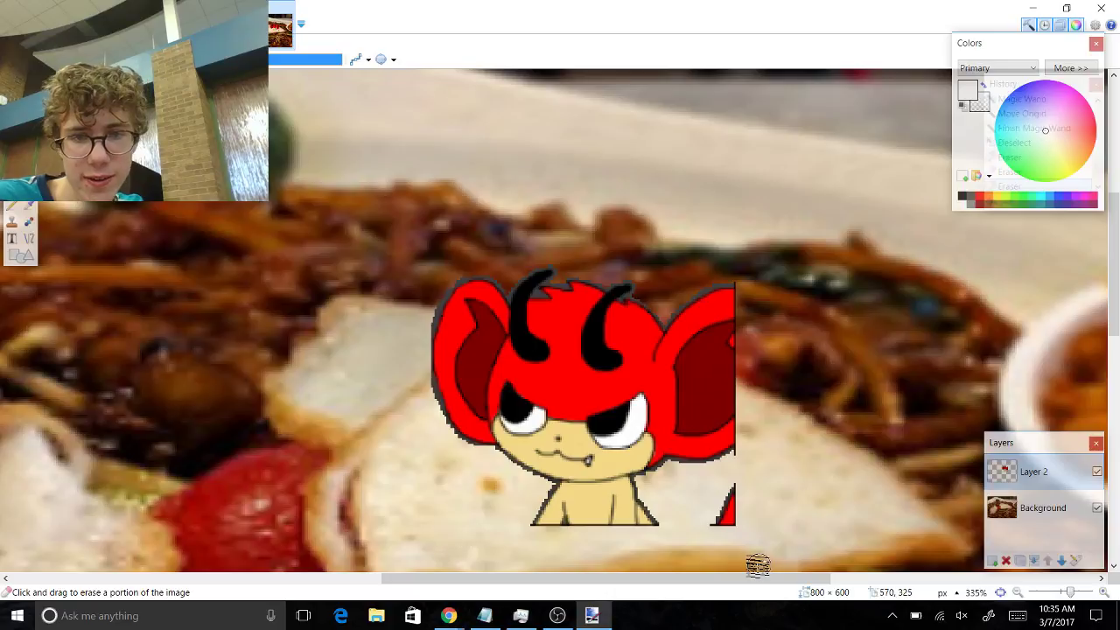
drag(1069, 592, 1064, 594)
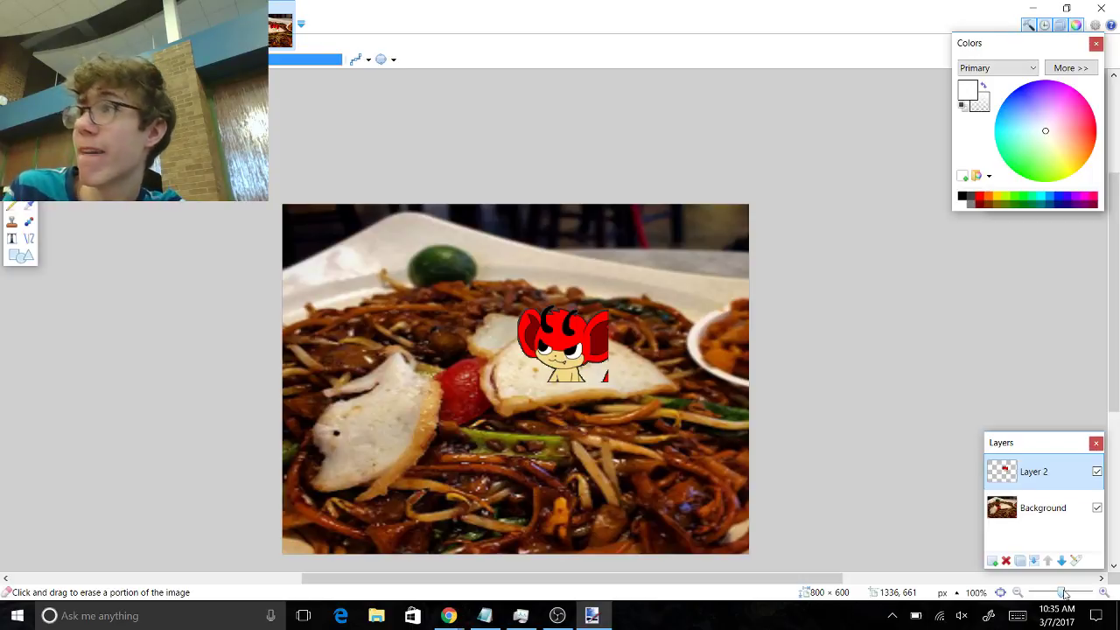
click(1033, 8)
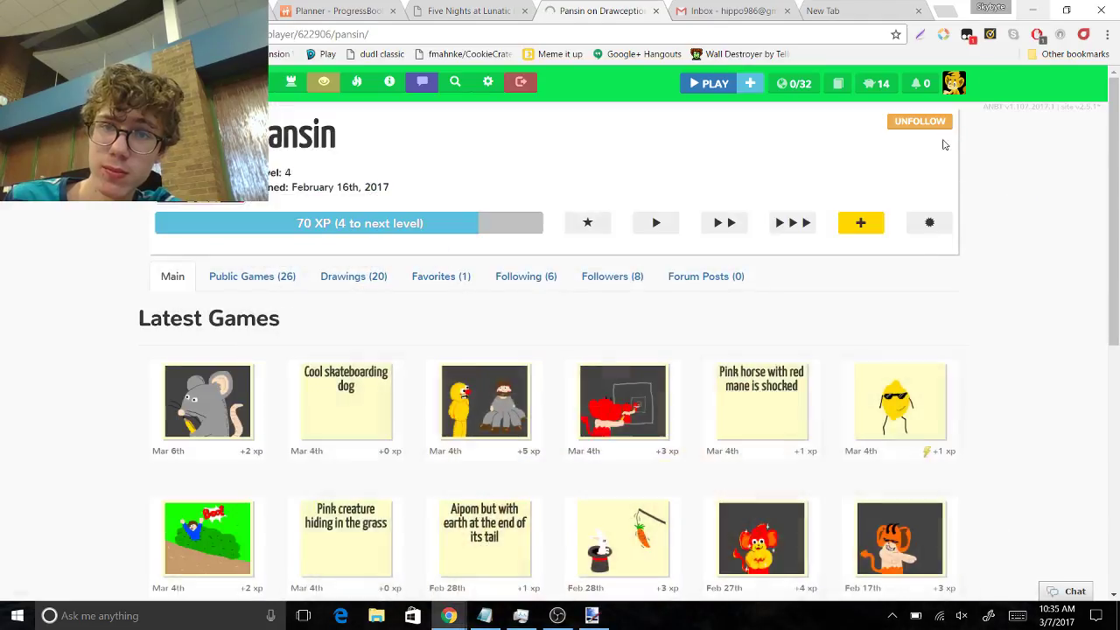
click(553, 277)
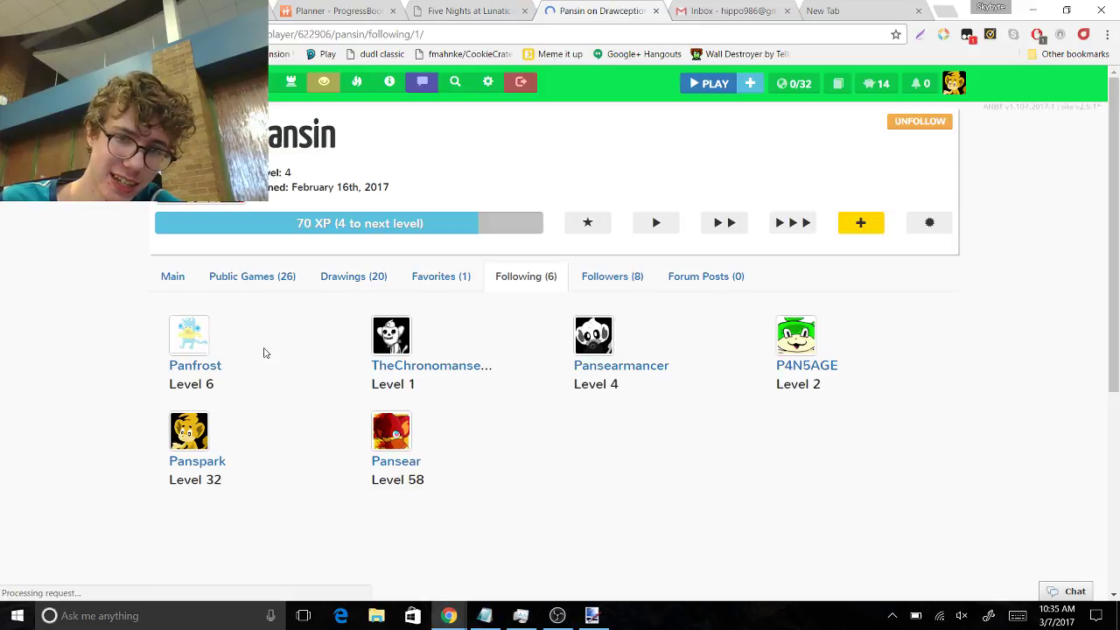
click(215, 367)
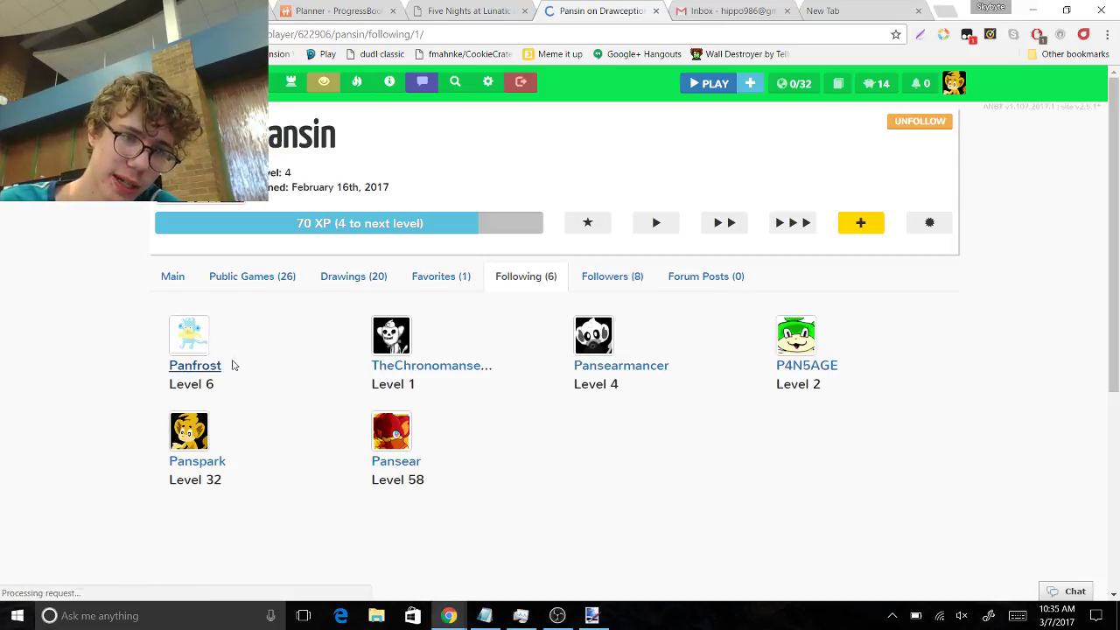
click(186, 368)
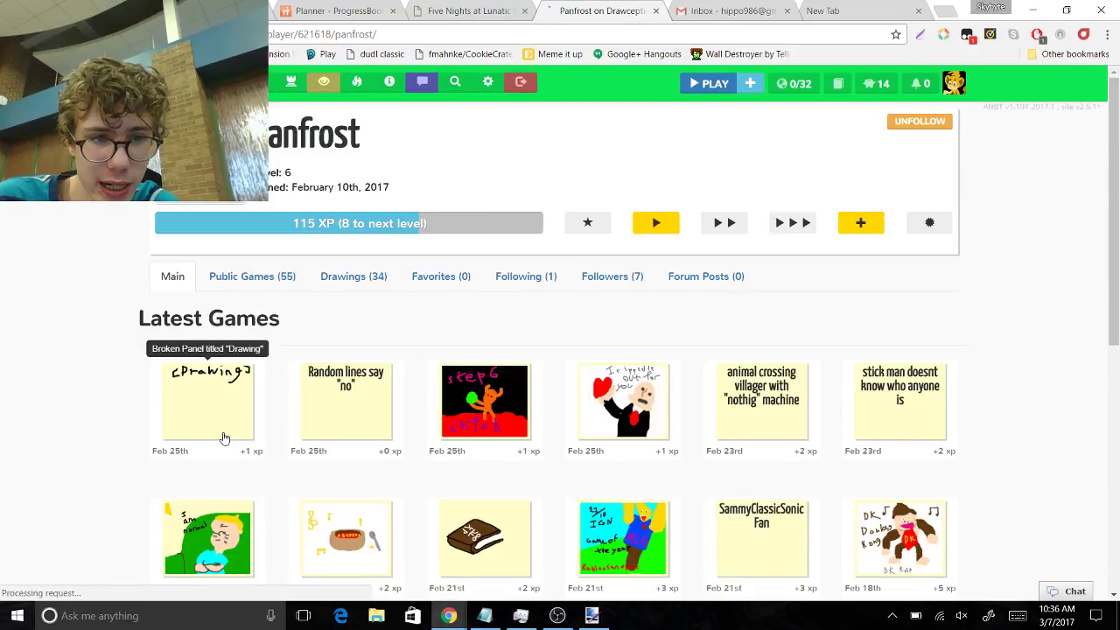
Look over Panfrost's latest games and the first page of Panfrost's drawings
drag(1118, 274, 1118, 339)
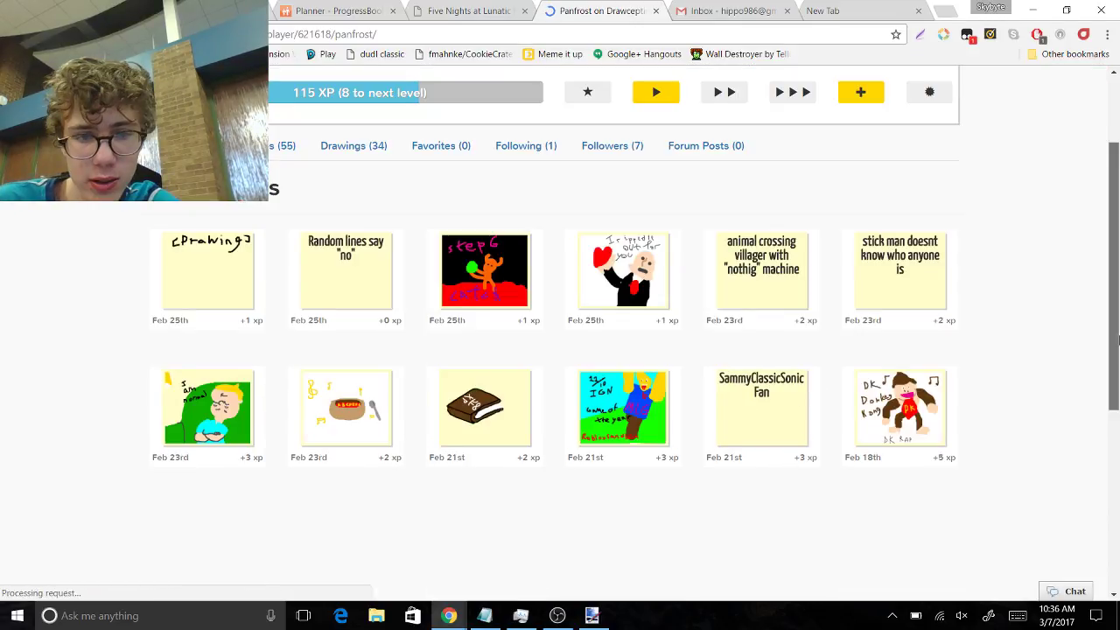
click(378, 147)
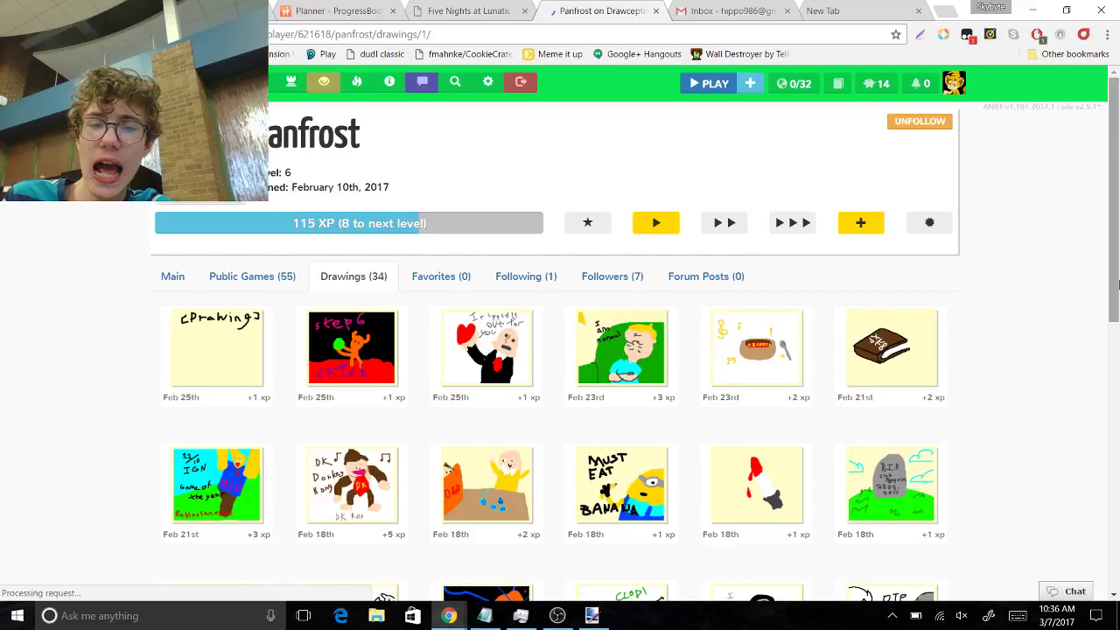
scroll(1117, 294, down, 1)
scroll(1118, 300, down, 3)
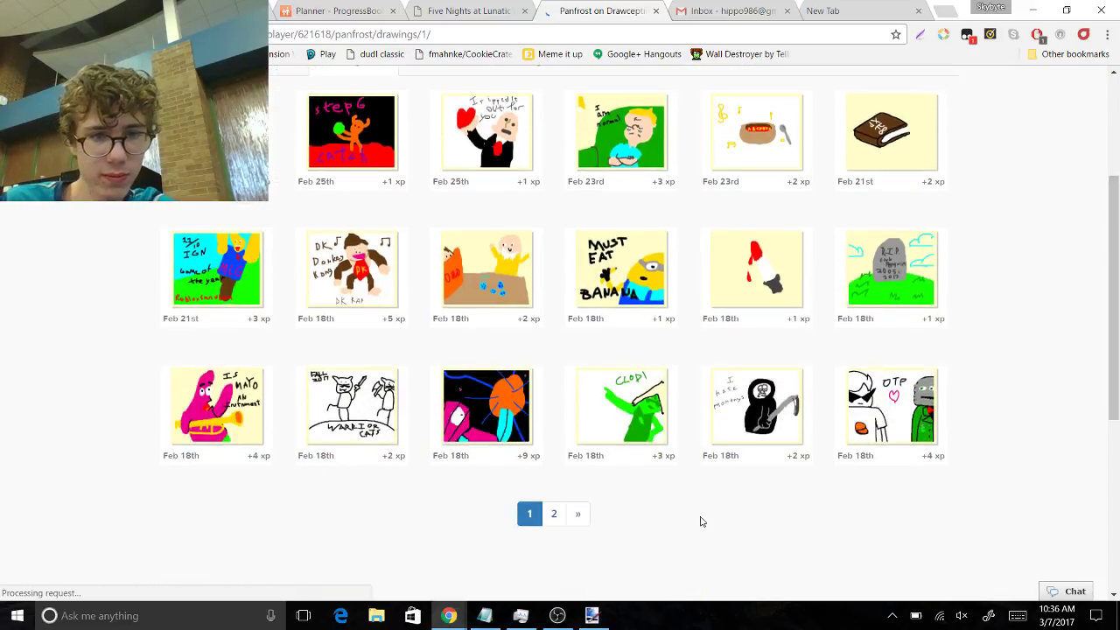
Look over the second page of Panfrost's drawings
click(555, 515)
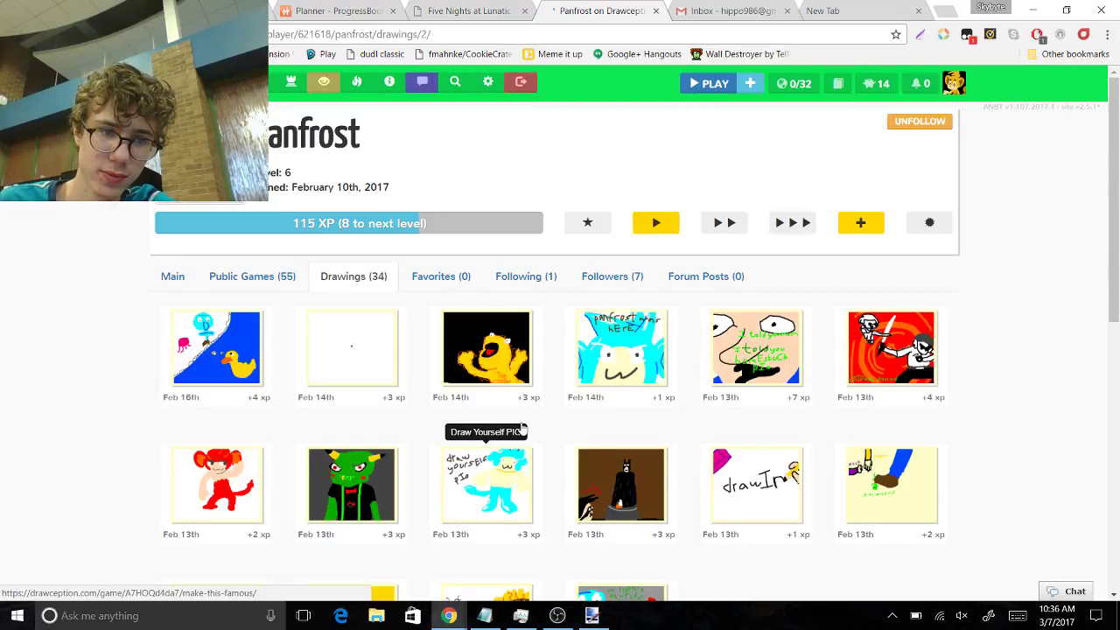
click(252, 277)
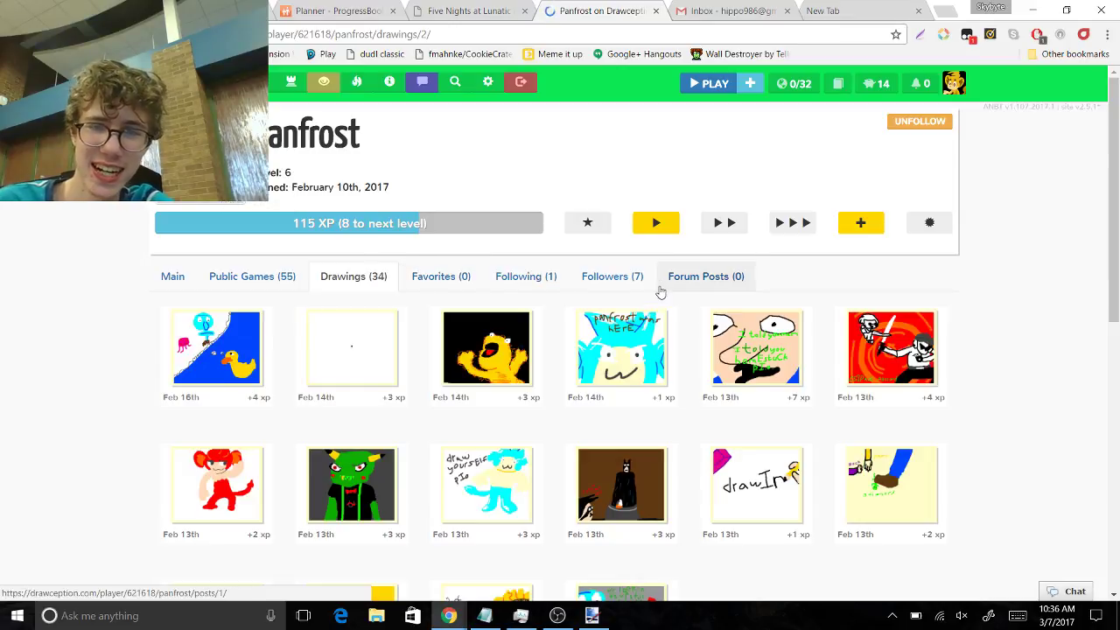
drag(1115, 298, 1118, 359)
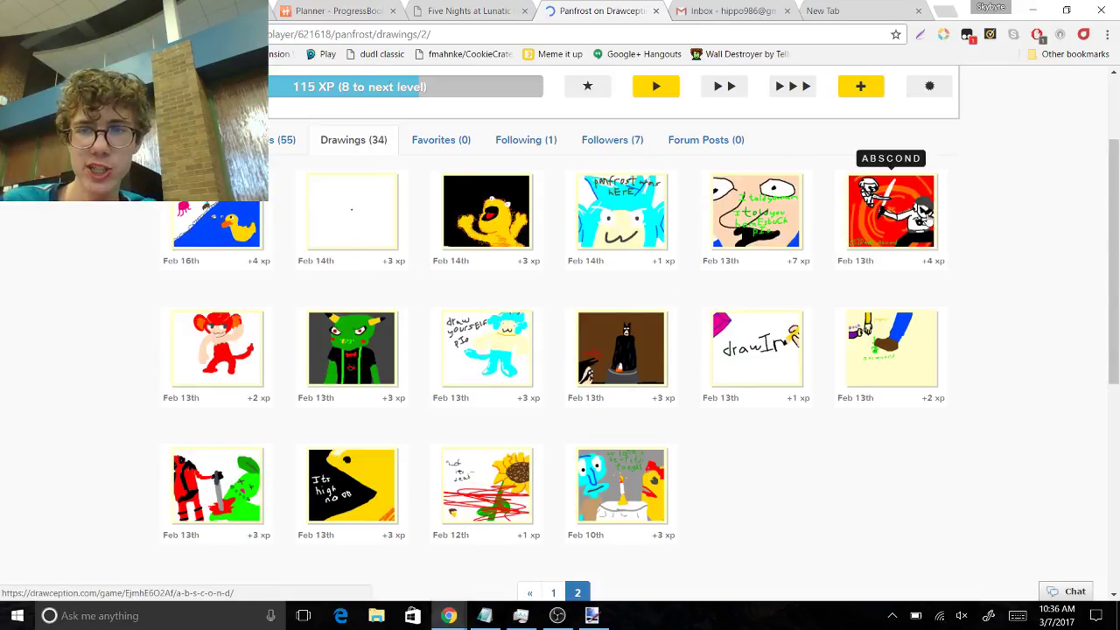
drag(1117, 270, 1118, 242)
drag(1117, 243, 1093, 186)
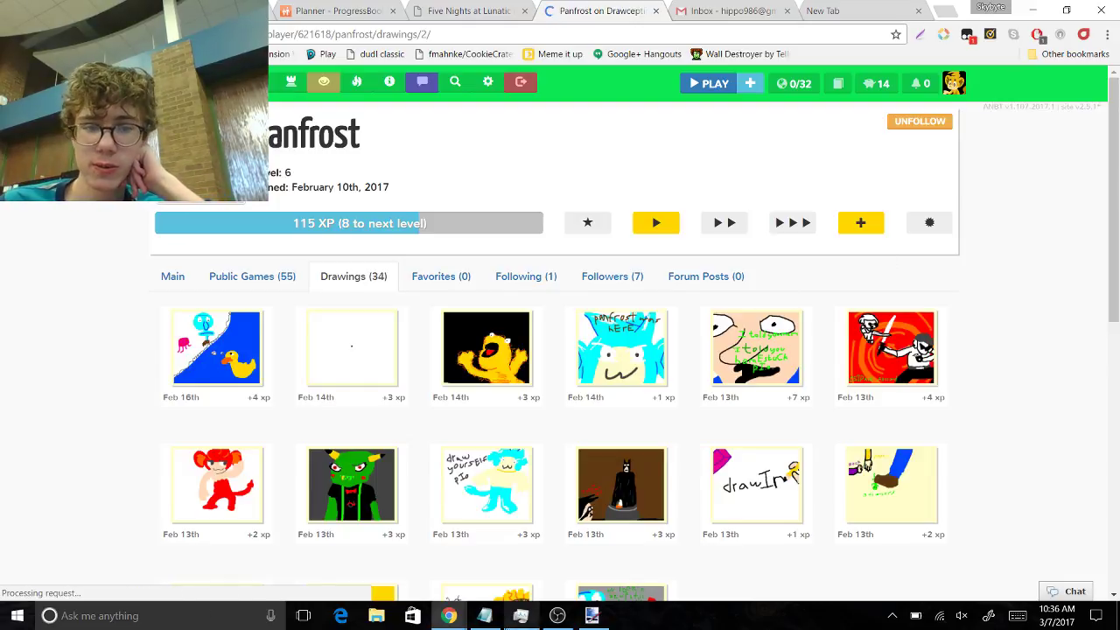
Switch to Discord, open the fh server's general channel, enlarge the posted black grinning face drawing and copy the image
key(ctrl+1)
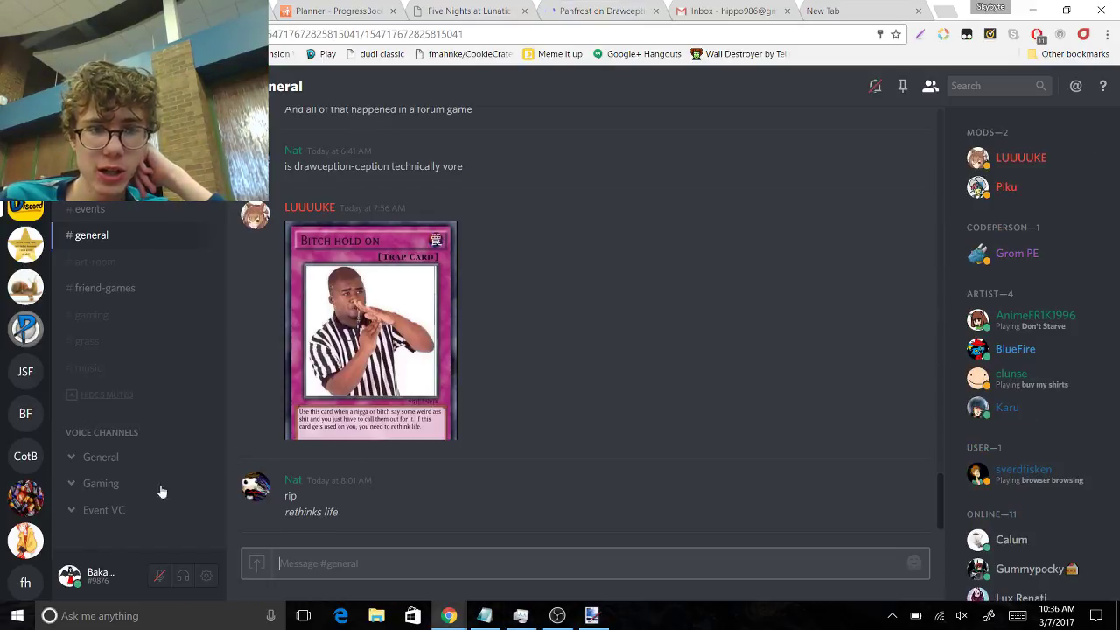
click(25, 579)
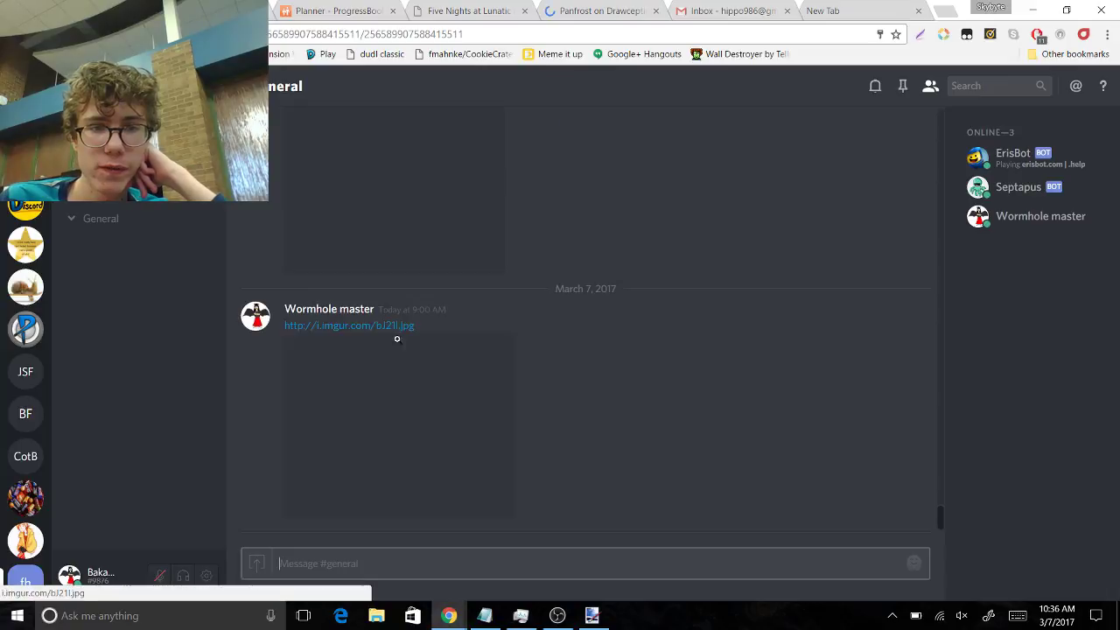
click(418, 266)
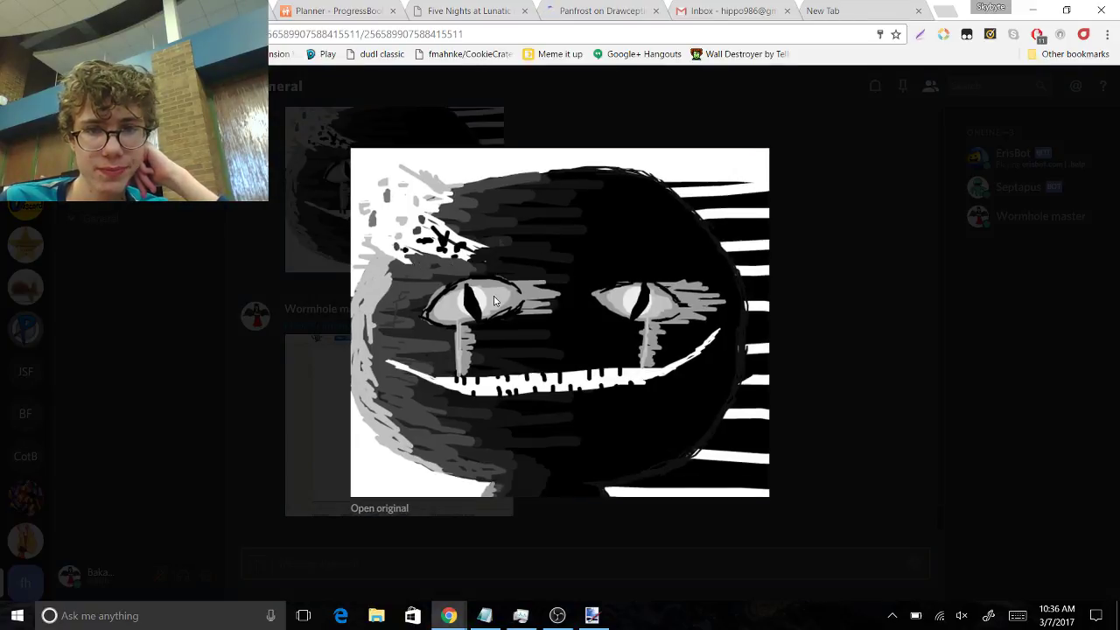
right_click(461, 326)
click(551, 365)
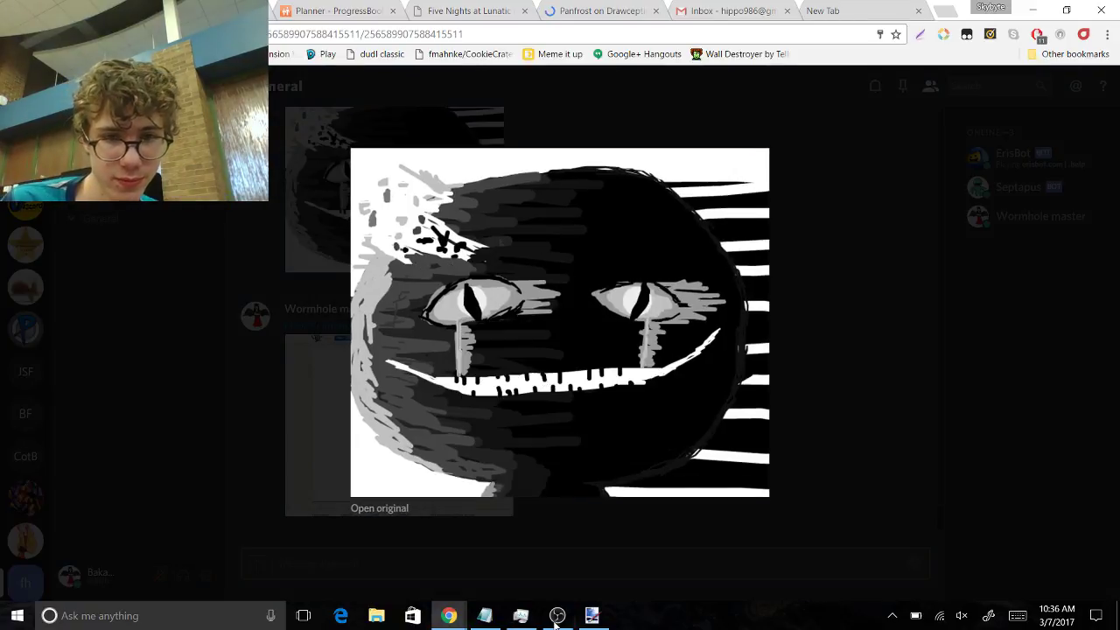
Switch to paint.net, maximize its window and paste the copied face drawing into Layer 2
click(594, 615)
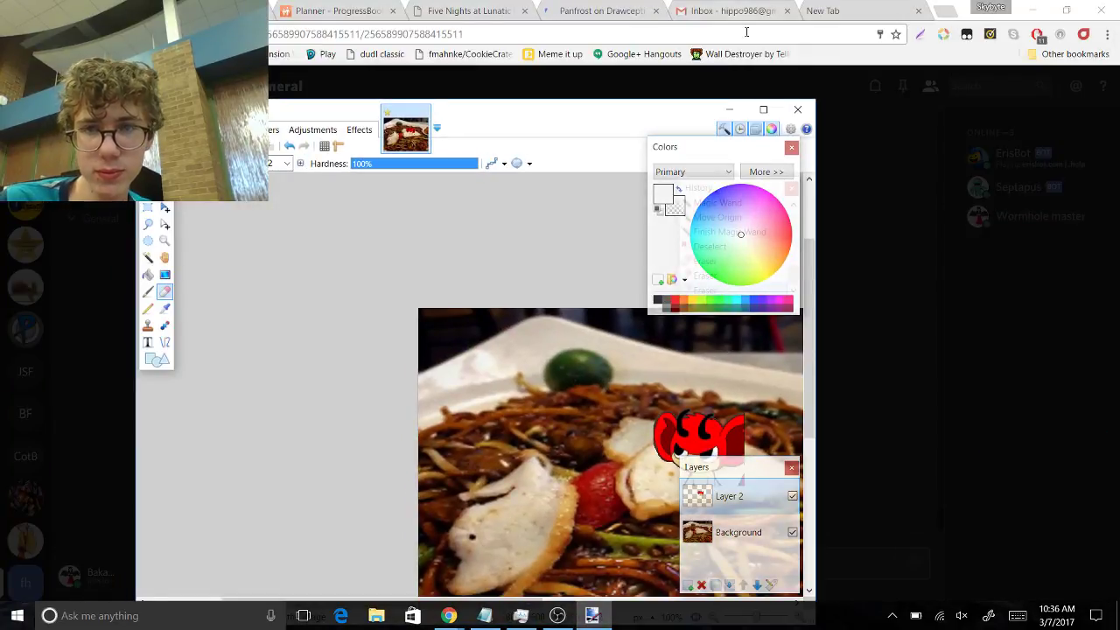
click(764, 111)
key(ctrl+v)
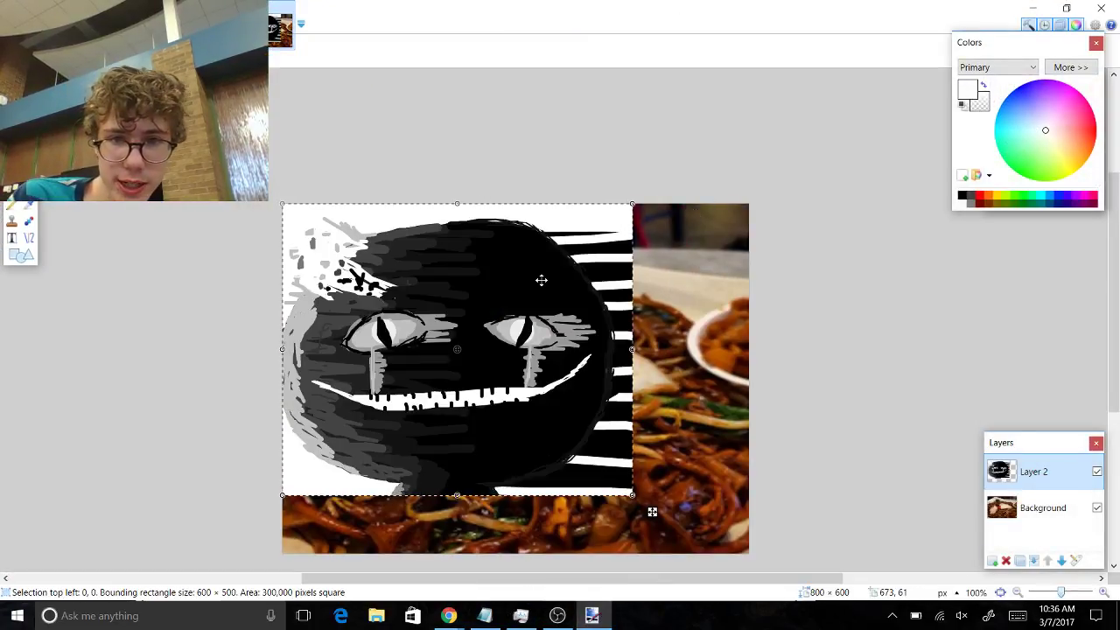
Shrink the pasted face to about 251 × 270 pixels overall, rotate it clockwise and place it on the noodles left of the red avatar
drag(540, 280, 657, 288)
drag(438, 216, 333, 321)
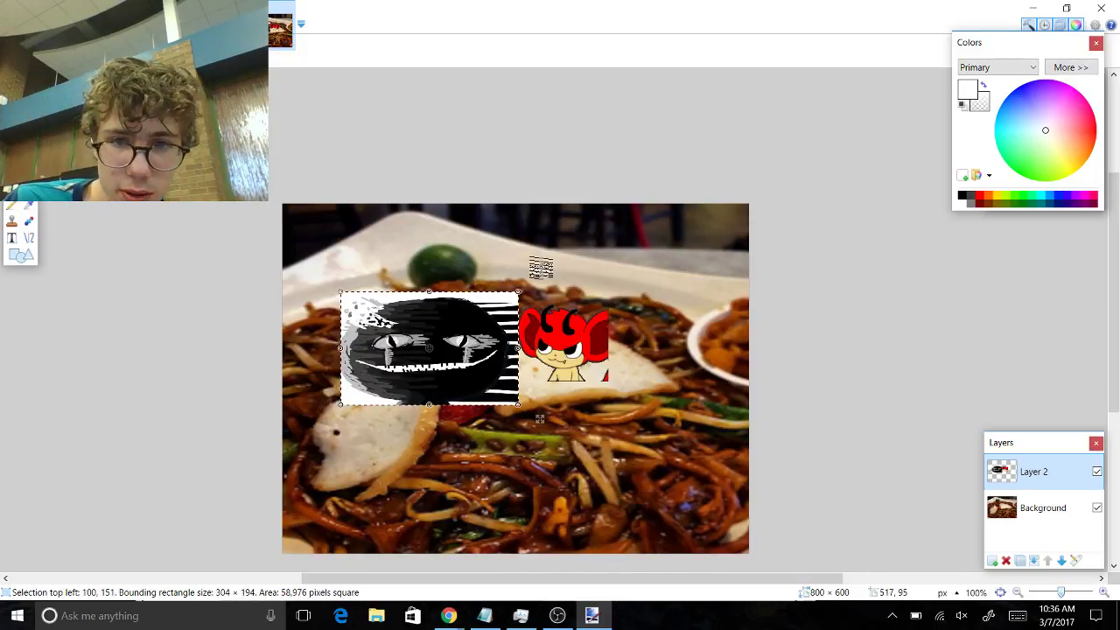
drag(525, 437, 632, 426)
drag(426, 248, 421, 366)
key(s)
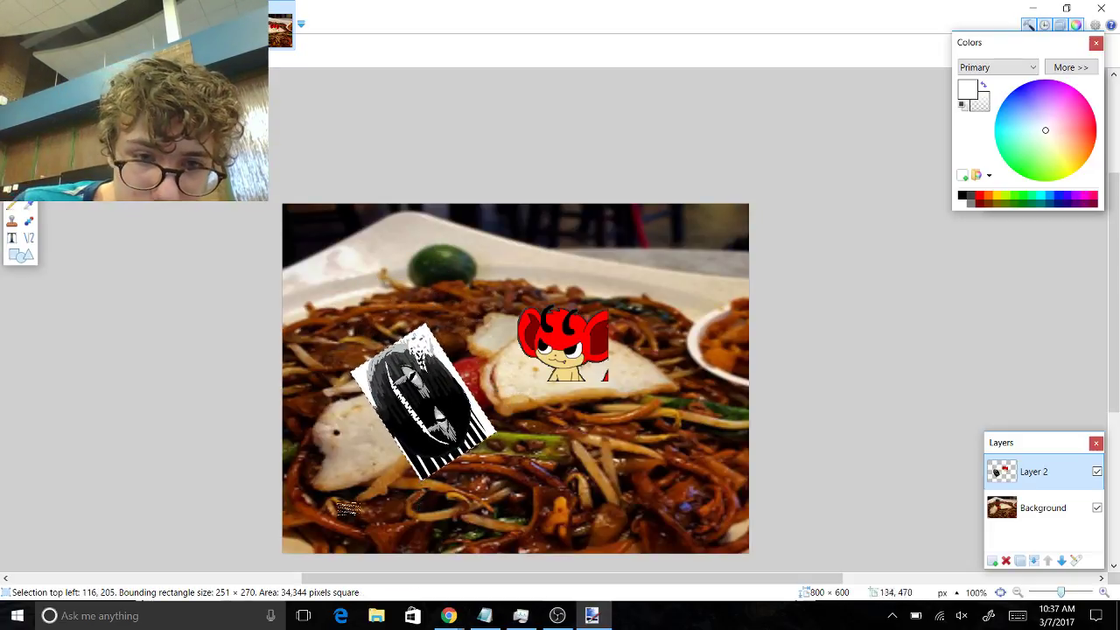
drag(345, 515, 554, 274)
Delete the white background at the rotated face's upper-left corner and along its right side using the Magic Wand
key(ctrl+shift+b)
key(k)
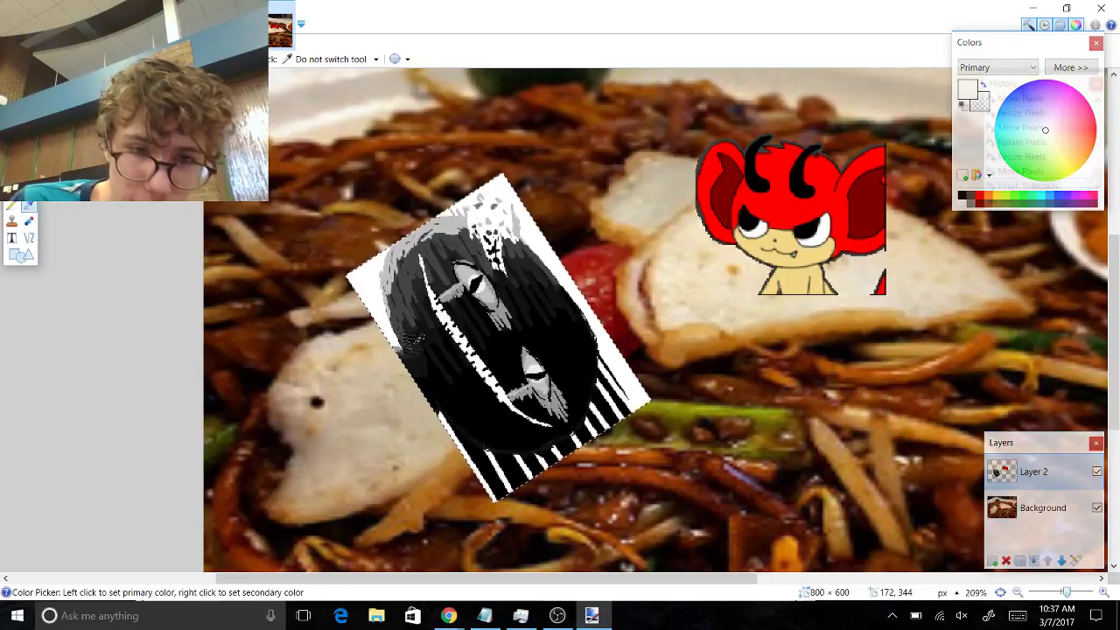
key(s)
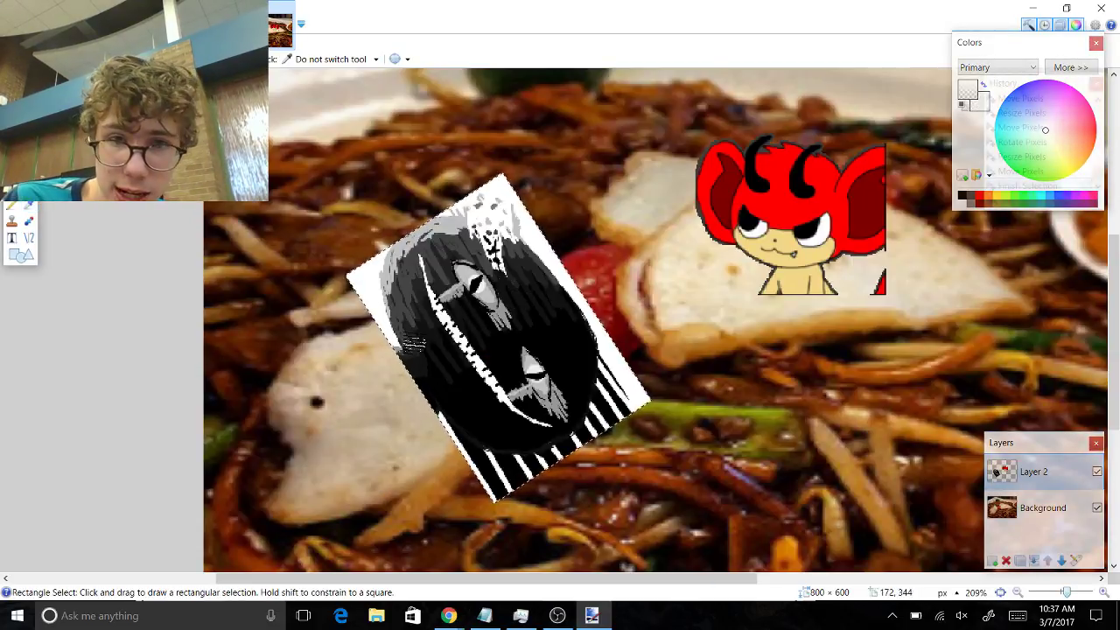
key(s)
key(s)
key(s)
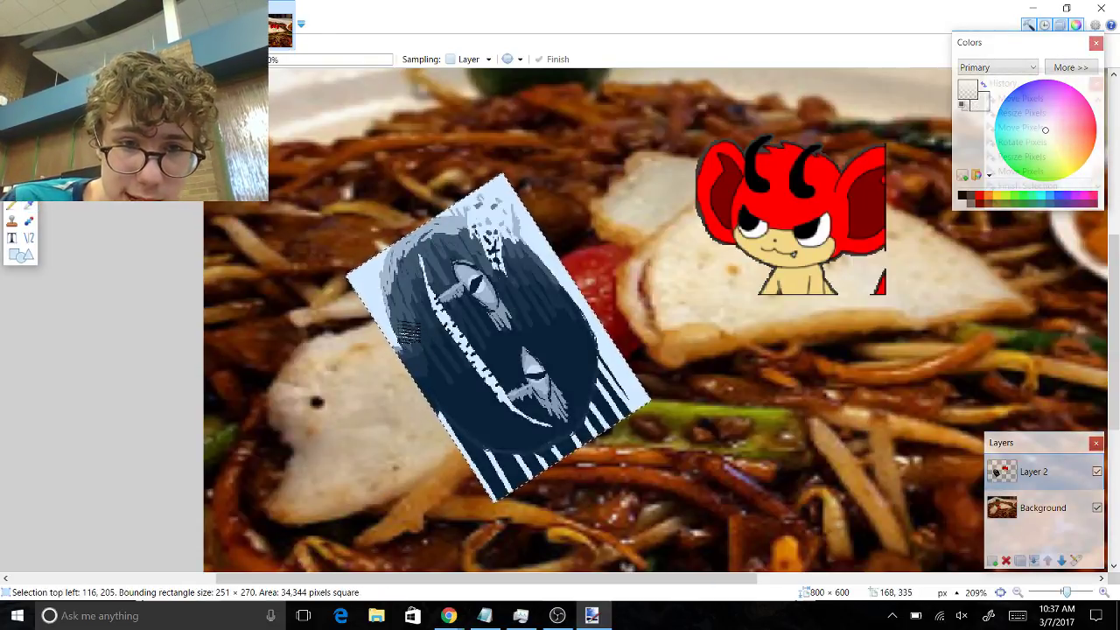
click(383, 308)
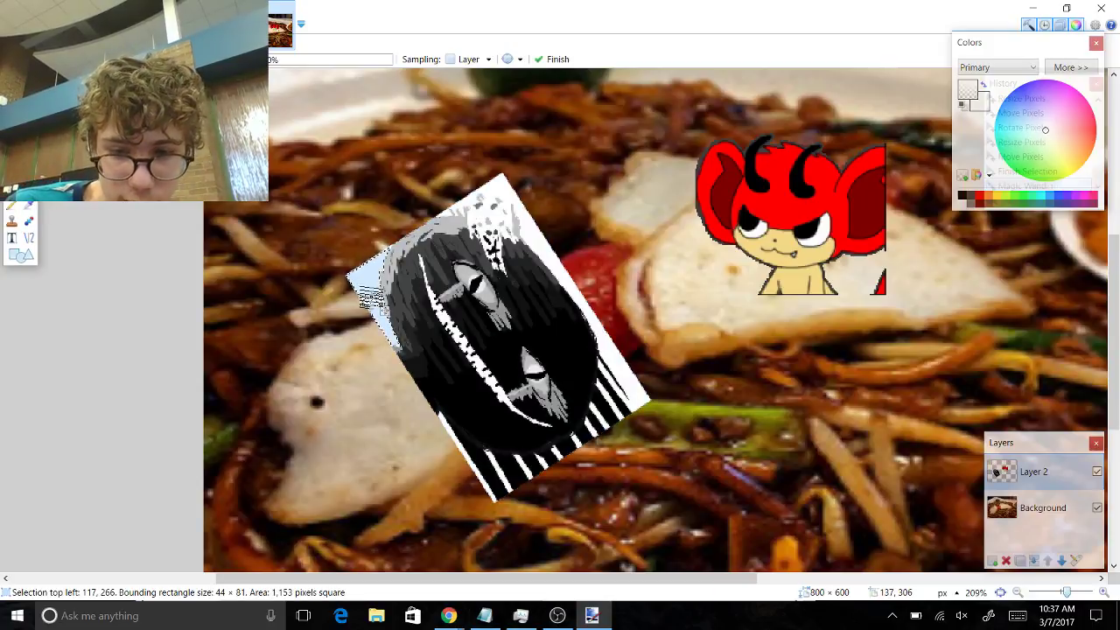
click(519, 208)
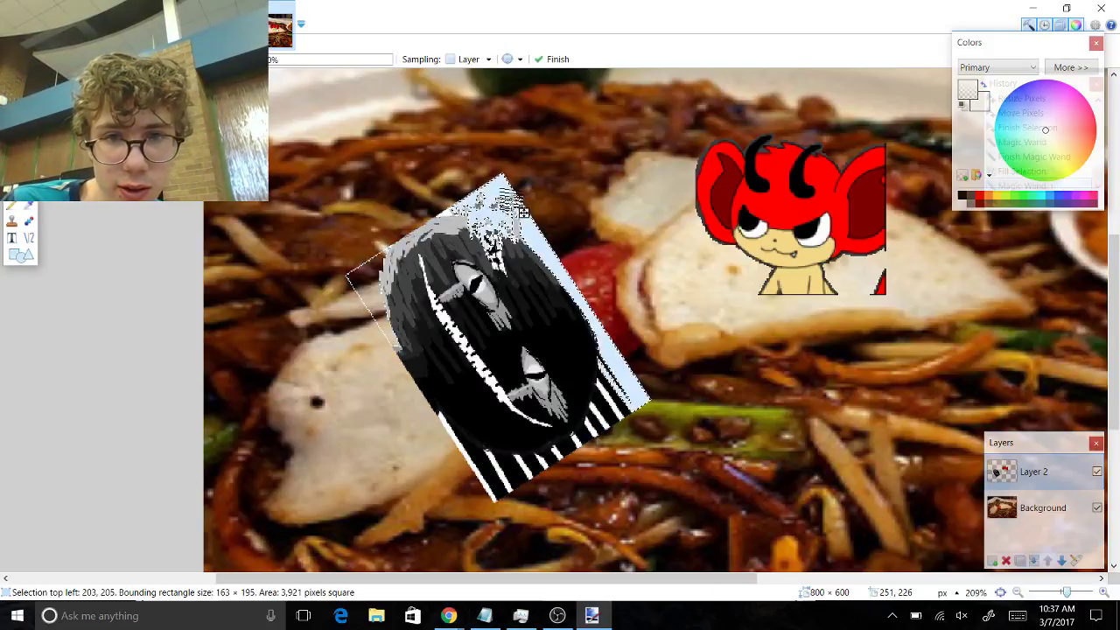
key(Delete)
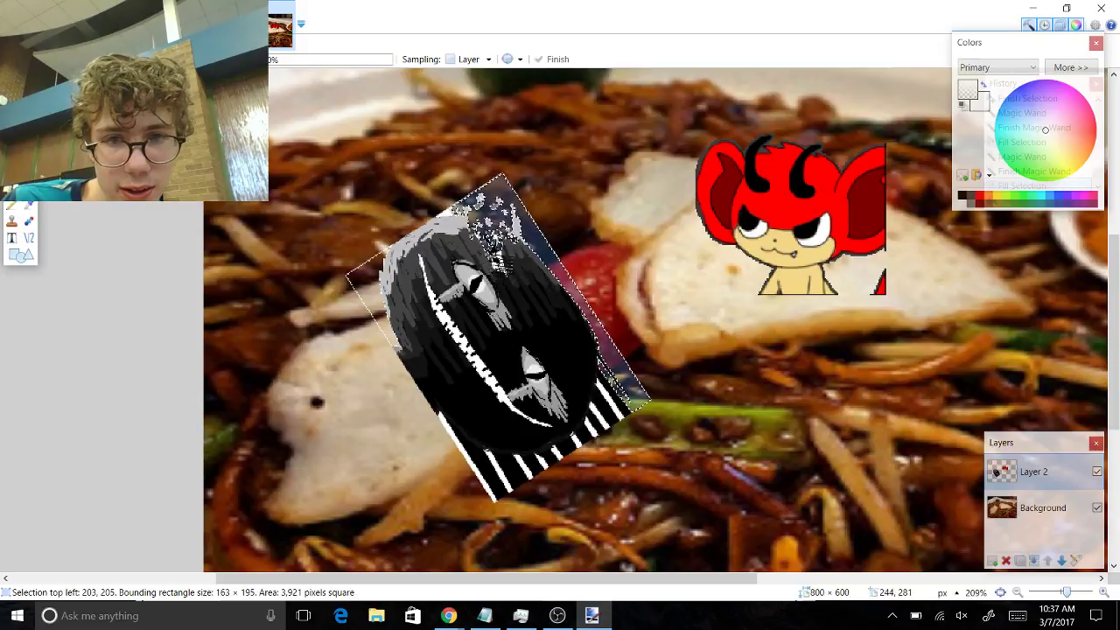
Remove the leftover white fragments around the top of the face with the Magic Wand, setting its tolerance to 31%
click(511, 282)
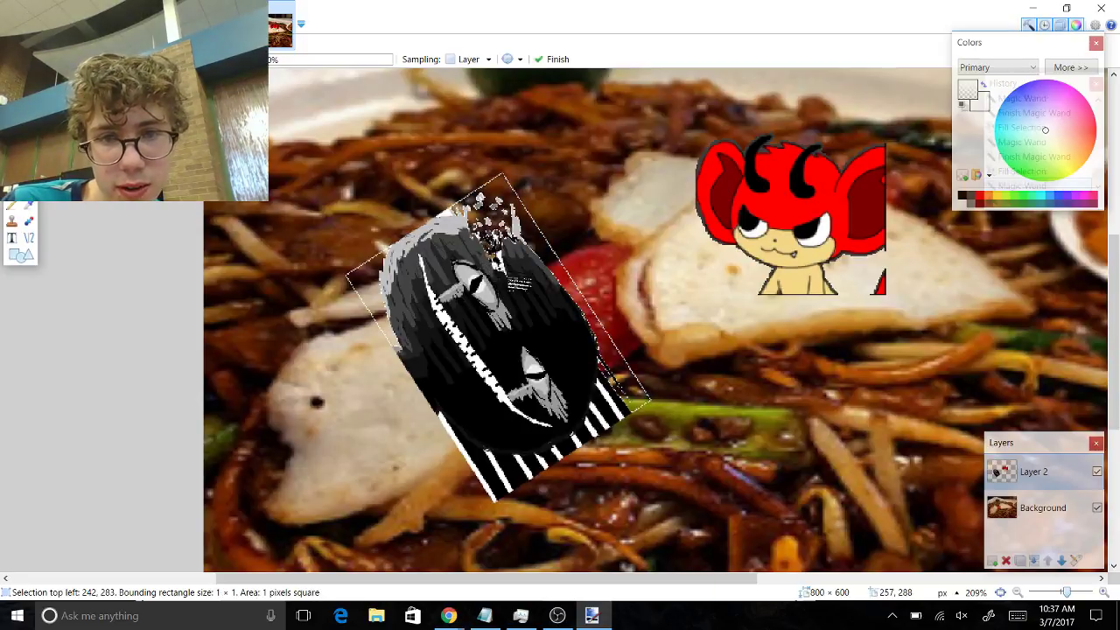
click(513, 267)
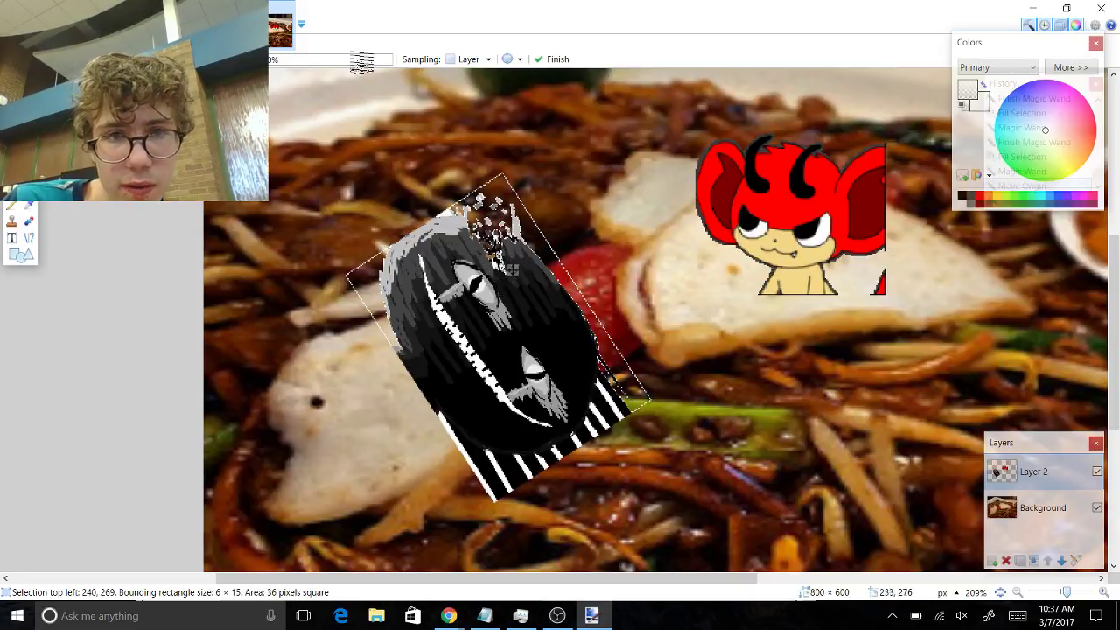
click(310, 60)
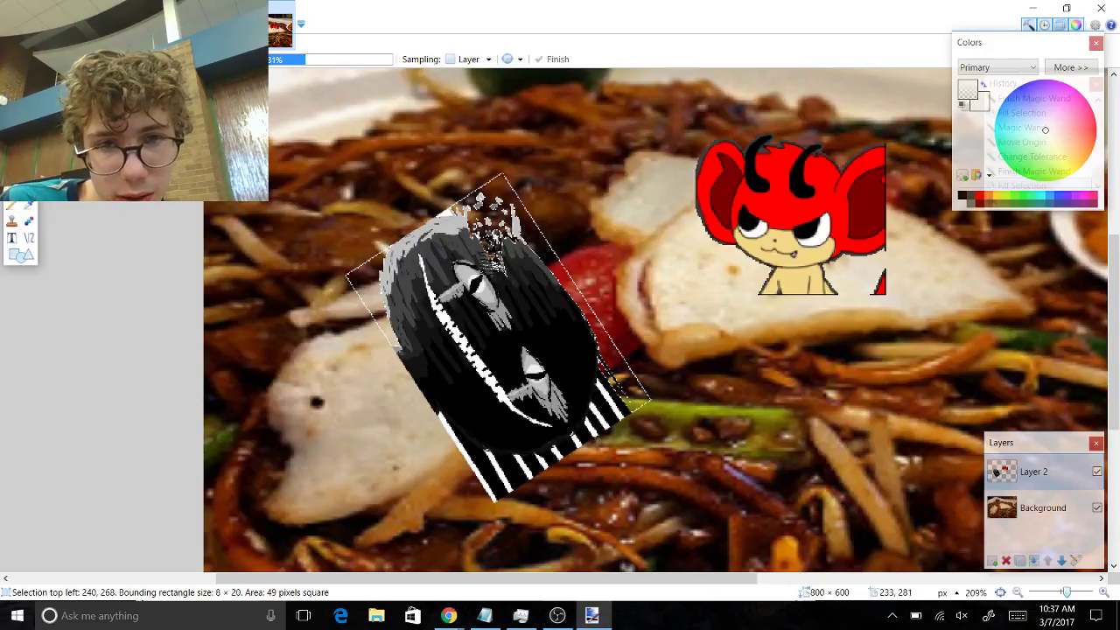
click(495, 264)
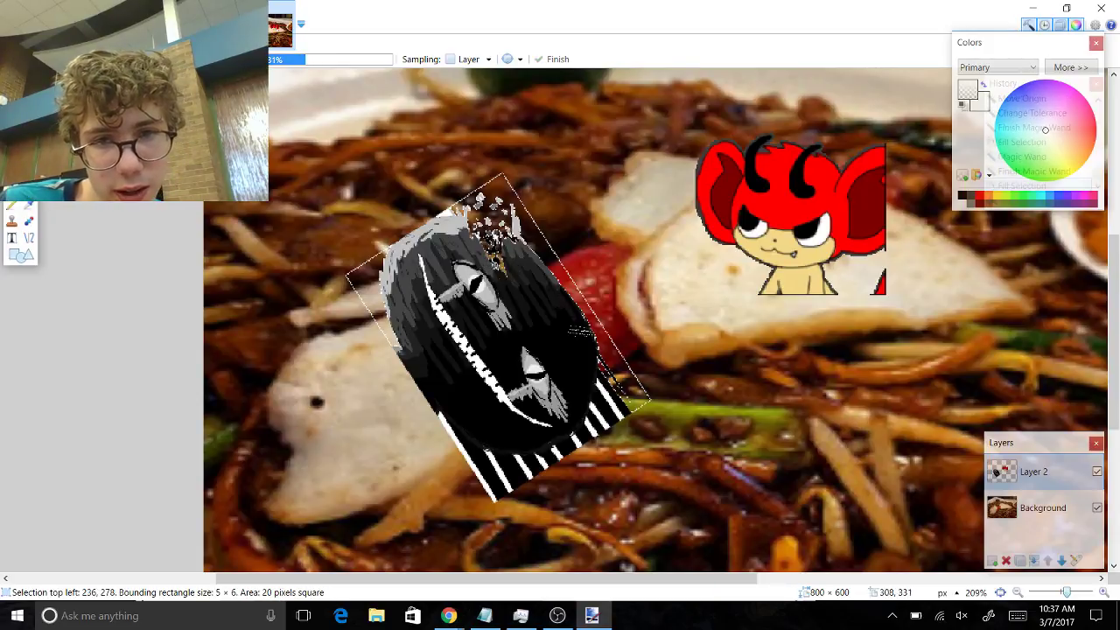
click(460, 223)
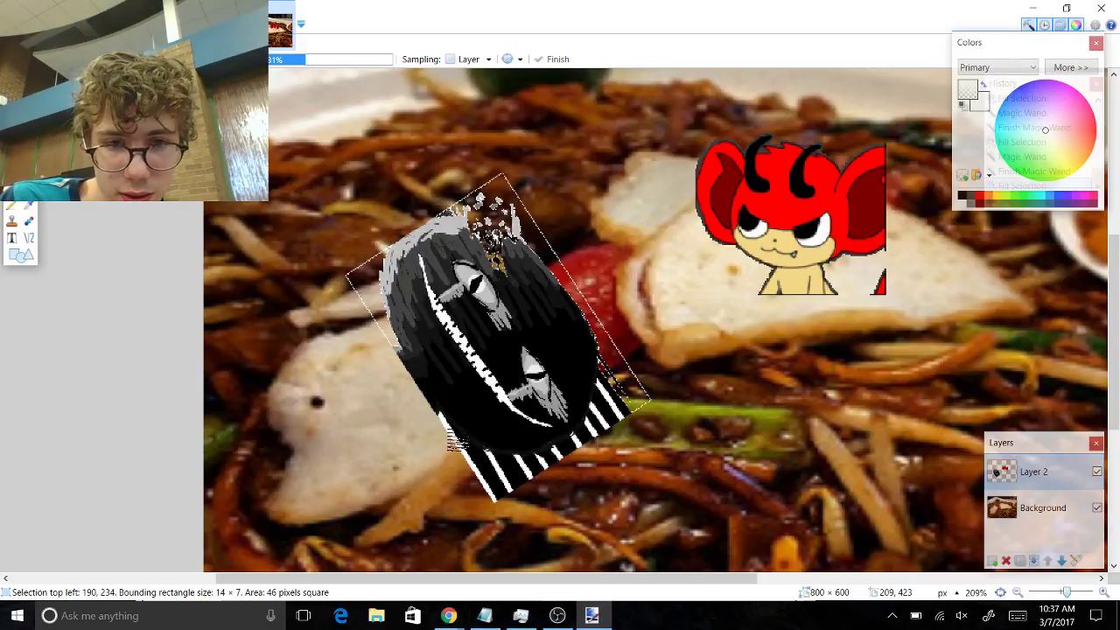
Delete the white gaps between the black stripes along the face's lower edge with the Magic Wand
click(446, 431)
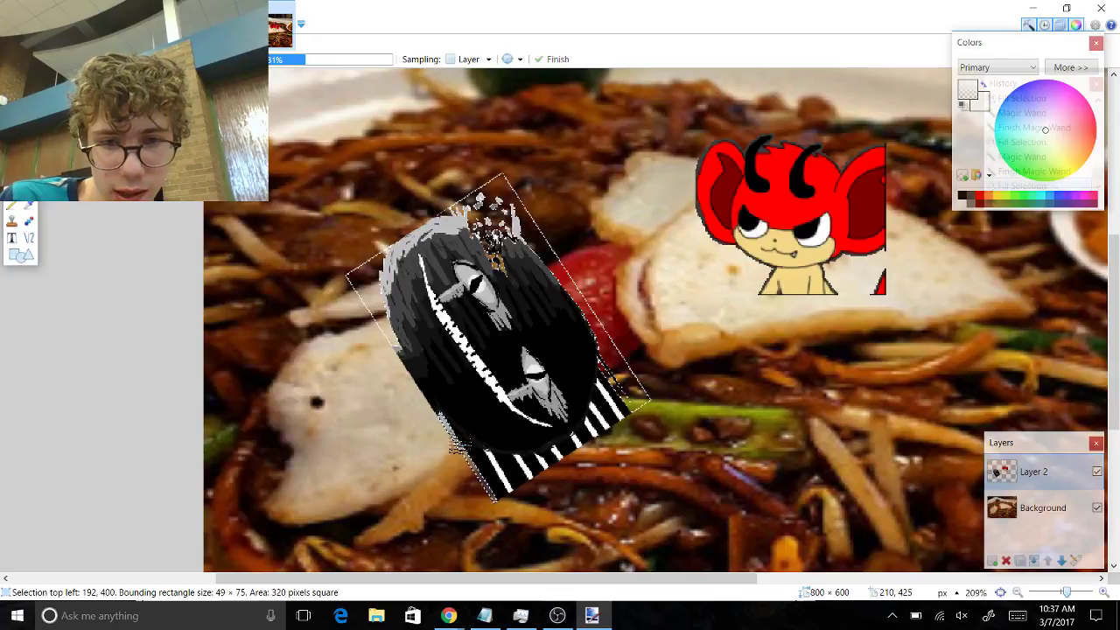
click(512, 490)
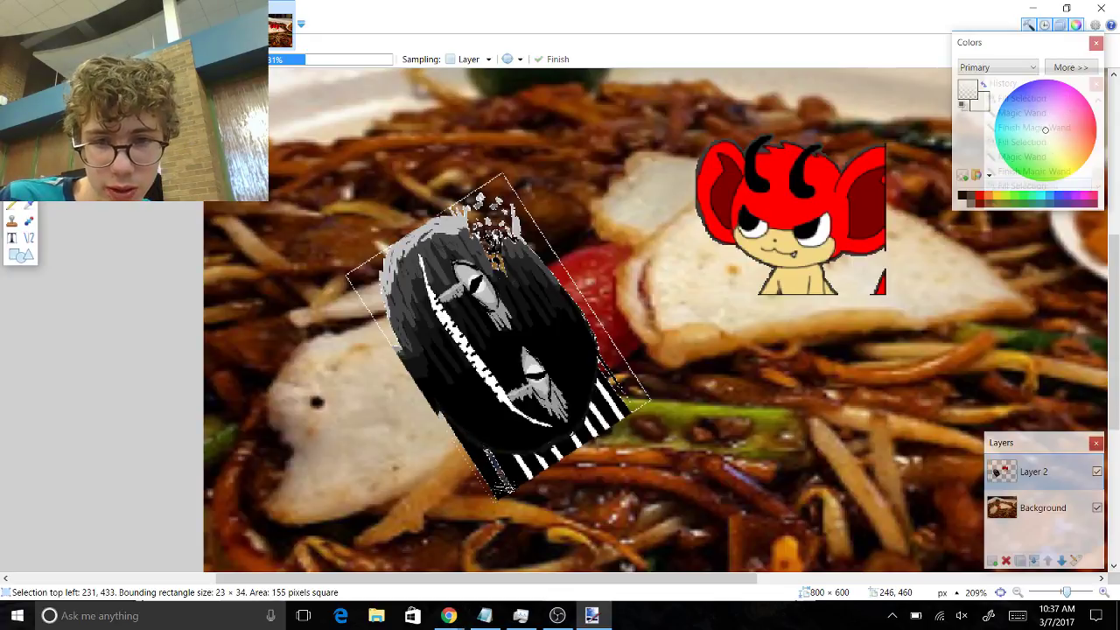
click(538, 486)
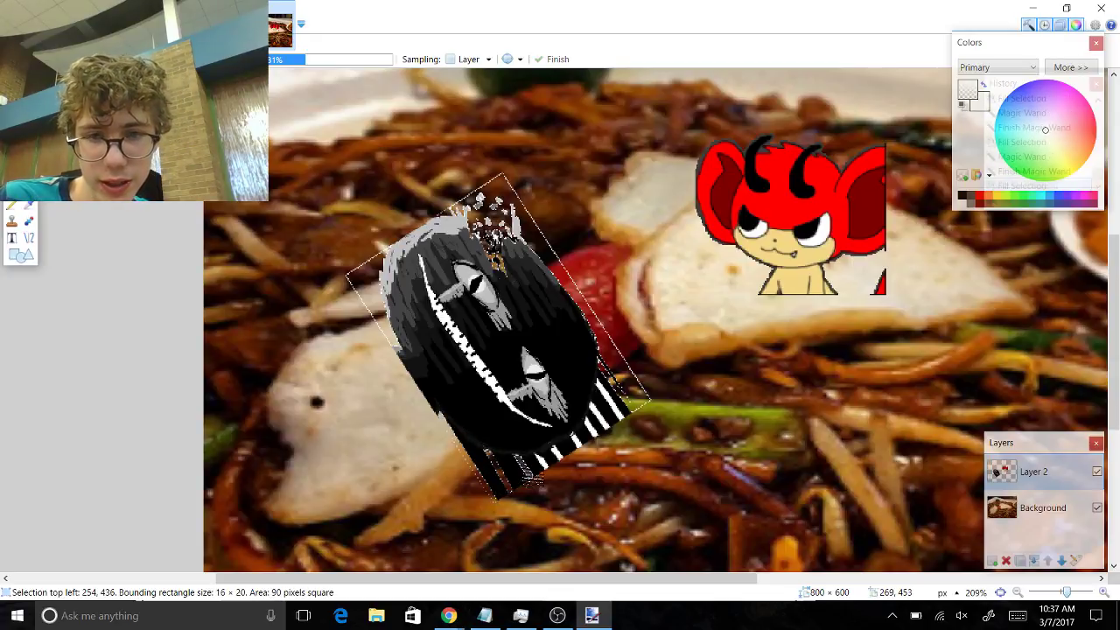
click(547, 464)
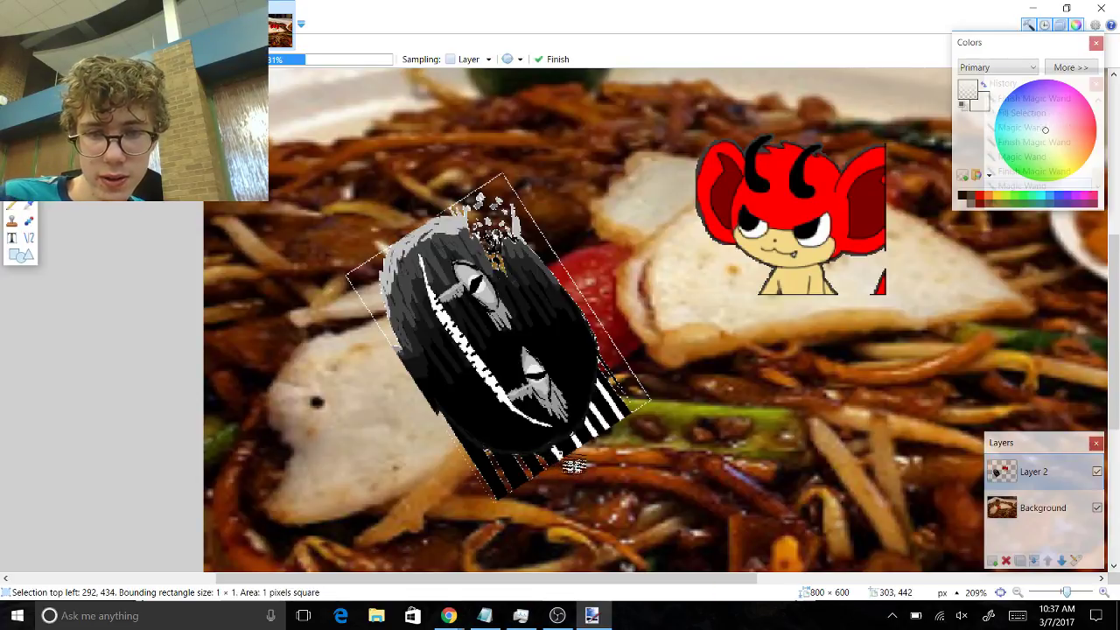
click(568, 465)
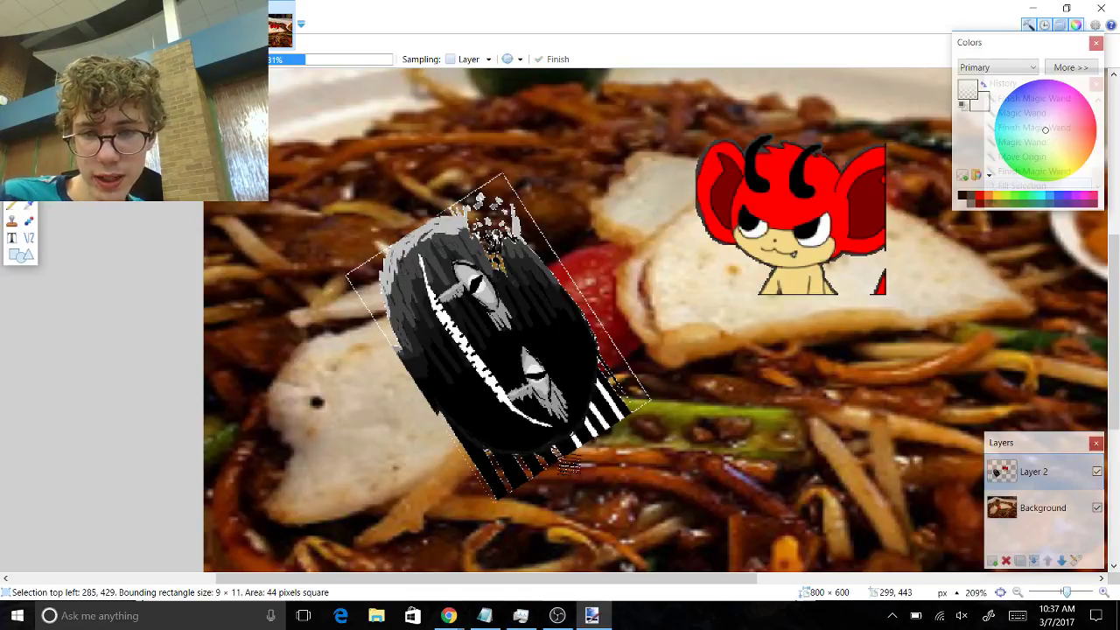
click(579, 448)
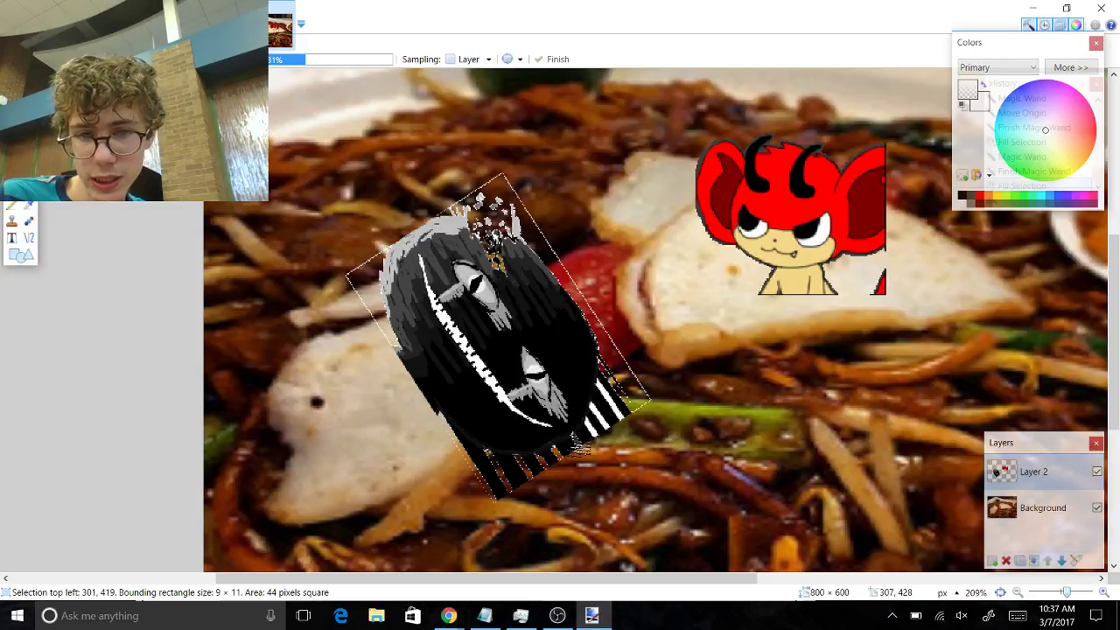
click(595, 436)
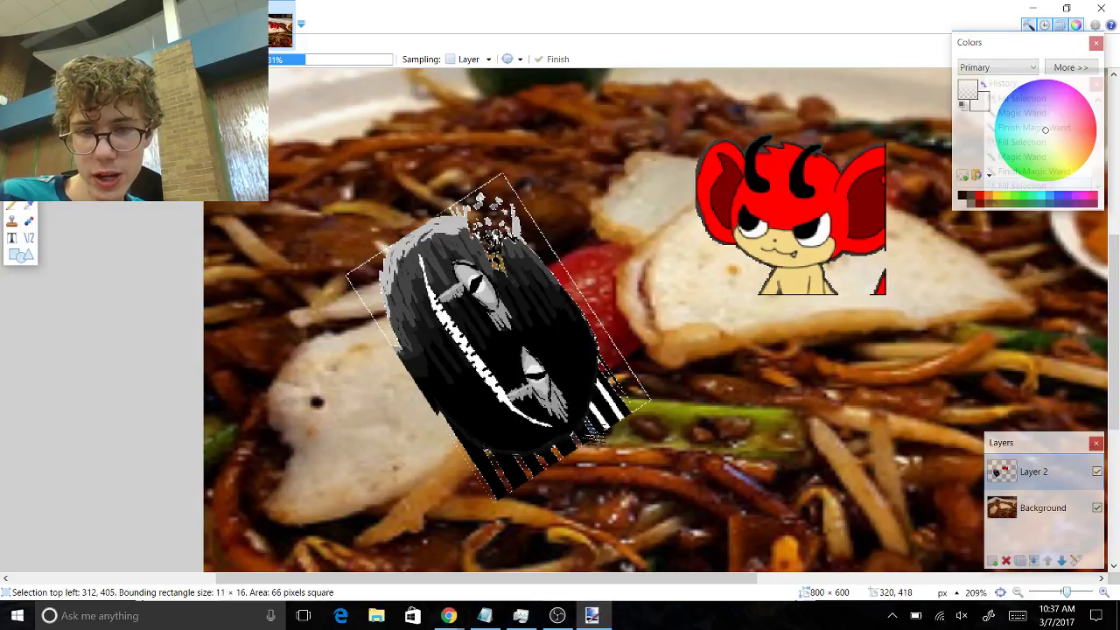
click(618, 434)
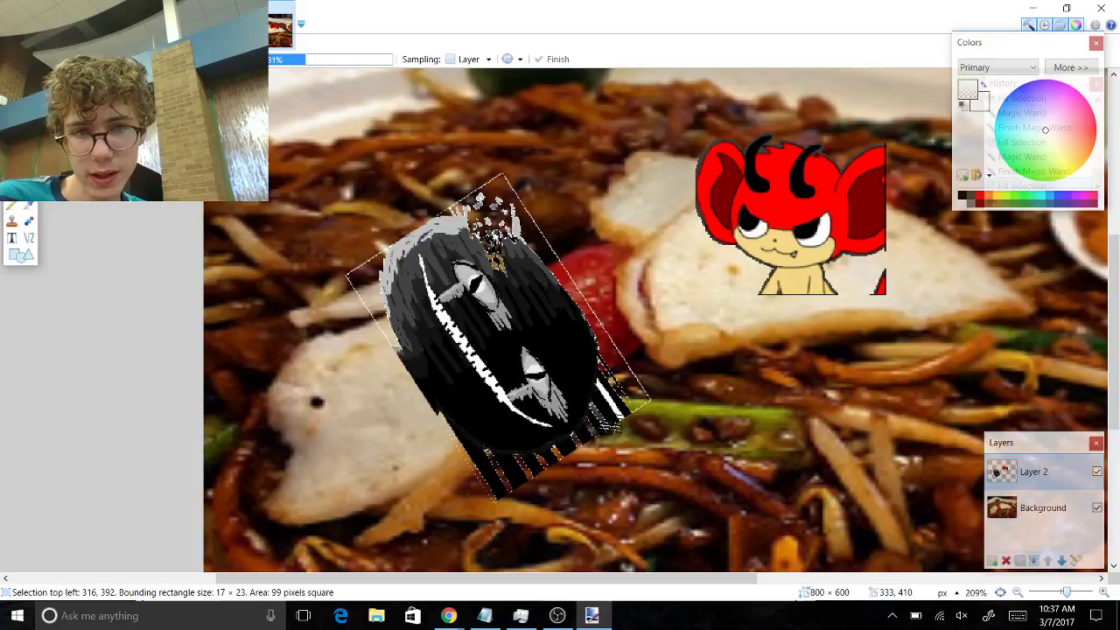
click(635, 432)
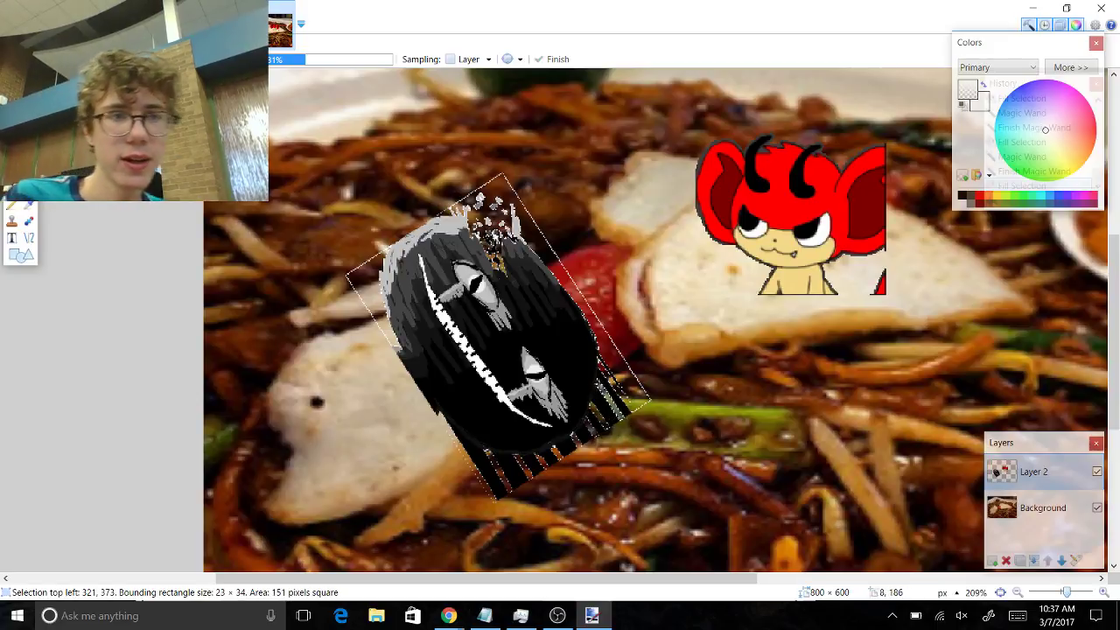
Deselect and erase the thin leftover border lines around the face with the Eraser
key(e)
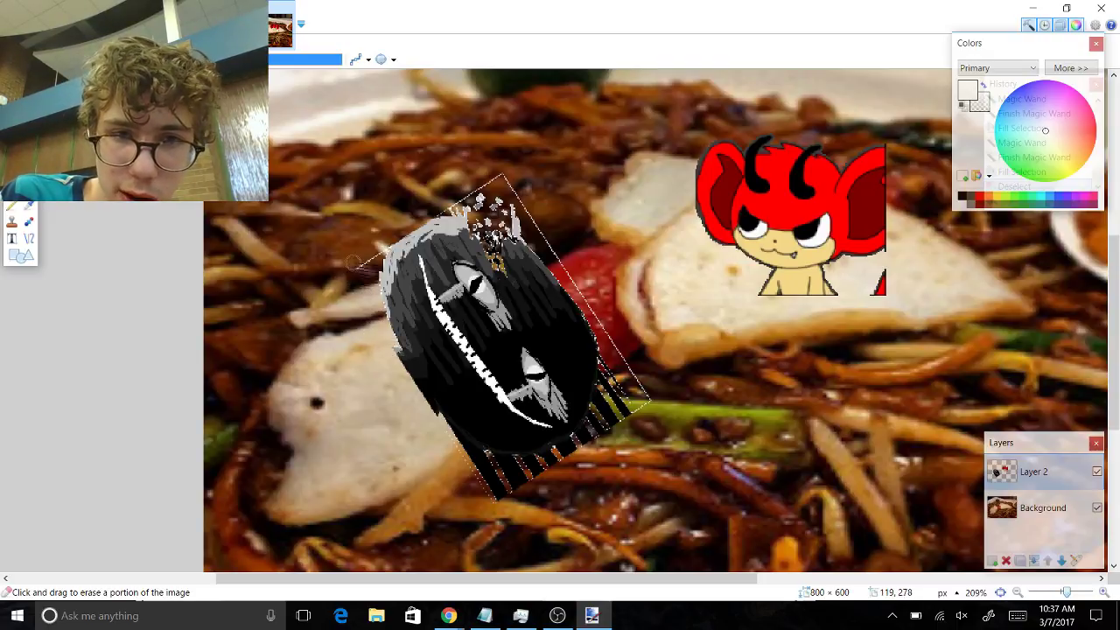
mouse_move(479, 184)
mouse_down()
mouse_move(453, 203)
mouse_move(511, 162)
mouse_move(497, 170)
mouse_move(551, 224)
mouse_move(508, 168)
mouse_move(580, 320)
mouse_move(581, 254)
mouse_move(552, 240)
mouse_move(632, 416)
mouse_up()
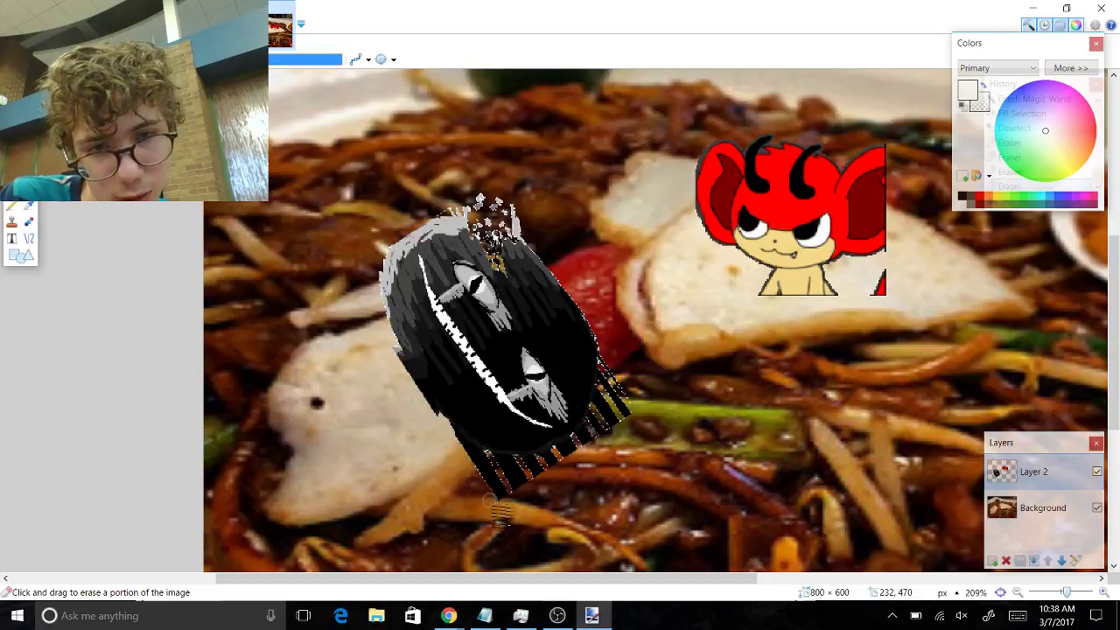
drag(508, 517, 558, 509)
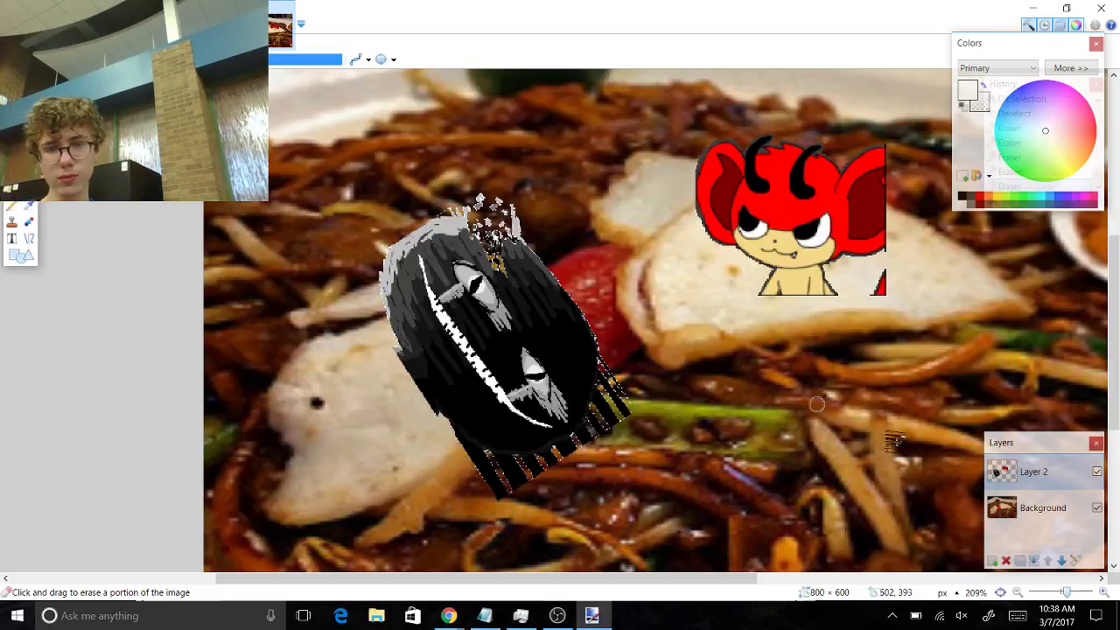
Merge the layer holding the two pasted characters down into the background
mouse_move(1066, 595)
mouse_down()
mouse_move(1038, 595)
mouse_move(1064, 595)
mouse_up()
click(1033, 556)
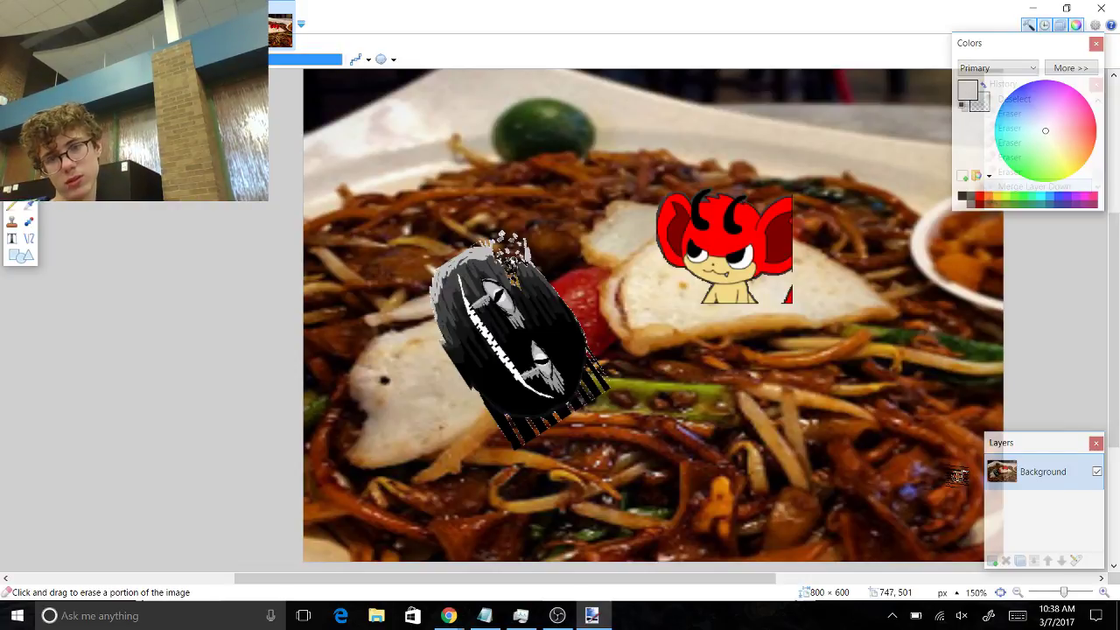
Paint the word SWOOD! in large red handwritten letters across the lower right of the food picture with the Paintbrush
key(b)
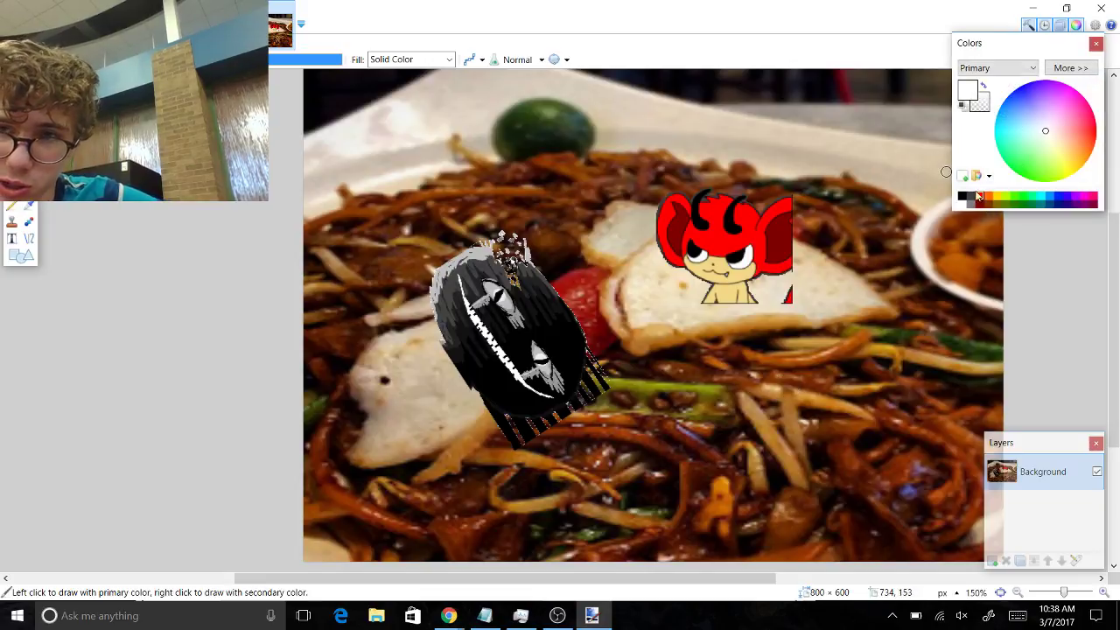
click(965, 108)
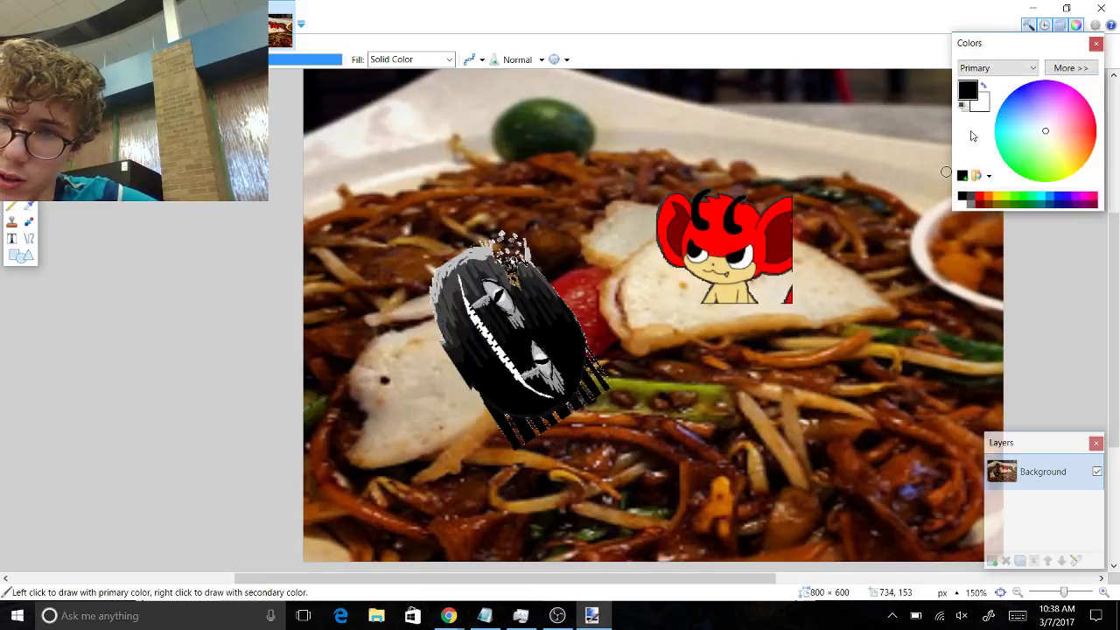
click(979, 196)
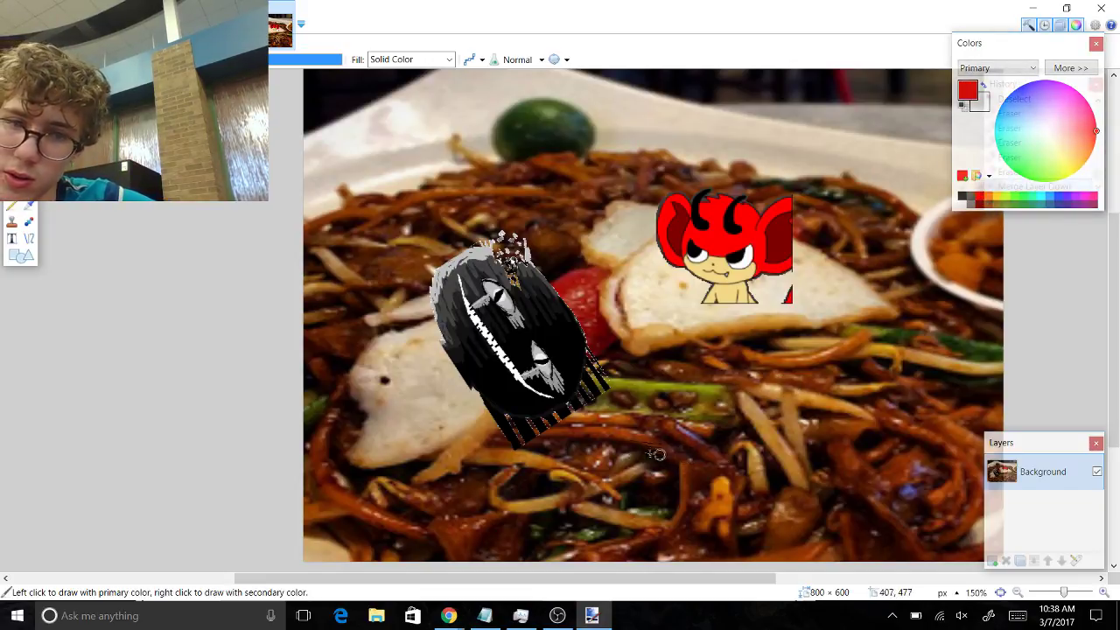
mouse_move(599, 429)
mouse_down()
mouse_move(606, 479)
mouse_move(628, 480)
mouse_move(646, 432)
mouse_move(617, 422)
mouse_move(622, 399)
mouse_move(641, 393)
mouse_move(644, 416)
mouse_move(667, 404)
mouse_move(671, 480)
mouse_move(693, 448)
mouse_move(701, 476)
mouse_move(732, 396)
mouse_up()
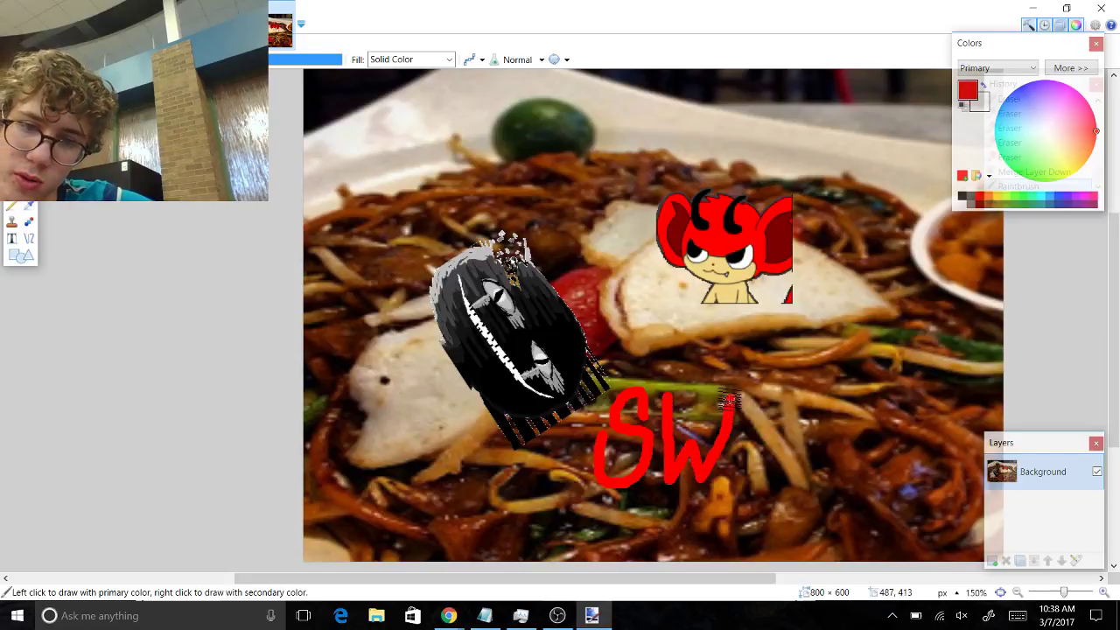
mouse_move(758, 437)
mouse_down()
mouse_move(744, 464)
mouse_move(763, 483)
mouse_move(763, 408)
mouse_move(792, 415)
mouse_move(792, 464)
mouse_move(766, 478)
mouse_move(827, 409)
mouse_move(847, 413)
mouse_move(833, 473)
mouse_move(871, 433)
mouse_move(872, 407)
mouse_move(901, 450)
mouse_move(871, 481)
mouse_up()
drag(920, 385, 916, 442)
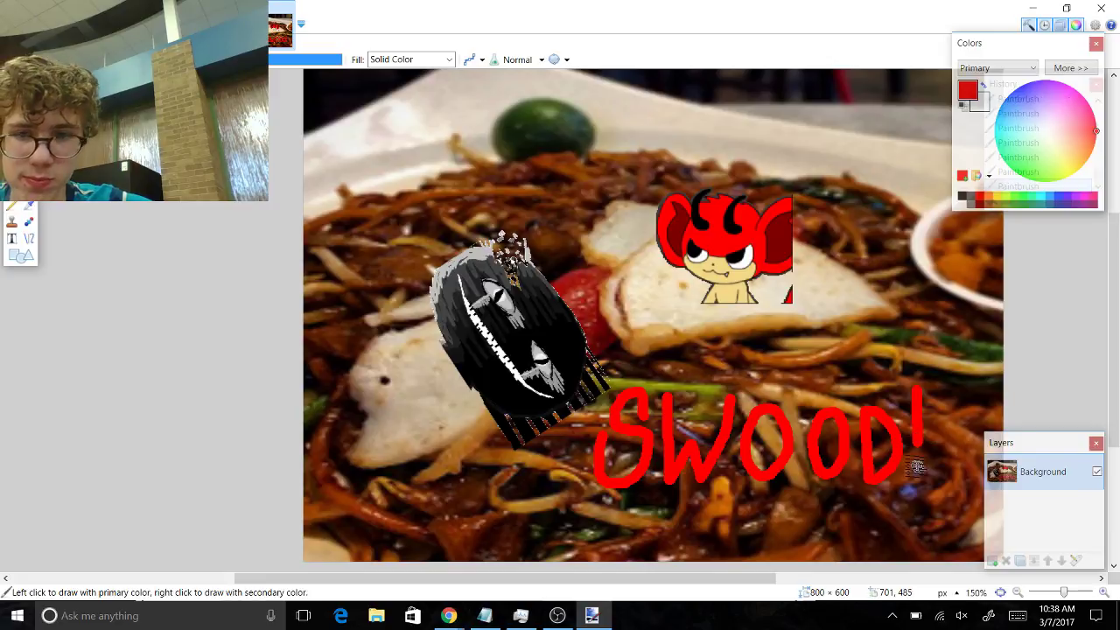
Save the collage as a PNG named lunch167 with auto-detected bit depth
key(s)
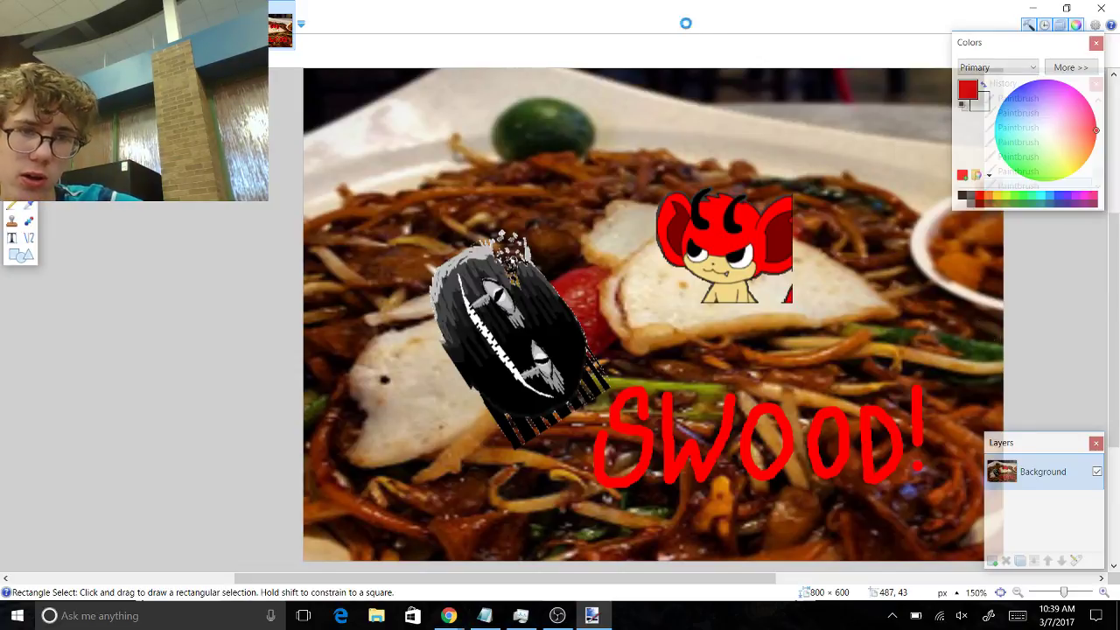
key(ctrl+shift+s)
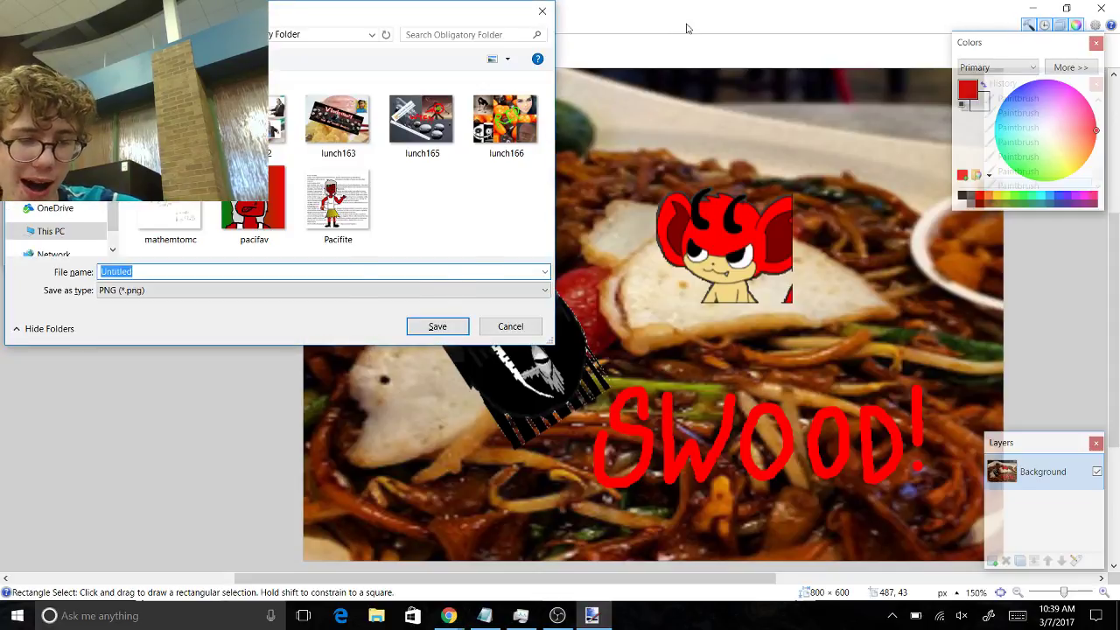
text(lunch1)
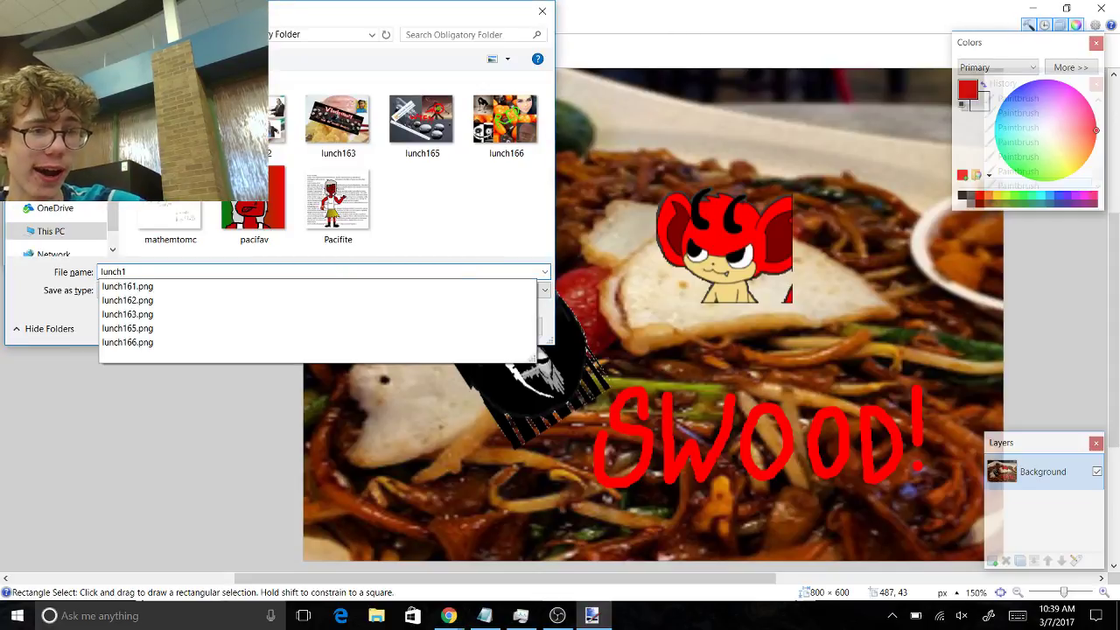
text(67)
key(Return)
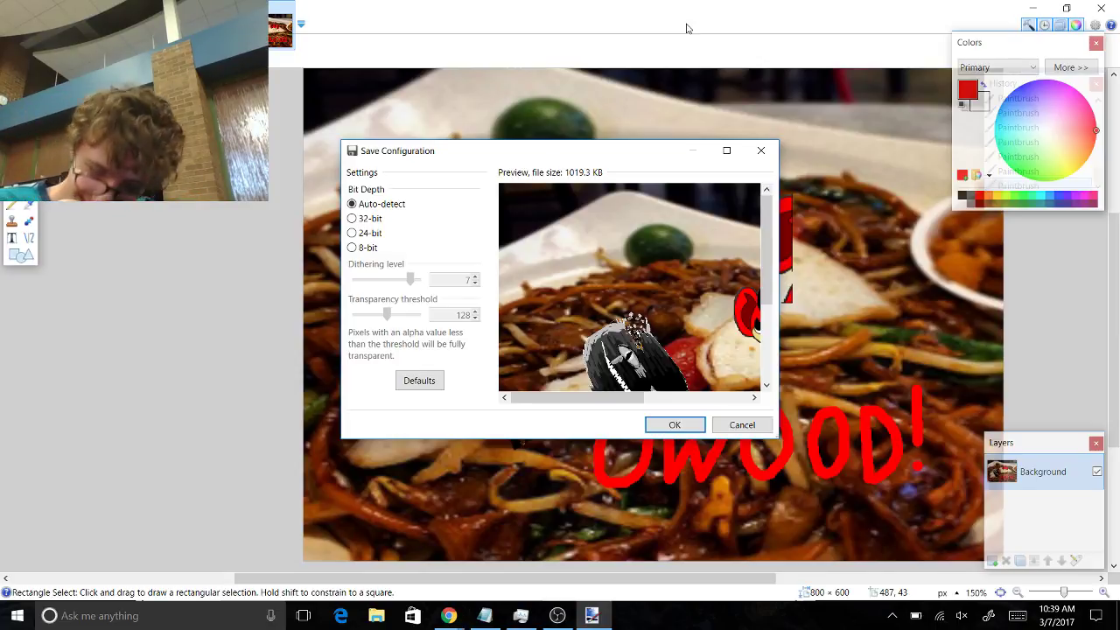
key(Return)
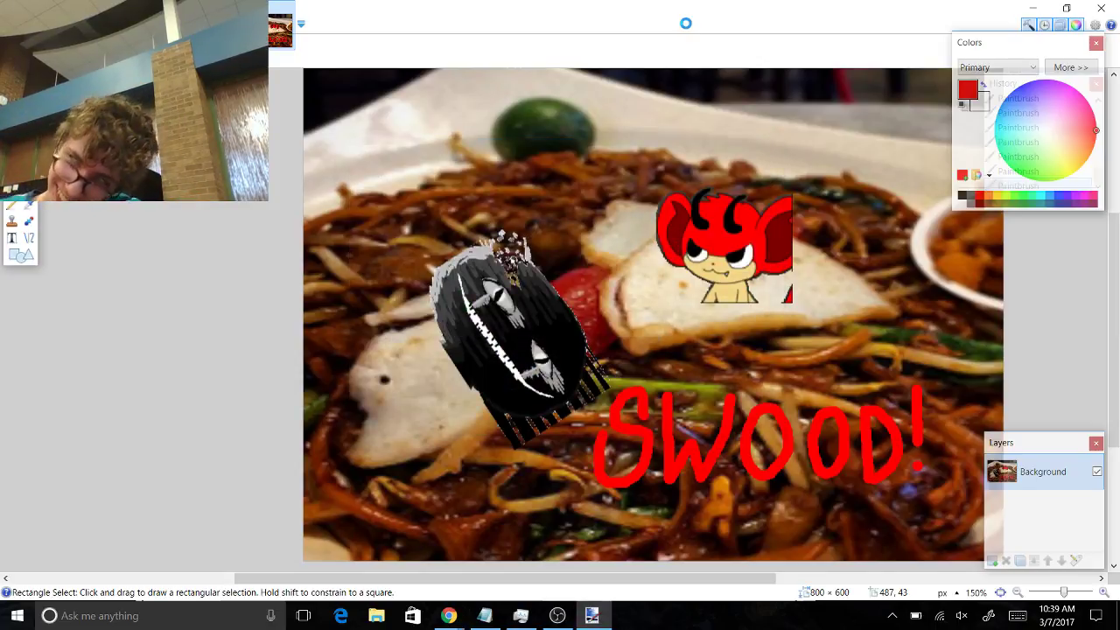
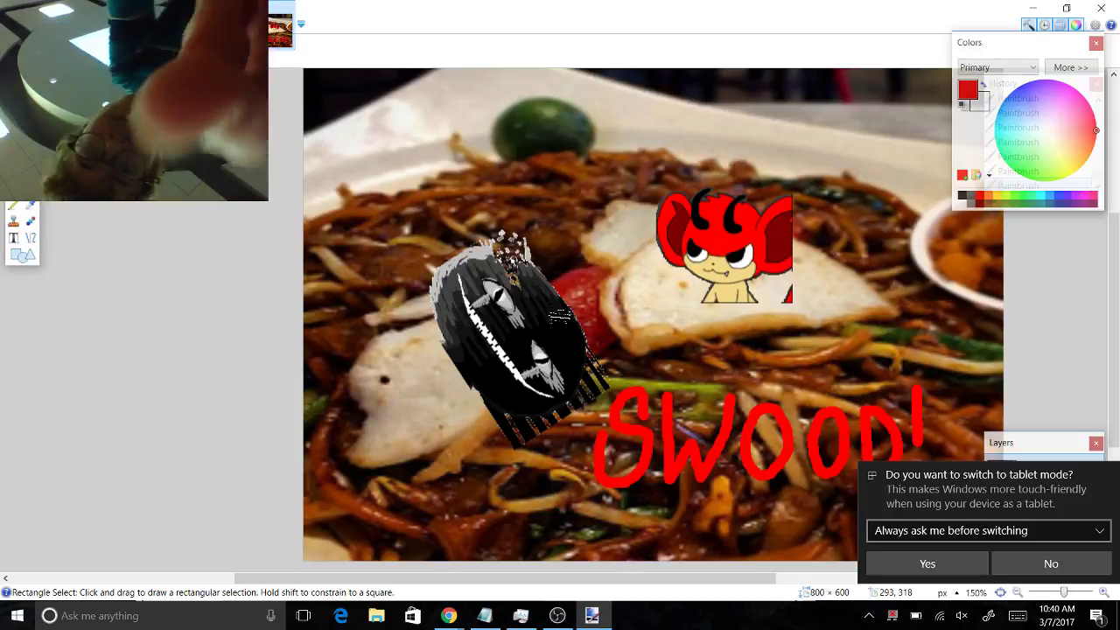
key(alt+Tab)
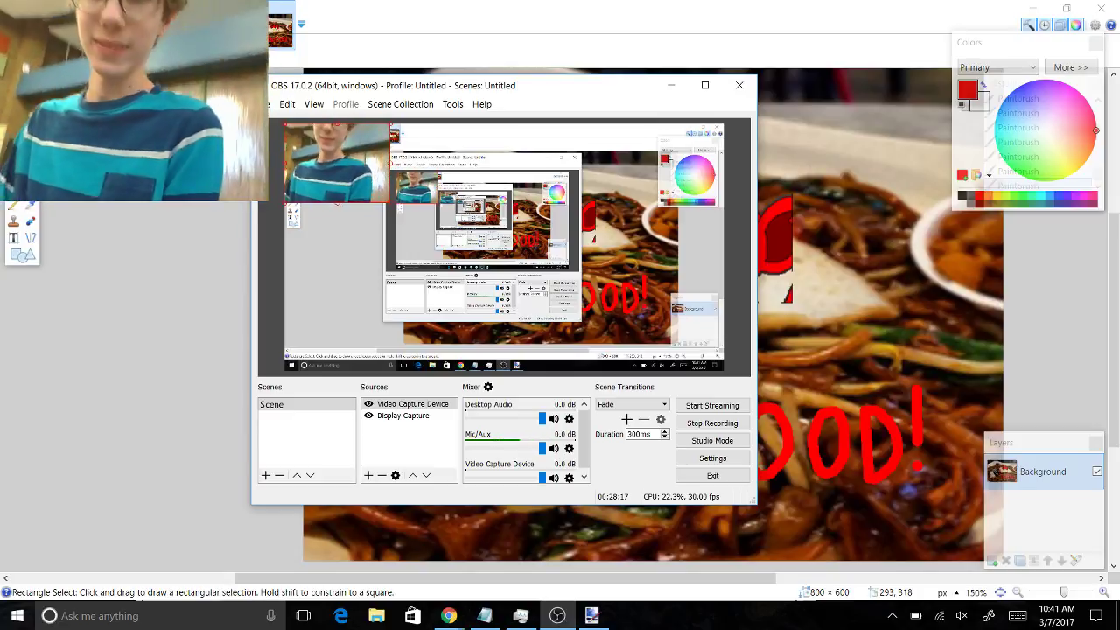
click(670, 85)
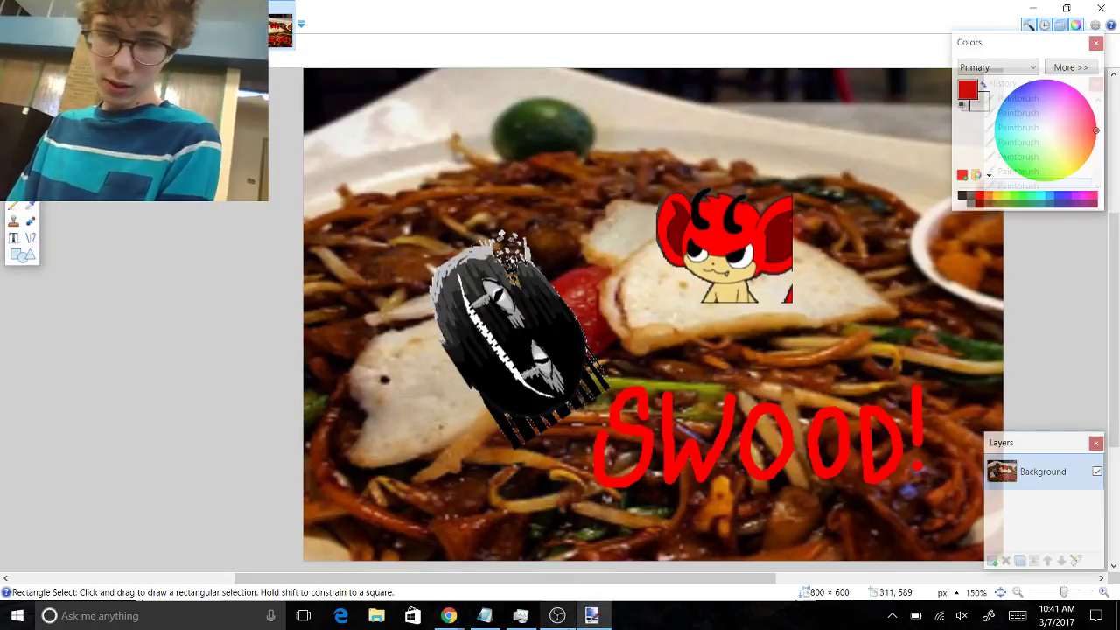
click(558, 615)
click(557, 615)
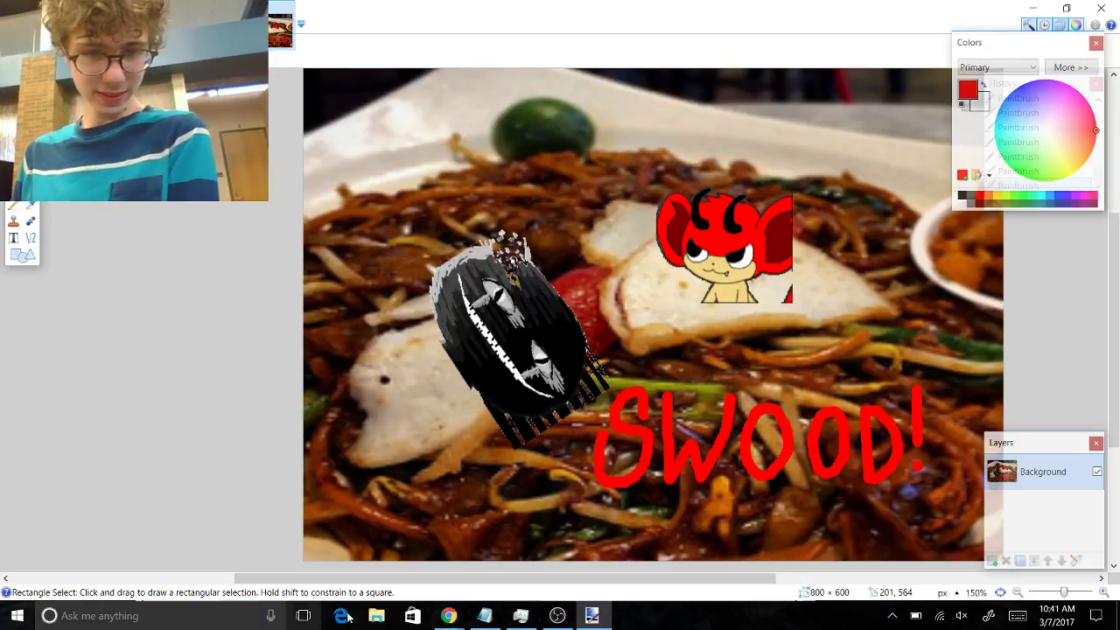
Switch to Chrome, close the enlarged Discord picture, and look through the Drawception game containing the player's single-dot drawing
mouse_move(446, 613)
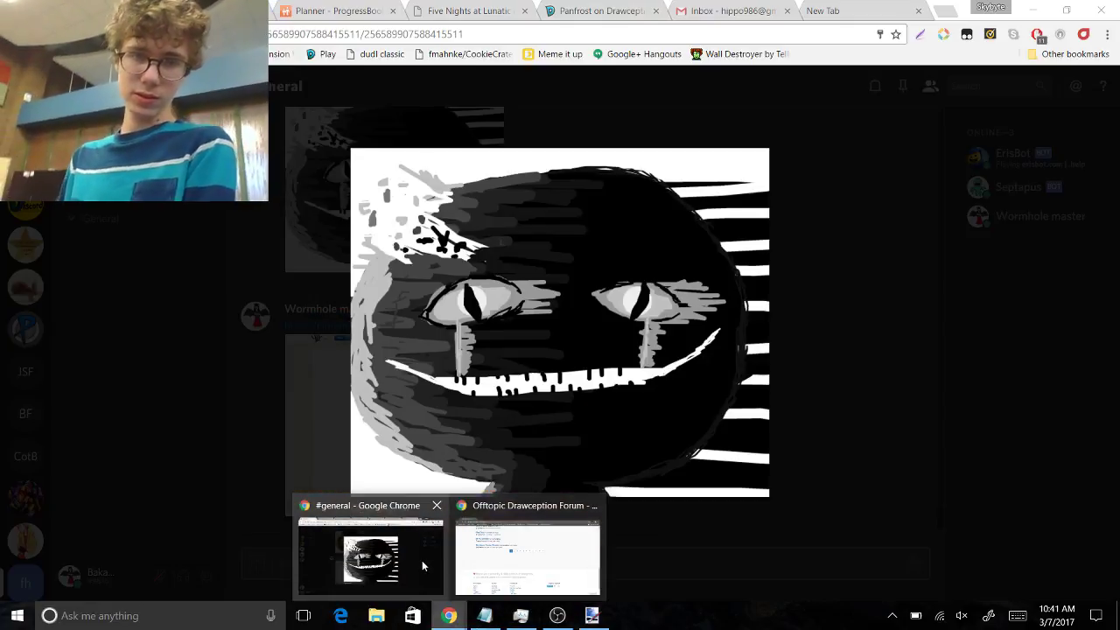
click(422, 560)
click(734, 107)
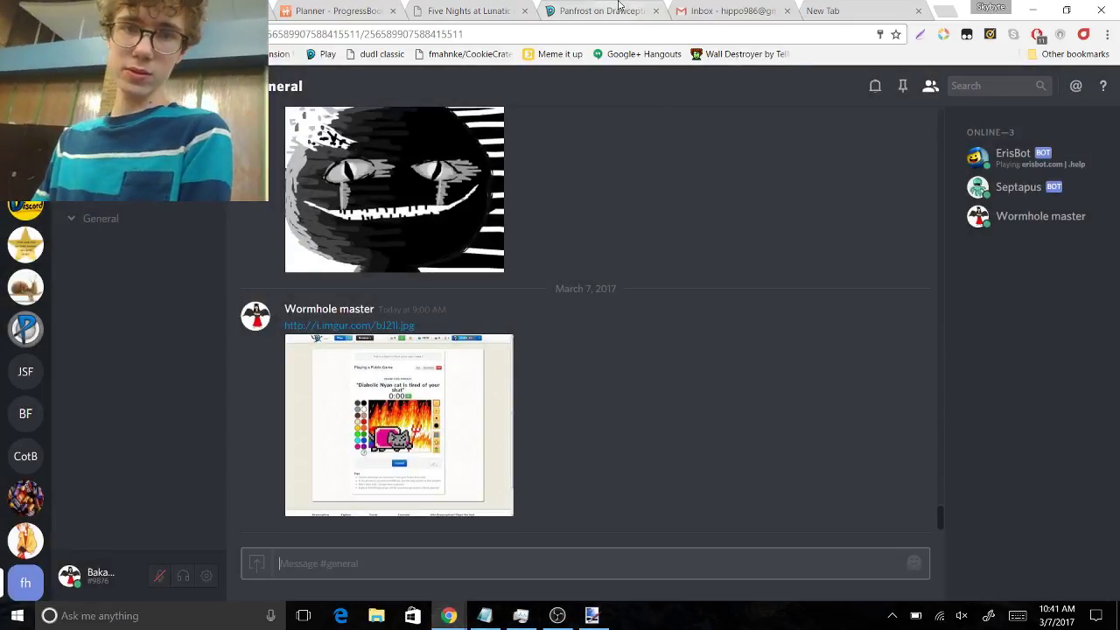
right_click(618, 8)
click(587, 11)
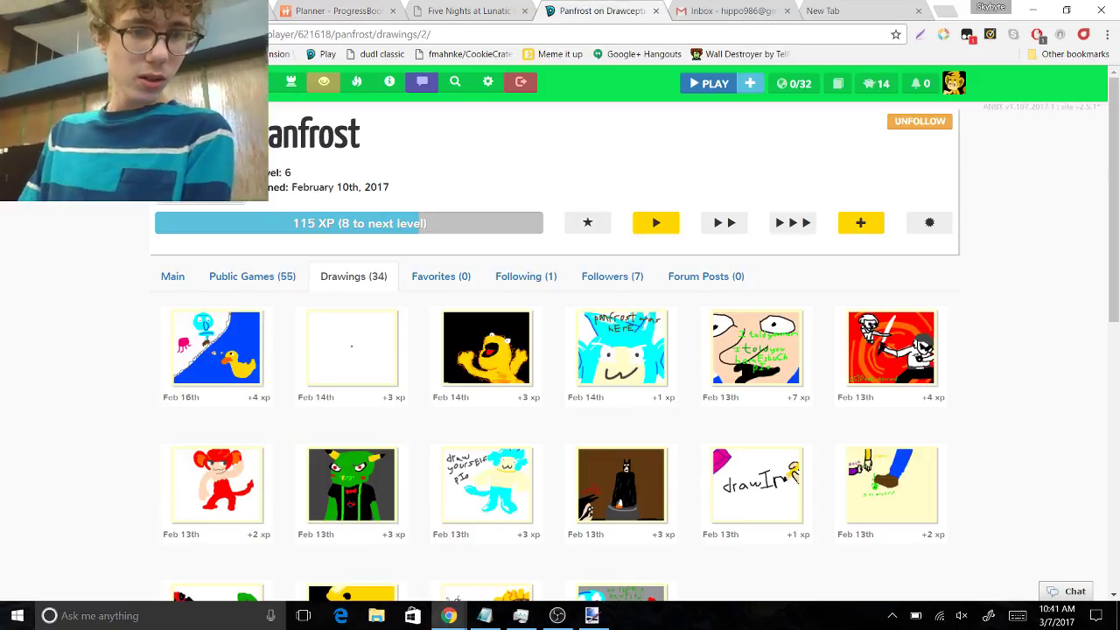
click(379, 342)
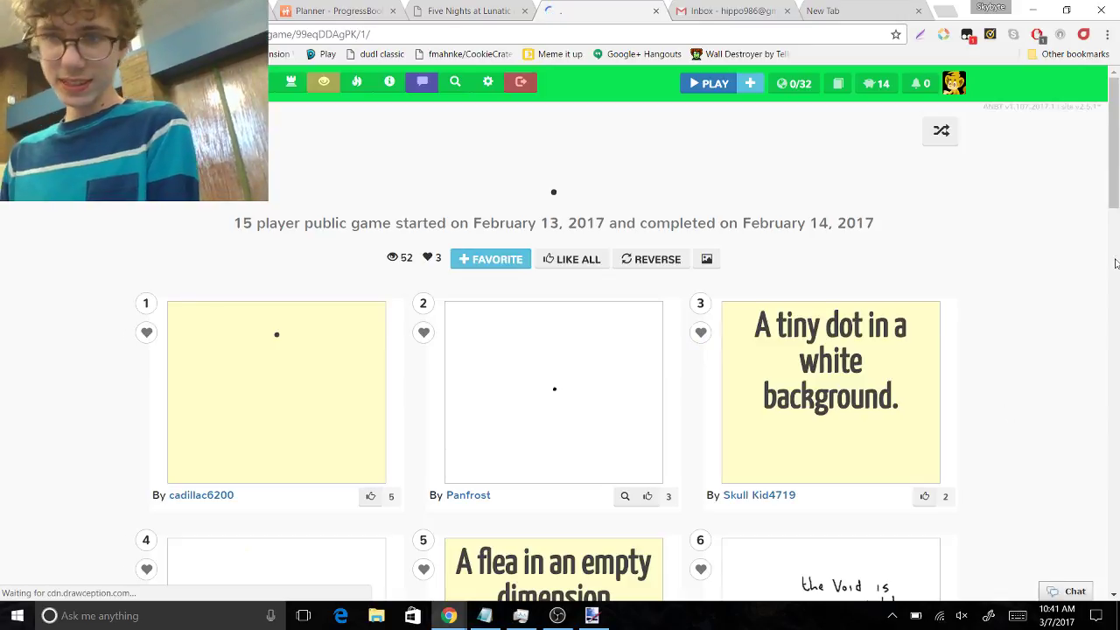
scroll(1116, 263, down, 4)
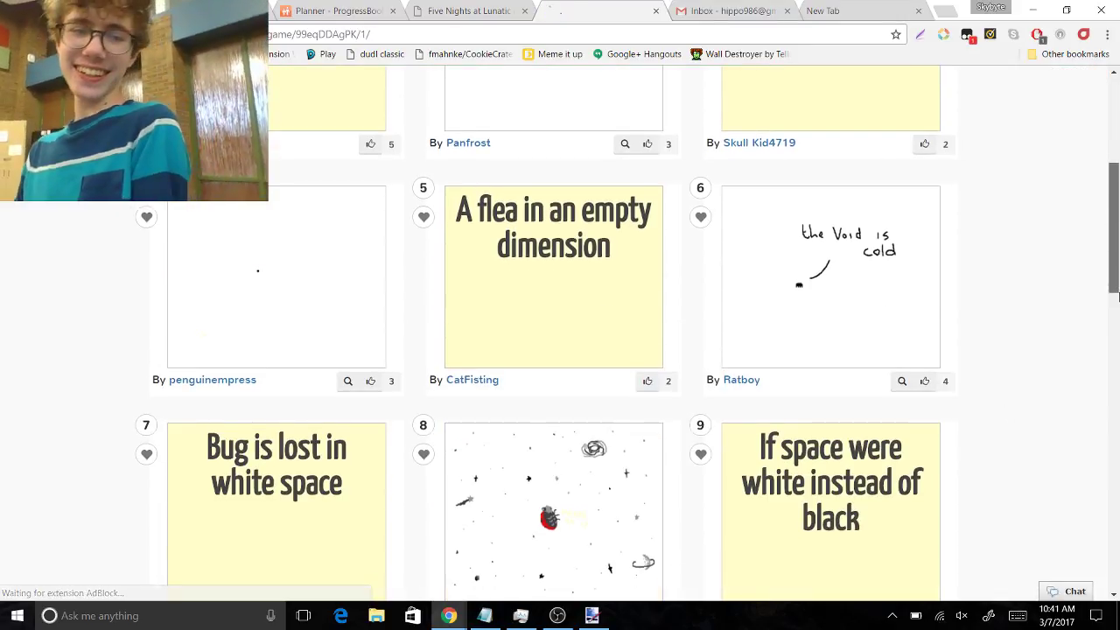
mouse_move(1116, 296)
mouse_down()
mouse_move(1117, 340)
mouse_move(1117, 264)
mouse_move(1116, 525)
mouse_move(1115, 515)
mouse_up()
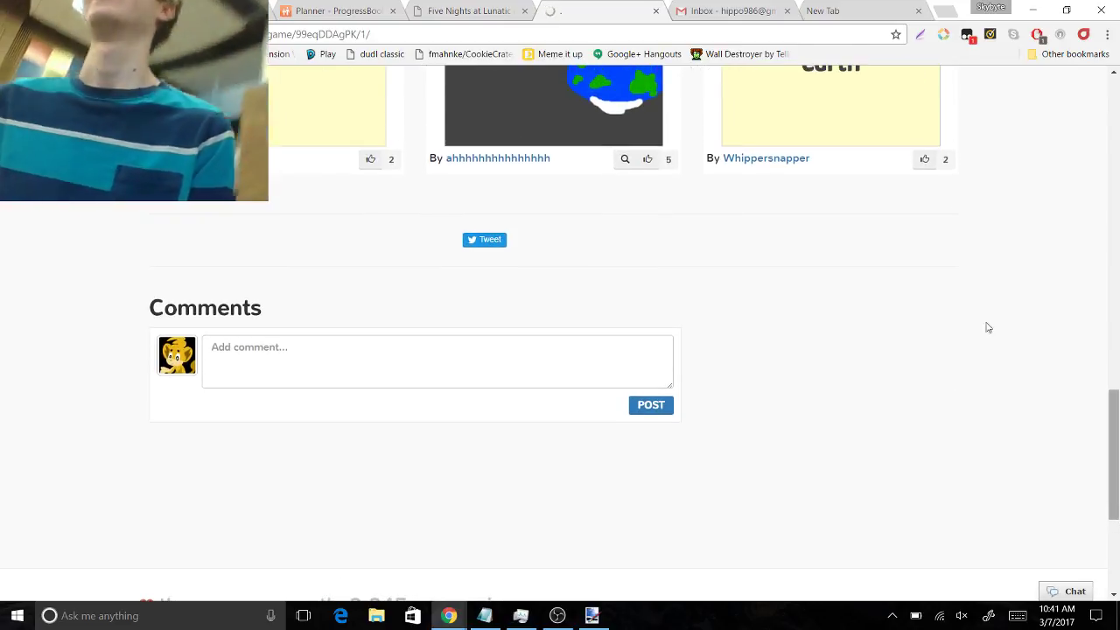
click(844, 7)
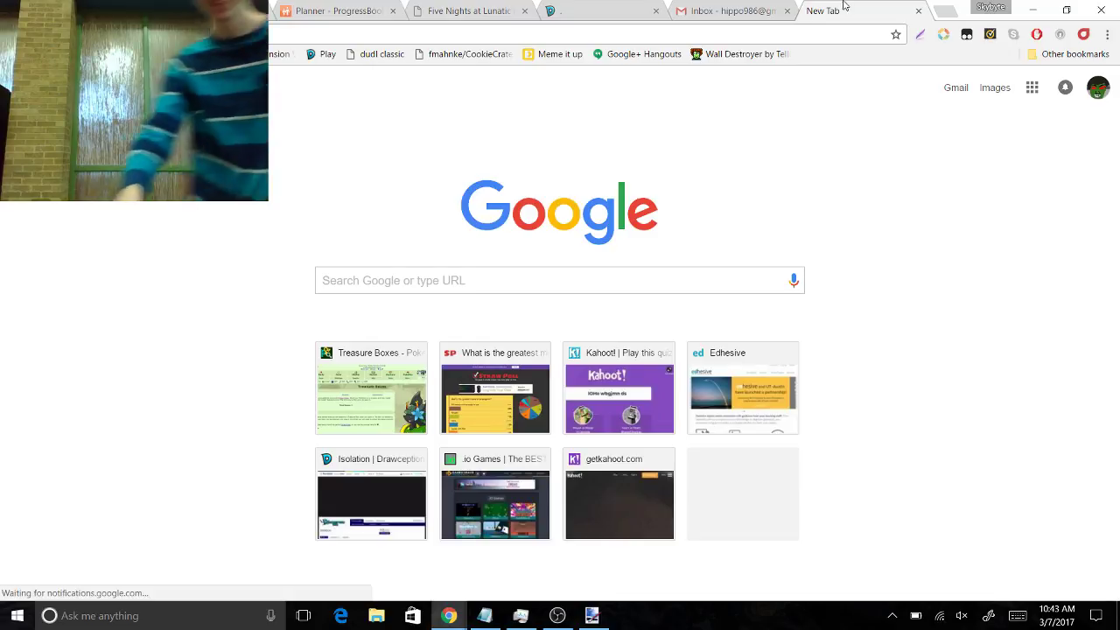
Switch to paint.net and start a size 28 text entry with the Text tool near the picture's upper-left corner
click(591, 615)
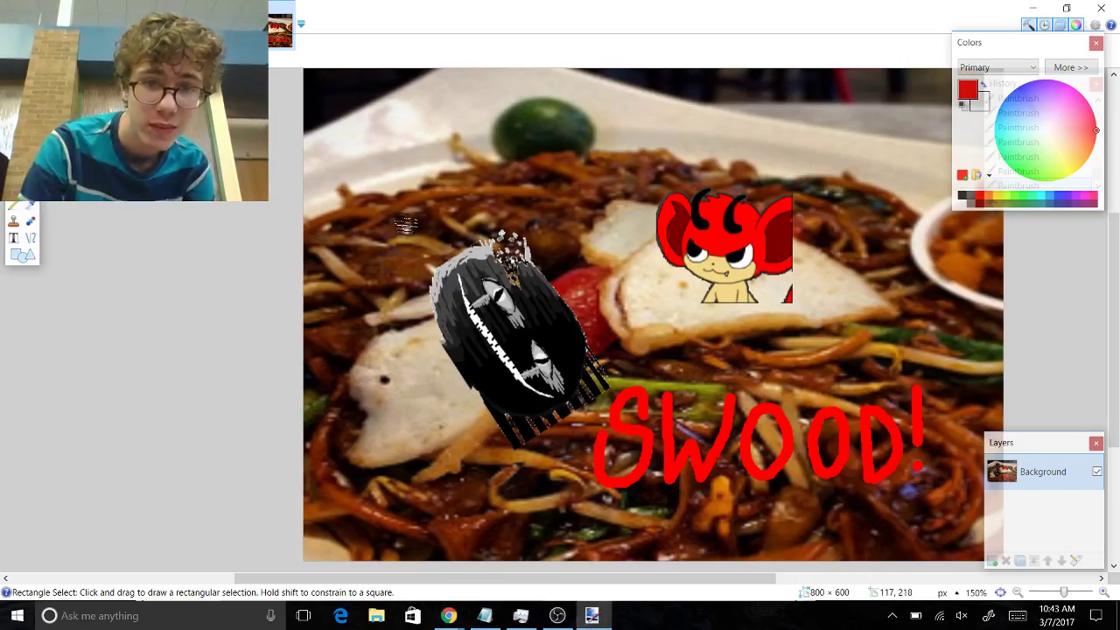
key(b)
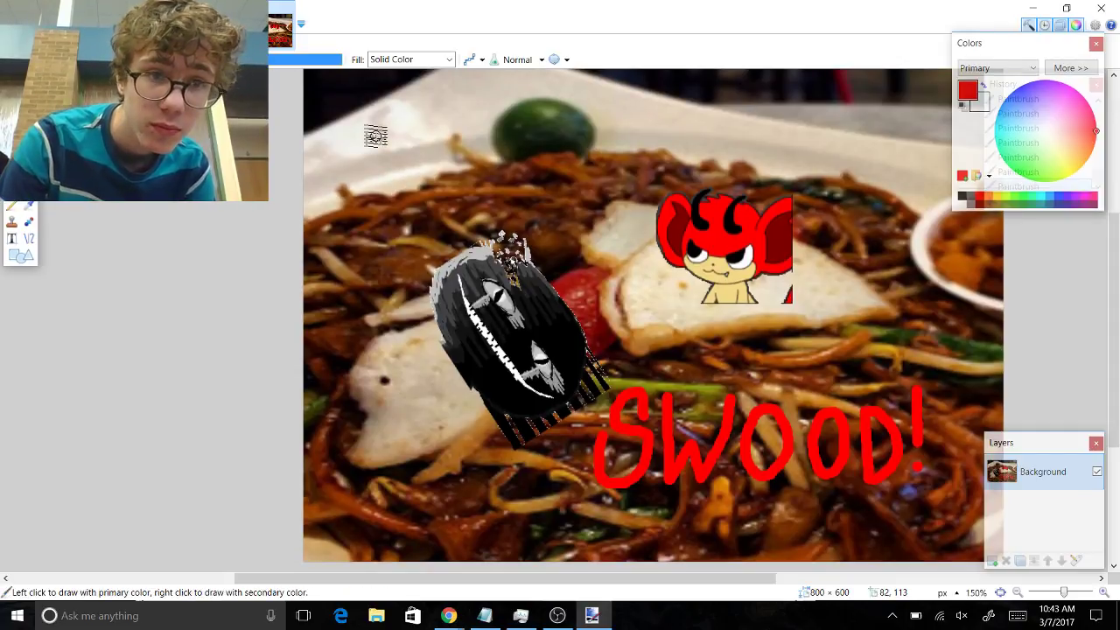
key(t)
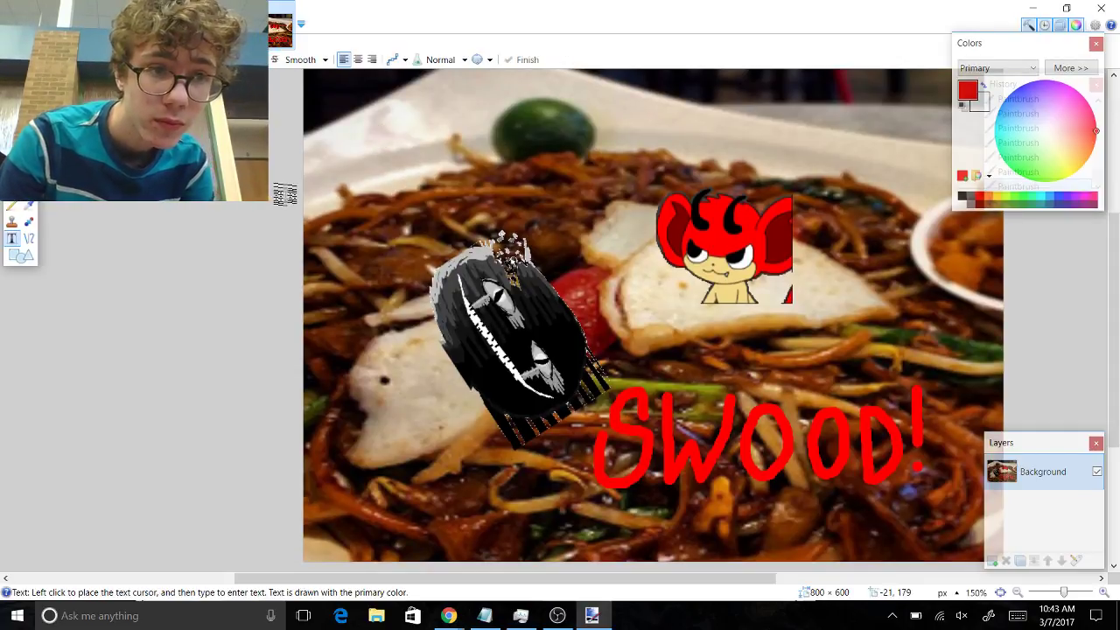
click(203, 60)
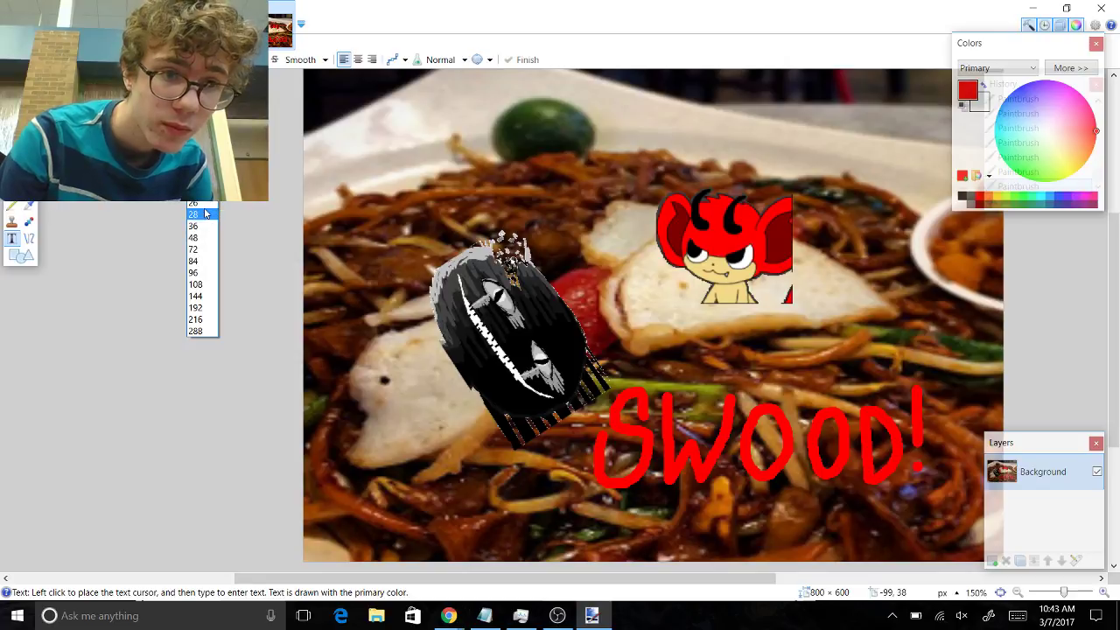
click(206, 221)
click(408, 171)
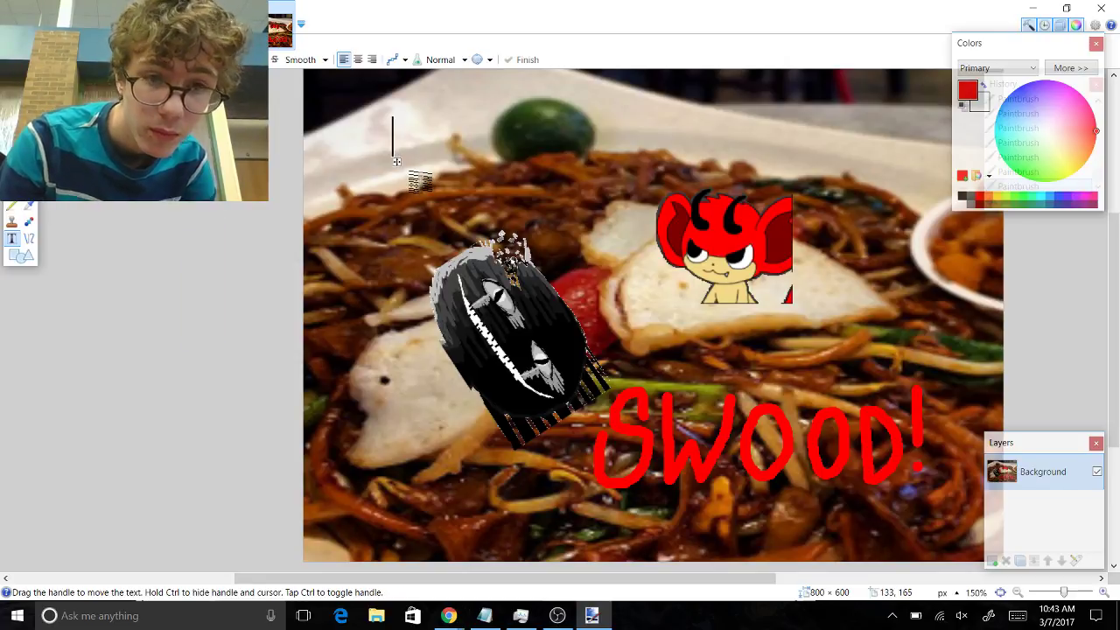
text(GONE)
key(BackSpace)
key(BackSpace)
key(BackSpace)
key(BackSpace)
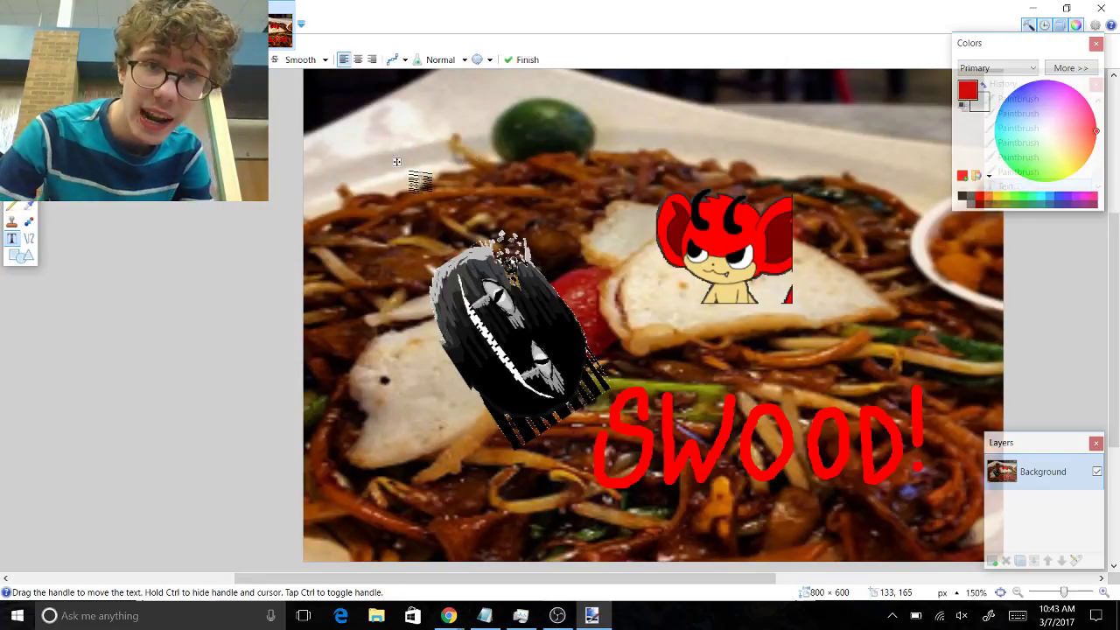
Set the font size to 48 and write the red caption GONE WRONG! across the top of the picture
click(203, 60)
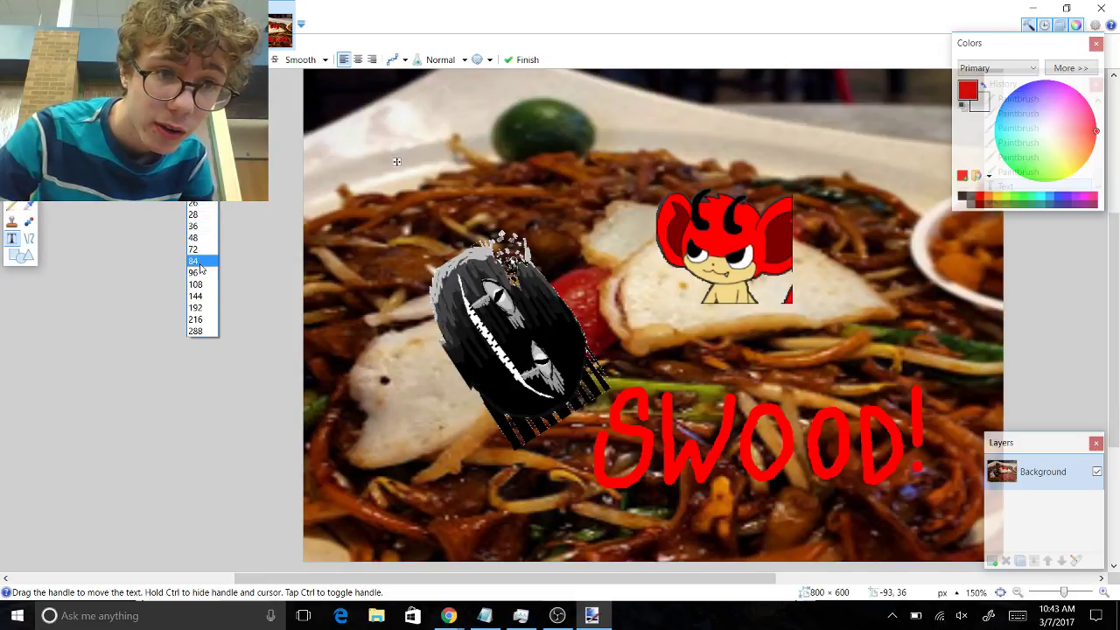
click(196, 261)
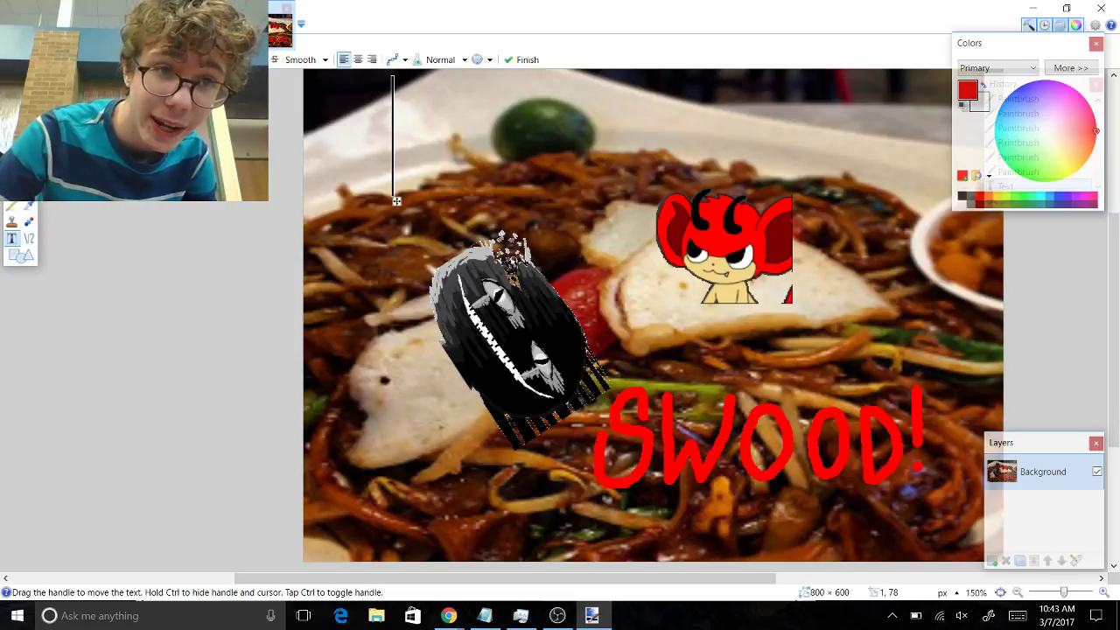
click(203, 60)
click(211, 241)
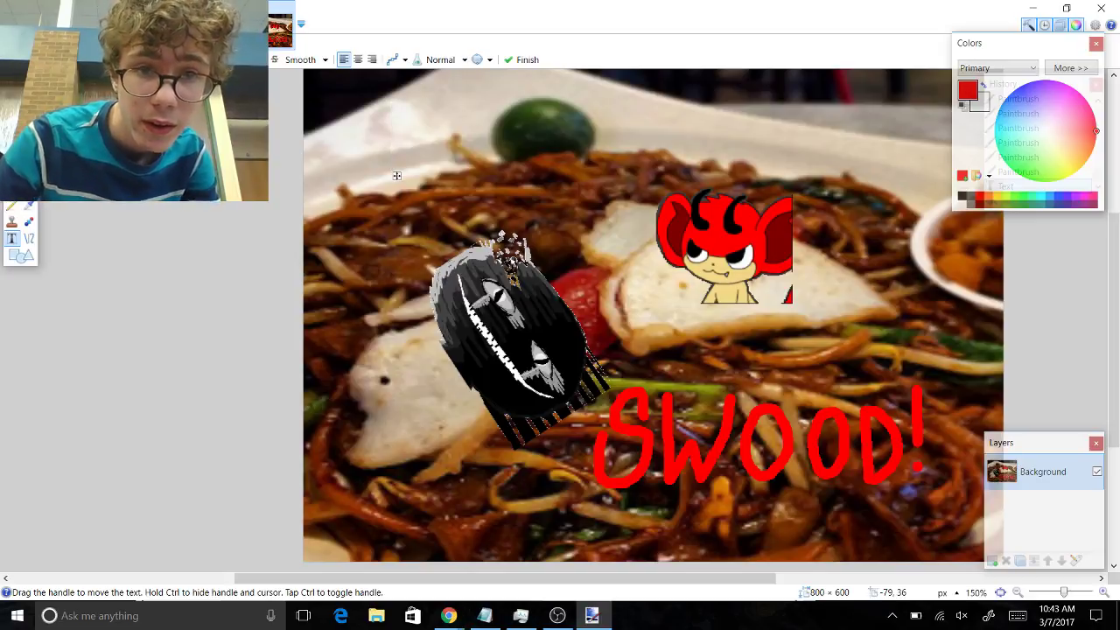
text(GONE)
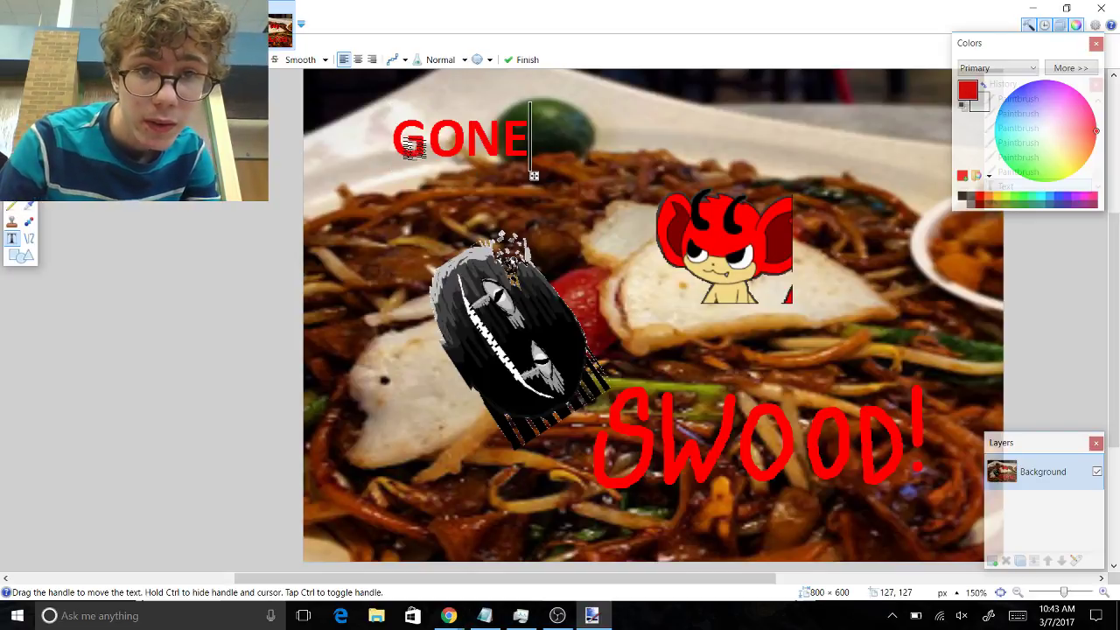
text( WRONG!)
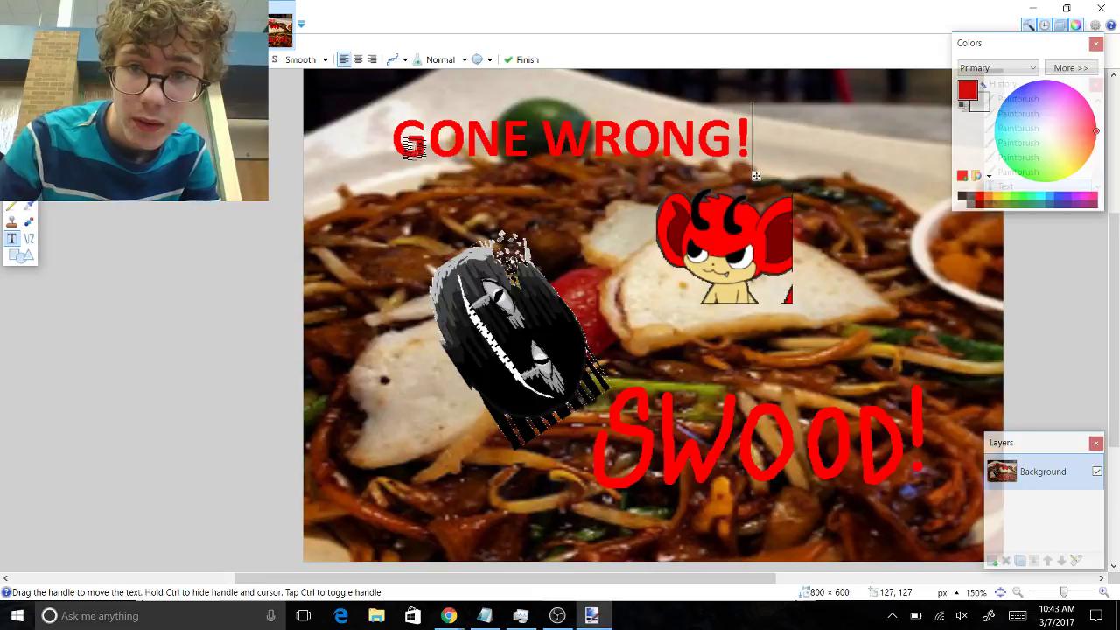
Write the blue caption ALMOST ARRESTED!!! across the picture, starting near its left edge just below mid-height
click(333, 343)
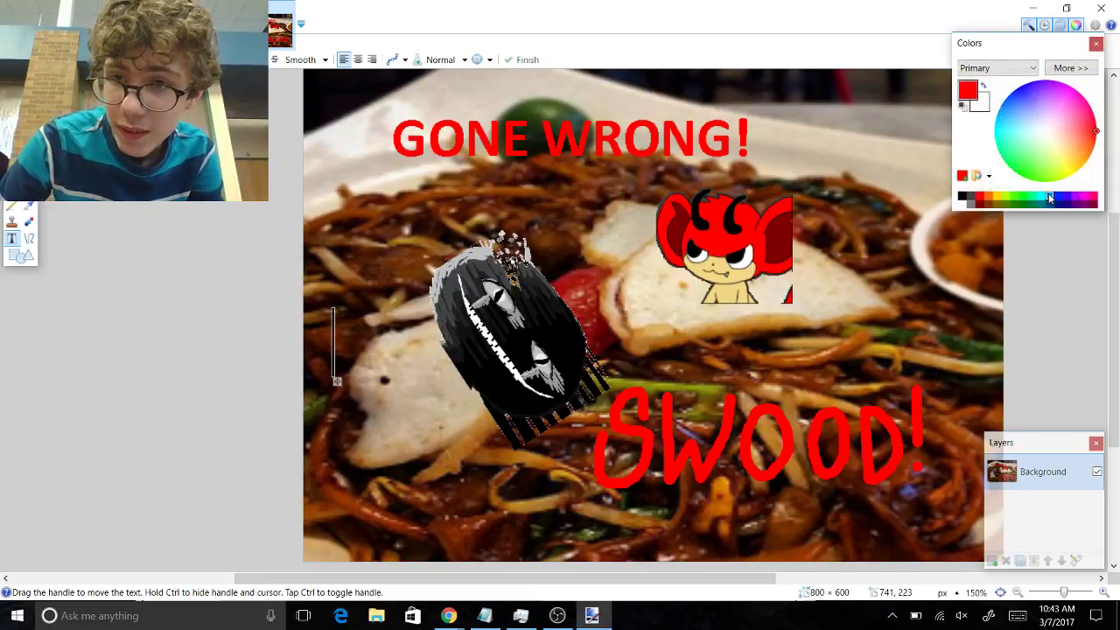
click(1066, 201)
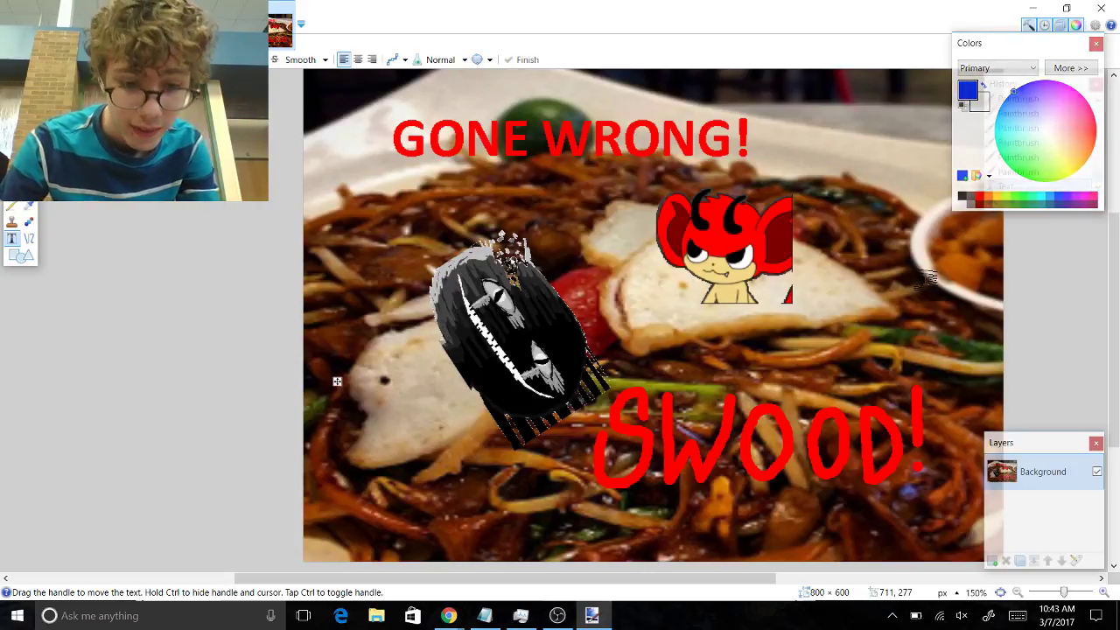
text(BLUE)
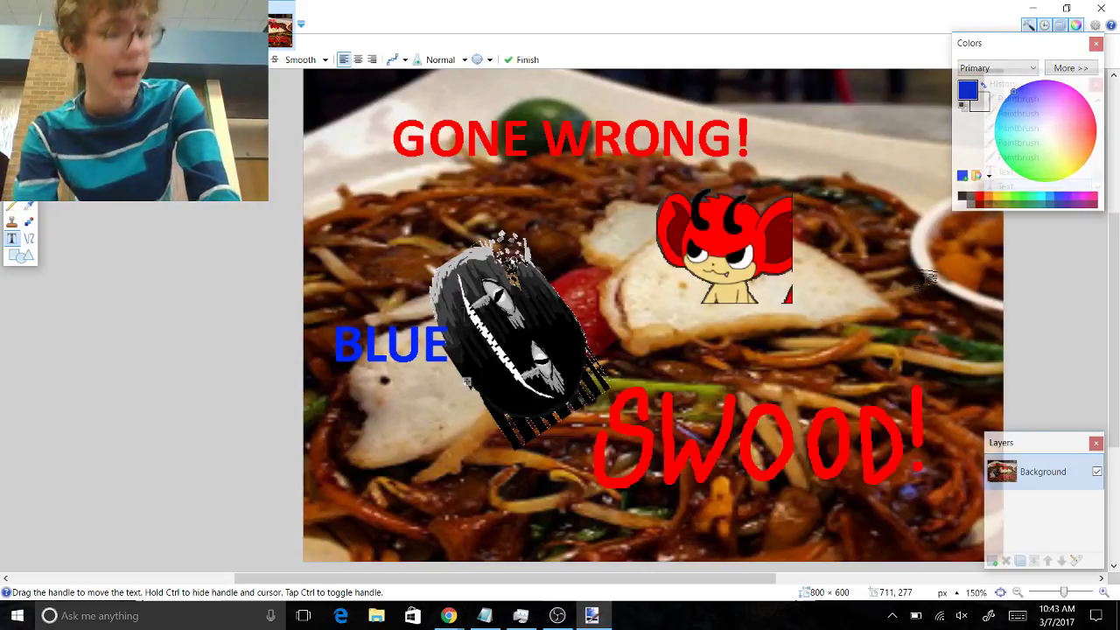
key(BackSpace)
key(BackSpace)
key(BackSpace)
key(BackSpace)
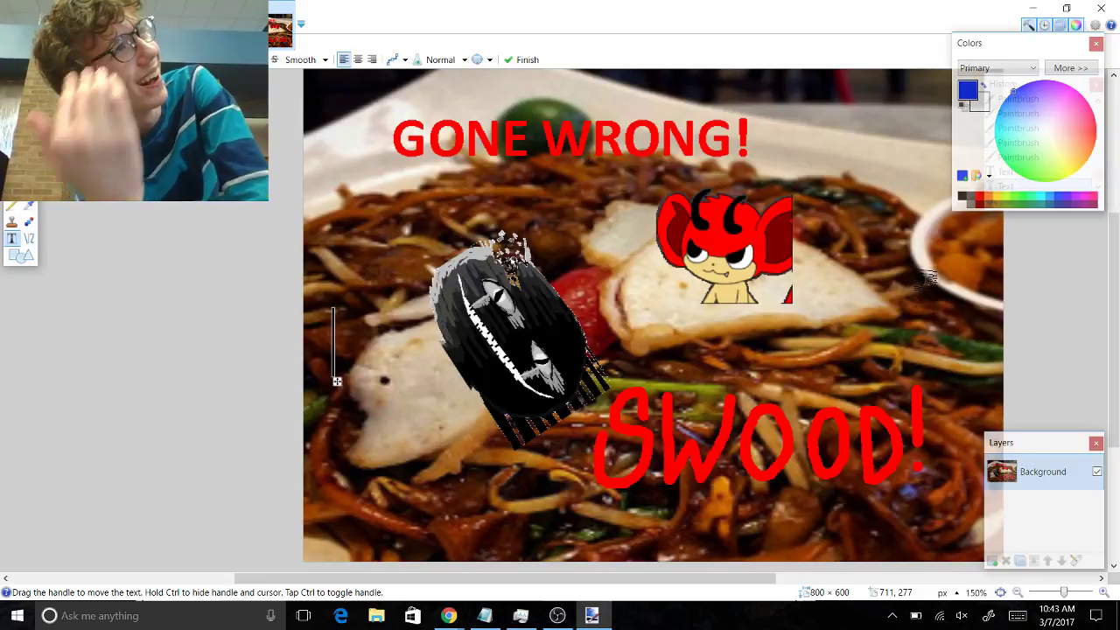
text(ALMOST AR)
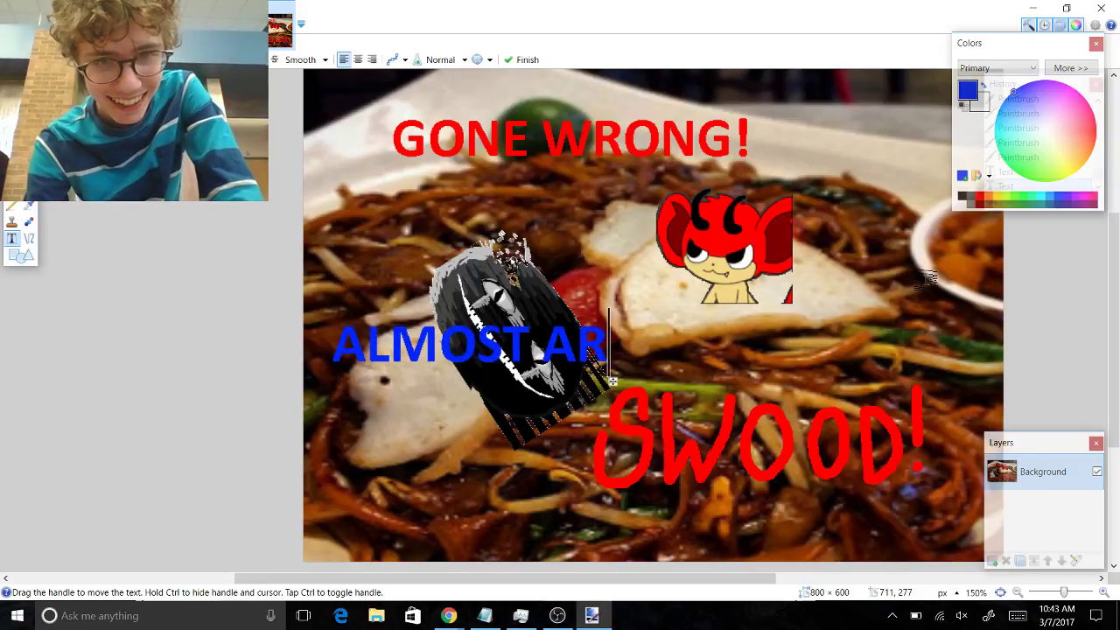
text(RESTED!!!)
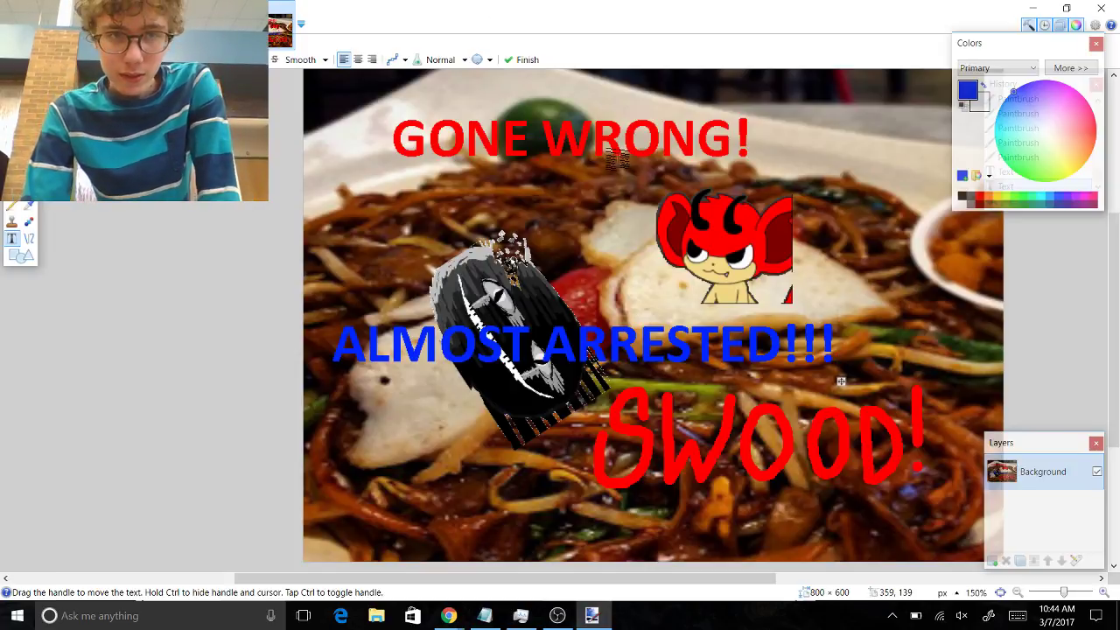
click(230, 361)
Switch to OBS, hide the Video Capture Device source, and return to paint.net
click(558, 616)
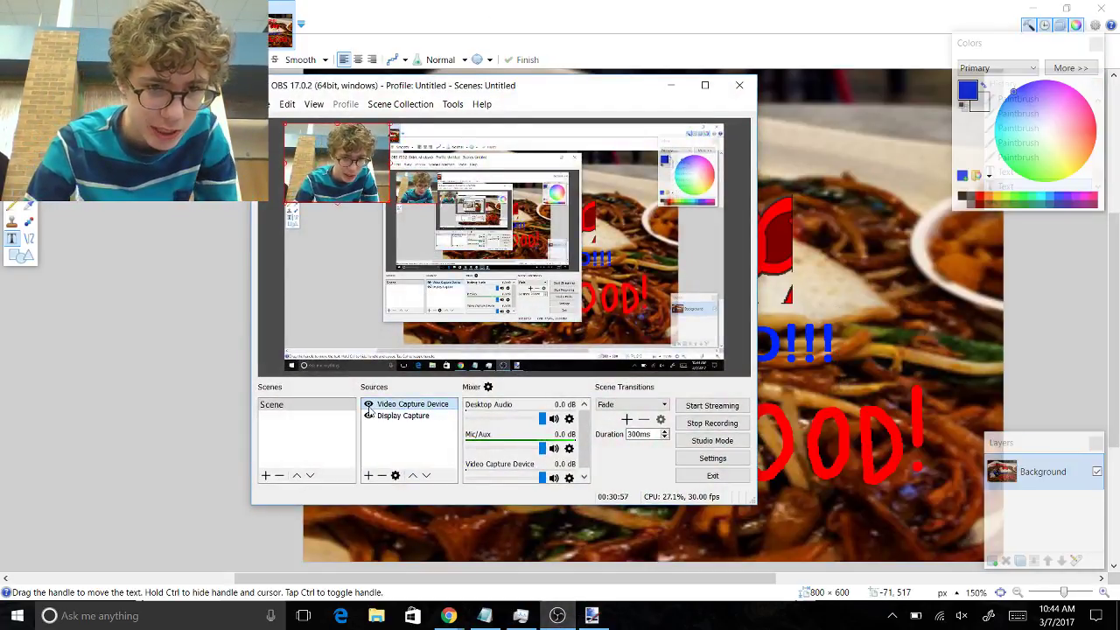
click(368, 405)
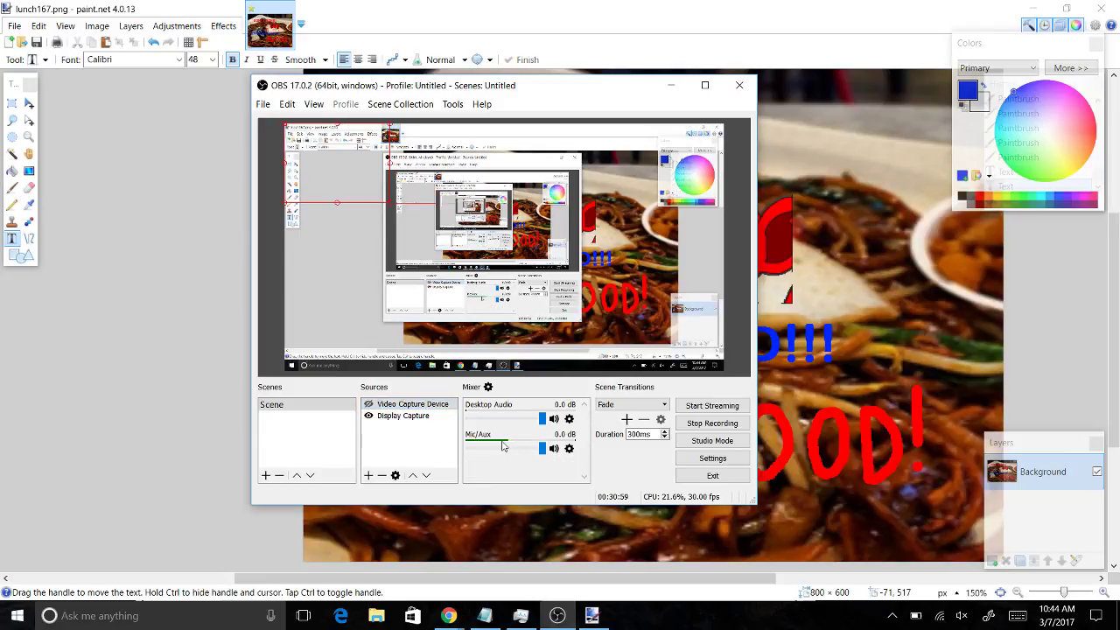
click(313, 554)
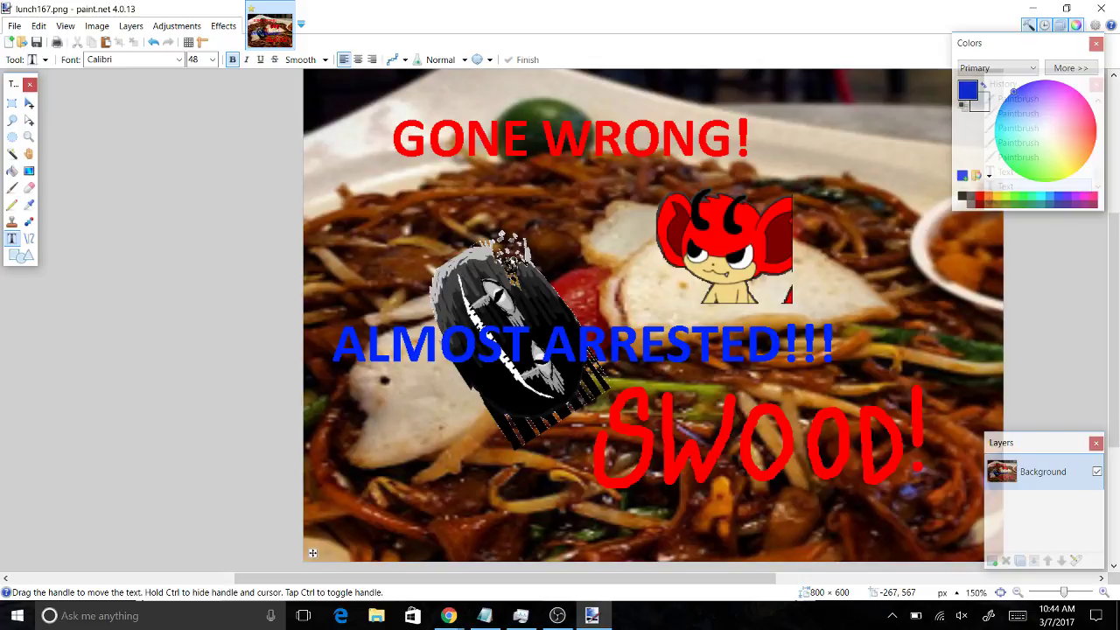
Save the captioned collage to the existing file lunch167.png
scroll(313, 549, left, 5)
key(ctrl+s)
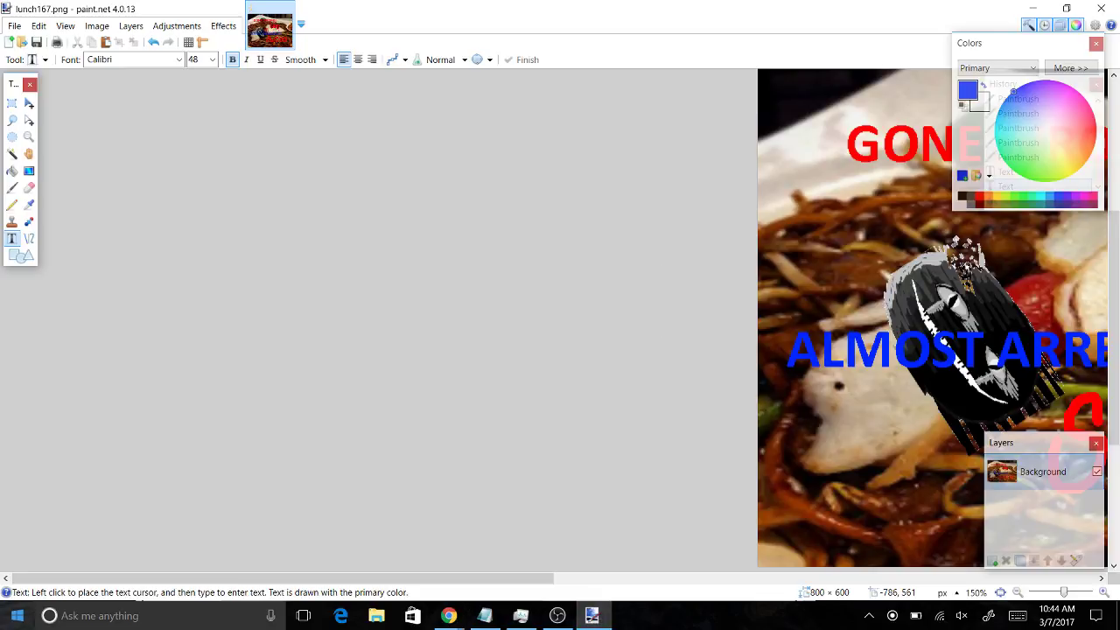
drag(288, 577, 532, 590)
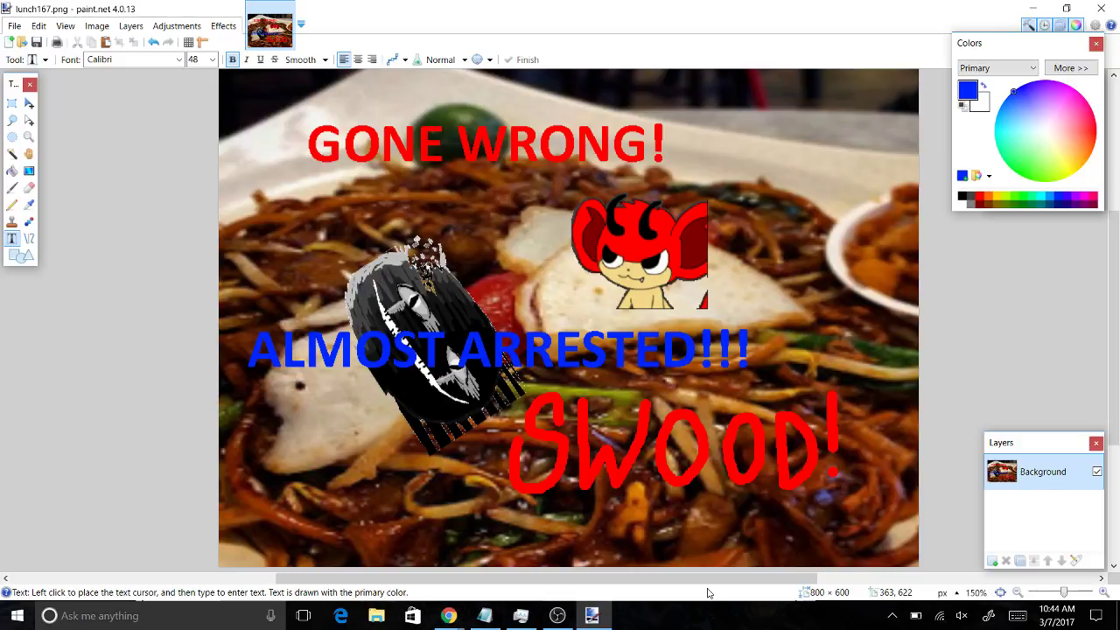
Switch to OBS and toggle the visibility of the Video Capture Device source
click(558, 619)
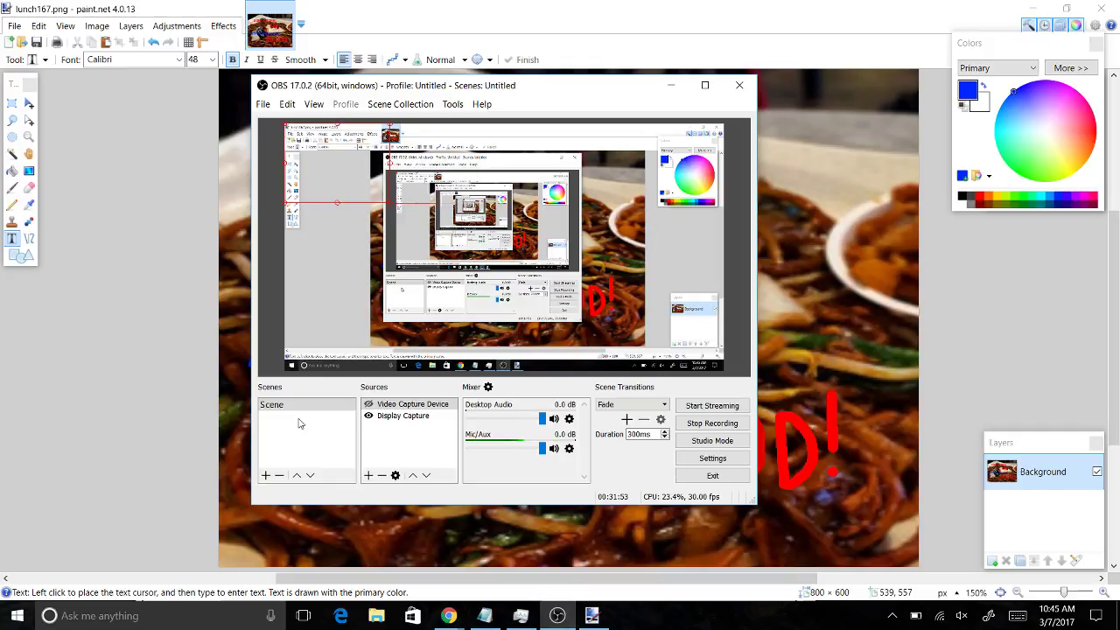
click(368, 405)
click(370, 407)
click(369, 405)
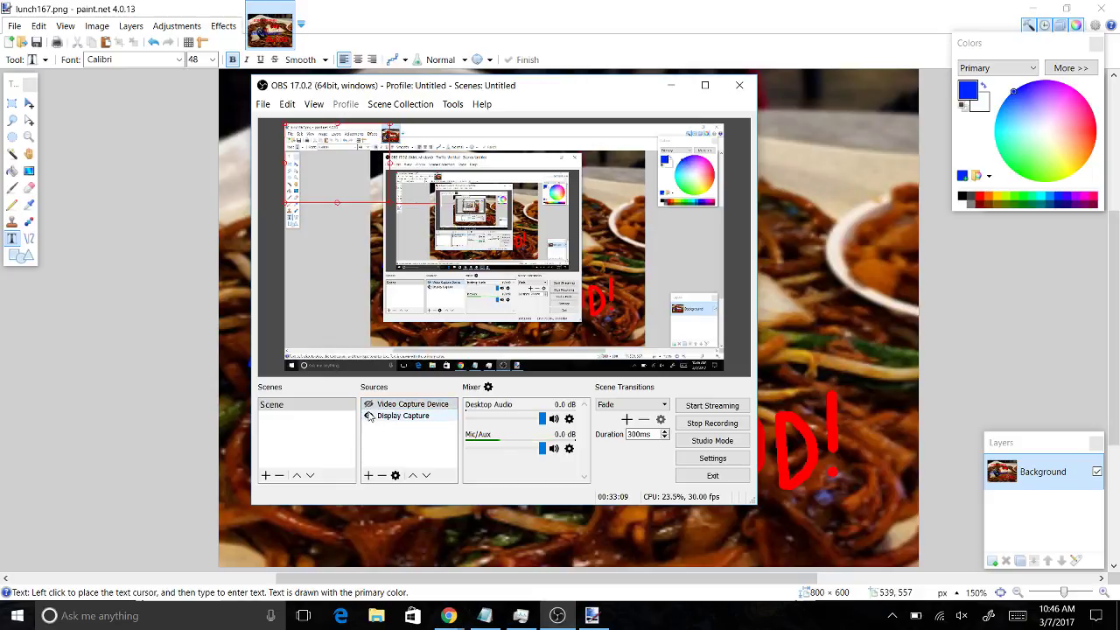